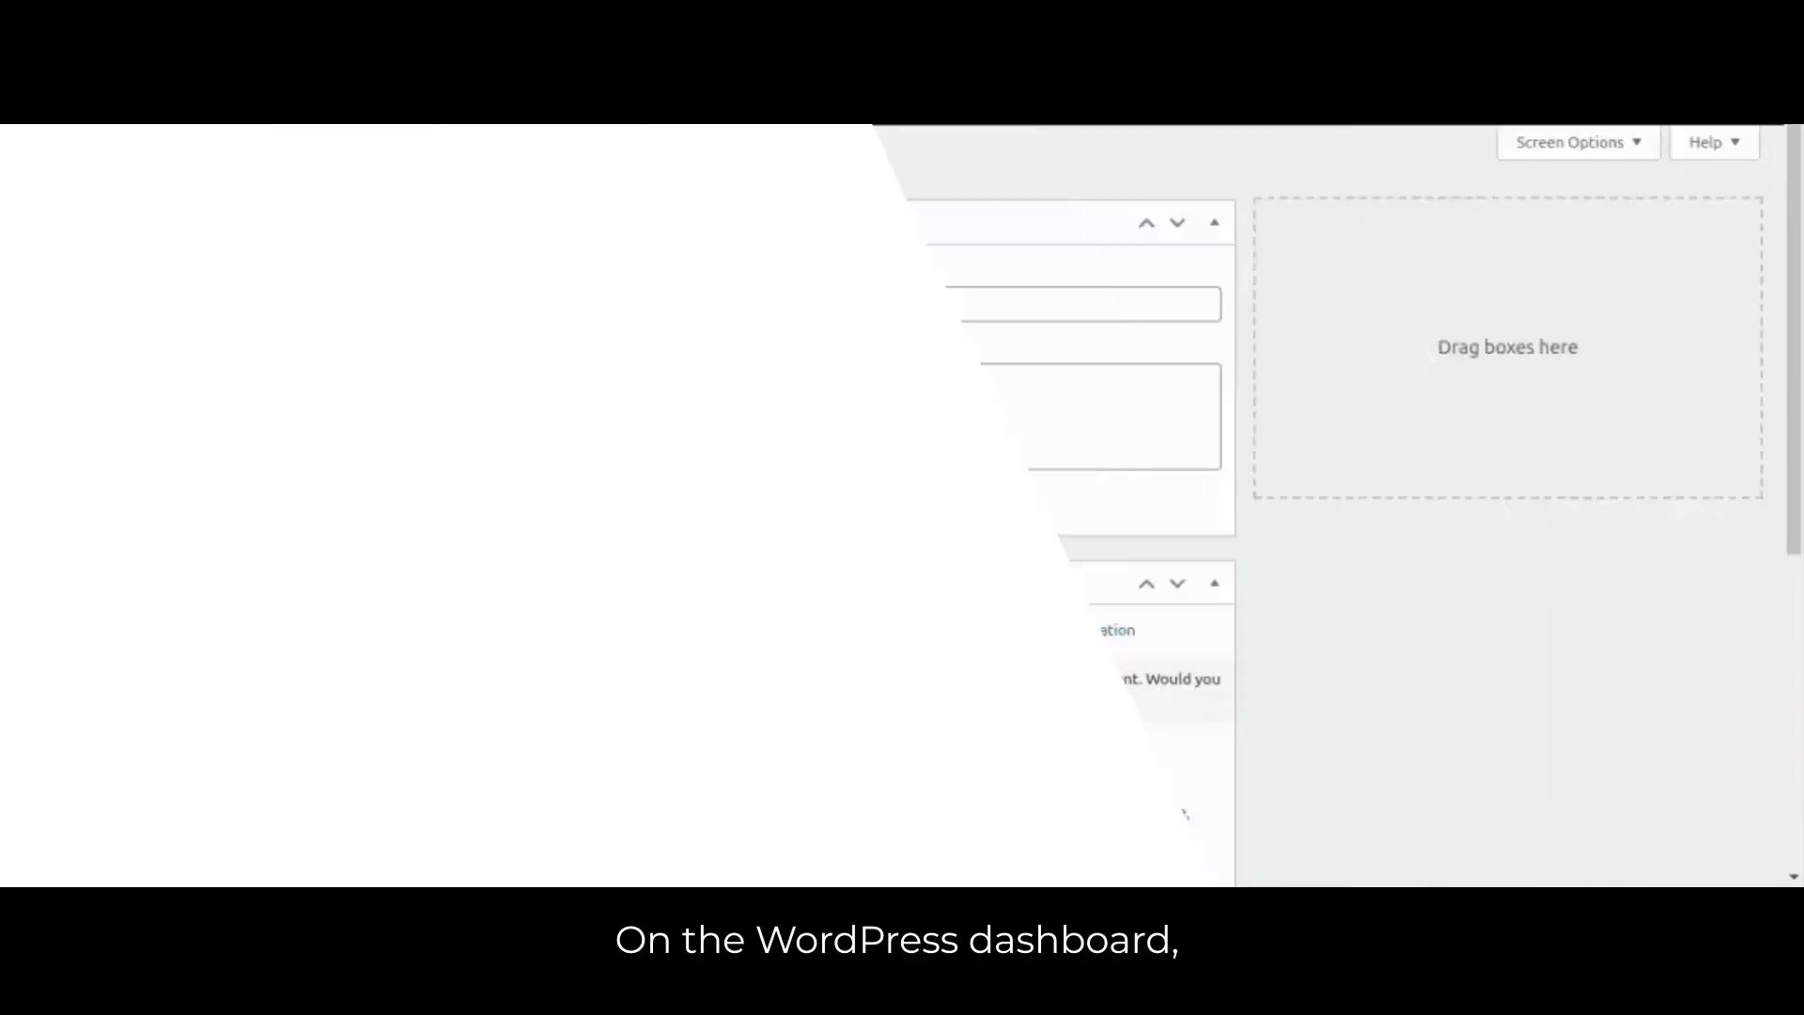
# Open the CedCommerce Etsy integration and request authorization for a new Etsy account using the shop name
pyautogui.moveTo(80, 380)
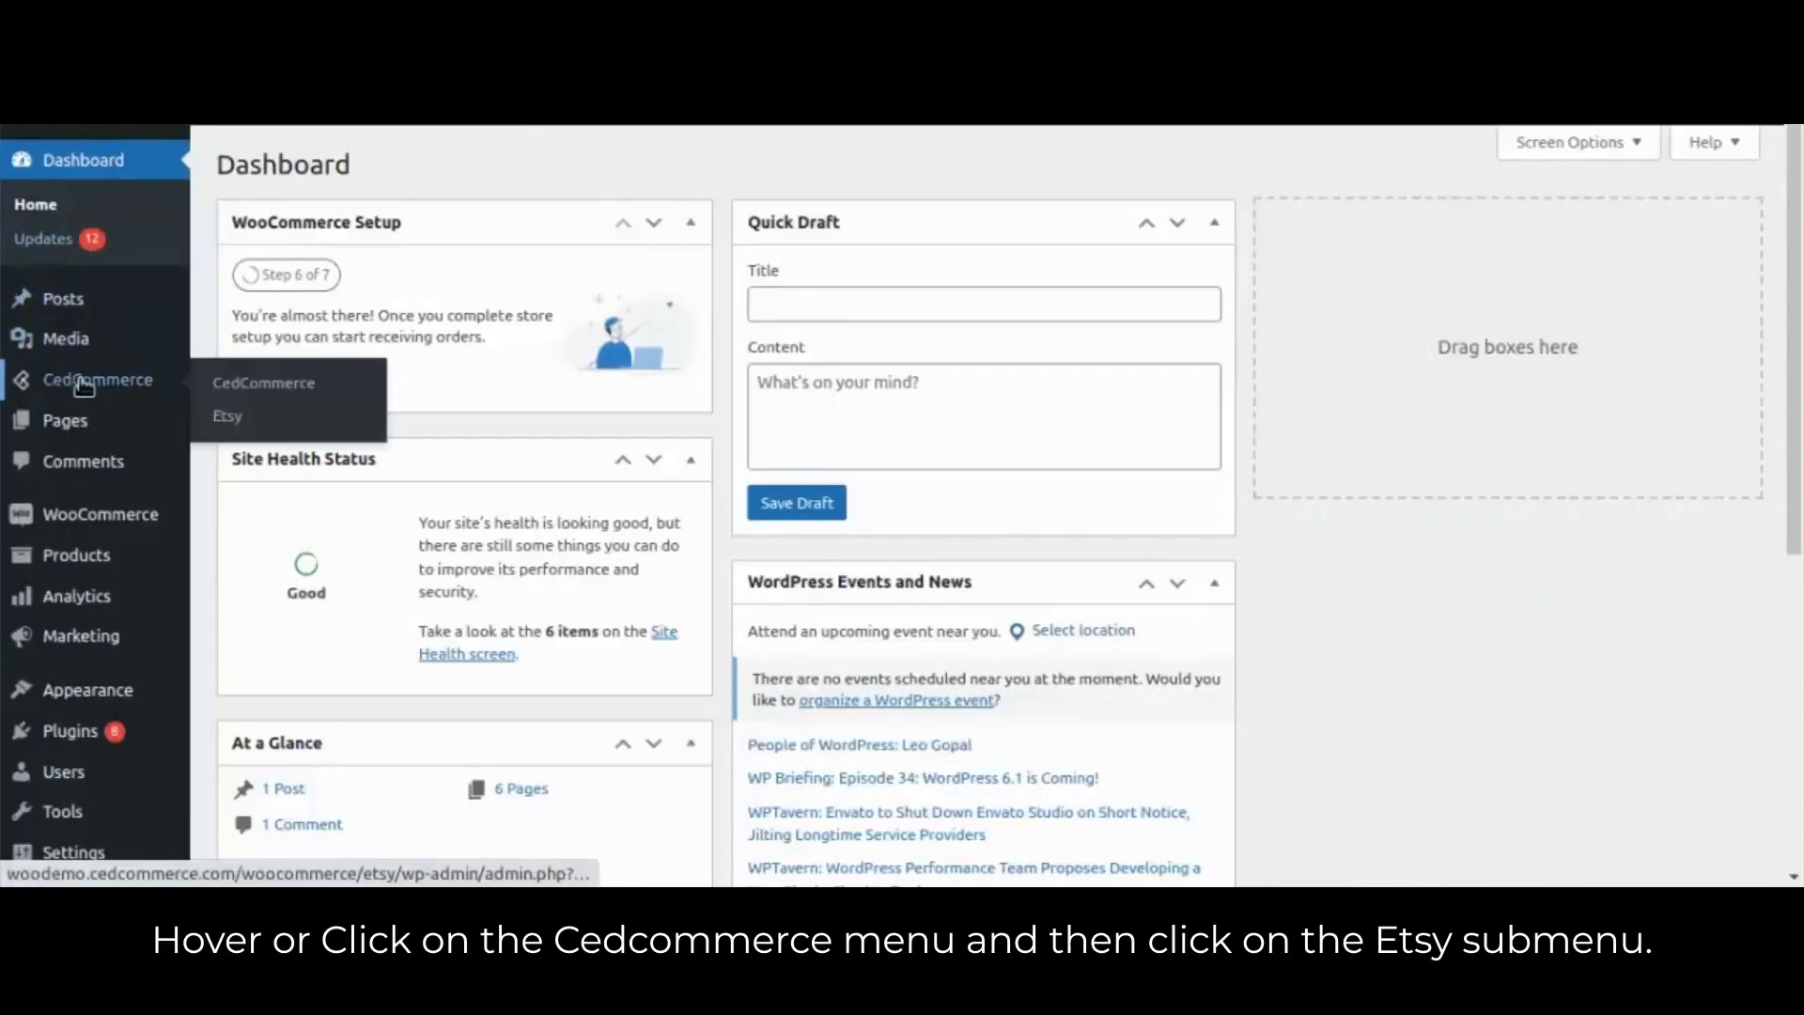
pyautogui.click(223, 421)
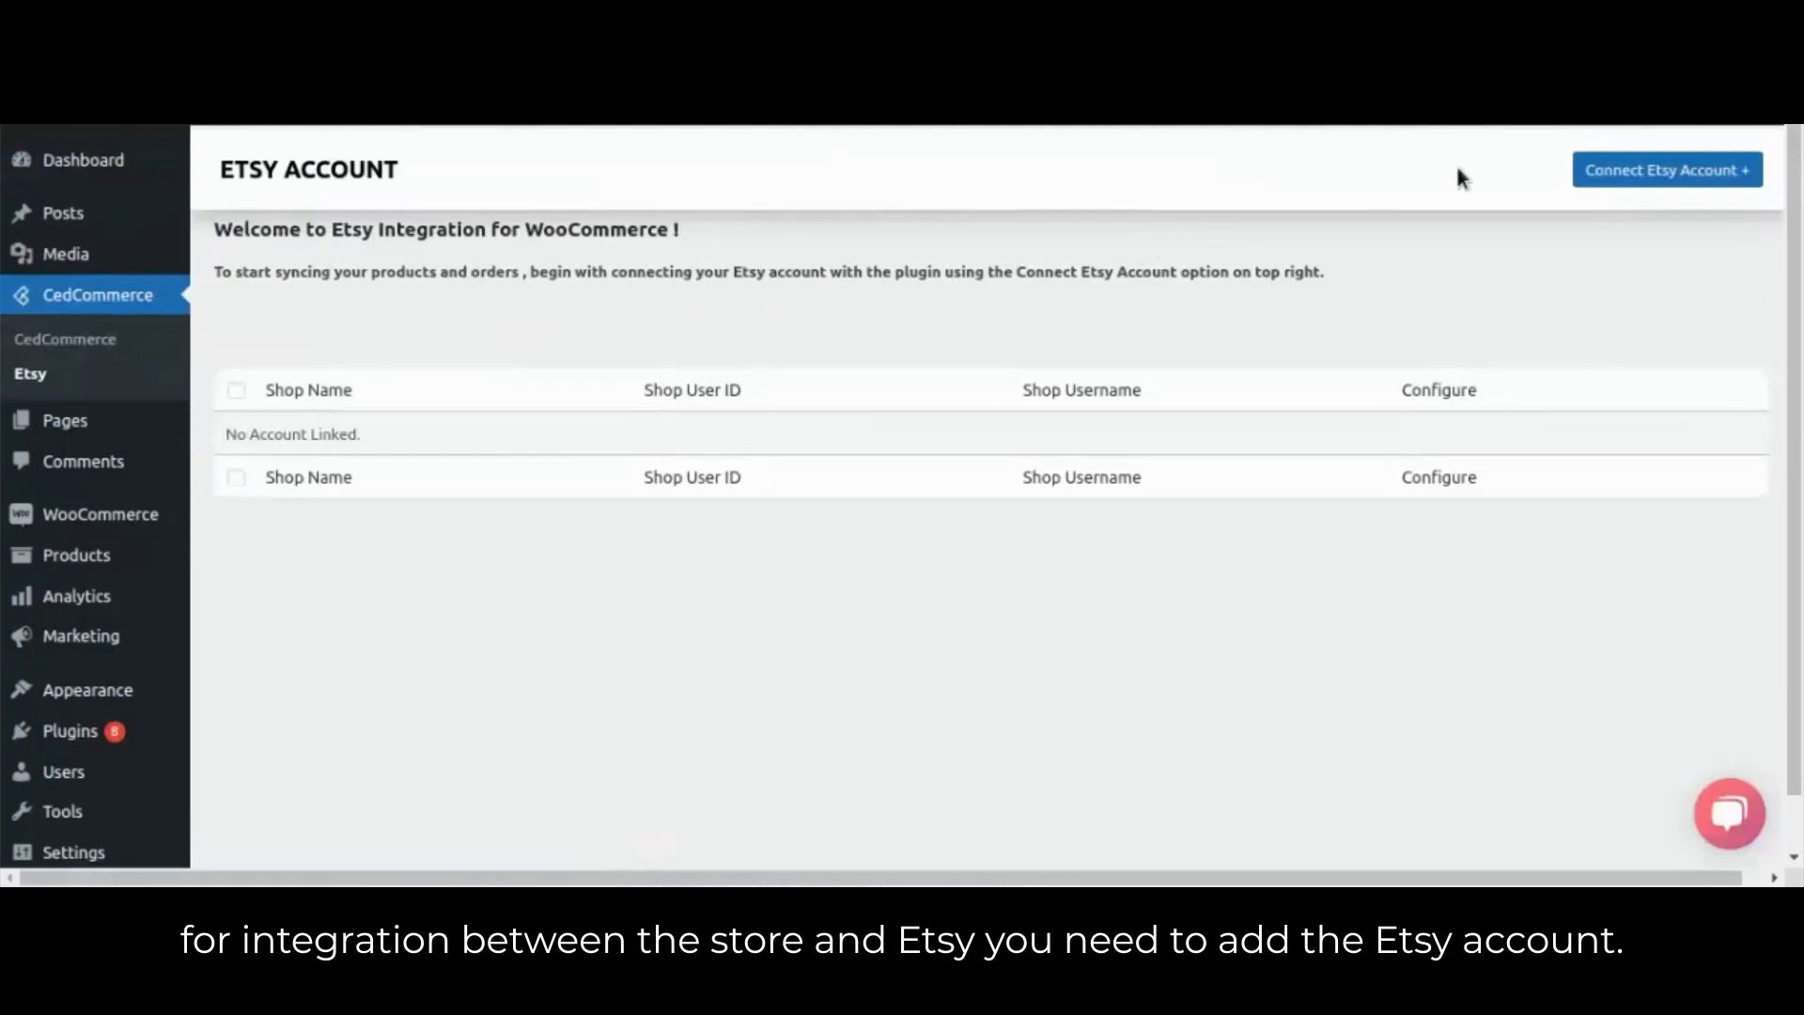
pyautogui.click(1669, 177)
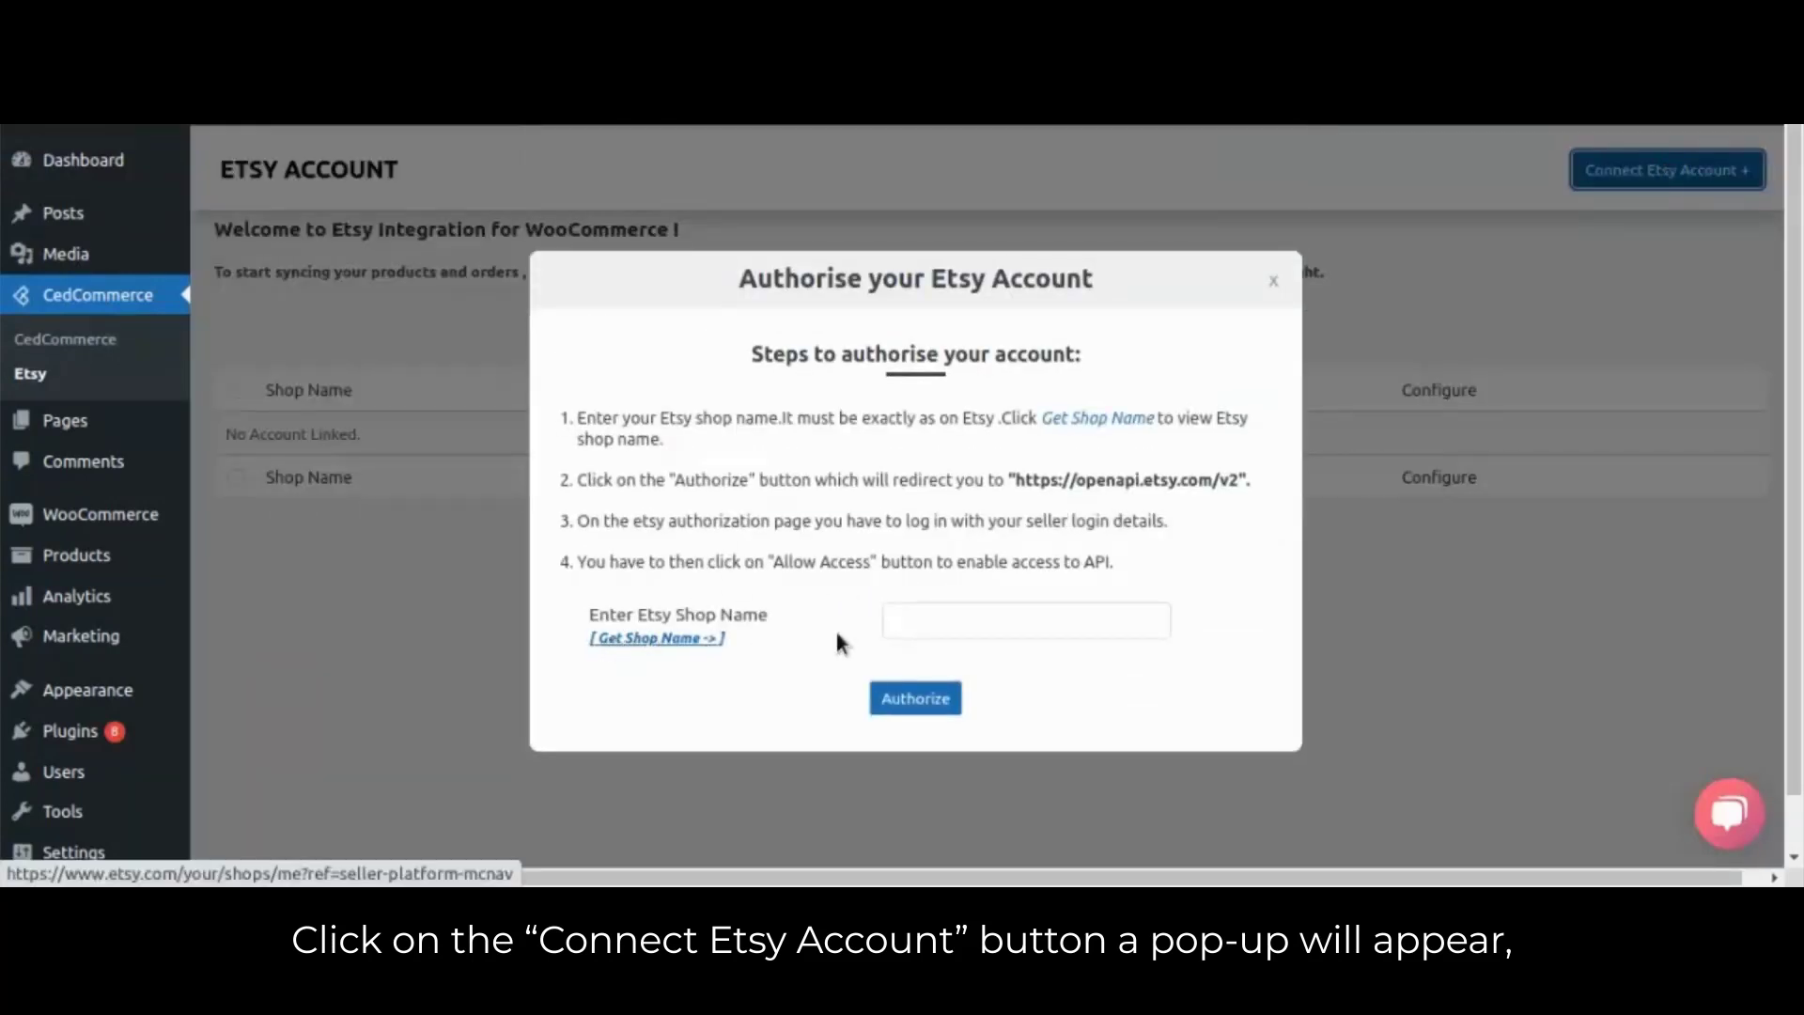
pyautogui.click(930, 616)
pyautogui.hotkey('ctrl', 'v')
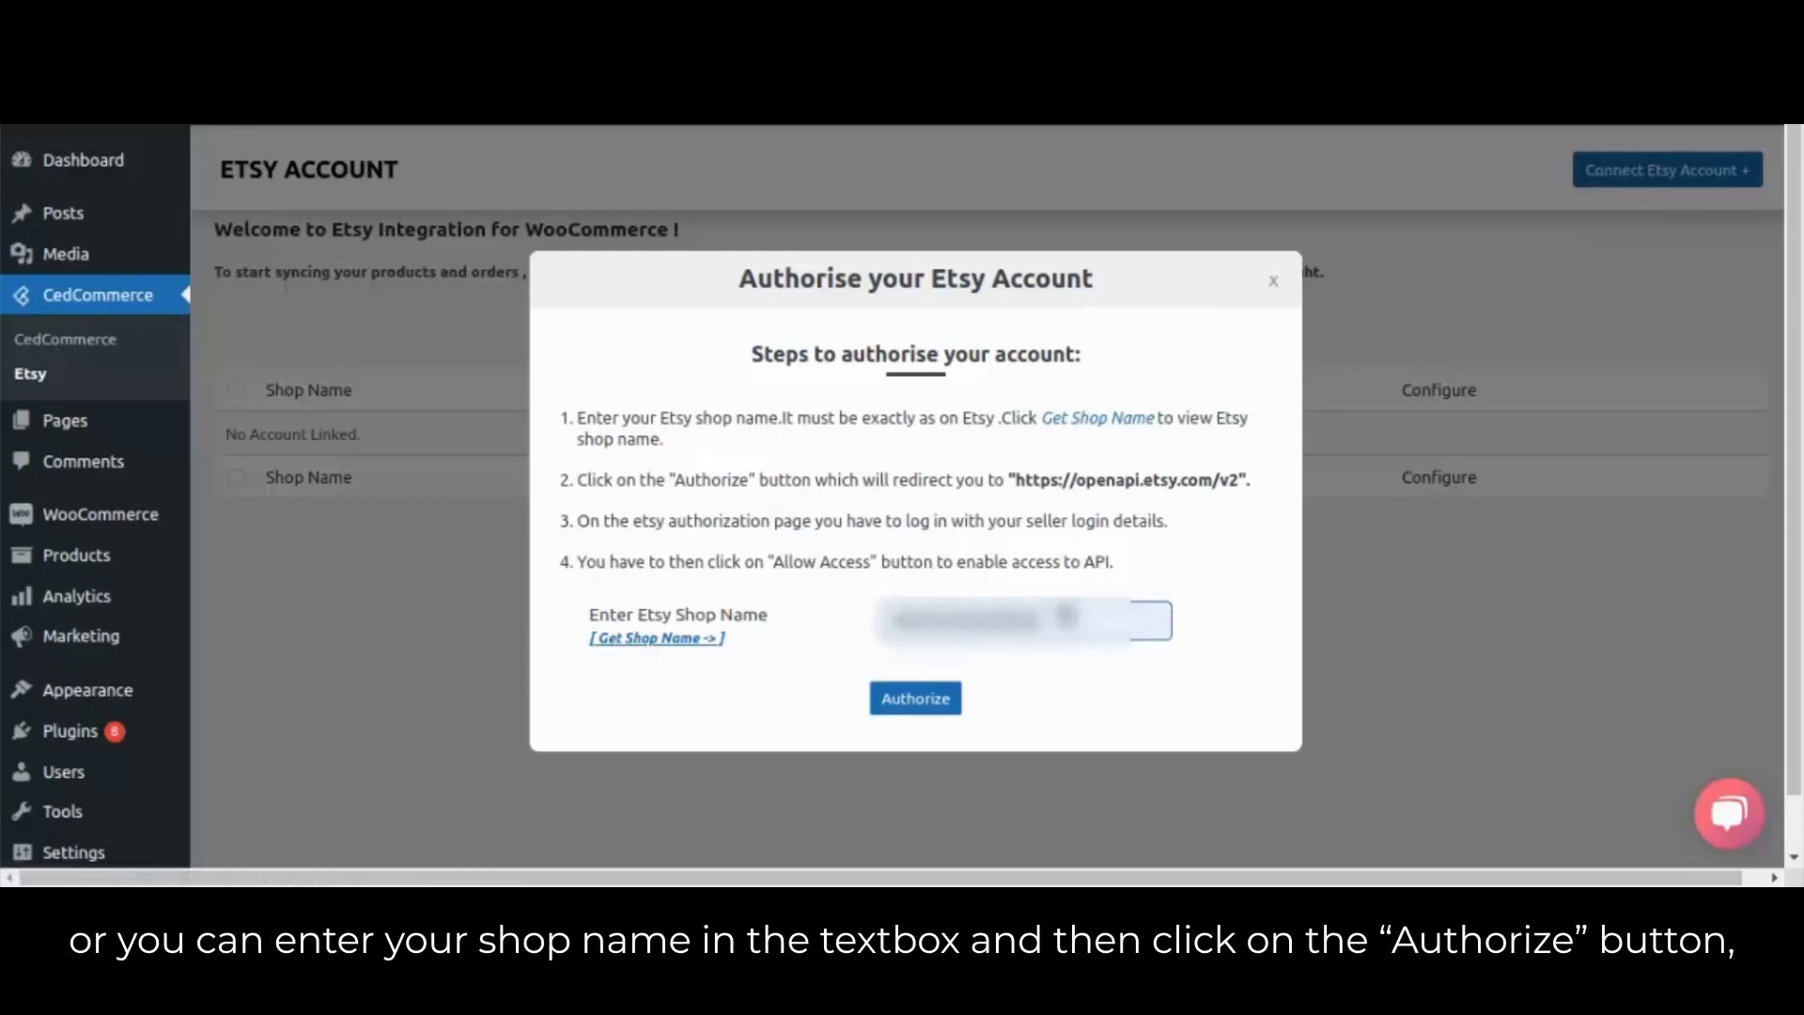
pyautogui.click(918, 700)
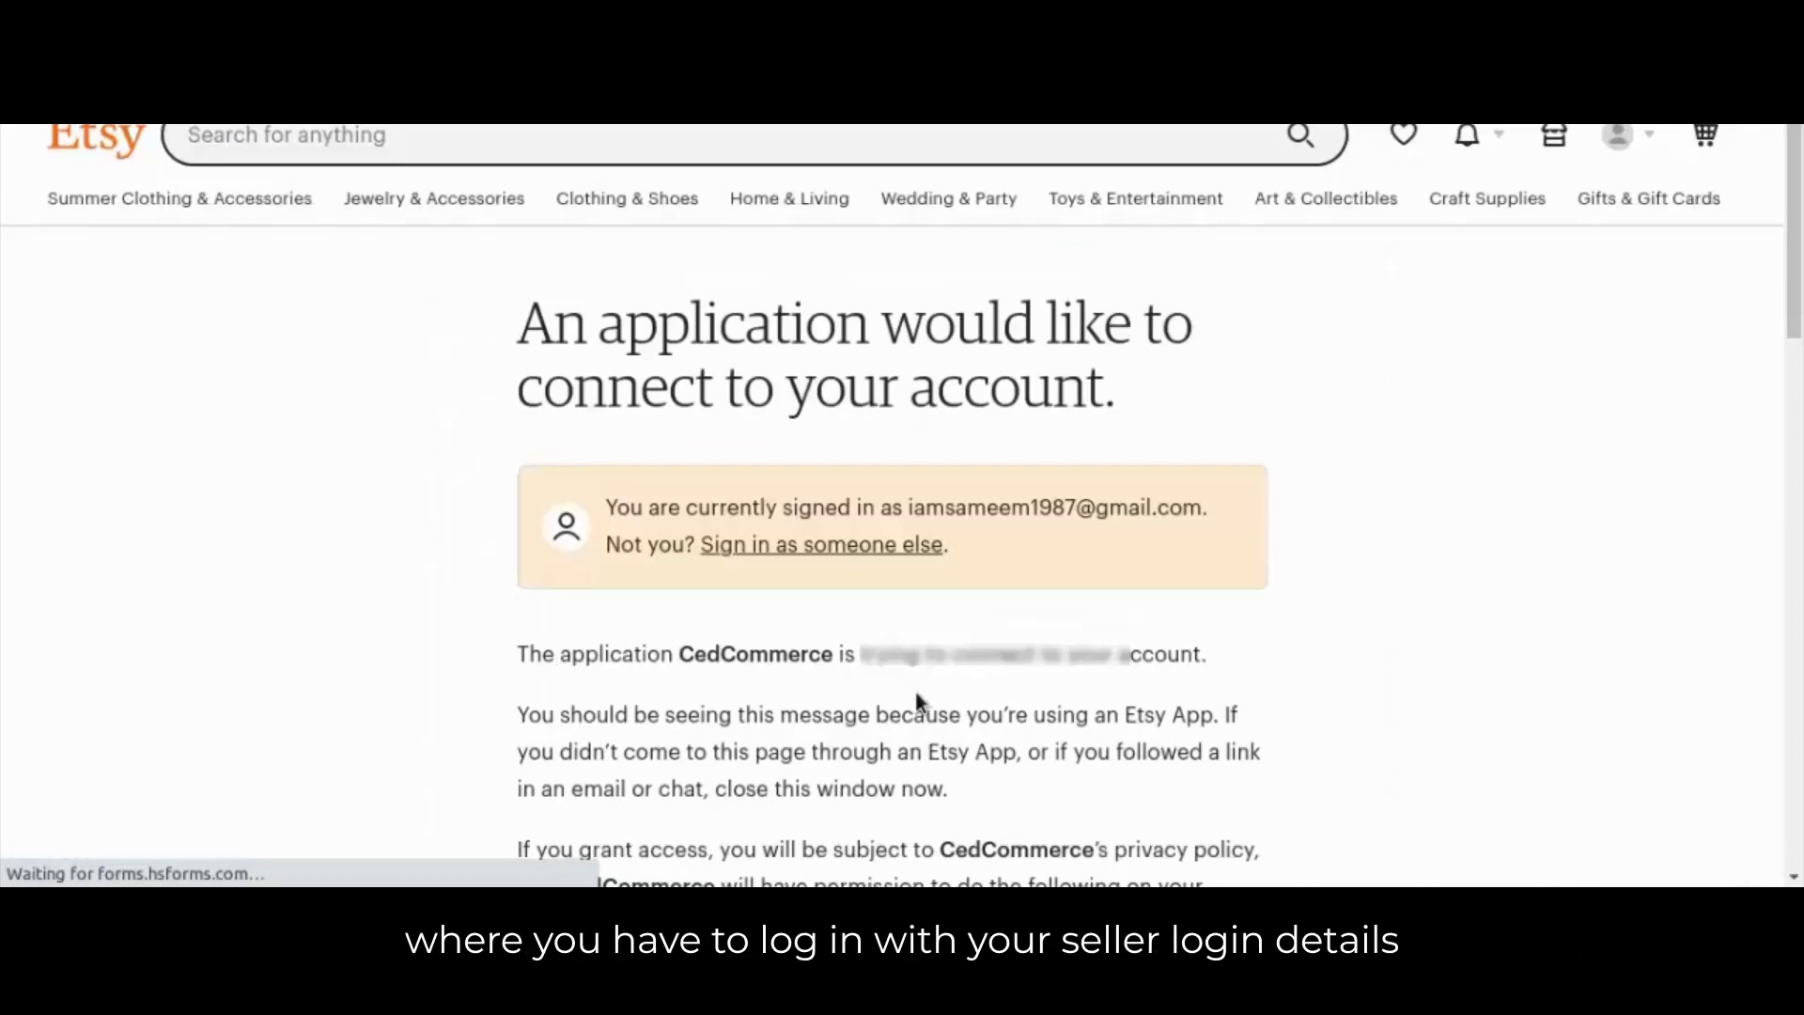
# Grant the CedCommerce application access to the signed-in Etsy account
pyautogui.scroll(-5, 883, 508)
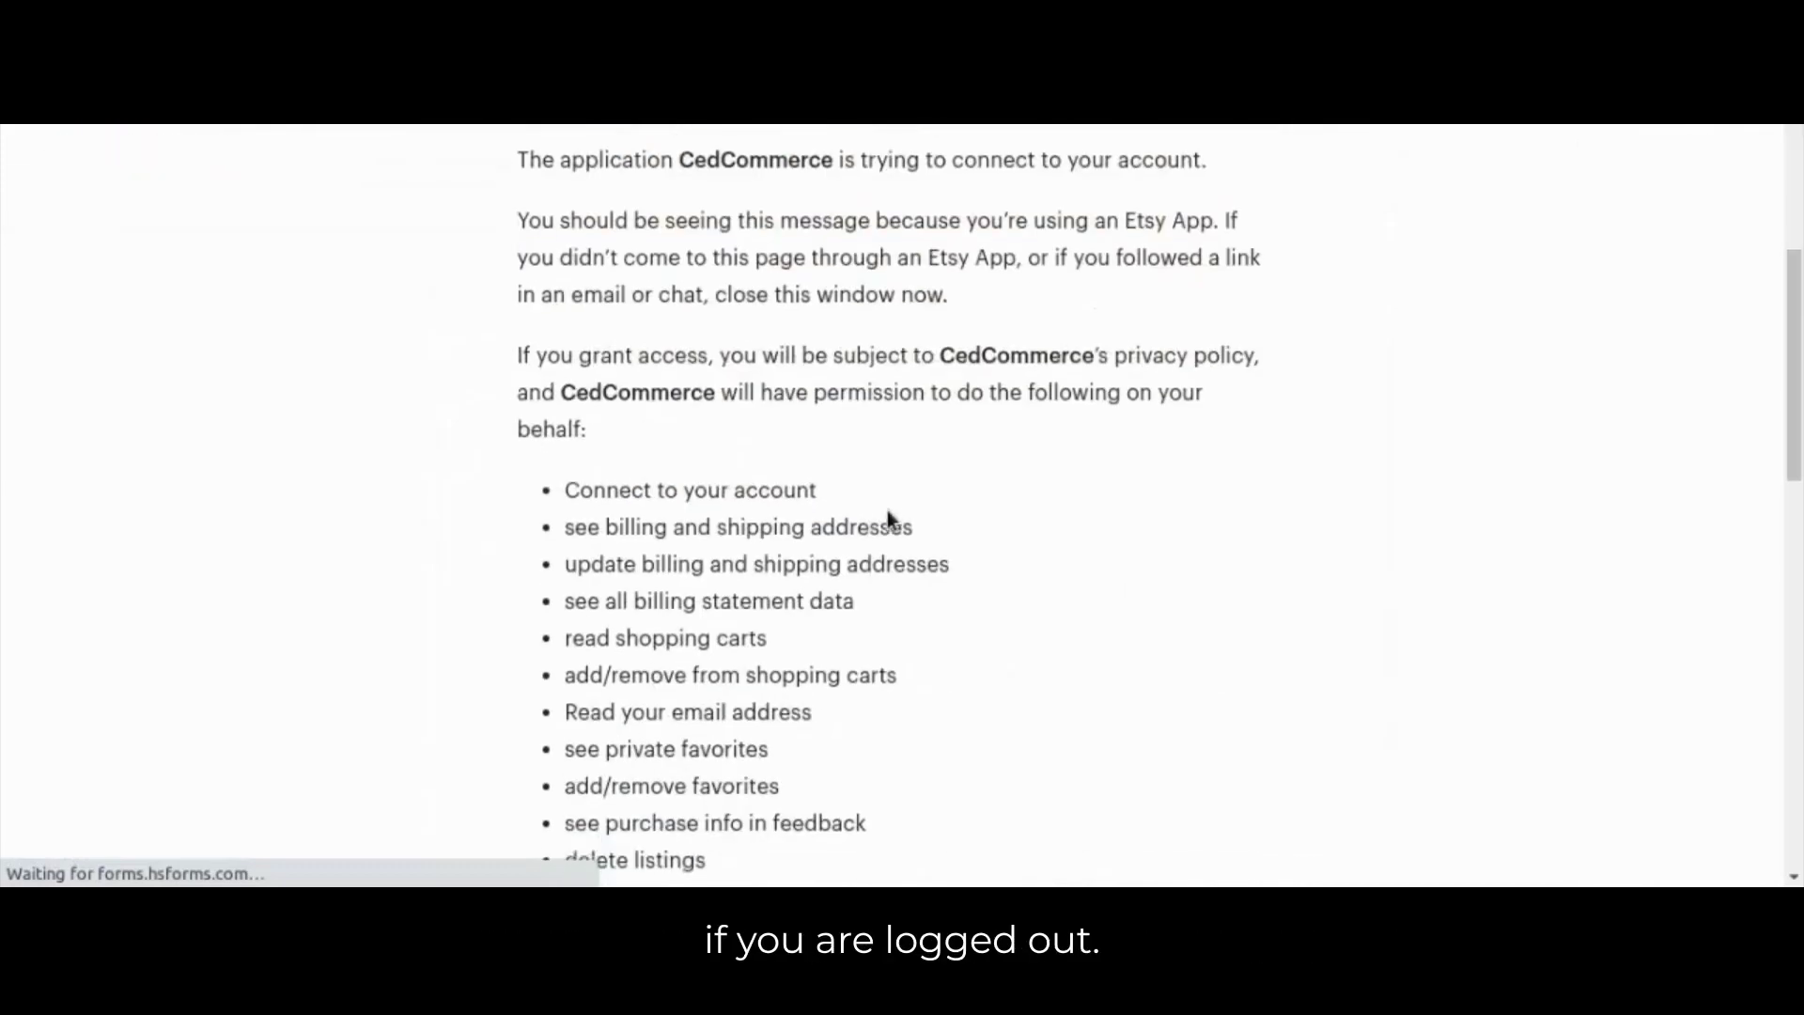
pyautogui.scroll(-8, 887, 510)
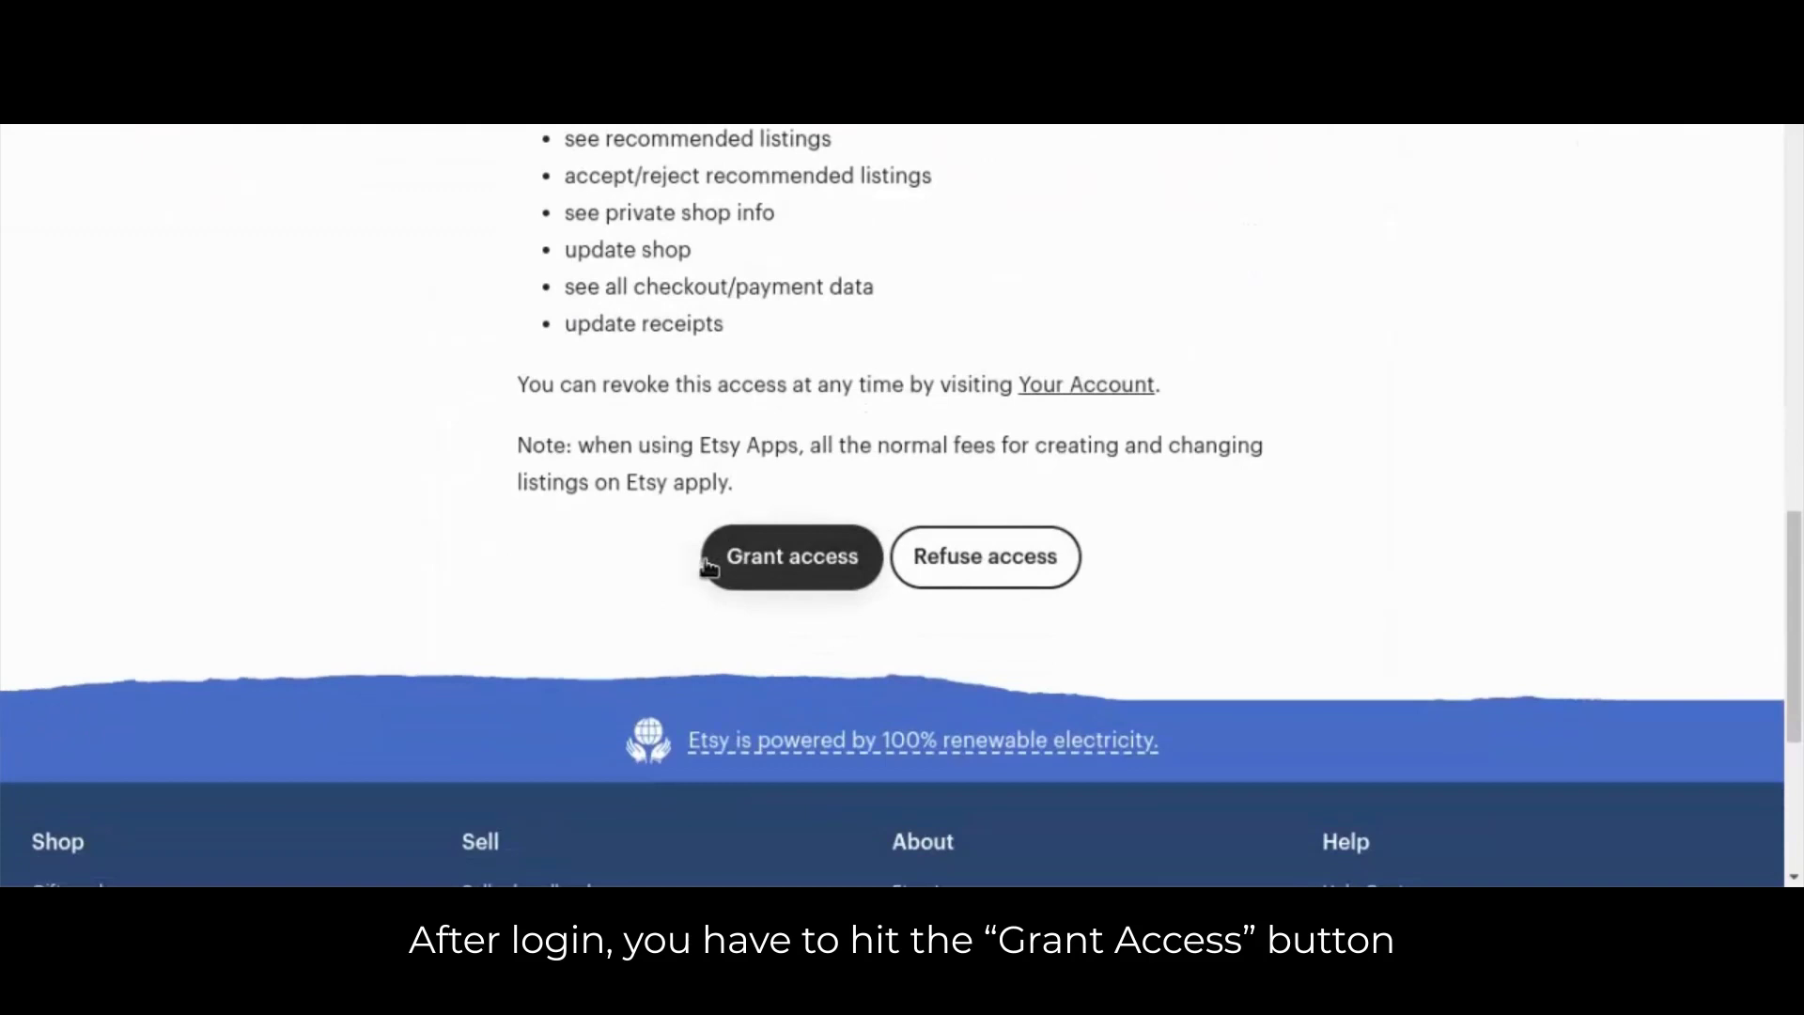
pyautogui.click(787, 564)
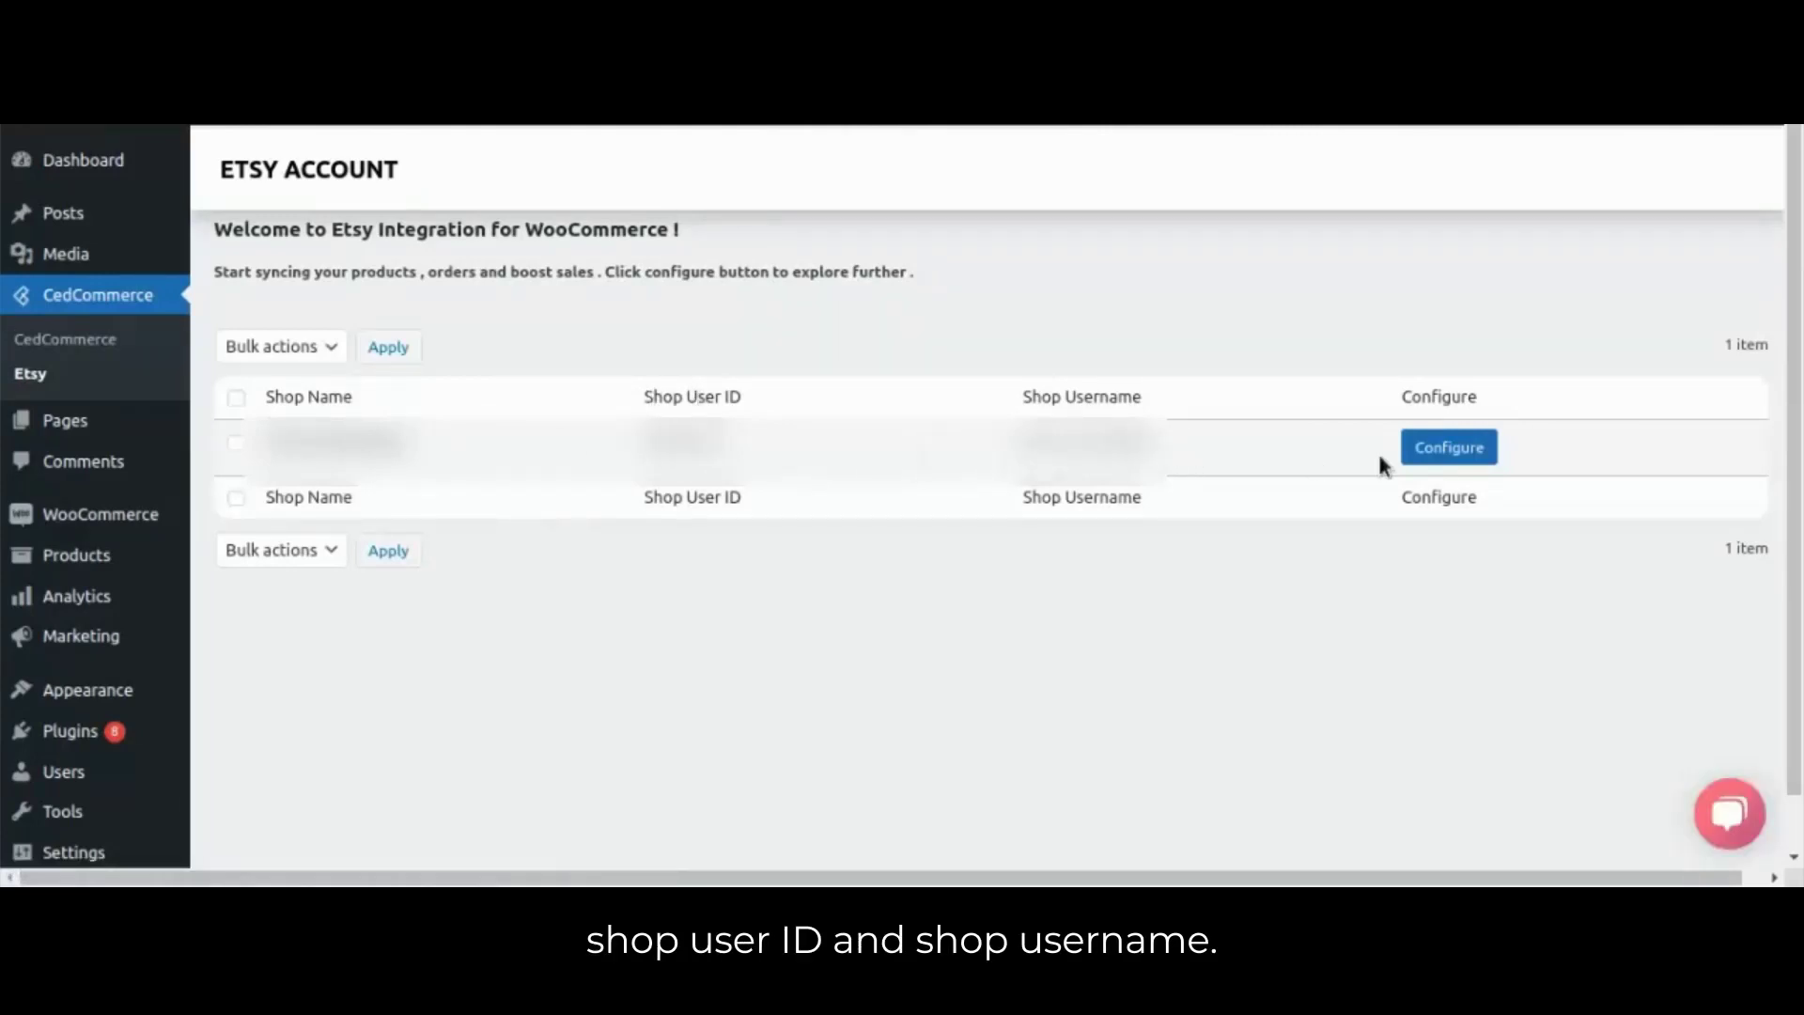
# Try to remove the linked Etsy shop by selecting it and applying the Delete bulk action
pyautogui.click(237, 396)
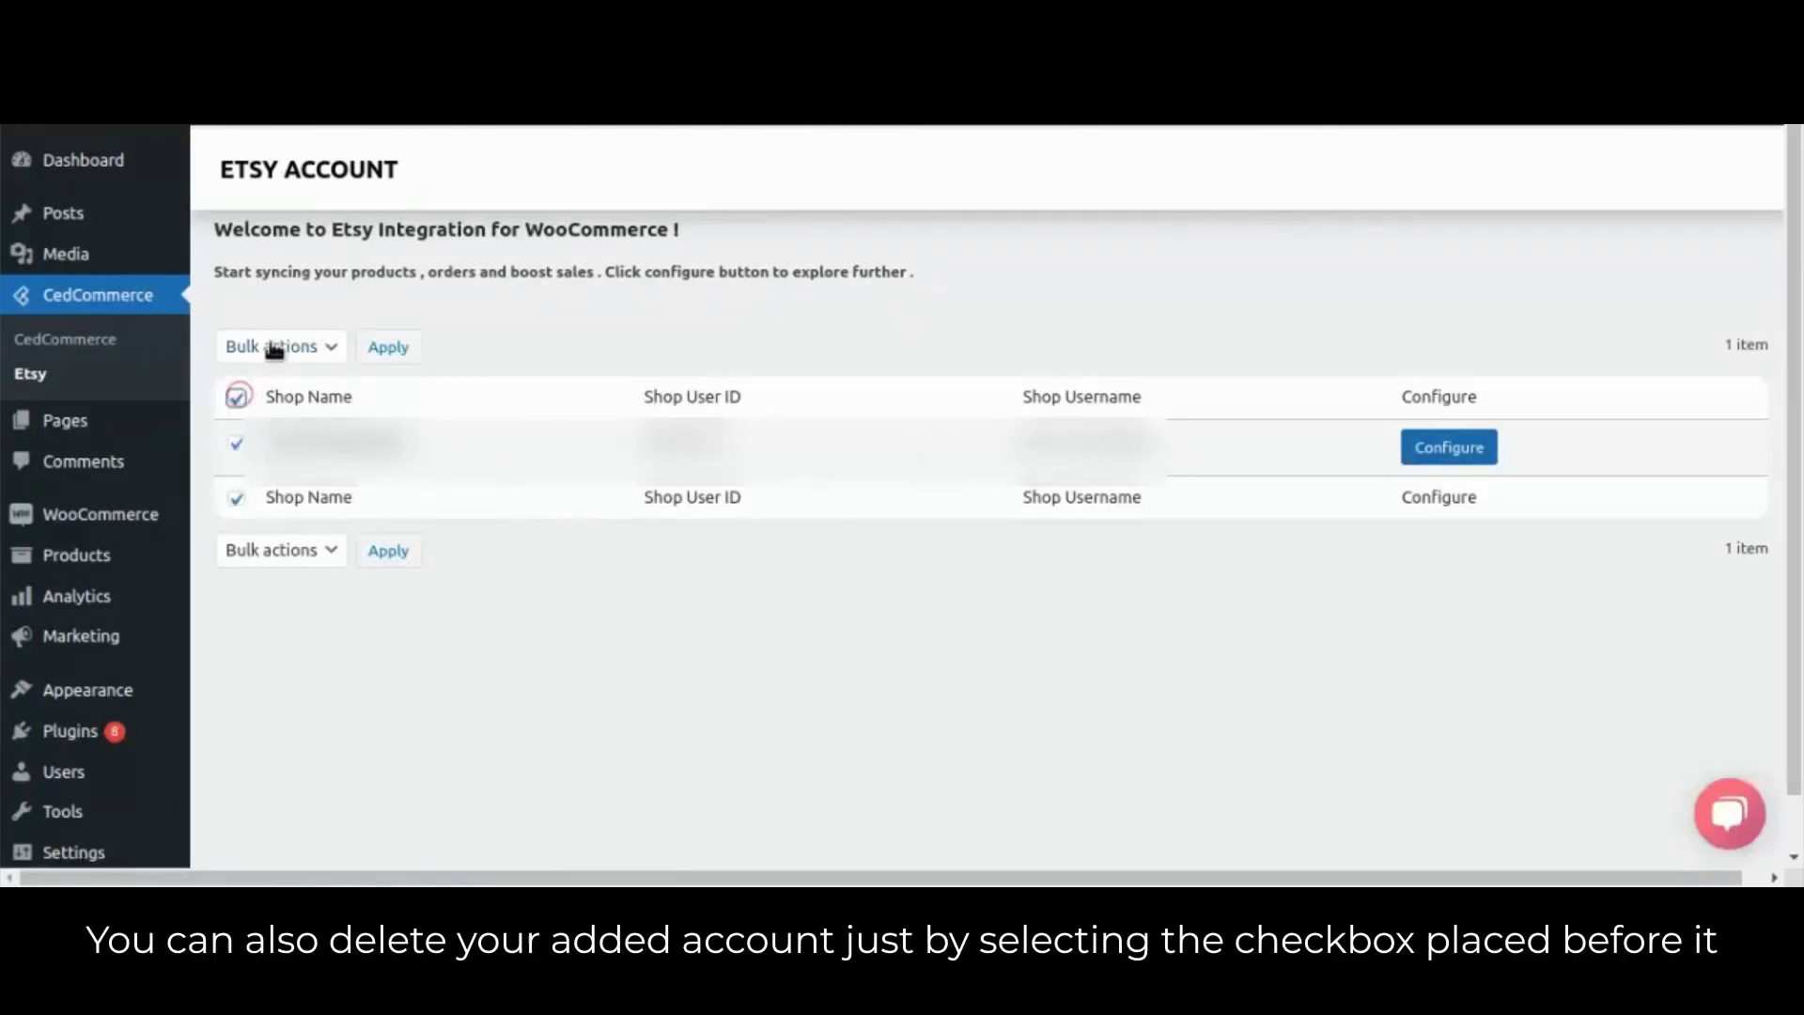
pyautogui.click(271, 346)
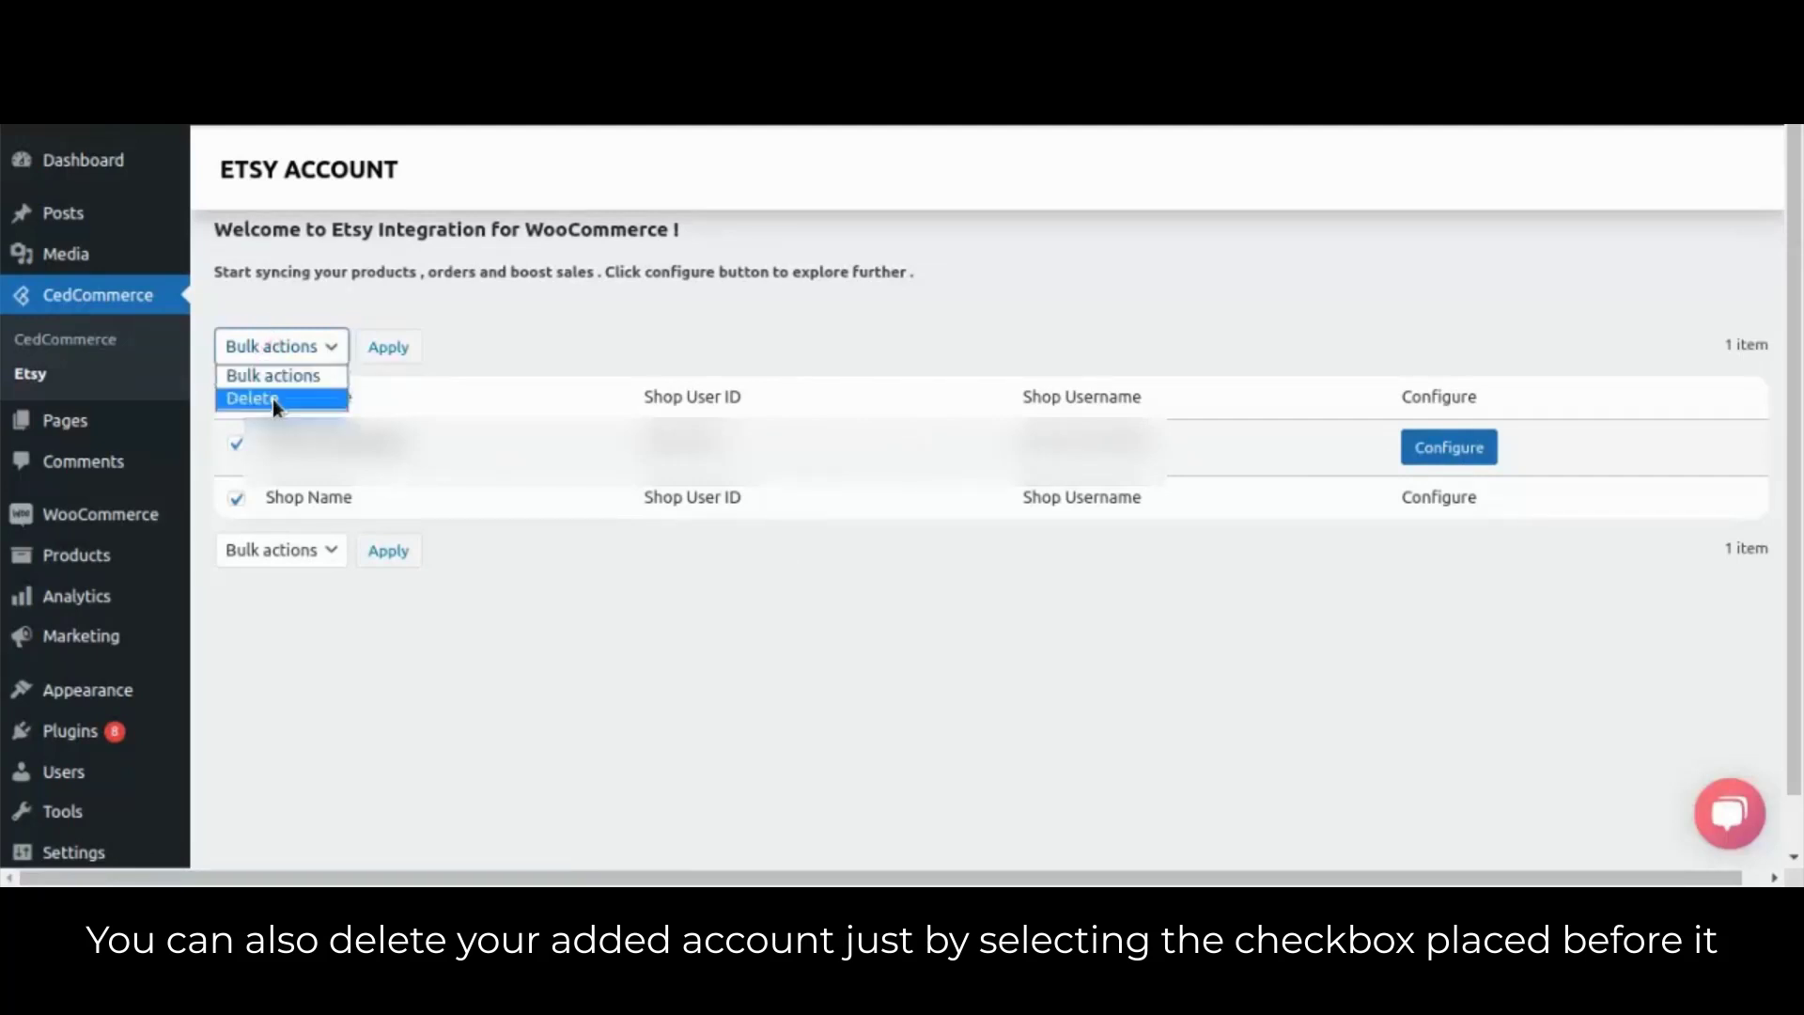
pyautogui.click(272, 398)
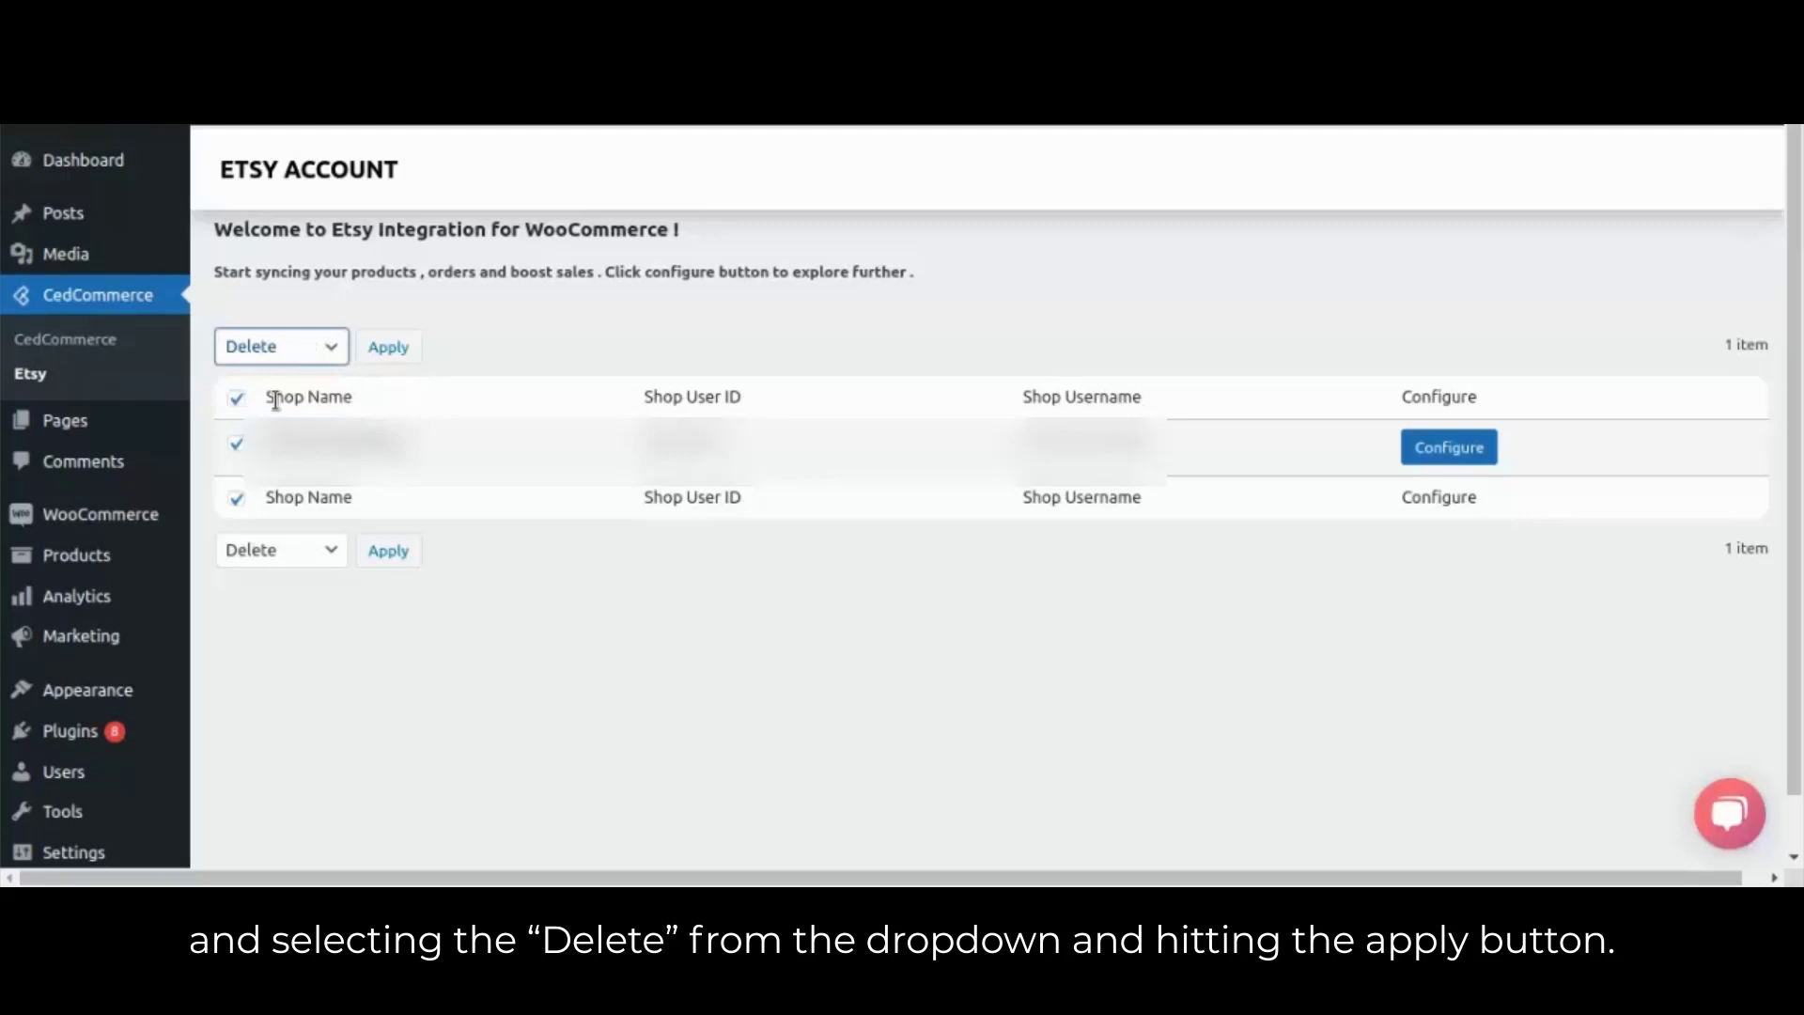
pyautogui.click(381, 354)
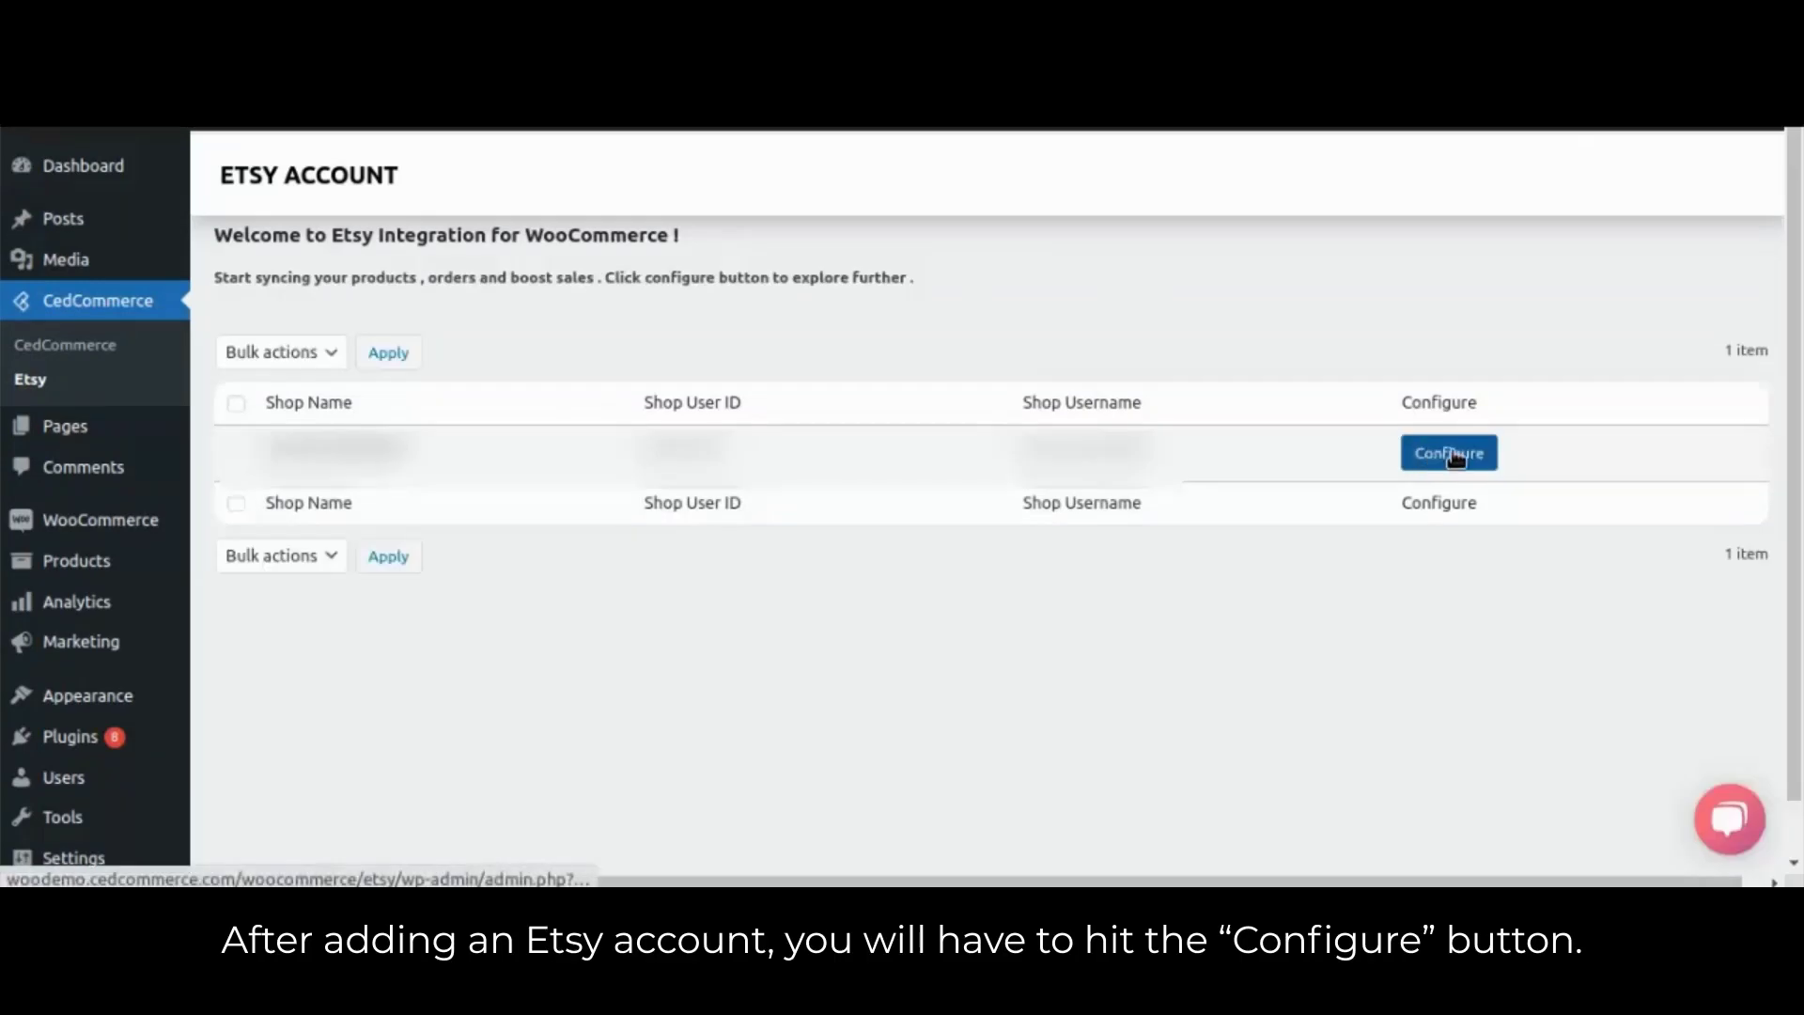
# Open the configuration of the linked Etsy shop and collapse the Instructions section in Global Settings
pyautogui.click(1454, 456)
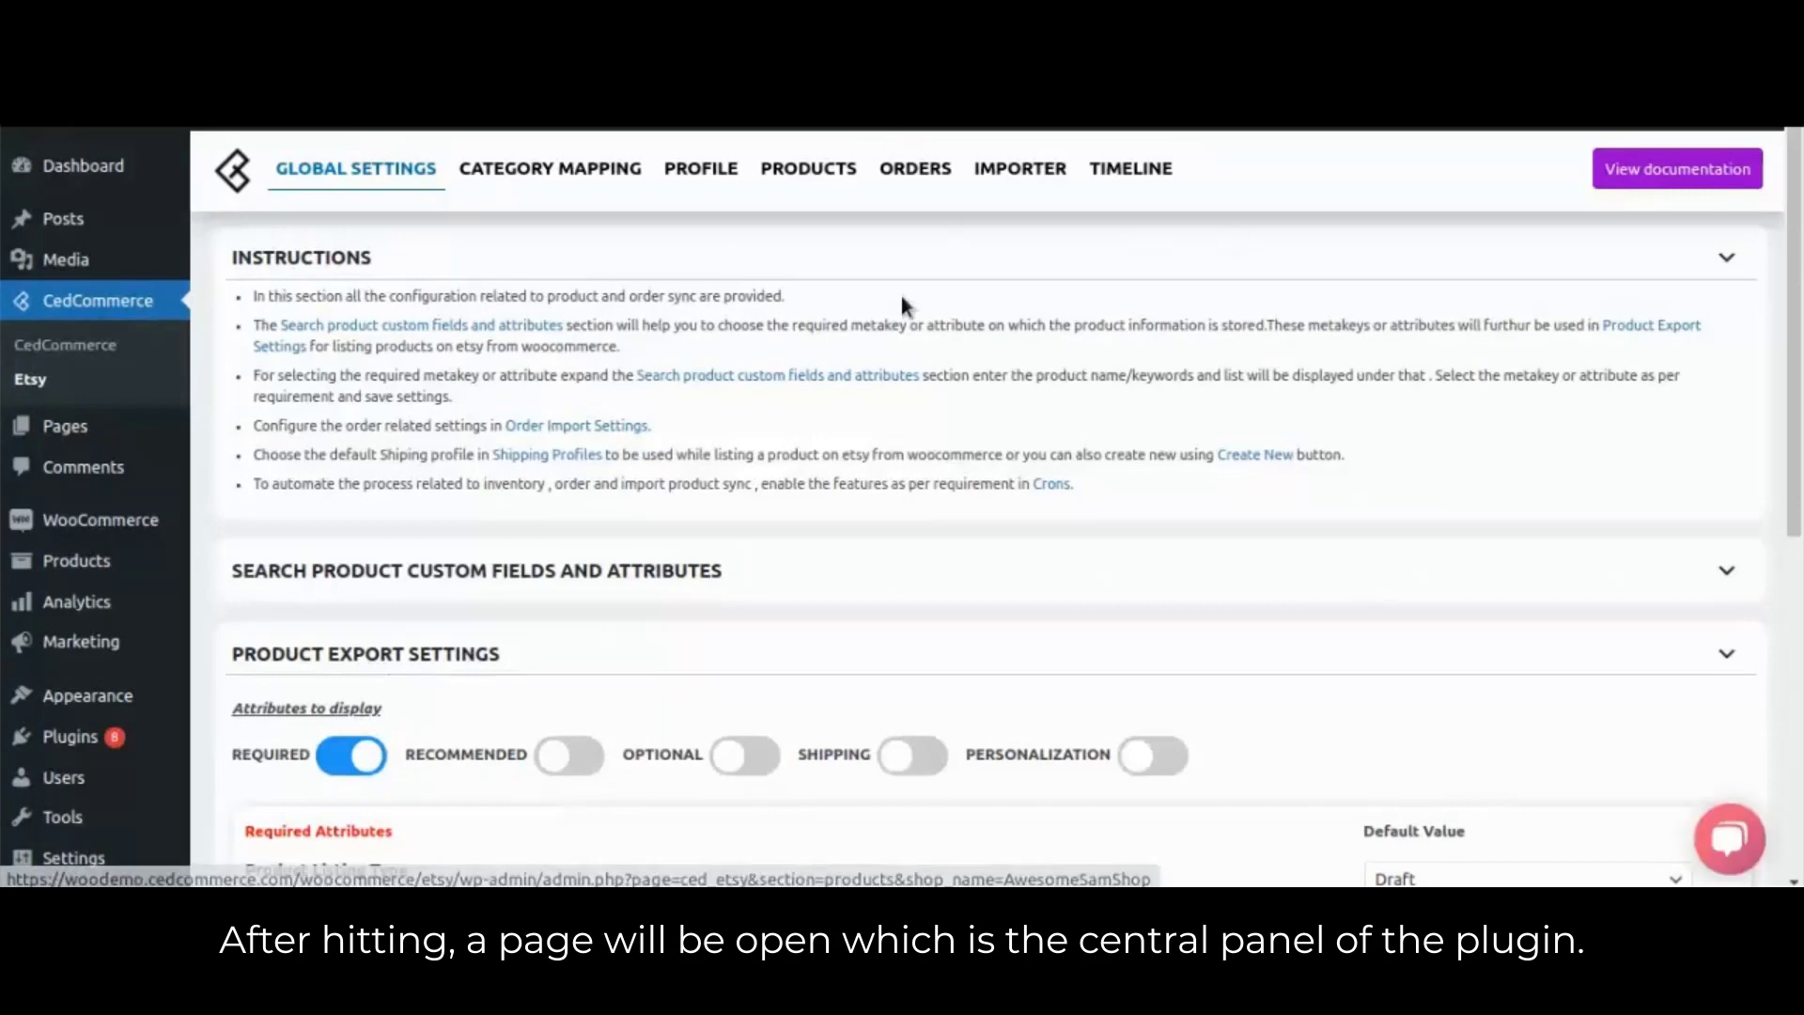
pyautogui.click(626, 256)
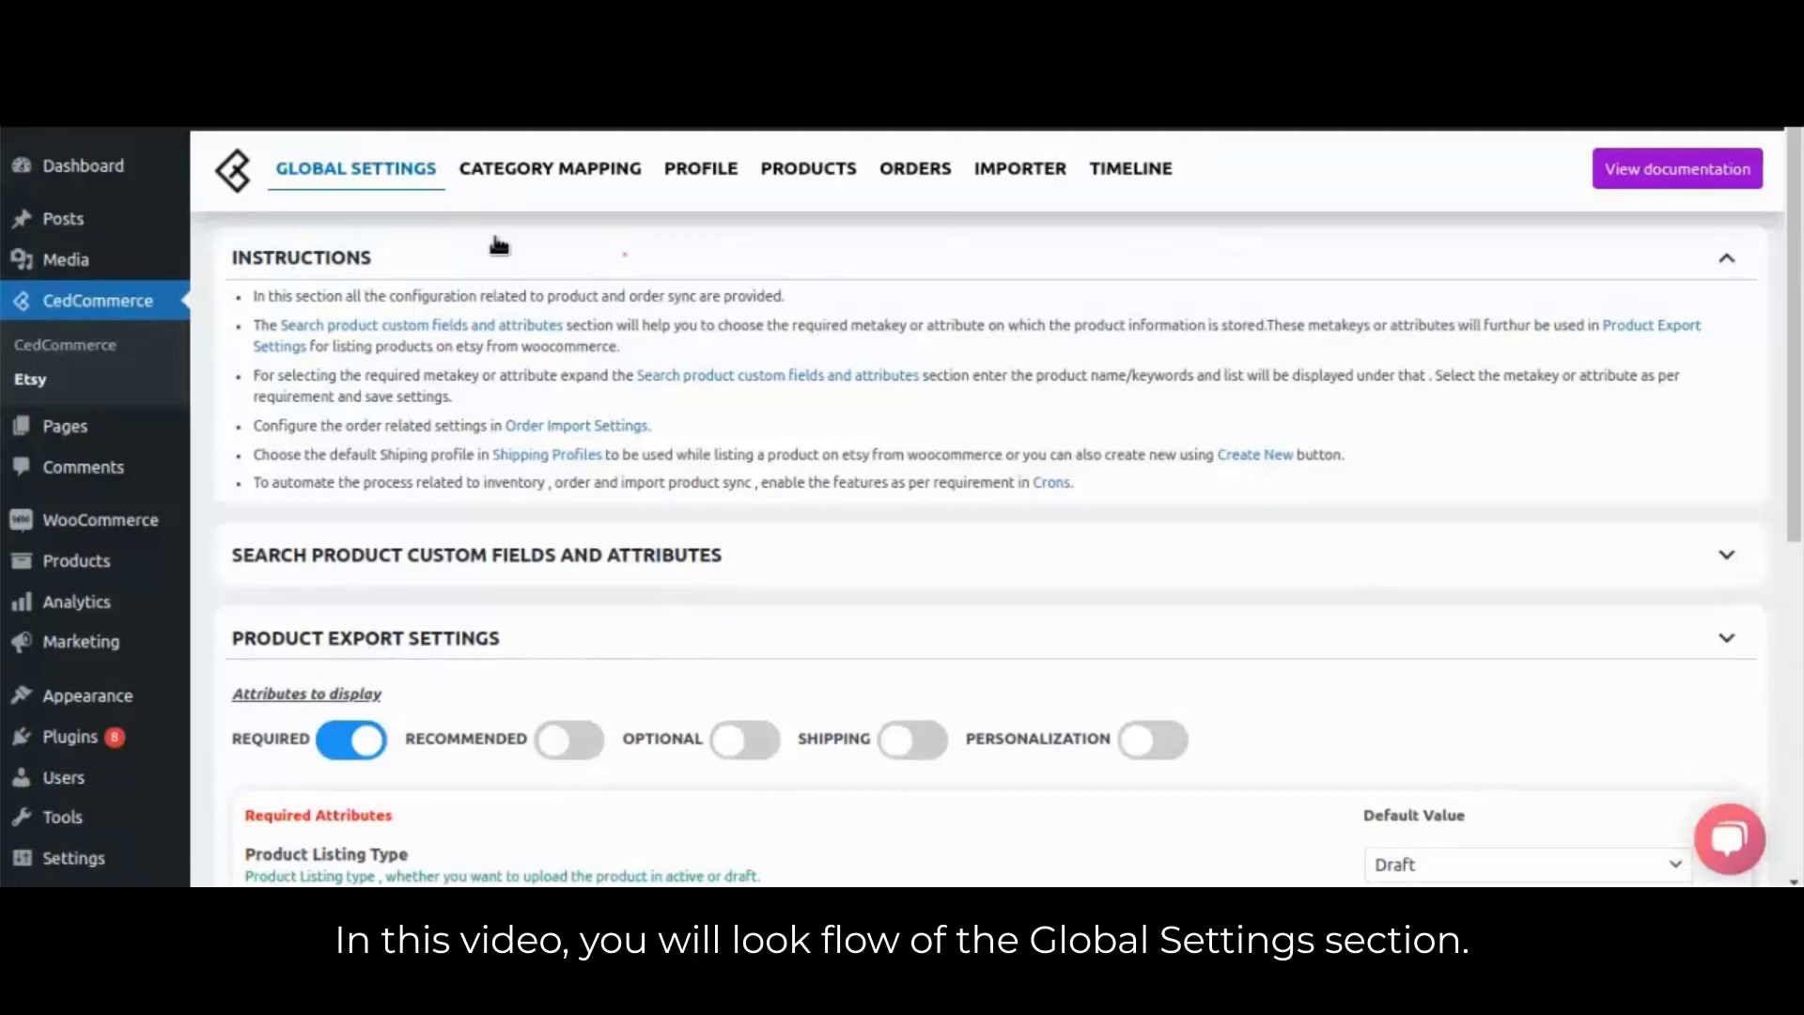
pyautogui.click(499, 246)
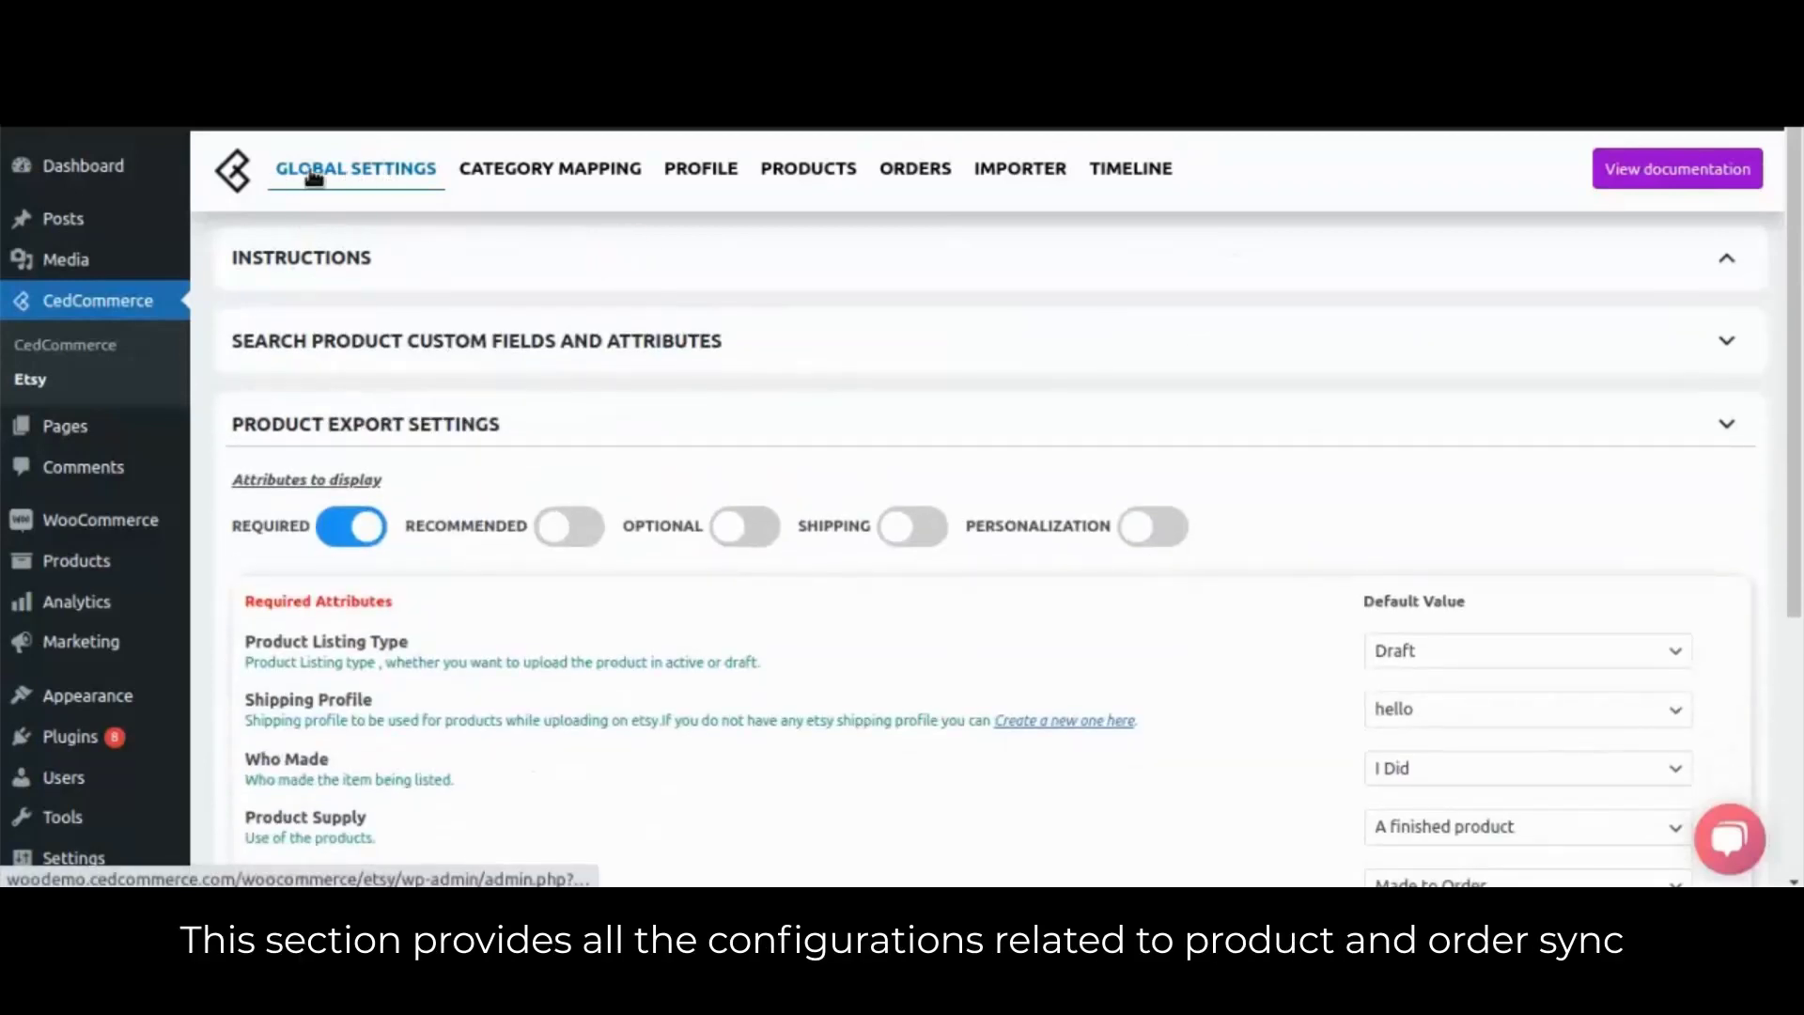
# Expand the product custom fields and attributes search, look up "cap" and choose the Cap product
pyautogui.click(758, 343)
pyautogui.click(802, 402)
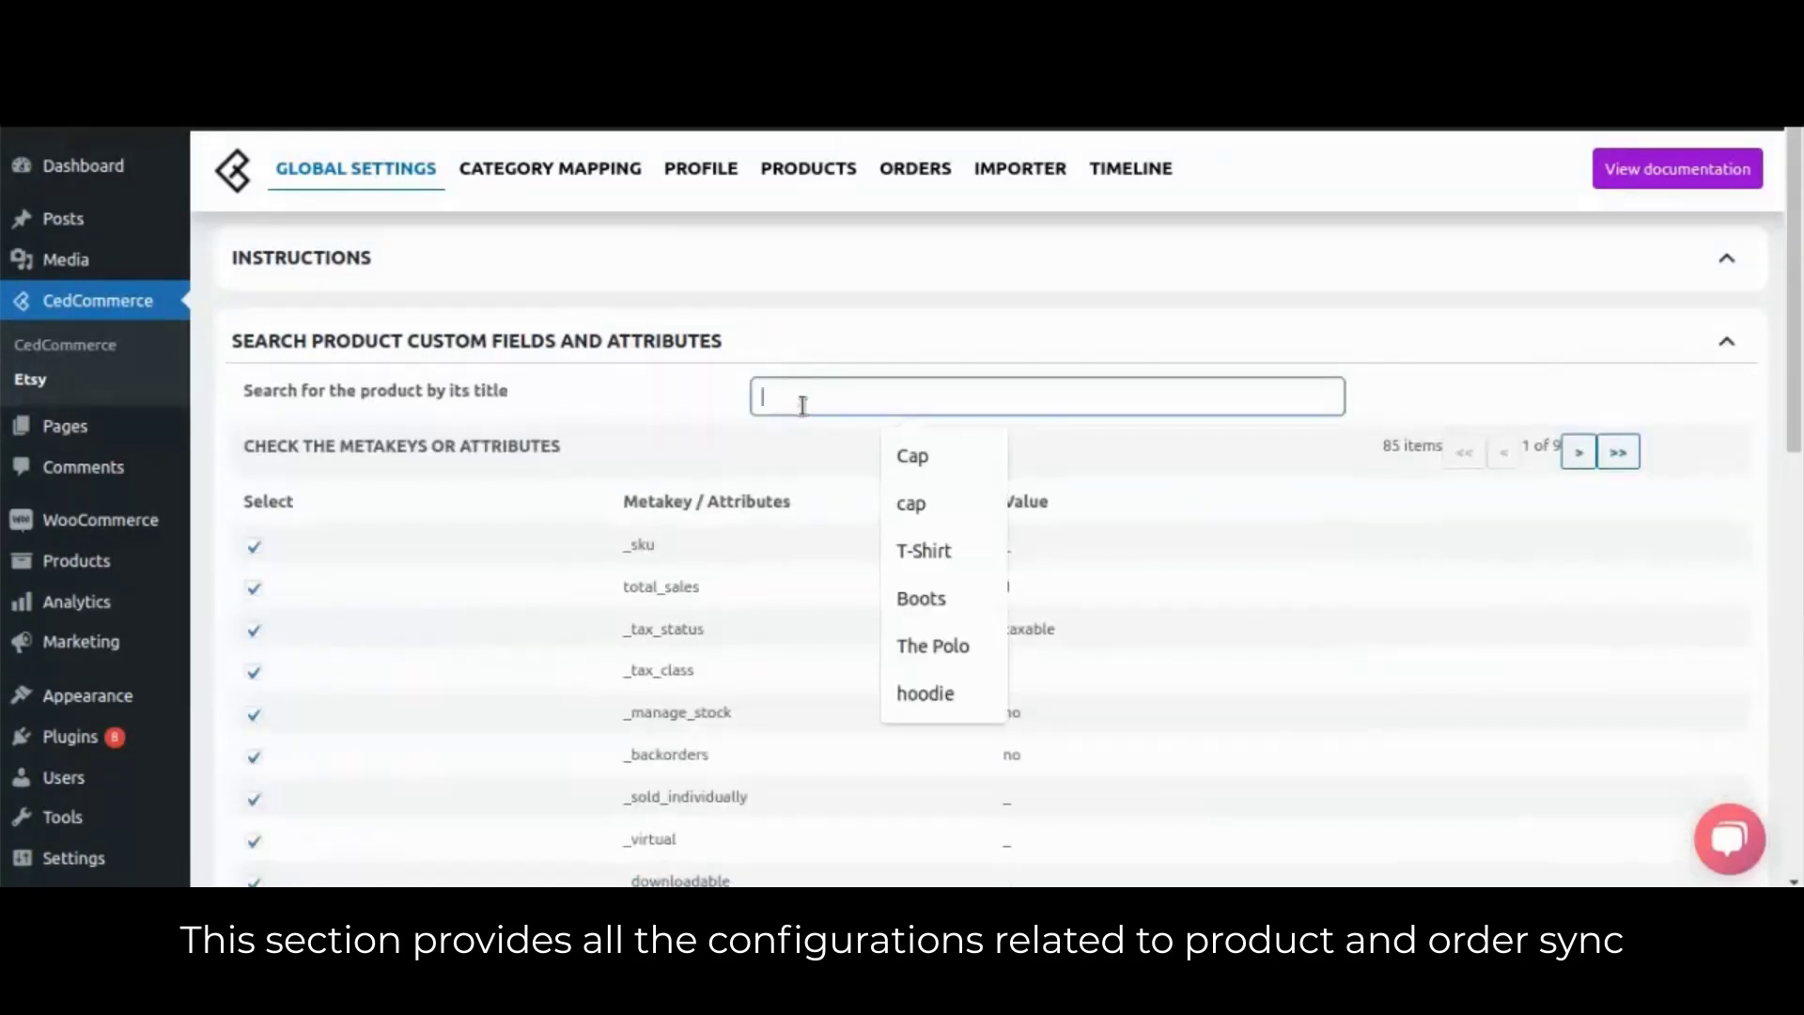
pyautogui.write('cap')
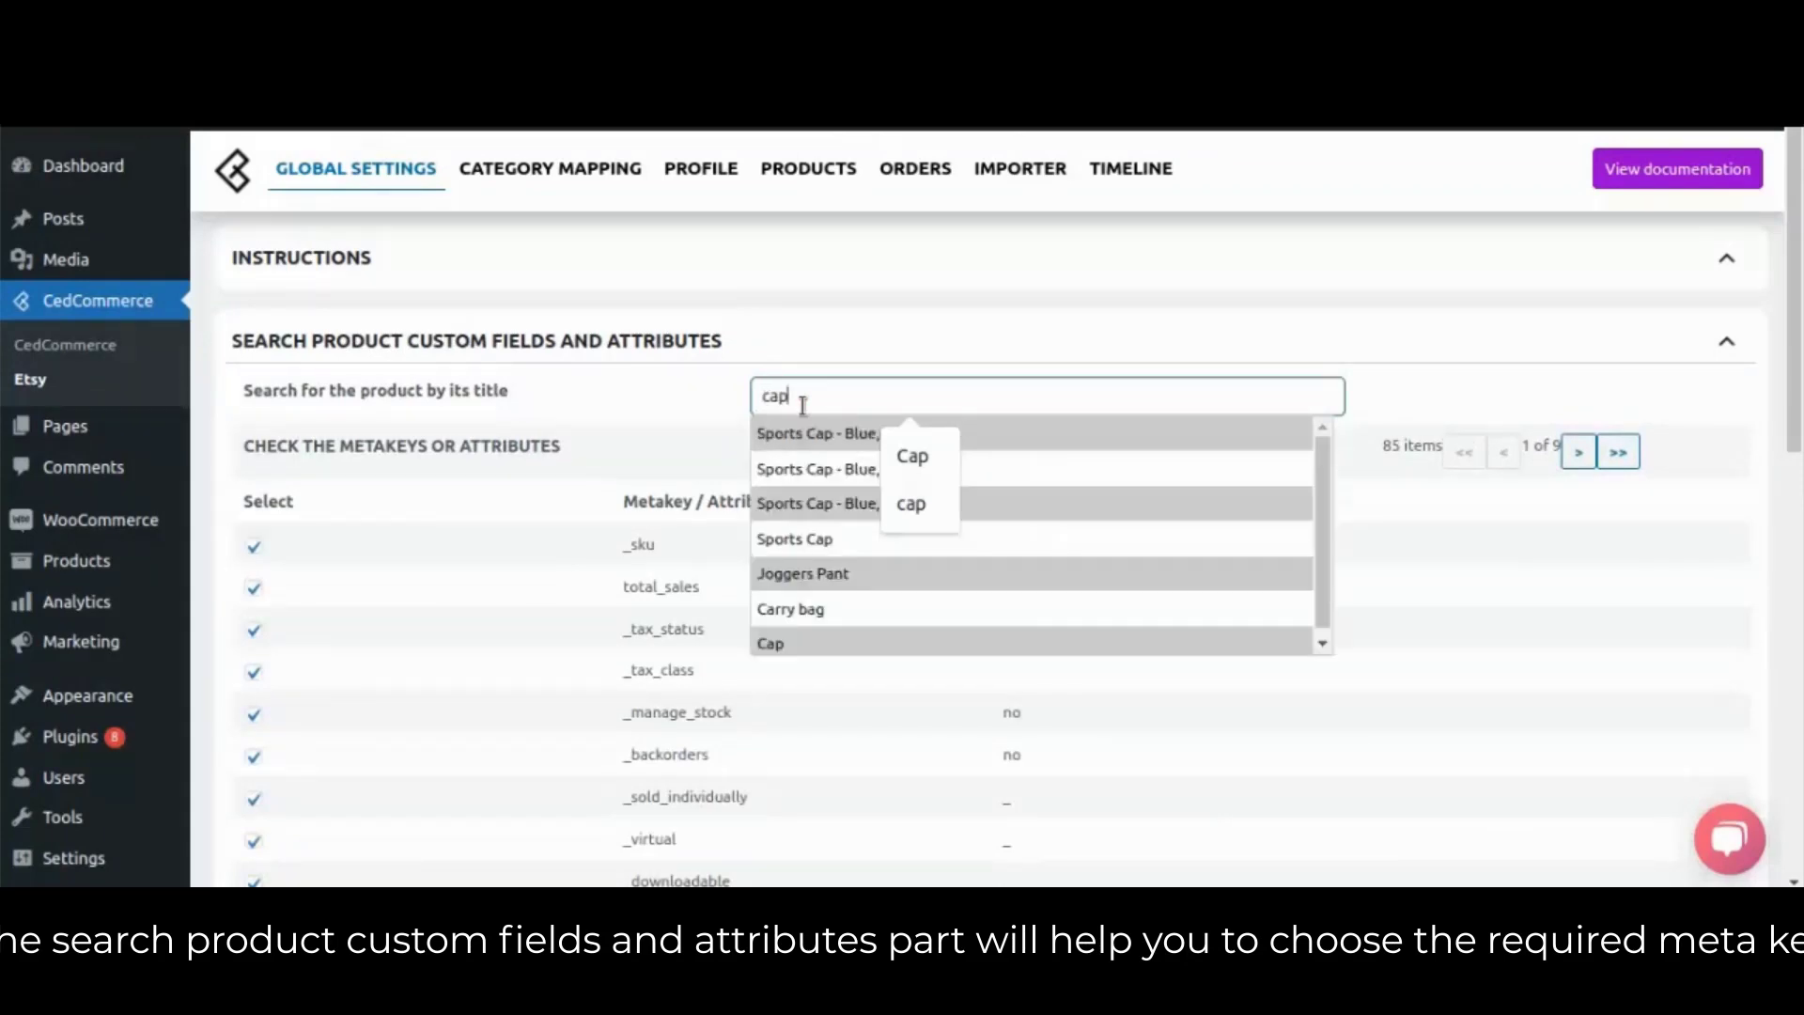
pyautogui.click(770, 645)
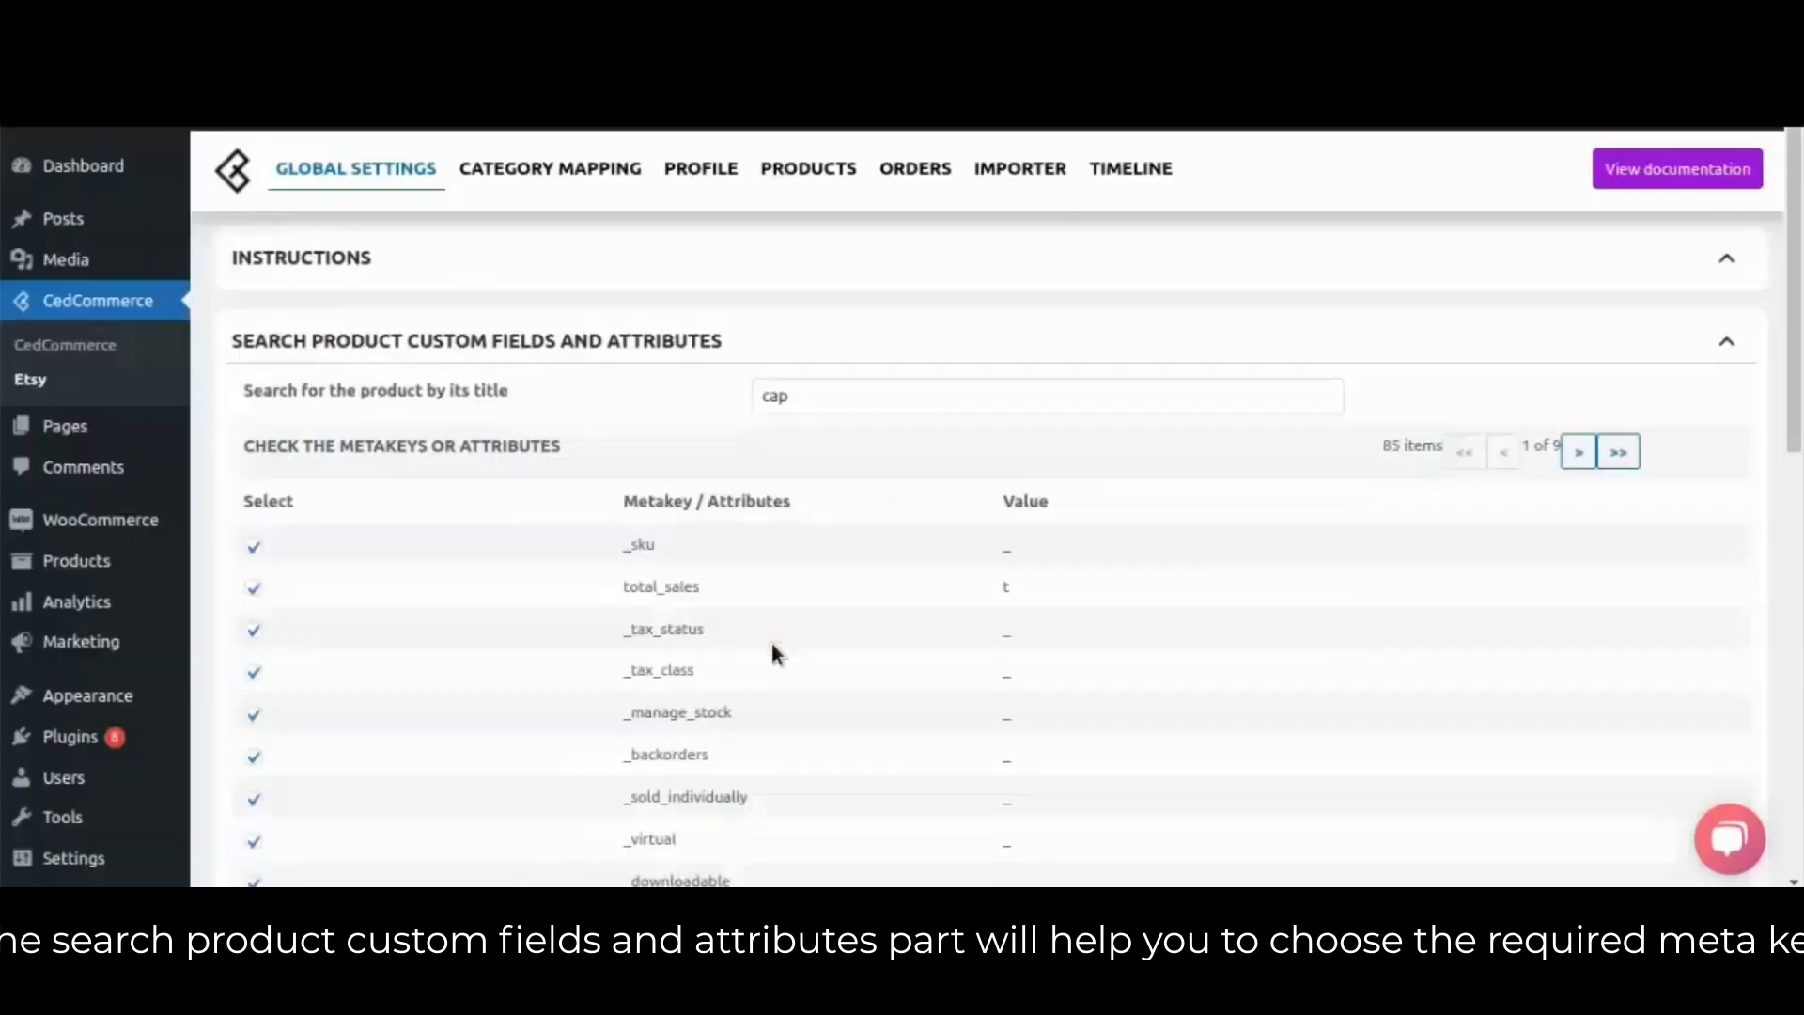
# Deselect the total_sales and _manage_stock metakeys, keeping _tax_status and _tax_class selected
pyautogui.scroll(-3, 470, 539)
pyautogui.click(252, 379)
pyautogui.click(252, 420)
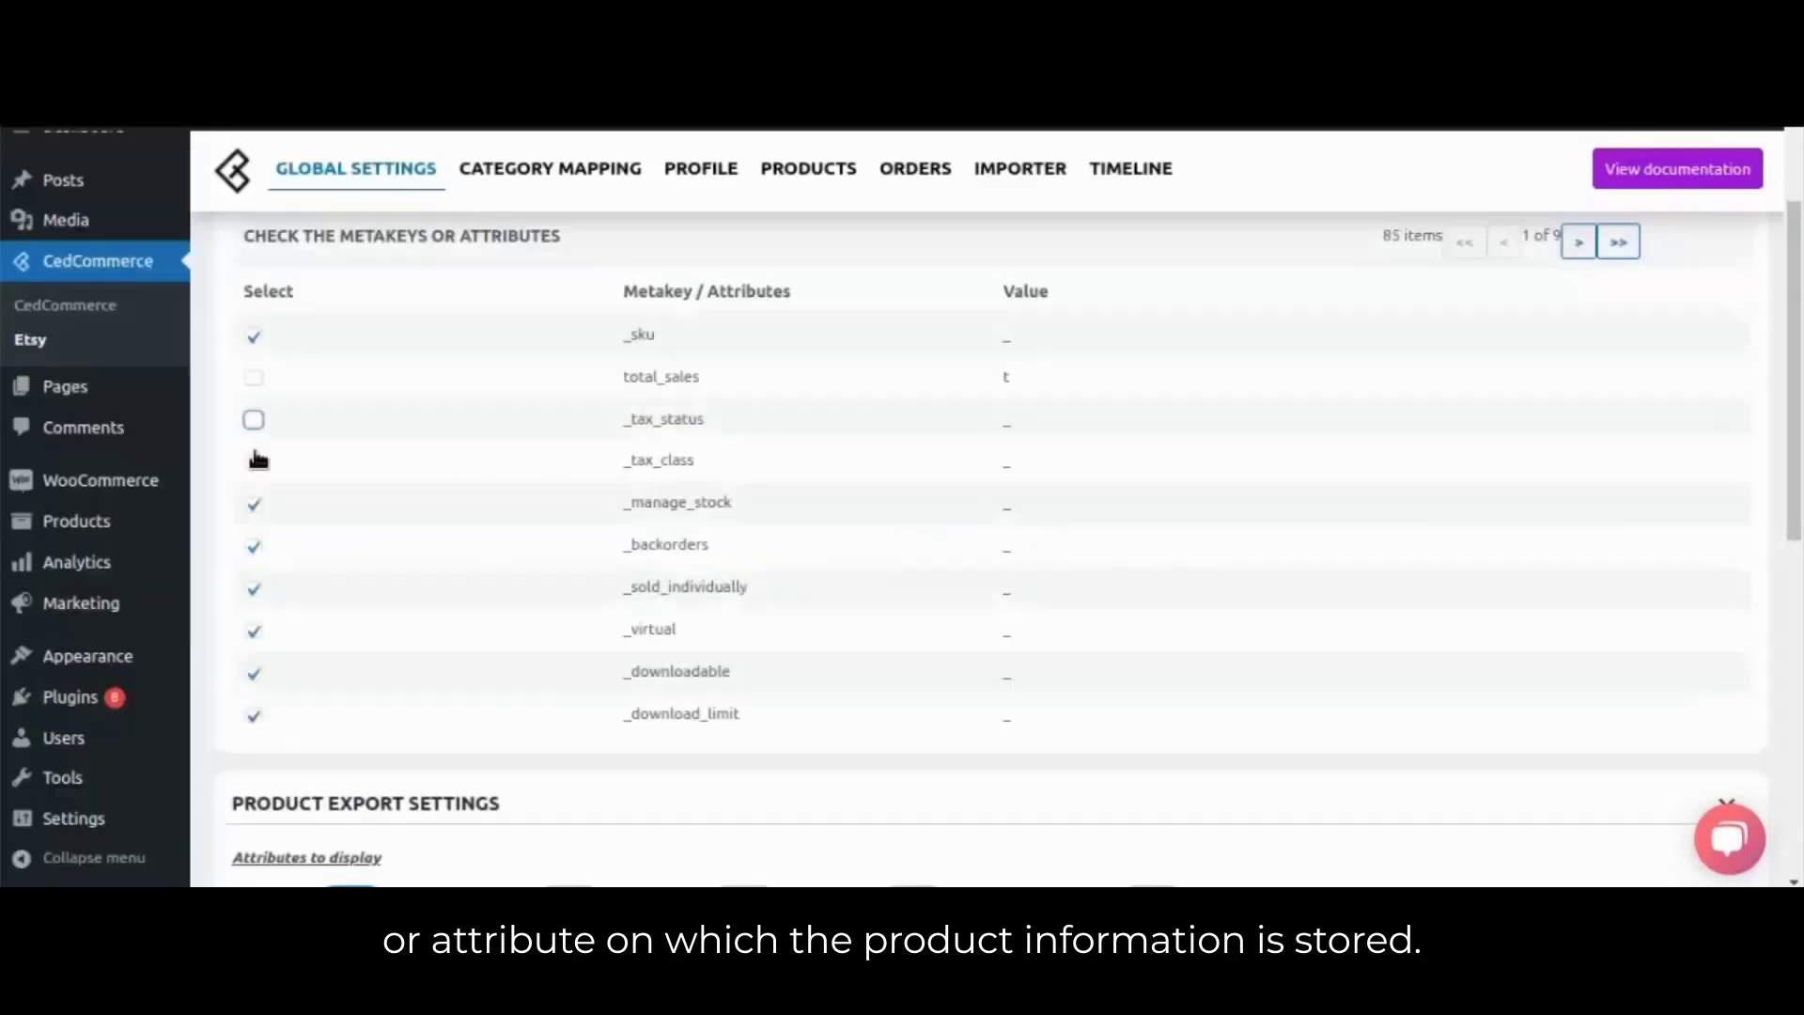
pyautogui.click(253, 461)
pyautogui.click(255, 505)
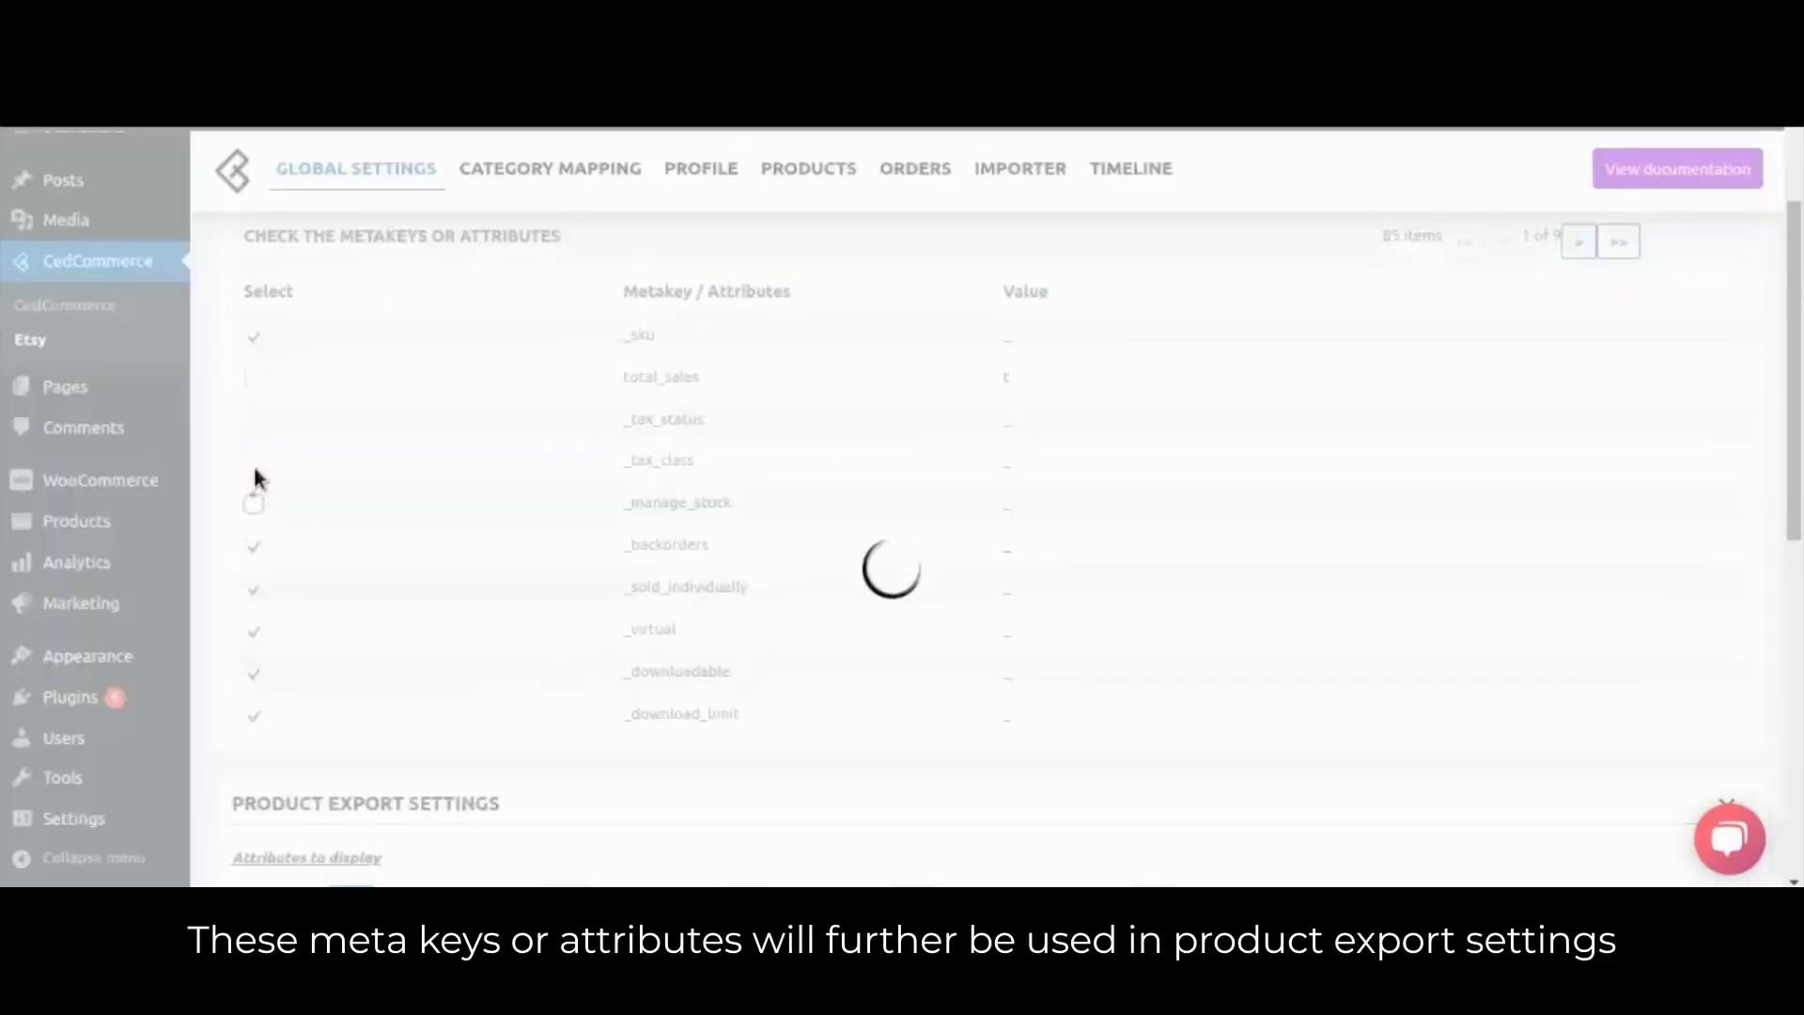
pyautogui.click(253, 461)
pyautogui.click(252, 422)
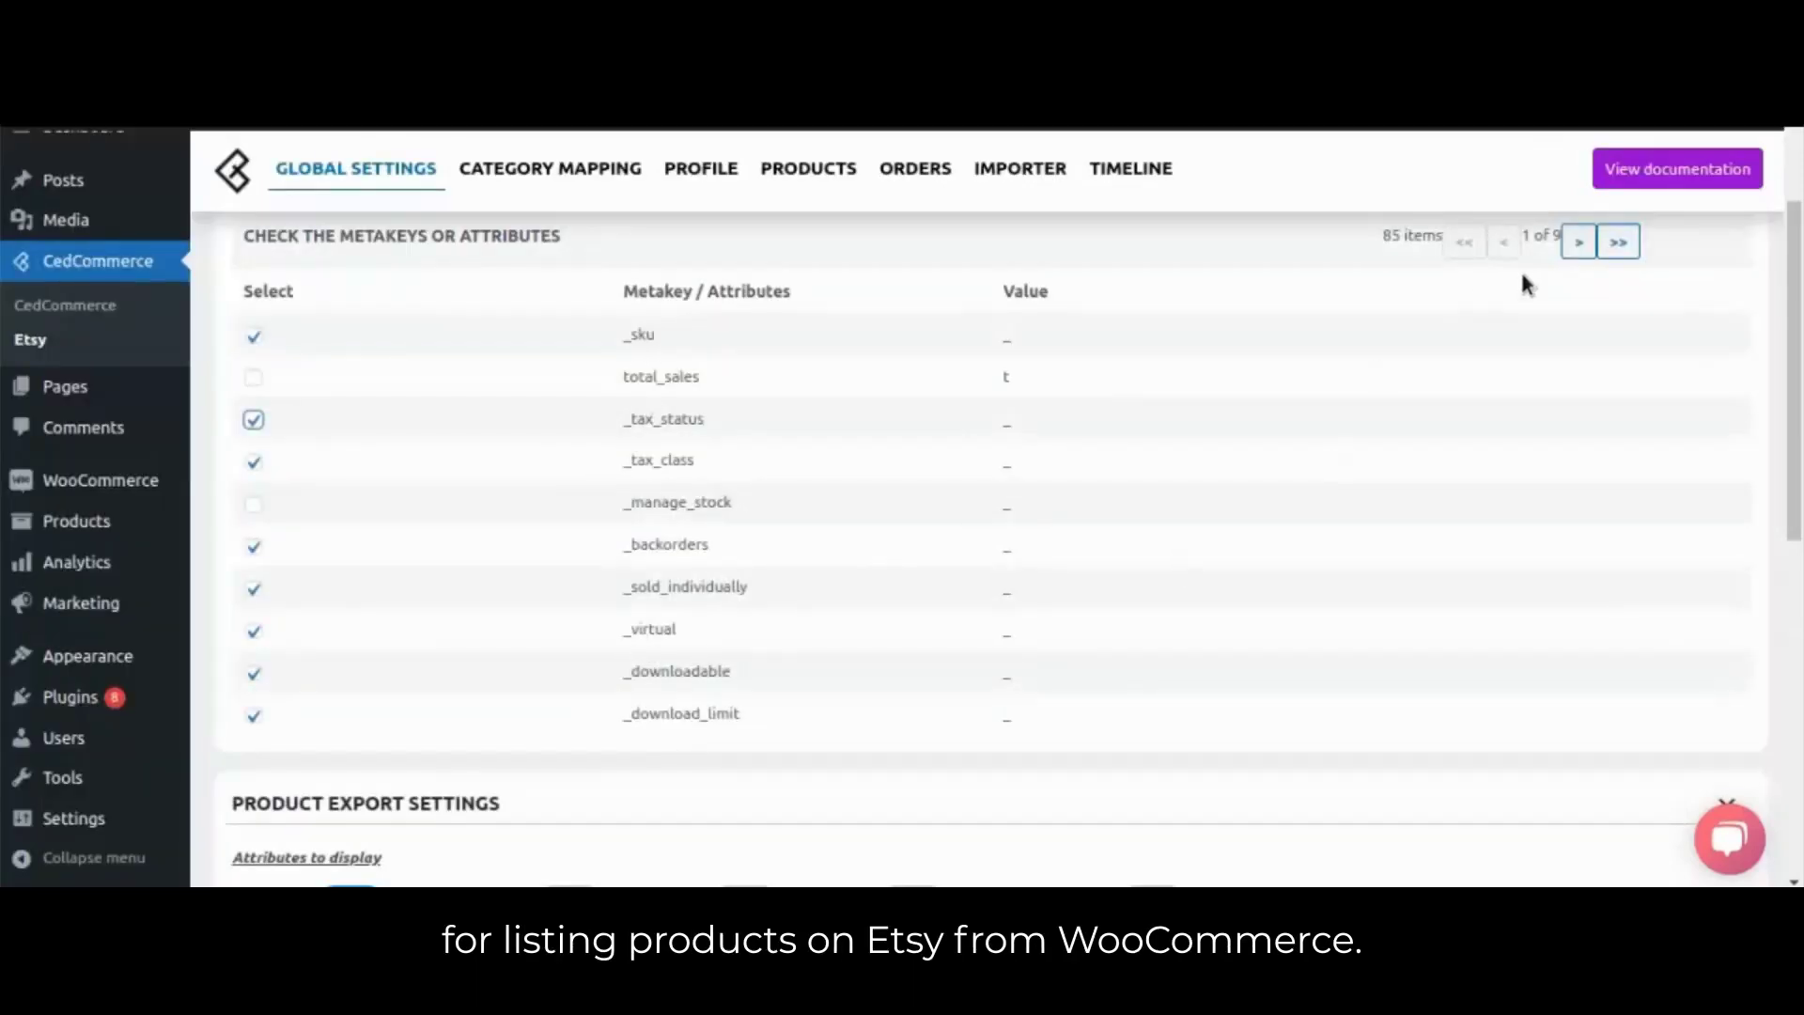
# Select _wc_review_count, _product_version and _wpcom_is_markdown on the second metakey page, and collapse the custom fields section
pyautogui.click(1579, 243)
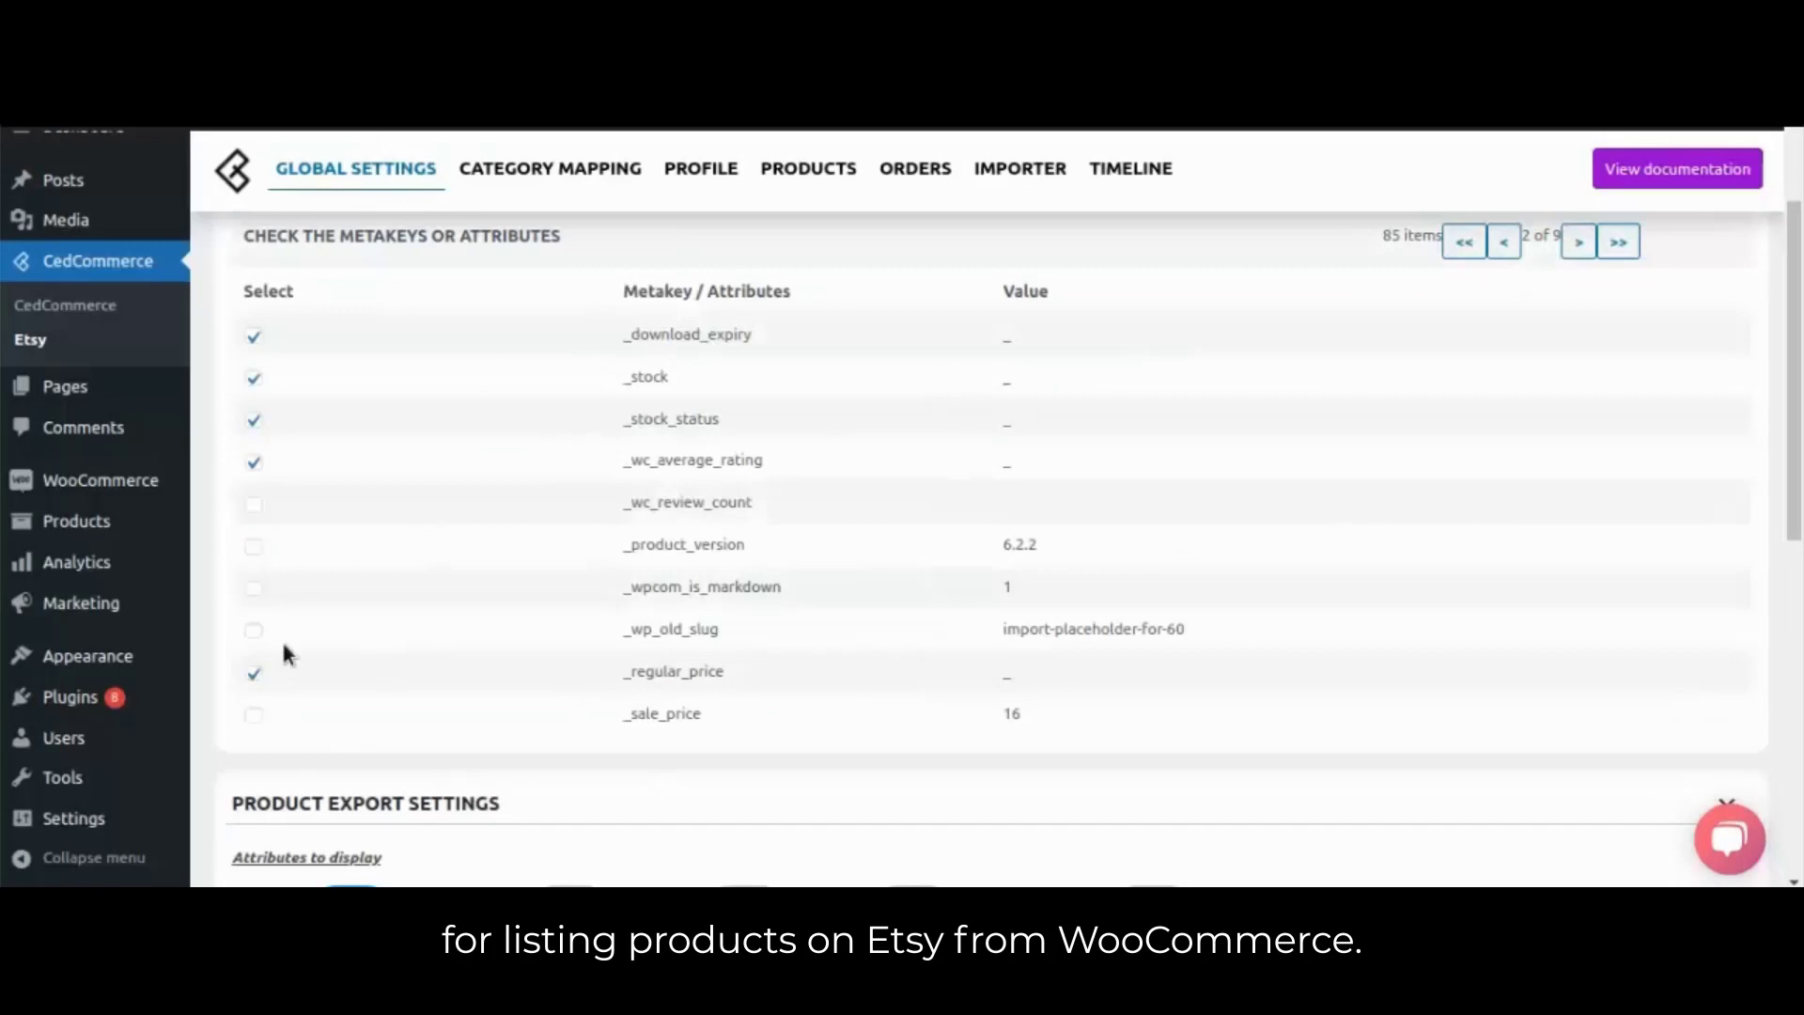
pyautogui.click(254, 504)
pyautogui.click(255, 547)
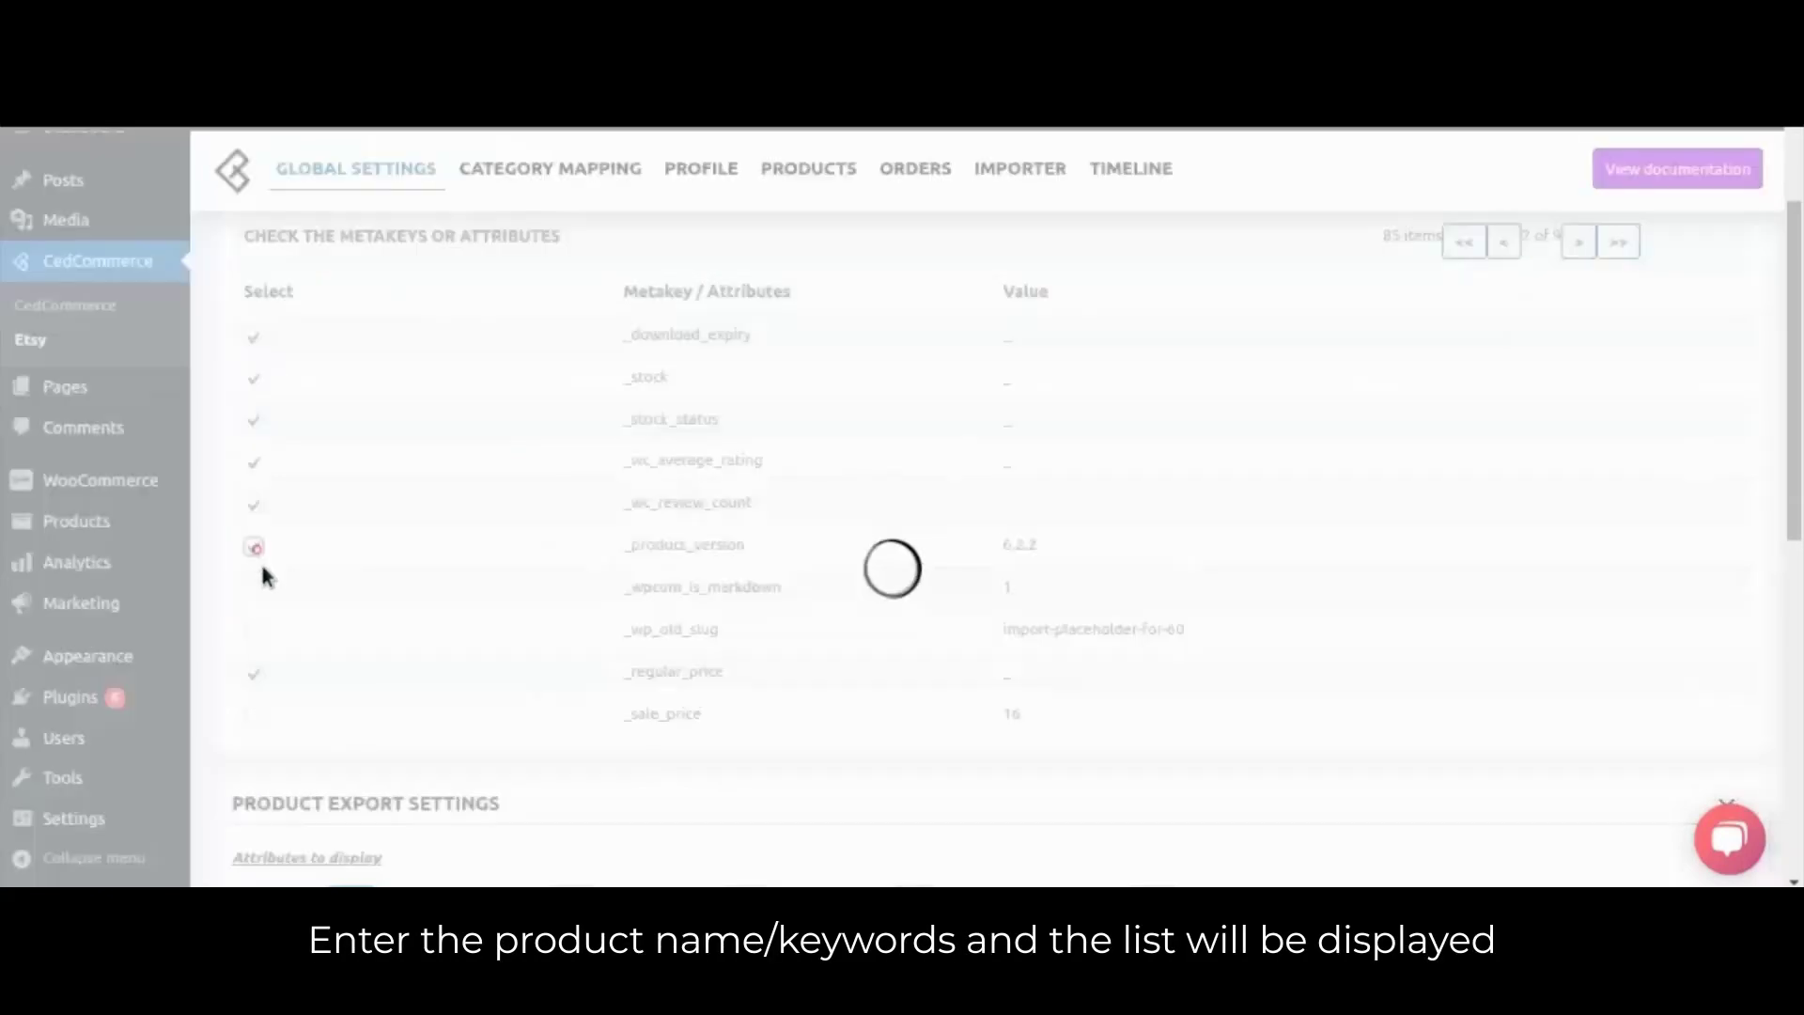
pyautogui.click(254, 587)
pyautogui.click(246, 630)
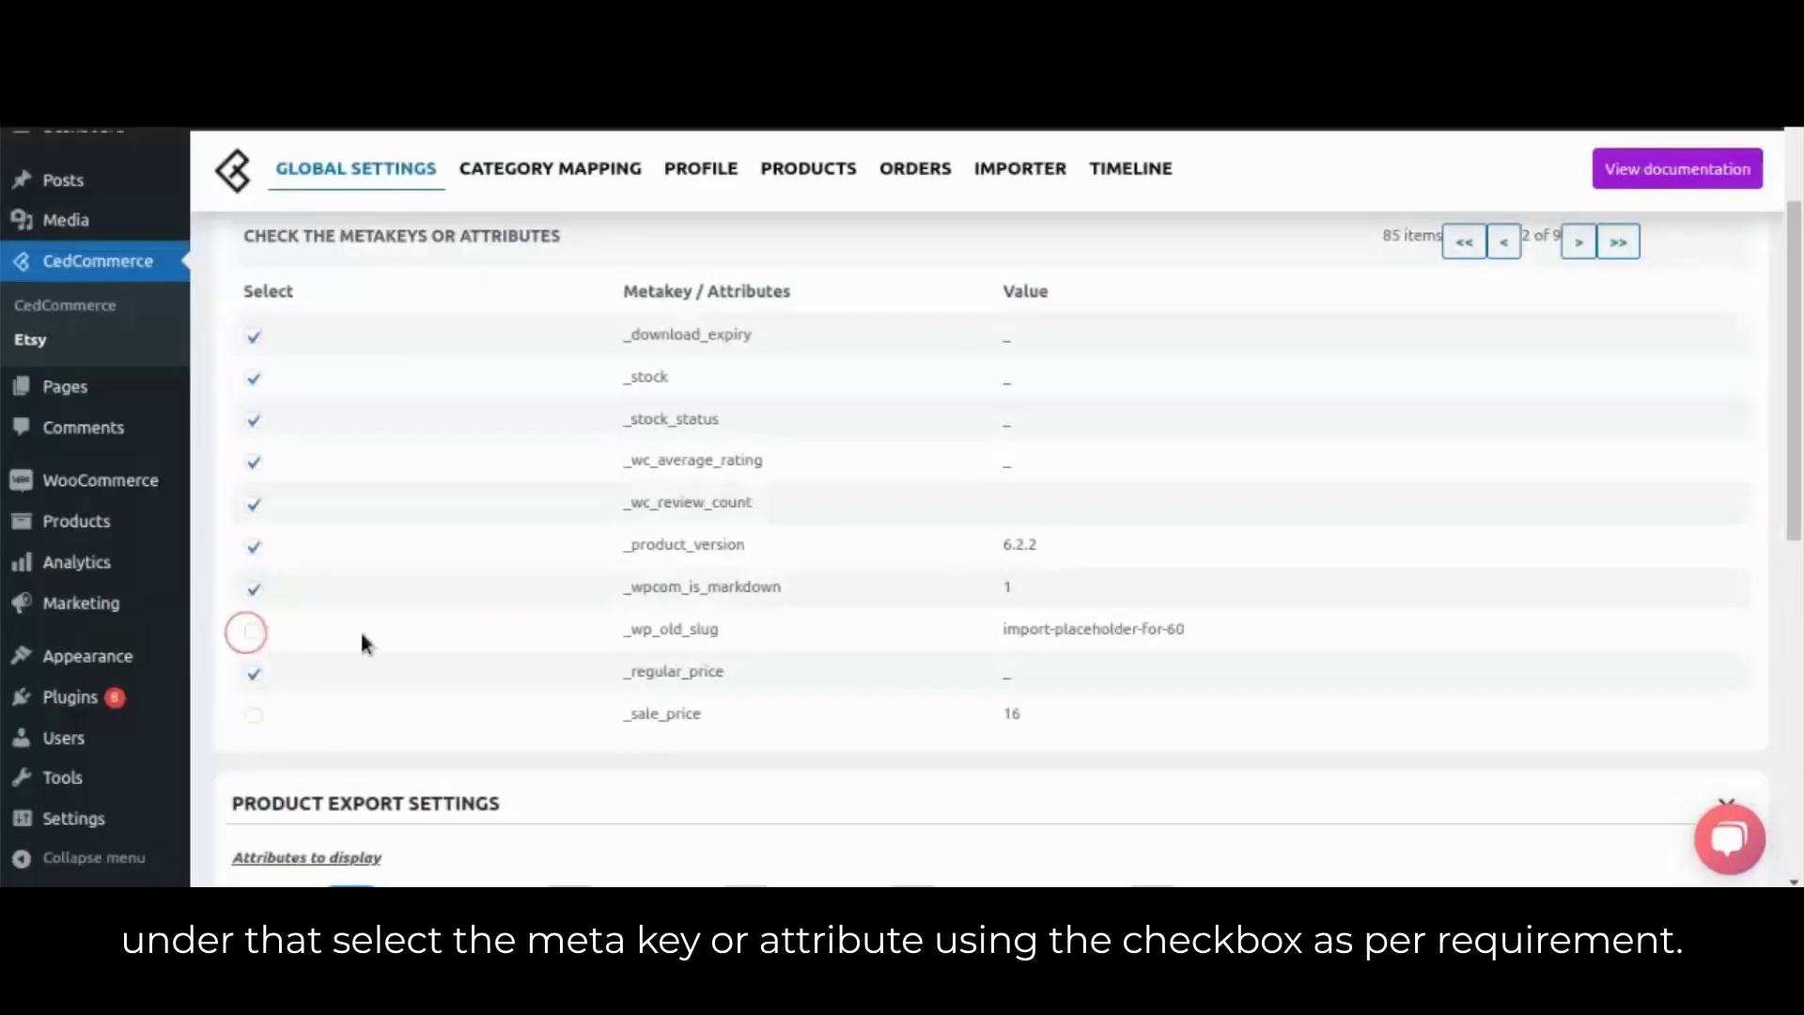
pyautogui.scroll(1, 723, 658)
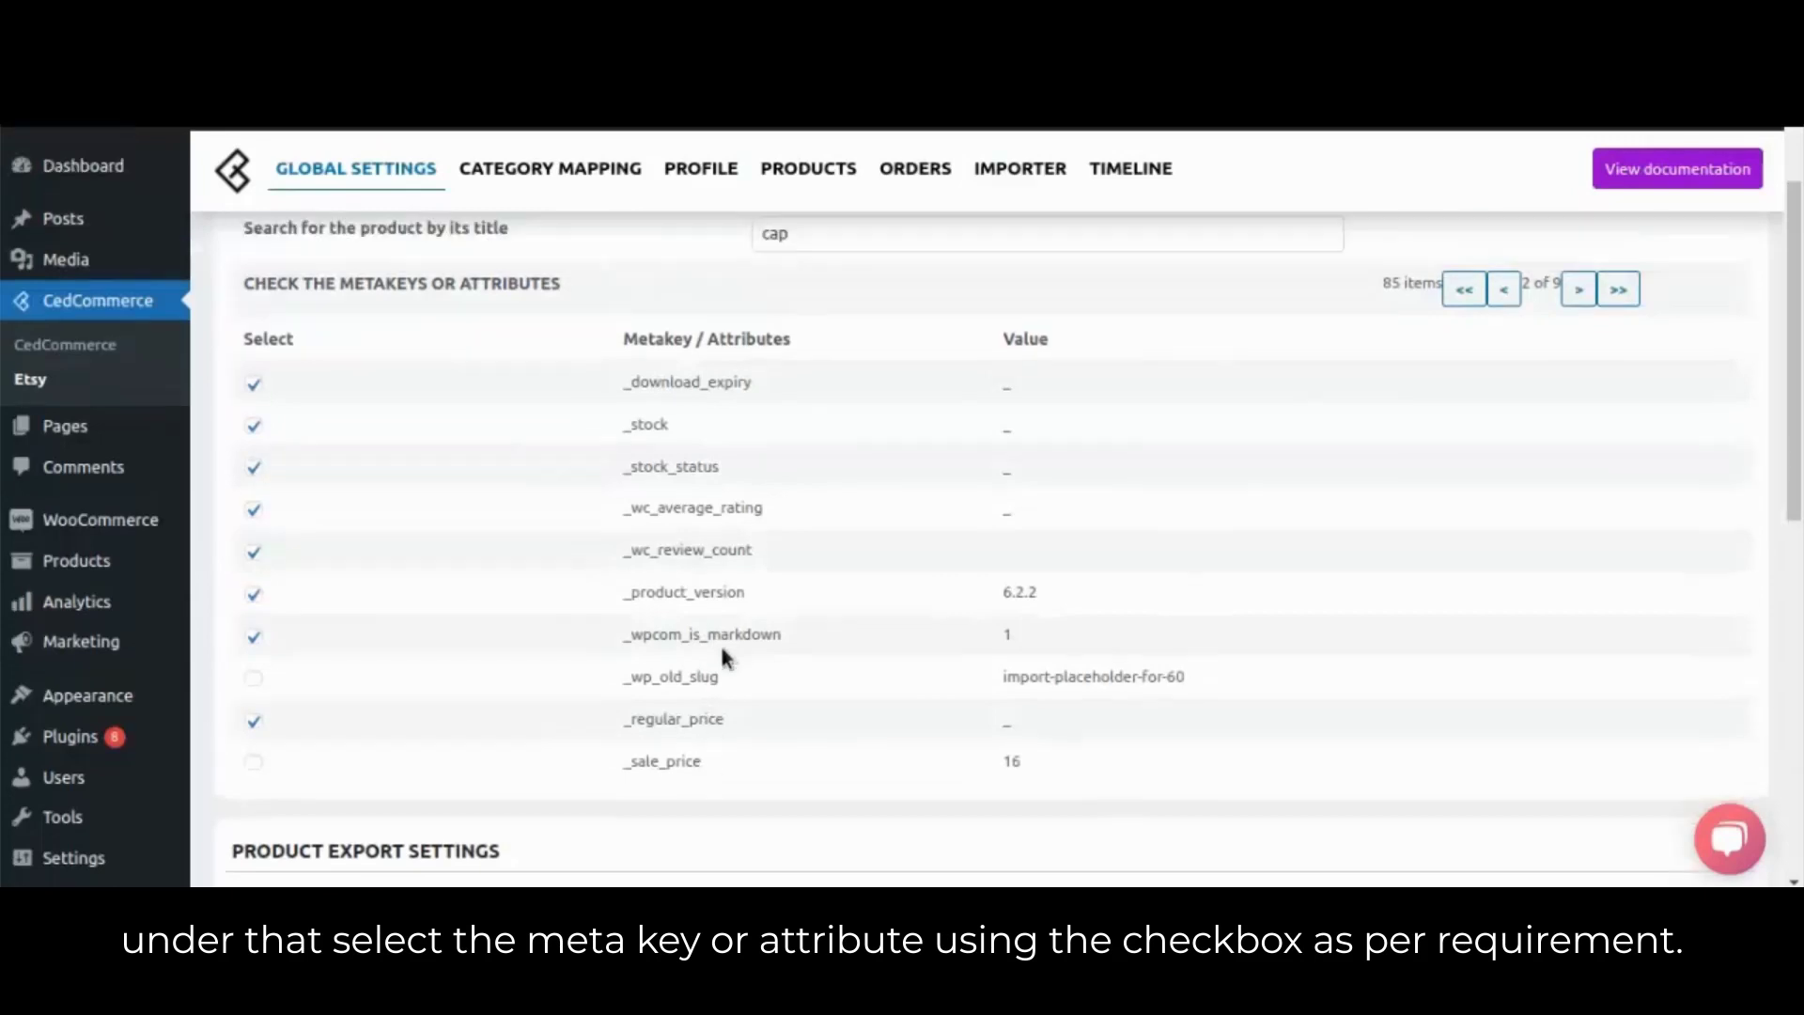
pyautogui.scroll(2, 724, 658)
pyautogui.click(658, 342)
# Switch the default Product Listing Type in Product Export Settings to Active and return it to Draft
pyautogui.scroll(-1, 667, 376)
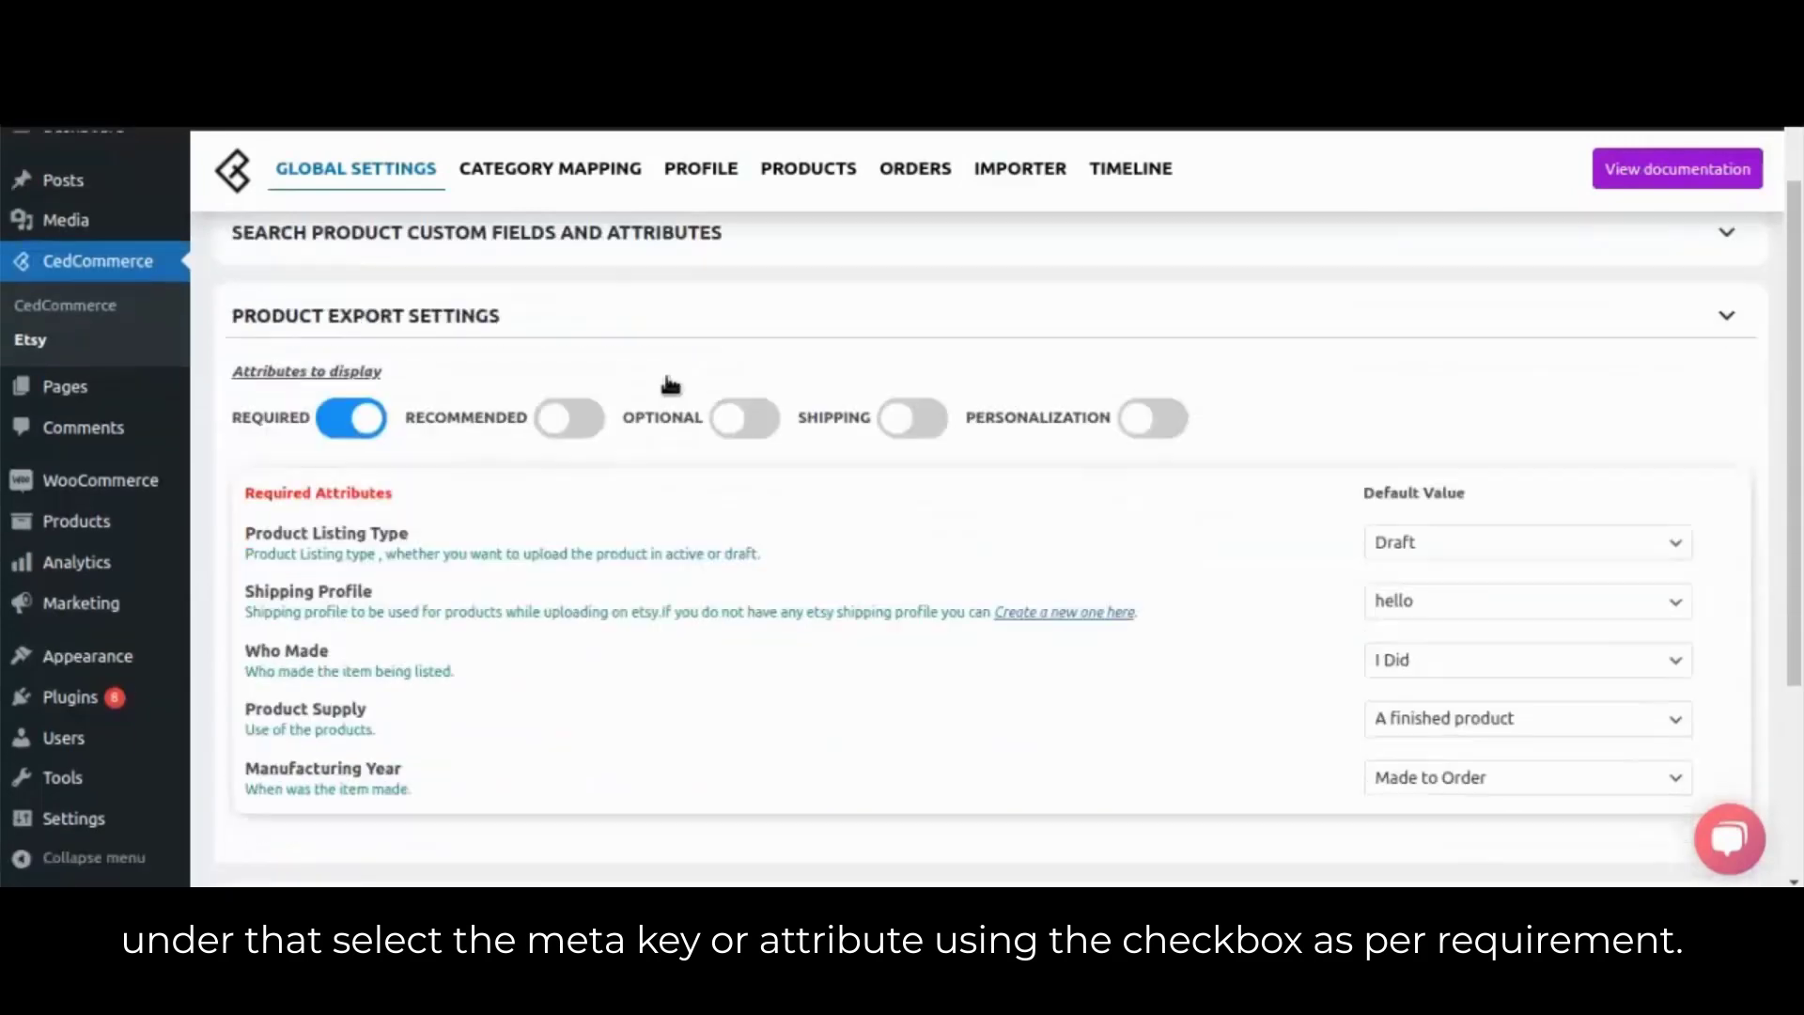
pyautogui.scroll(-1, 670, 383)
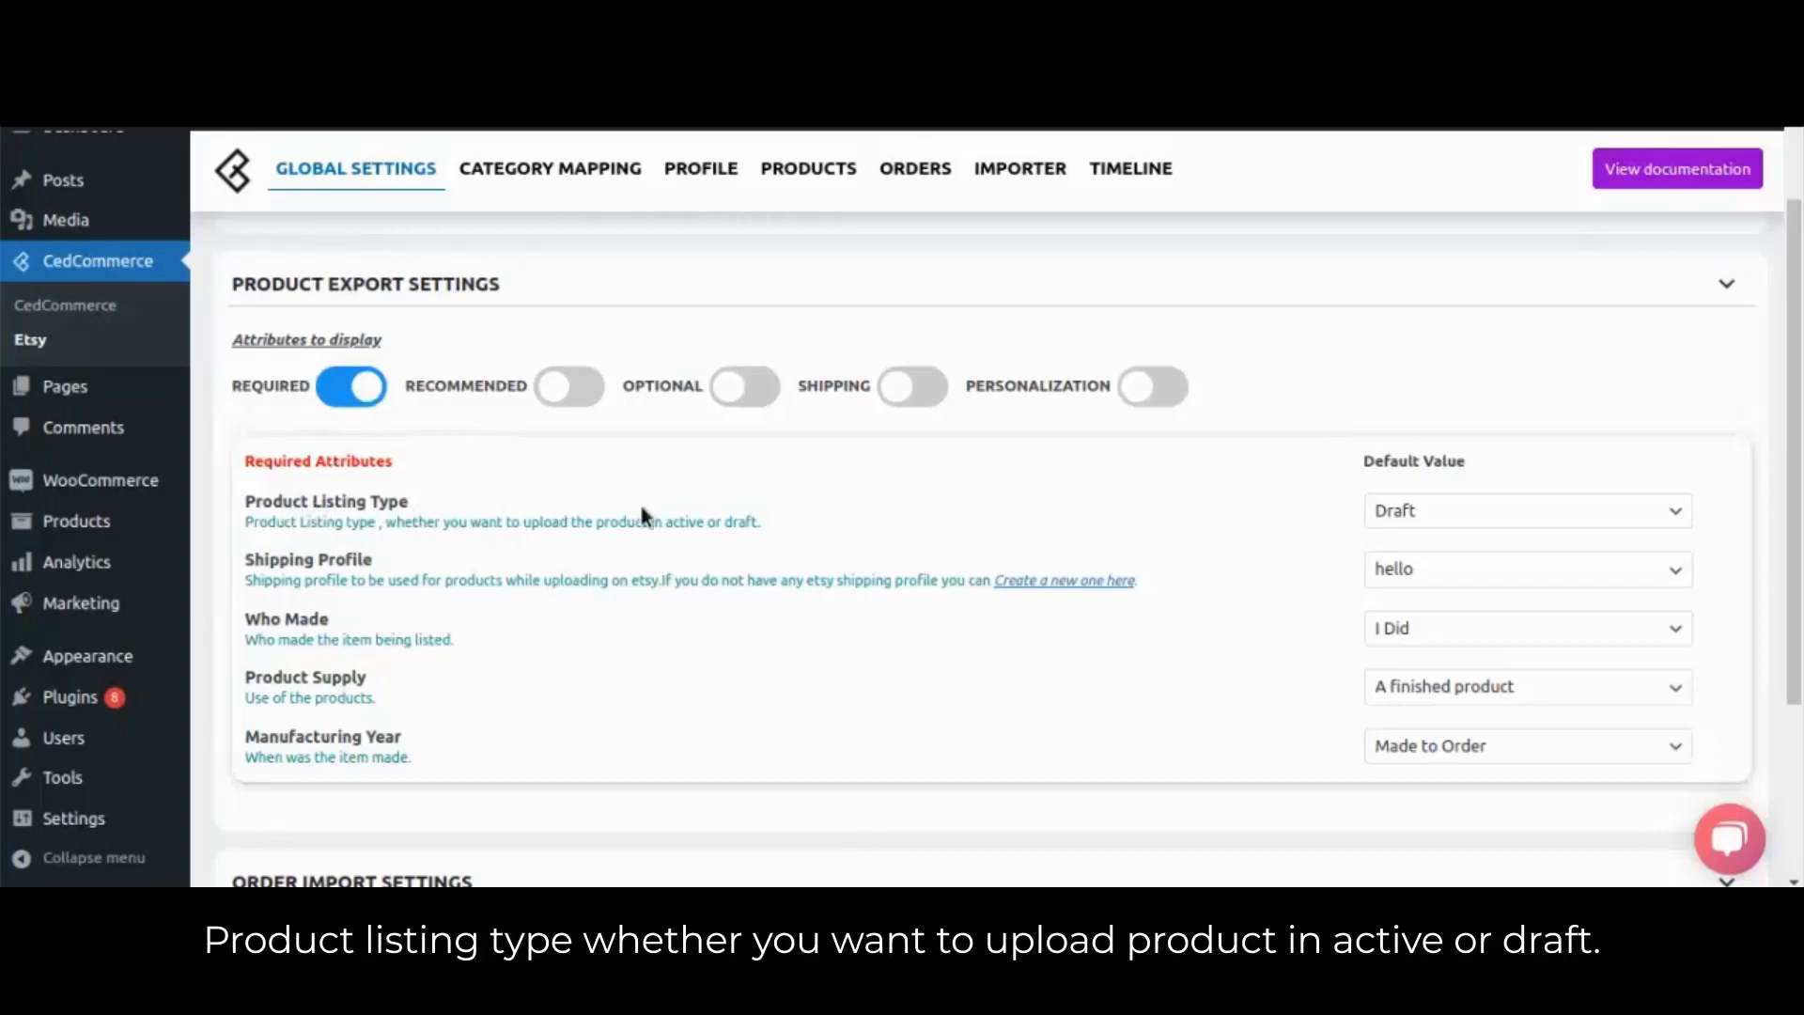
pyautogui.click(1398, 514)
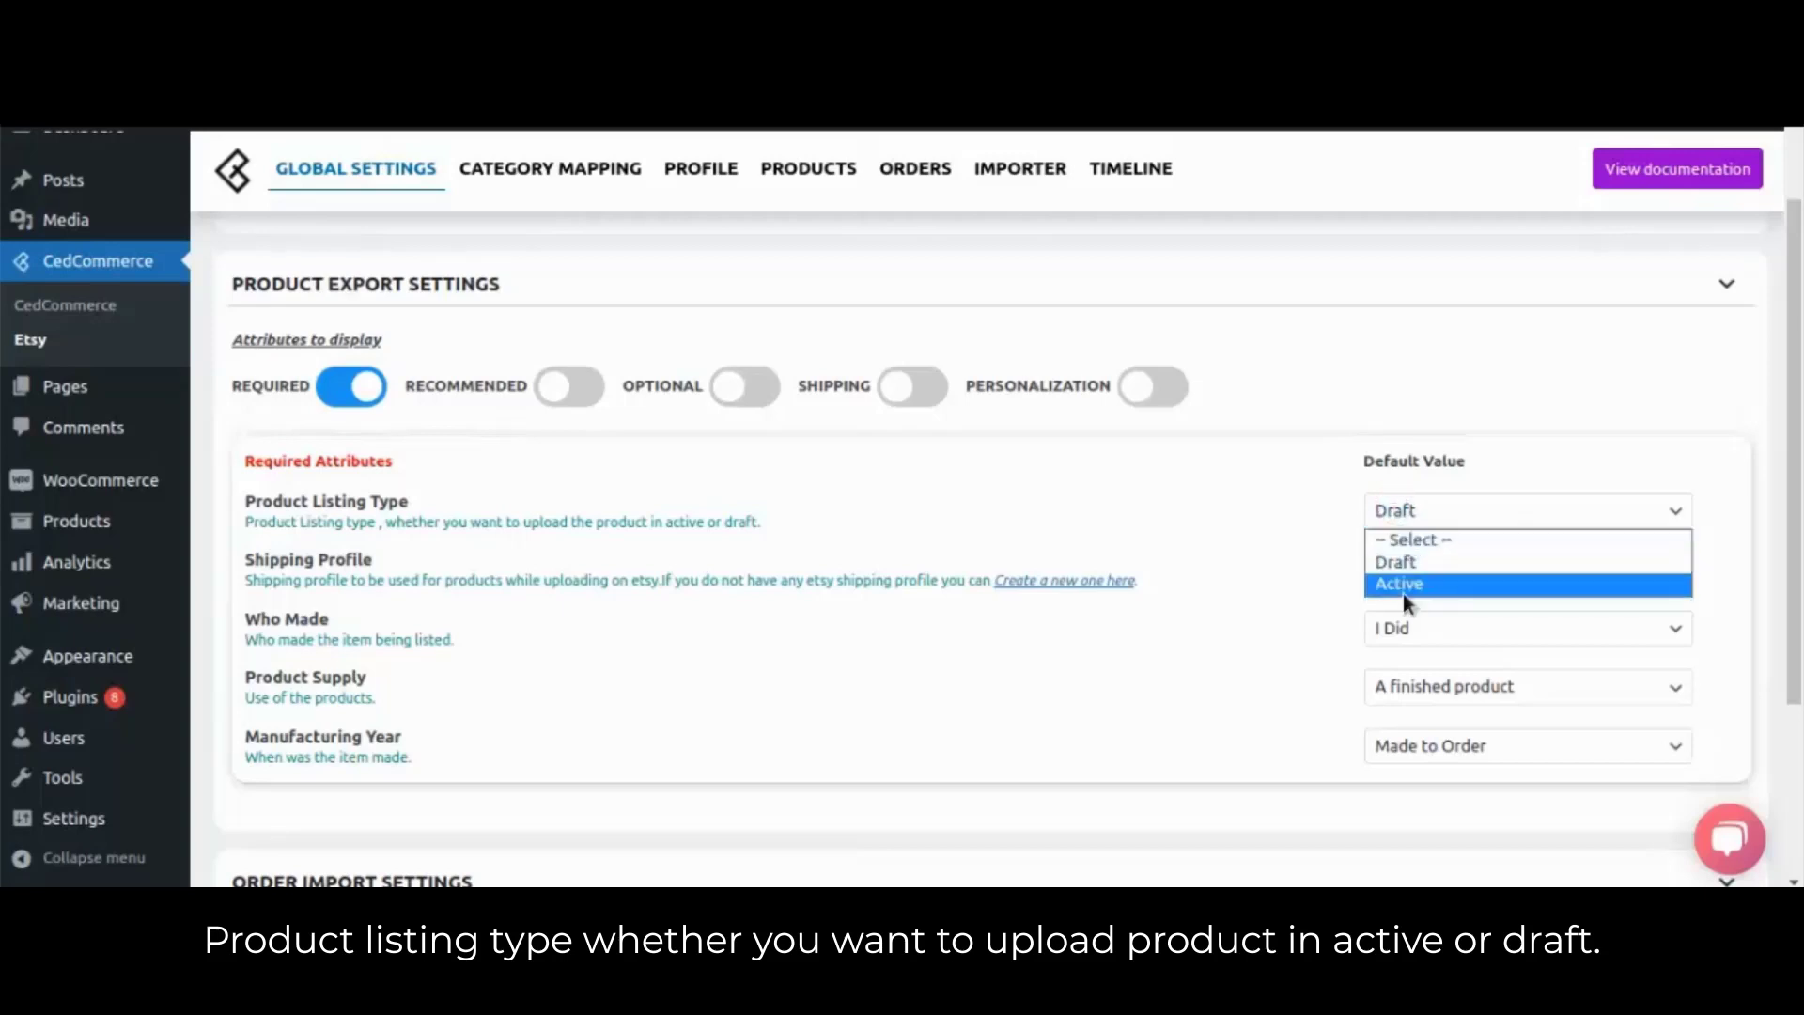
pyautogui.click(1400, 584)
pyautogui.click(1415, 518)
pyautogui.click(1409, 561)
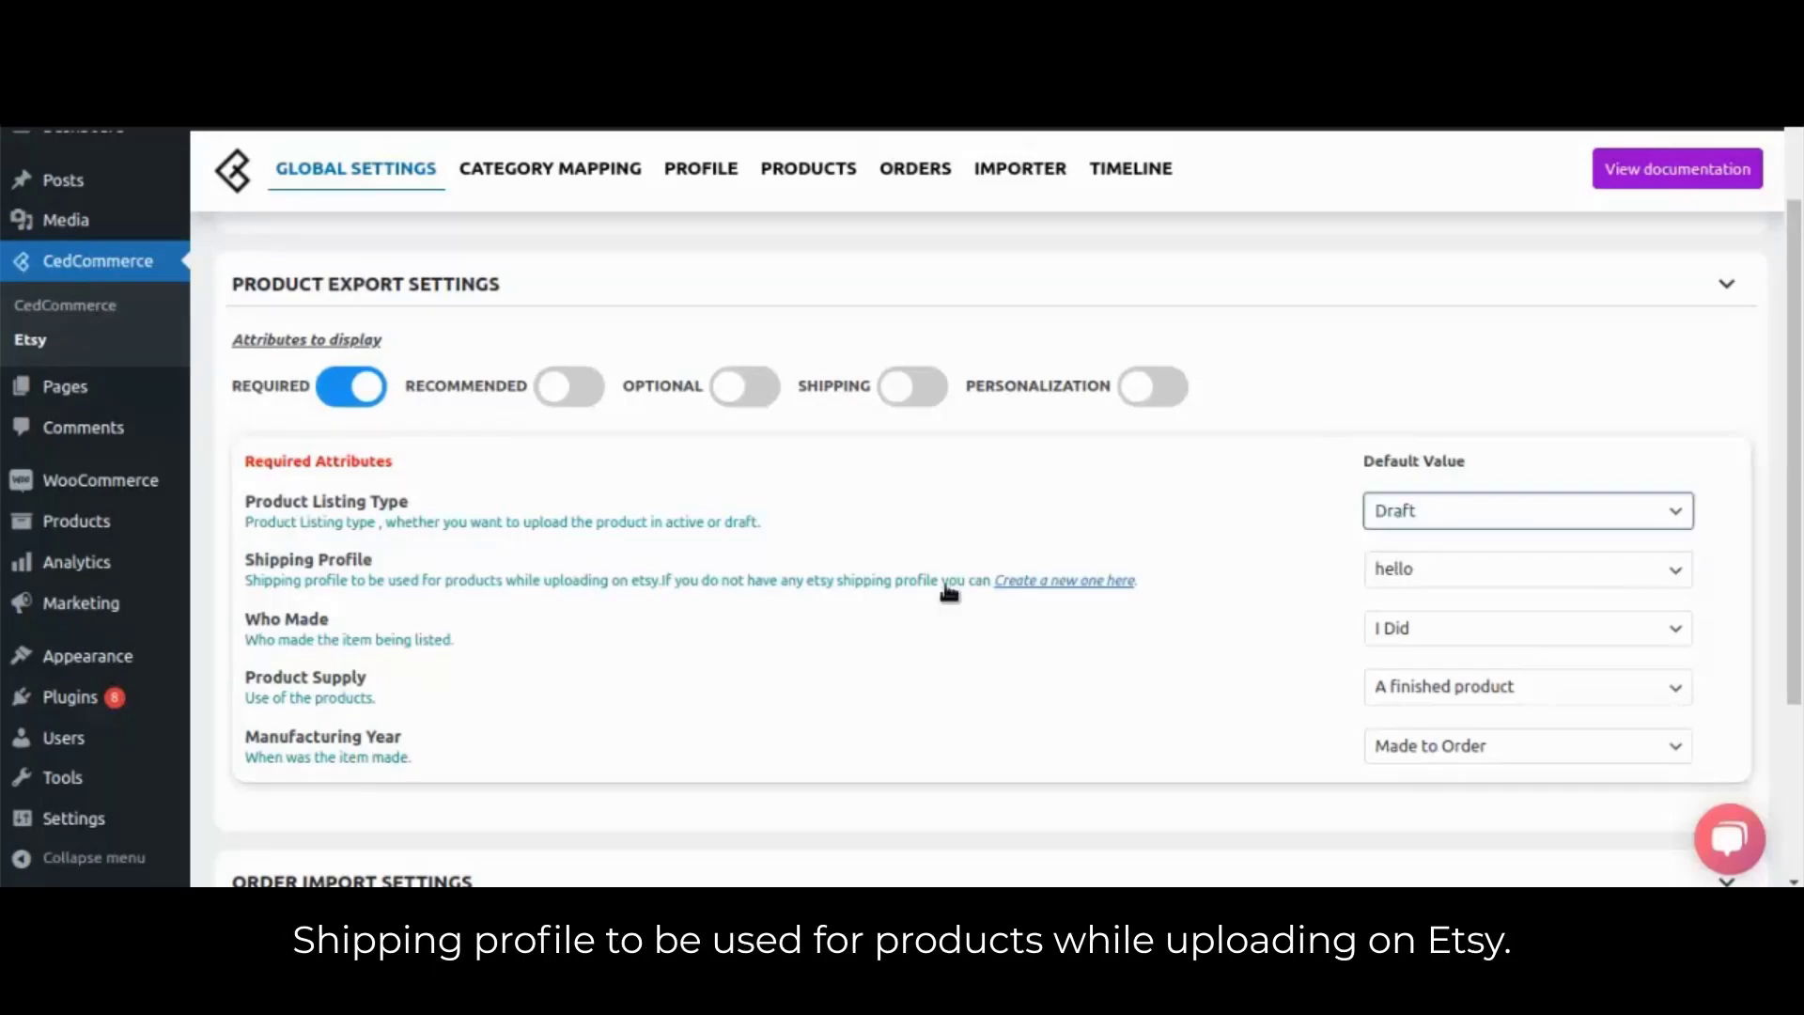
# Review the available shipping profiles, keep the selected one, and open the form for creating a new shipping profile
pyautogui.click(1400, 569)
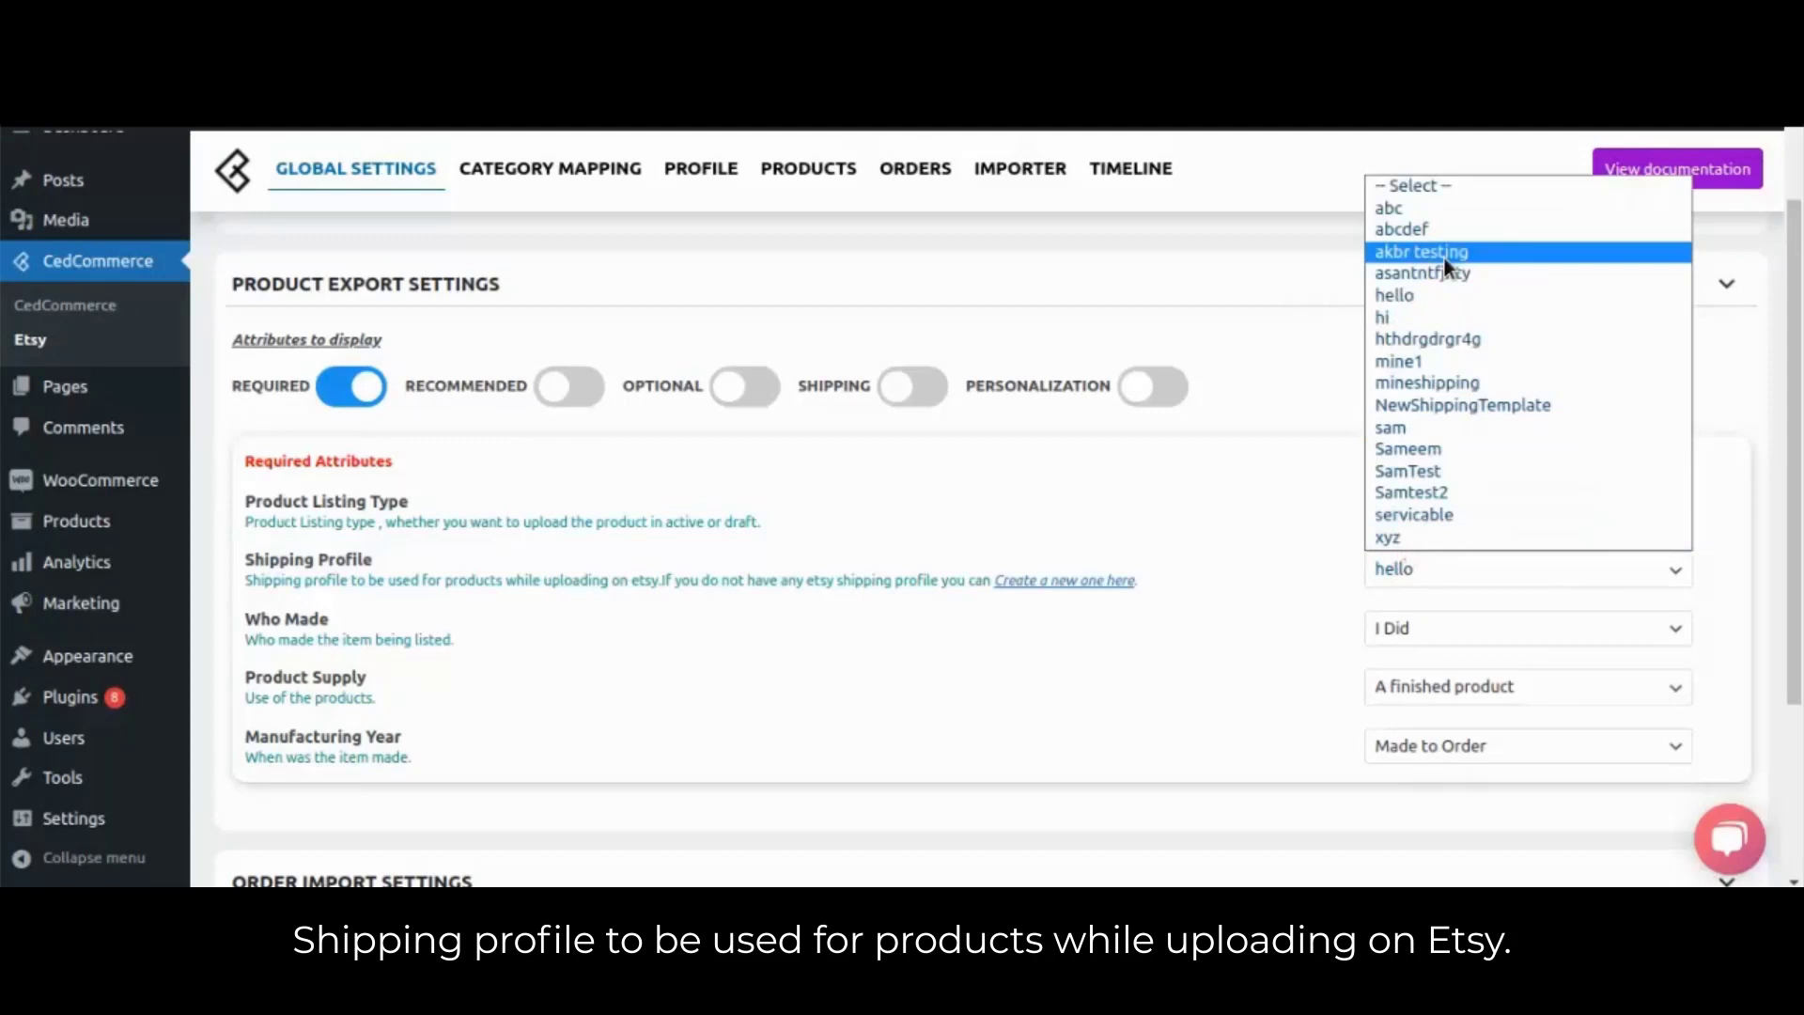
pyautogui.click(929, 713)
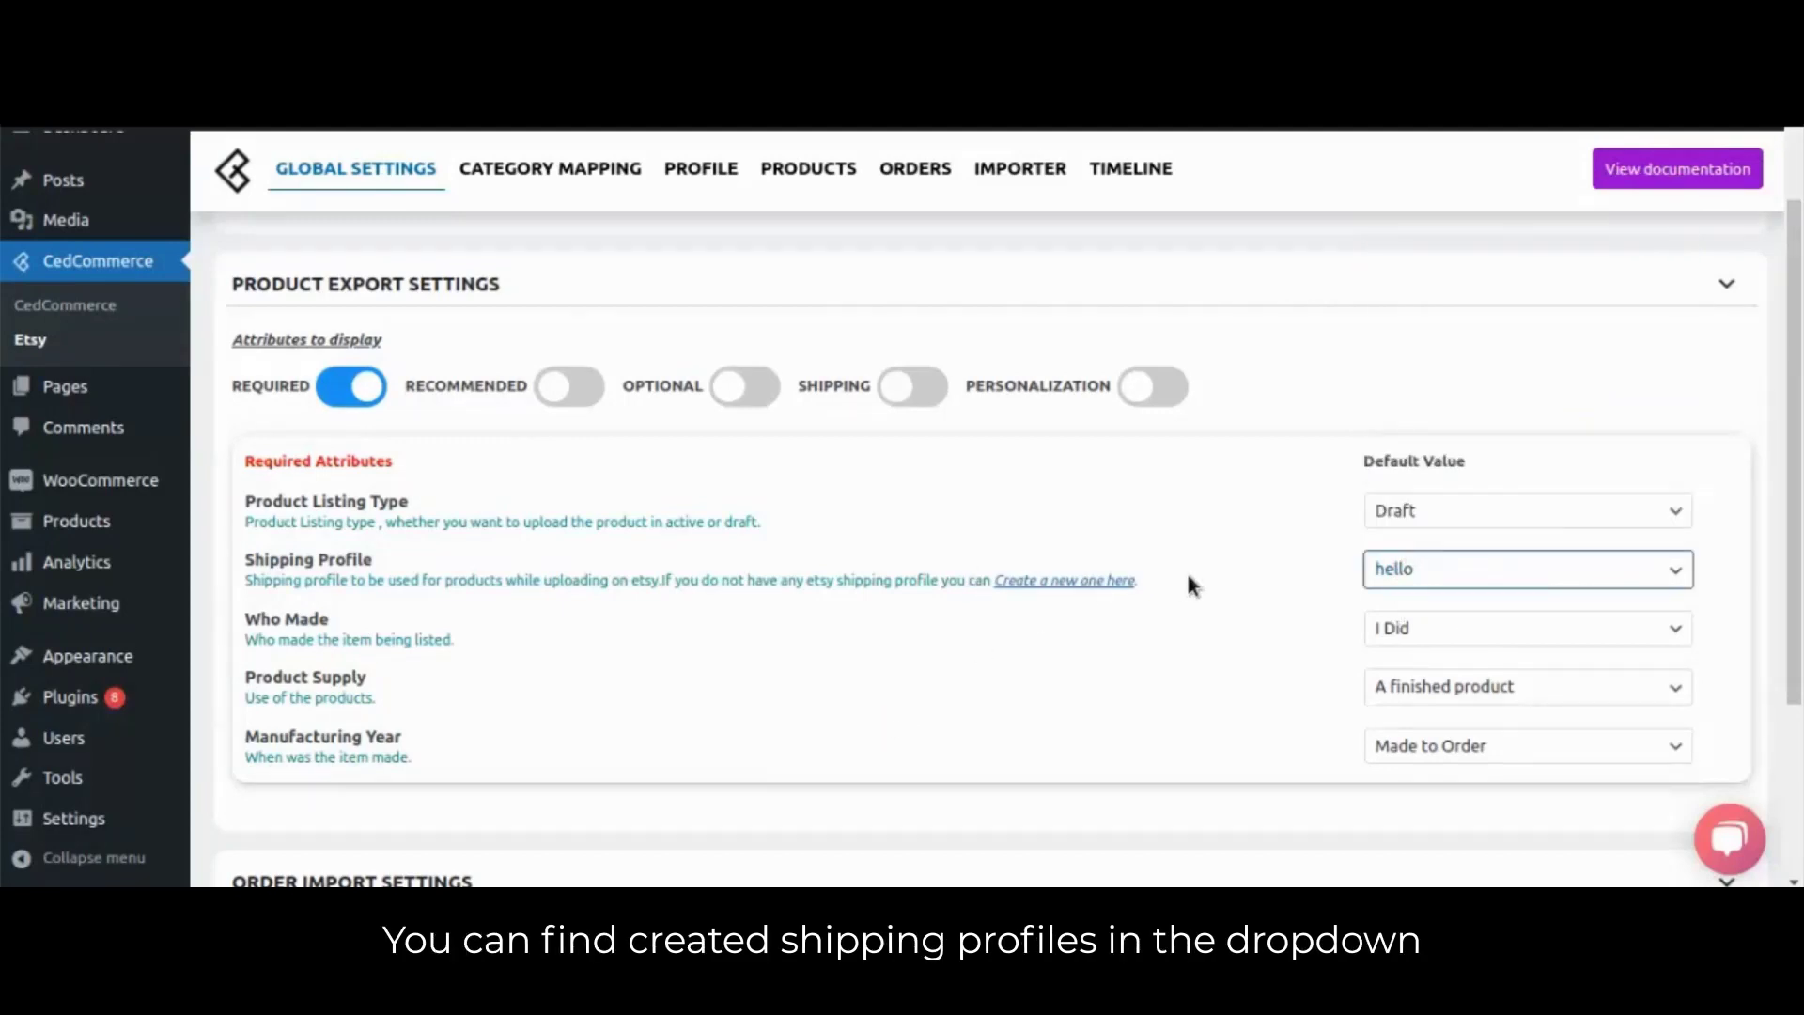
pyautogui.click(1064, 583)
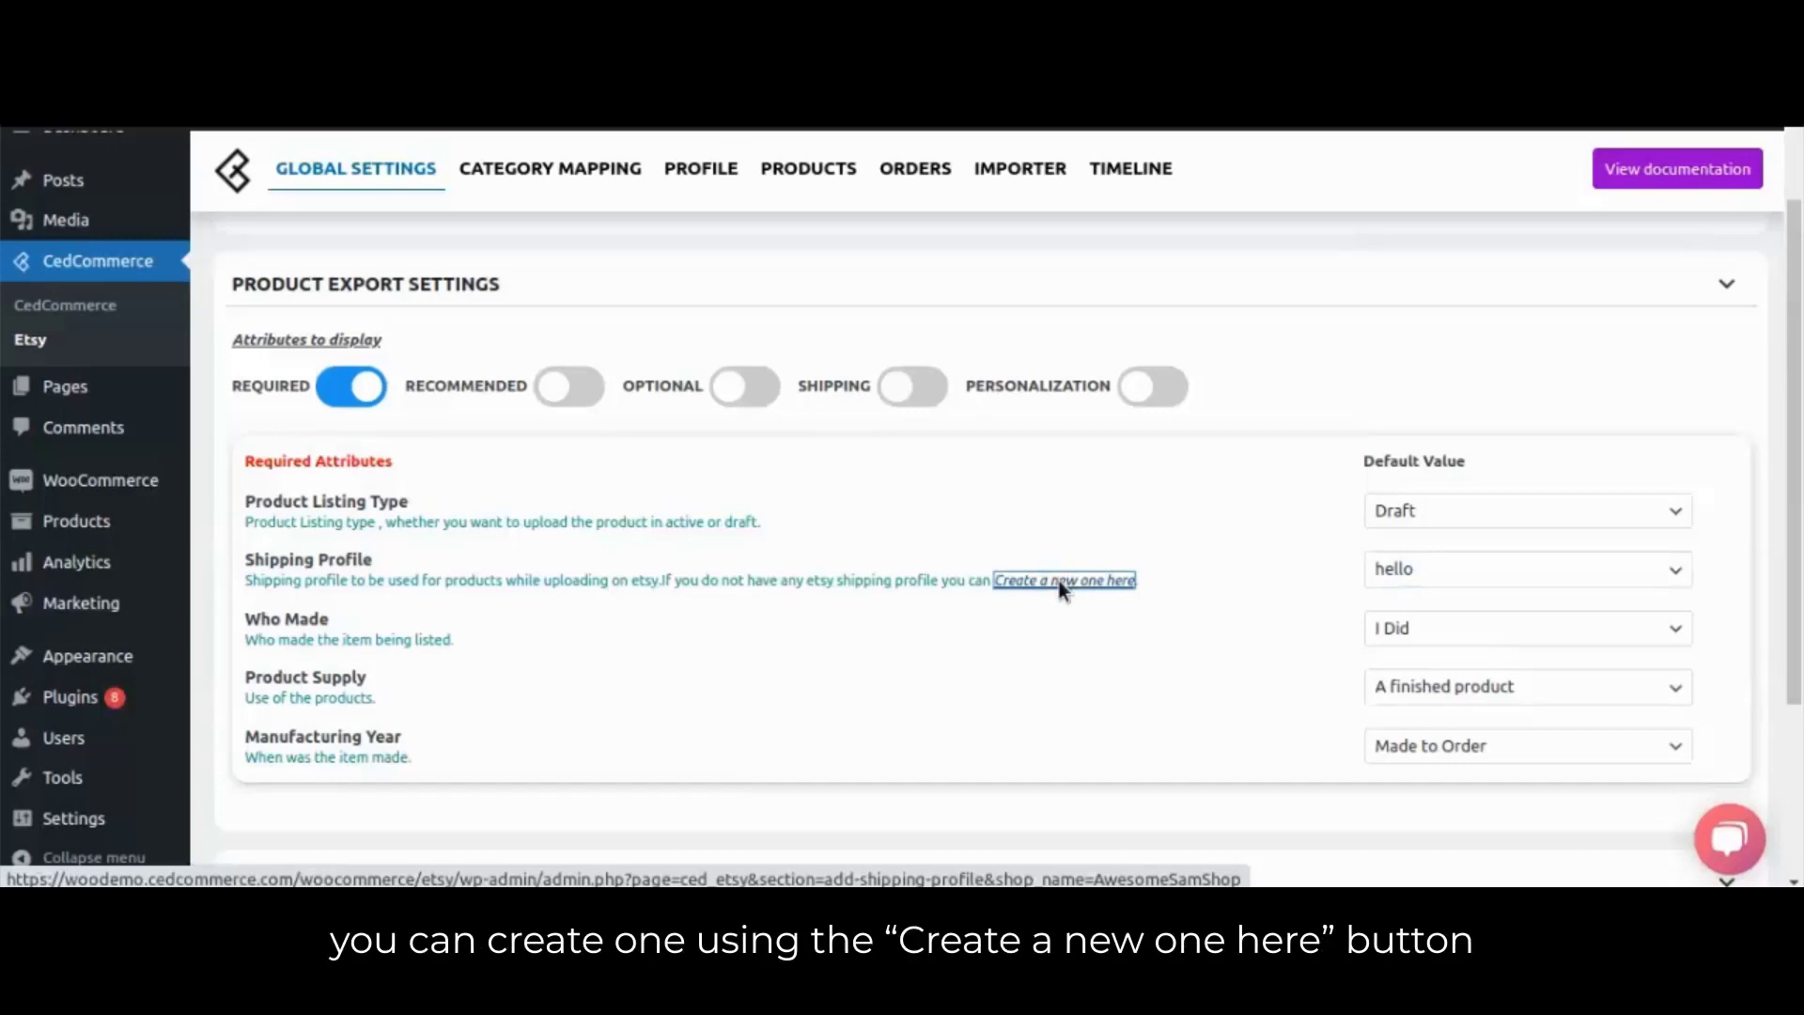
pyautogui.click(1060, 583)
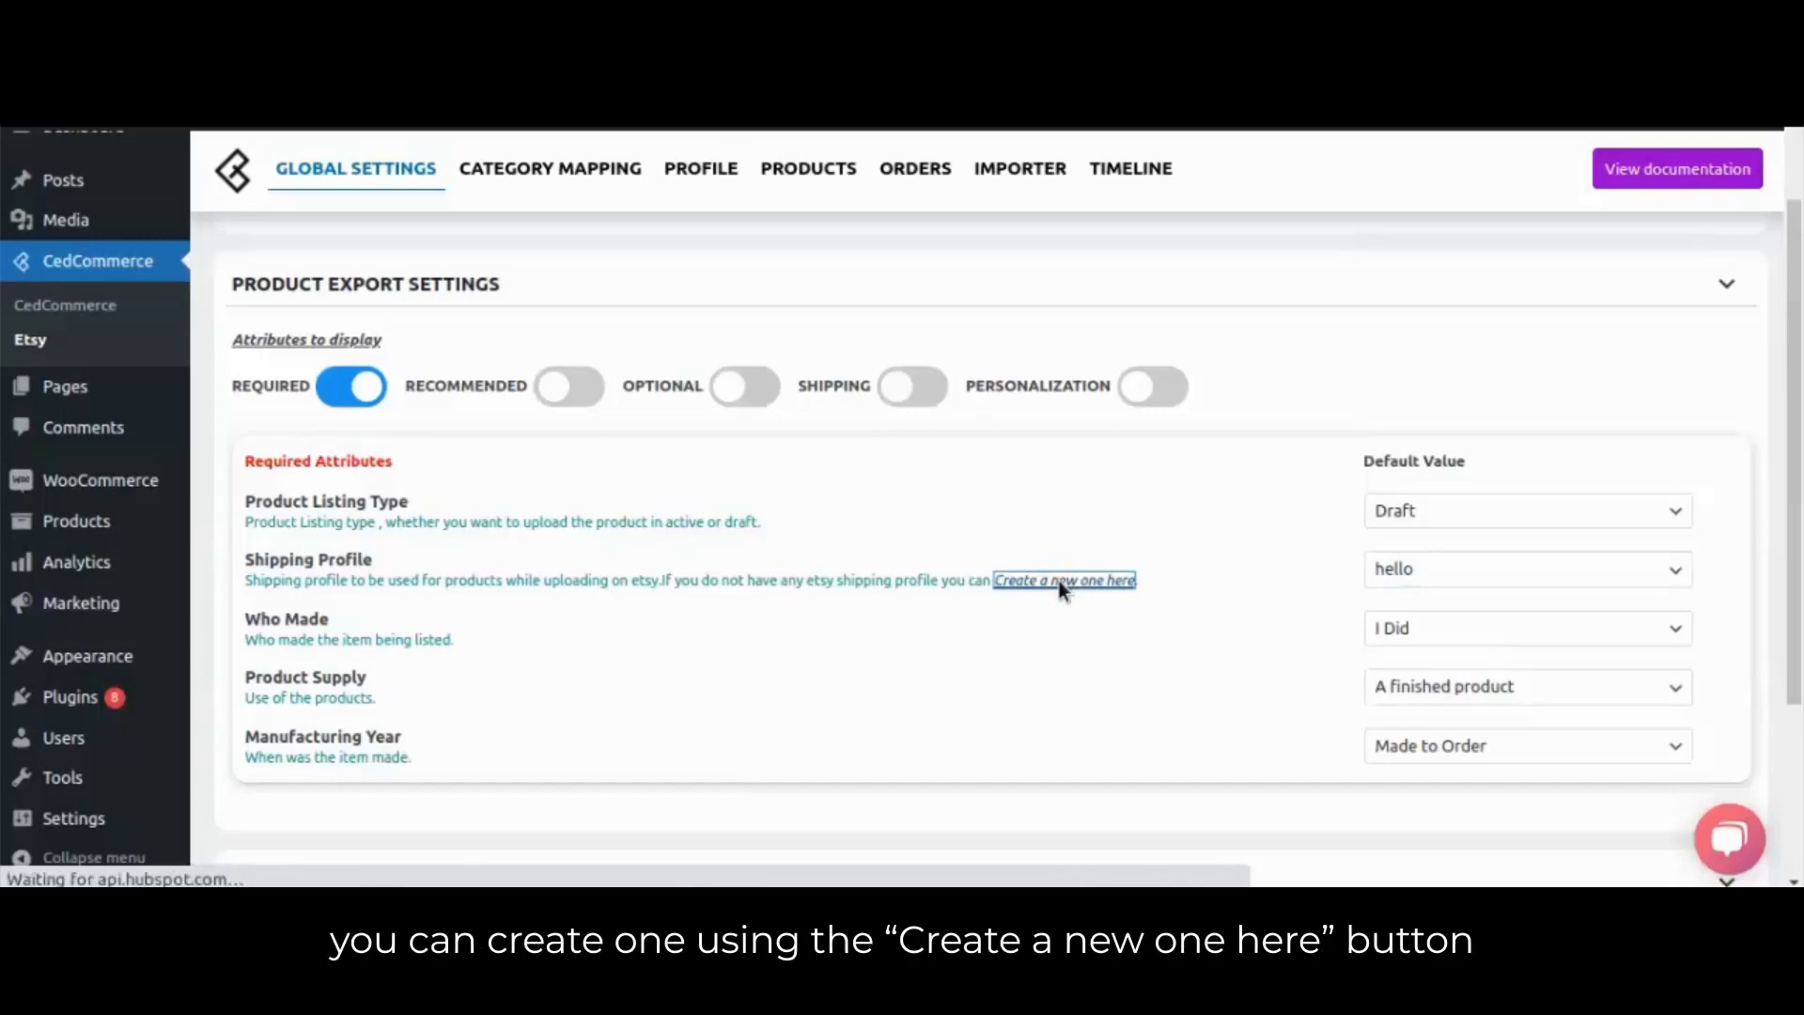
# Title the new shipping template "cedcommerce" and set its origin country to United States
pyautogui.click(869, 294)
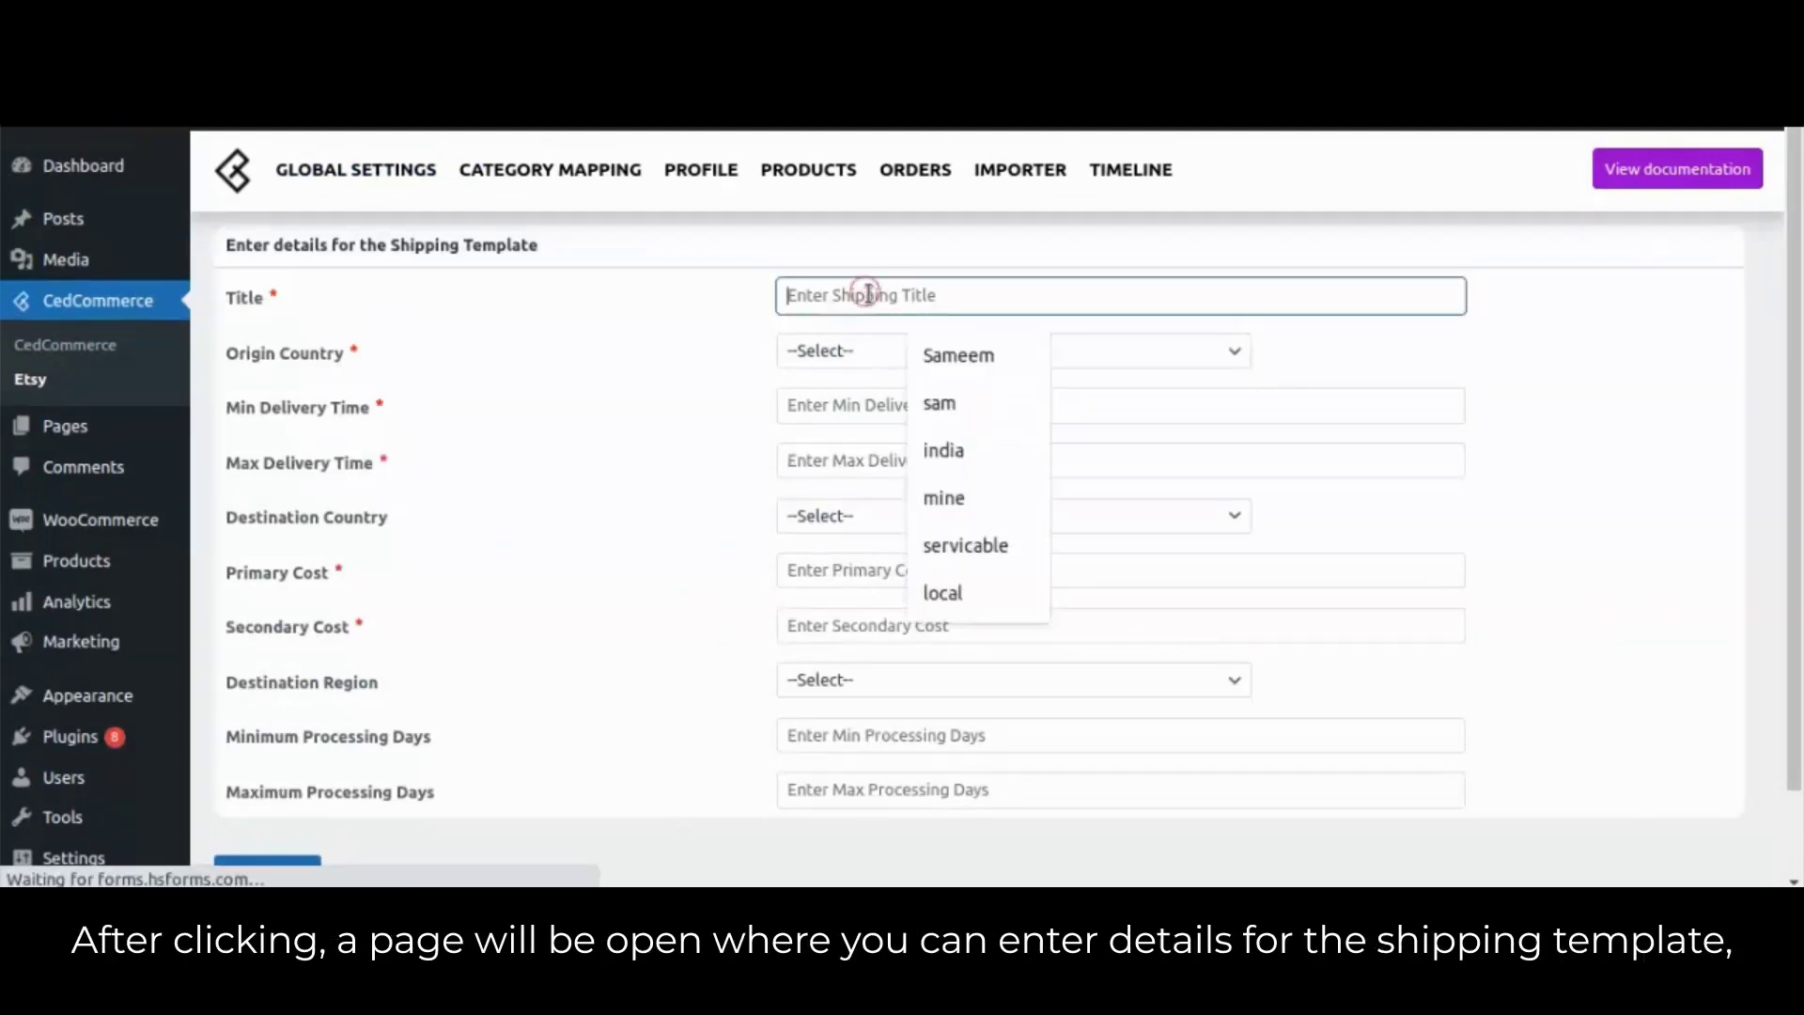
pyautogui.write('ce')
pyautogui.write('d')
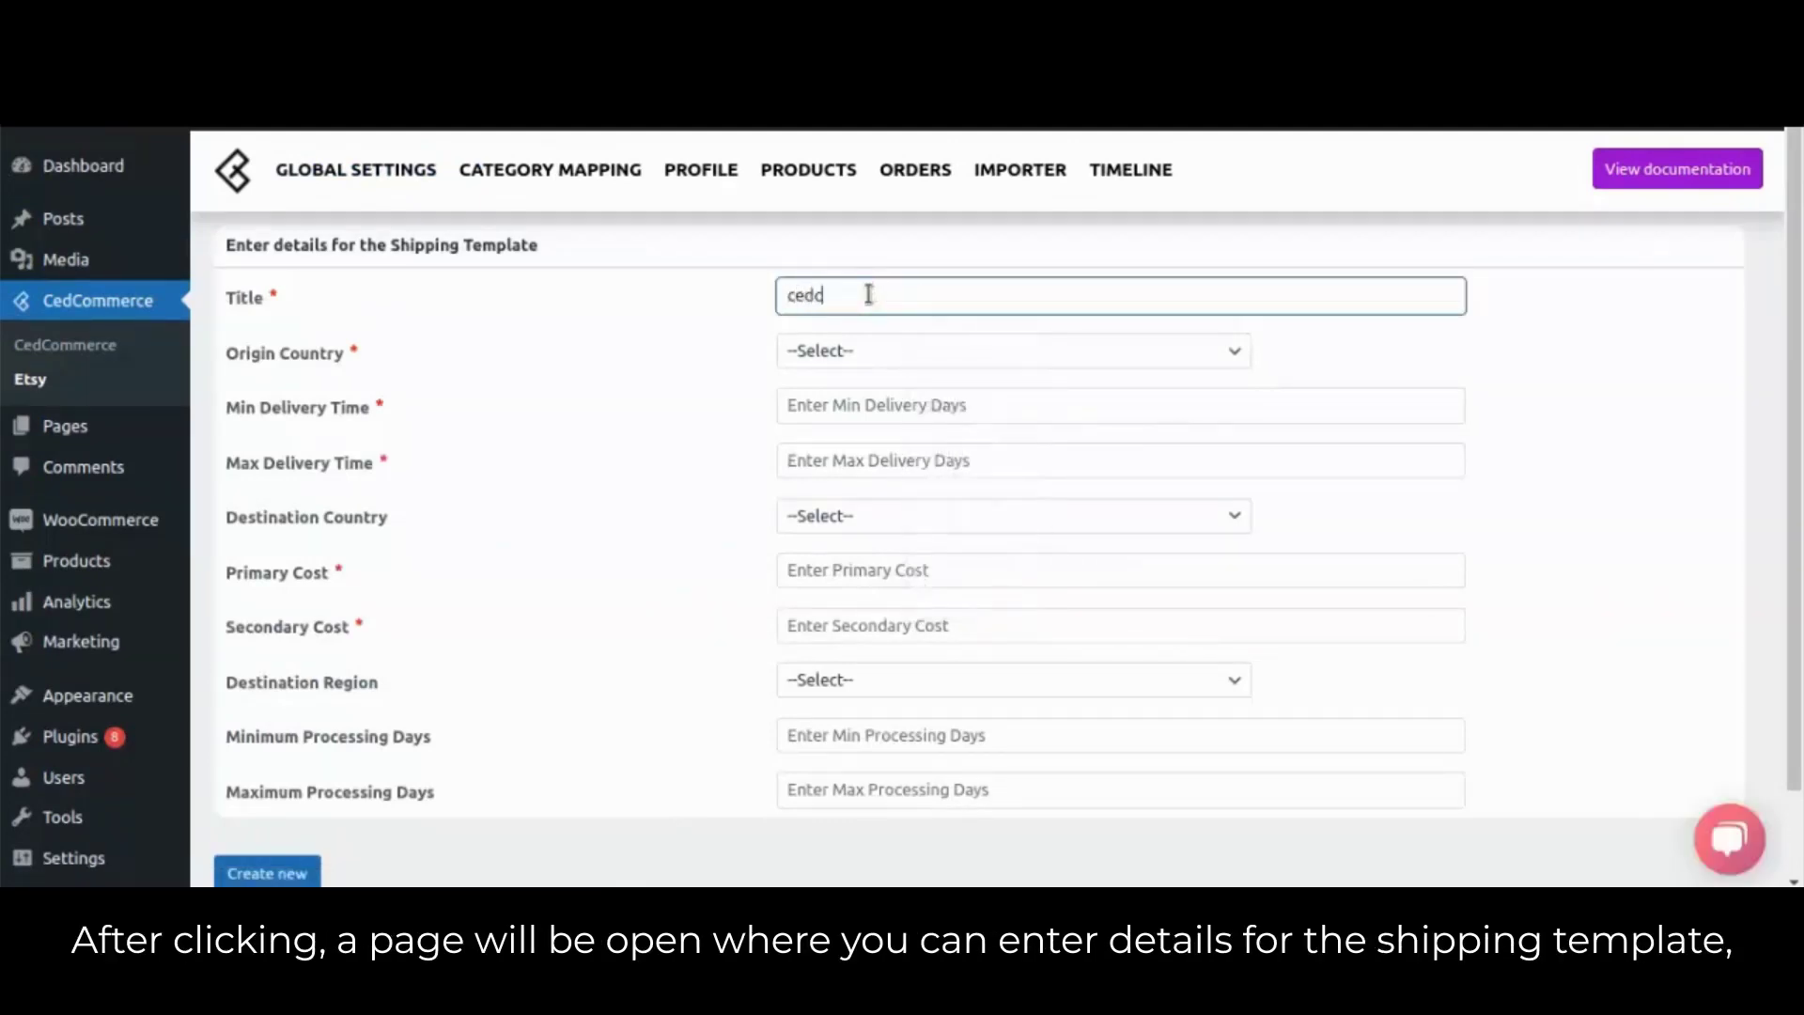
pyautogui.write('commerce')
pyautogui.click(835, 359)
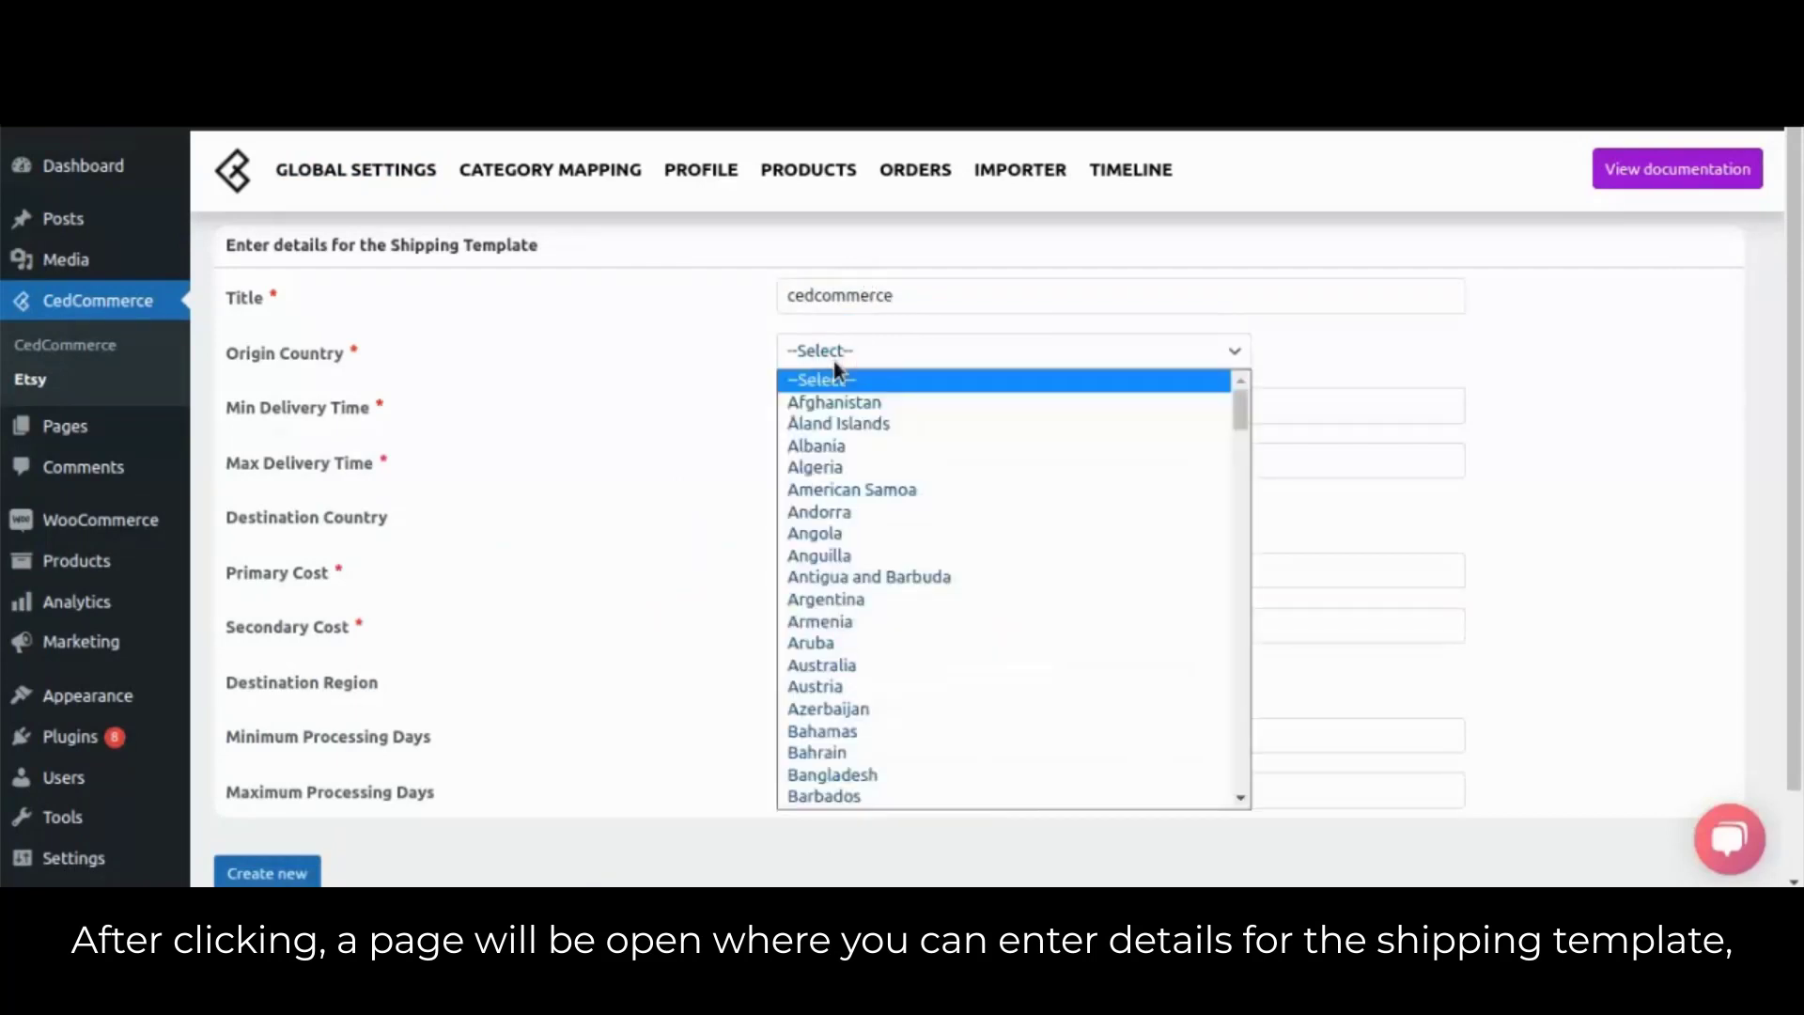
pyautogui.press('u')
pyautogui.scroll(-3, 874, 637)
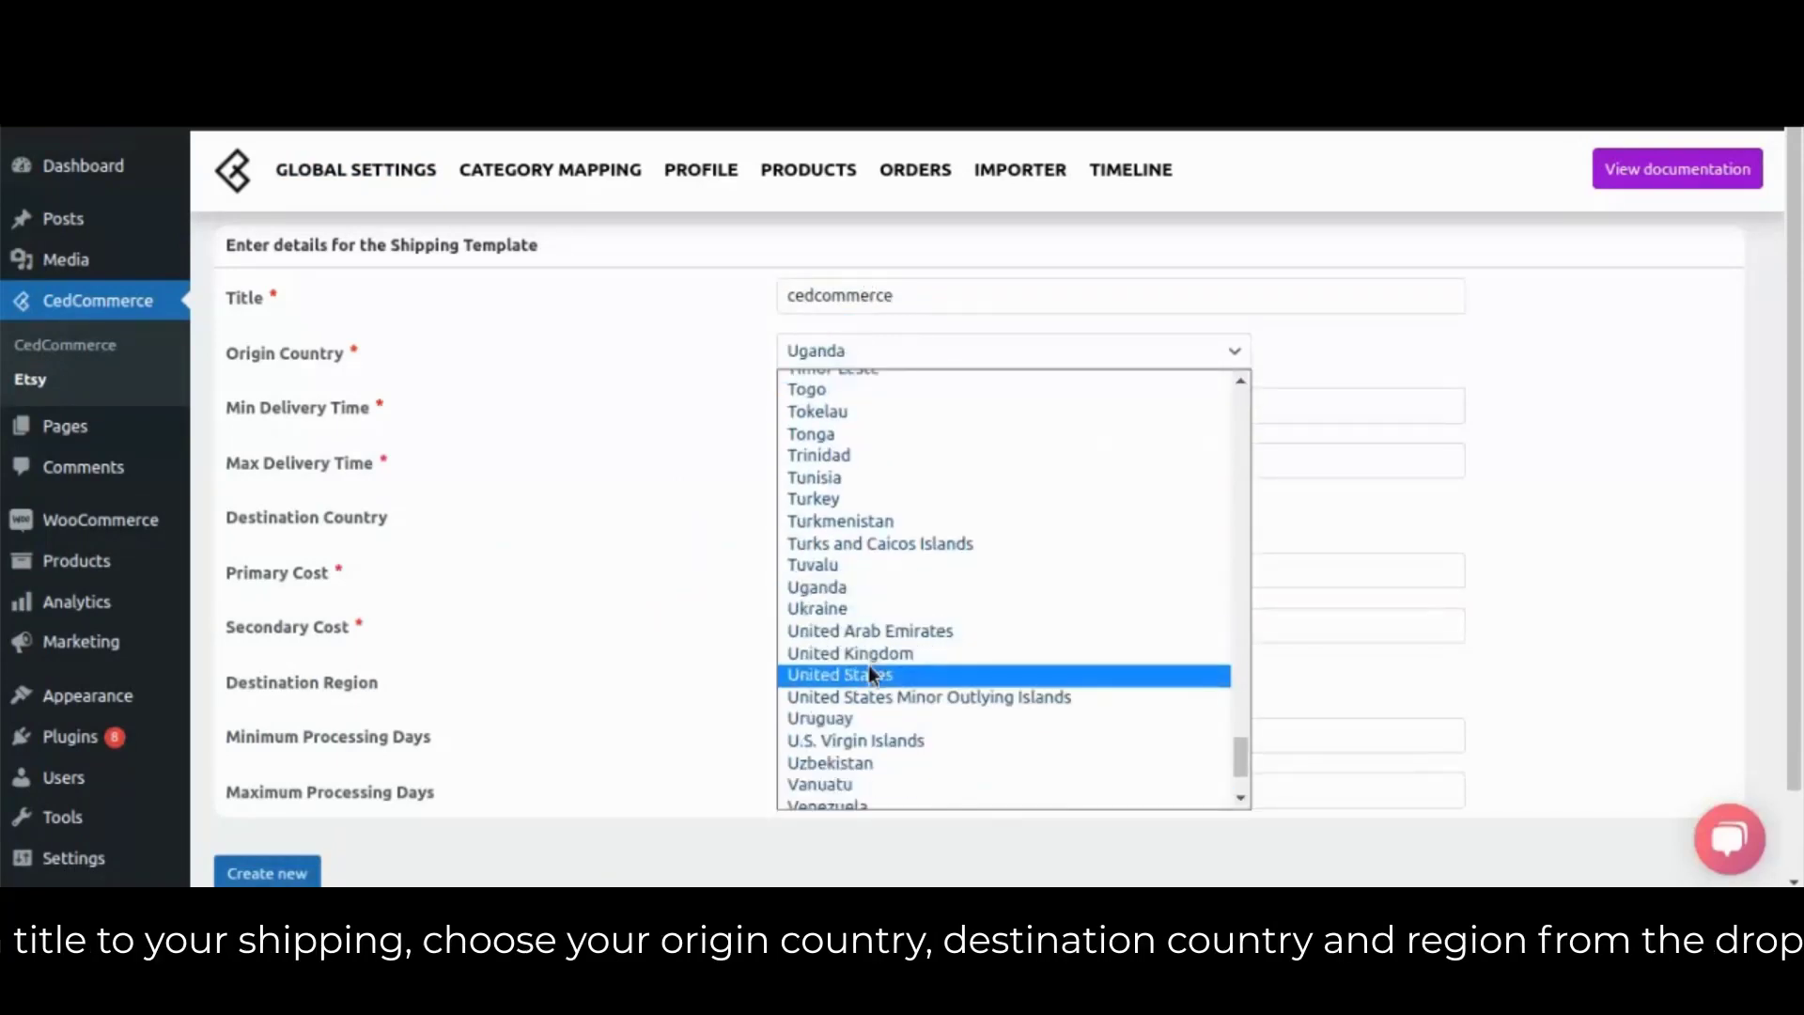
pyautogui.click(868, 669)
# Fill in the origin postal code and set the minimum delivery time to 1 and the maximum to 8
pyautogui.click(847, 413)
pyautogui.click(945, 512)
pyautogui.click(874, 463)
pyautogui.click(918, 516)
pyautogui.click(908, 527)
pyautogui.click(929, 575)
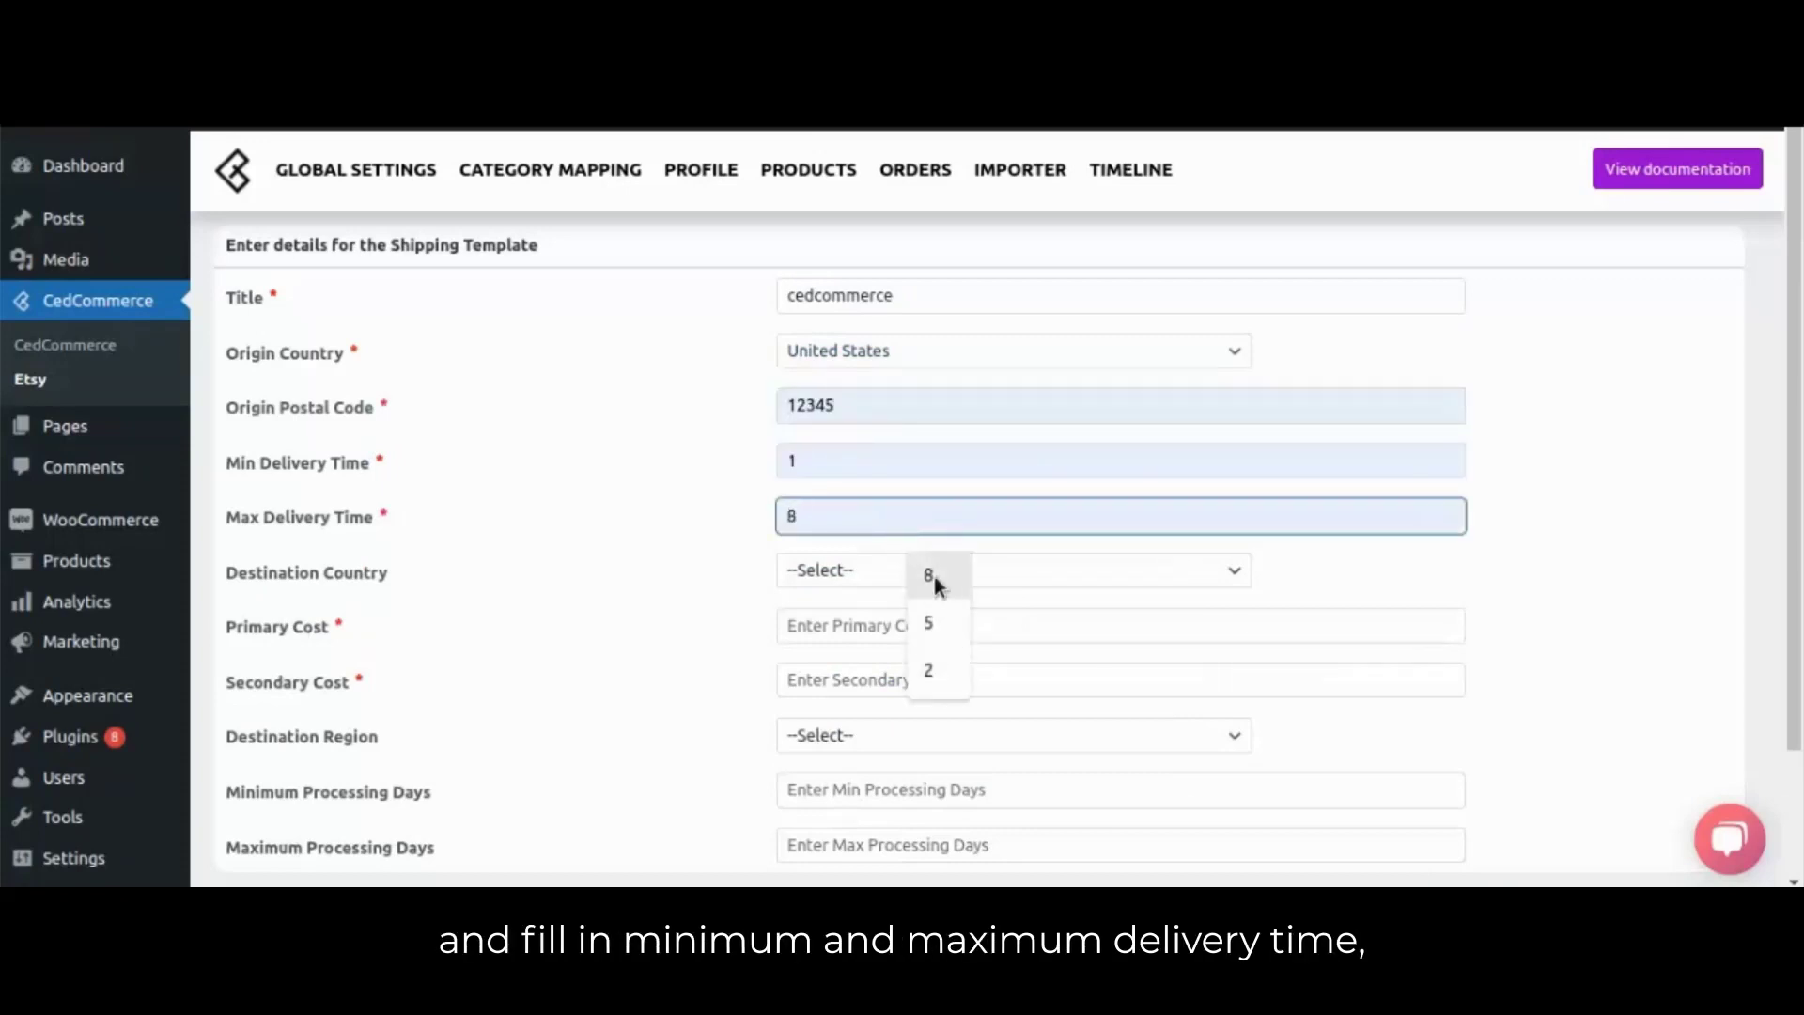
# Leave the destination country unselected and set the primary cost to 10 and the secondary cost to 5
pyautogui.click(838, 570)
pyautogui.click(709, 577)
pyautogui.click(807, 628)
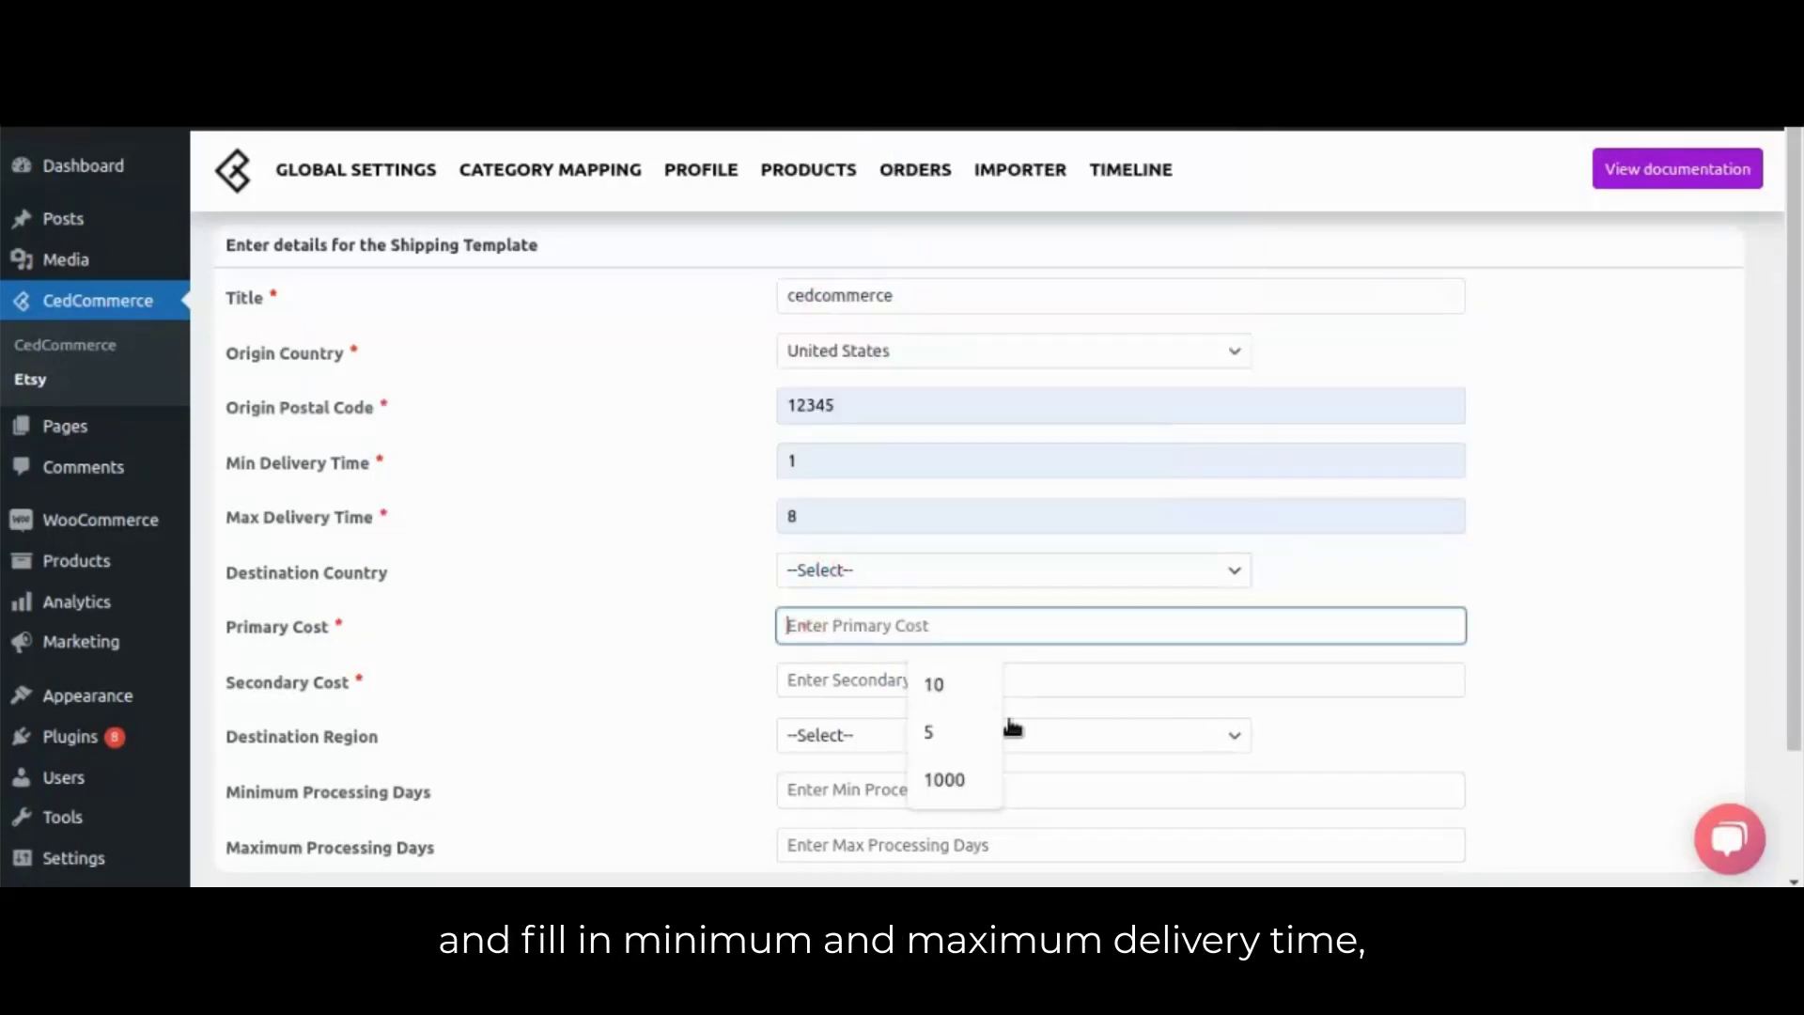
pyautogui.click(931, 685)
pyautogui.click(894, 680)
pyautogui.click(932, 482)
# Set the destination region to Non-EU with 1 minimum and 3 maximum processing days, and create the shipping template
pyautogui.scroll(-2, 689, 607)
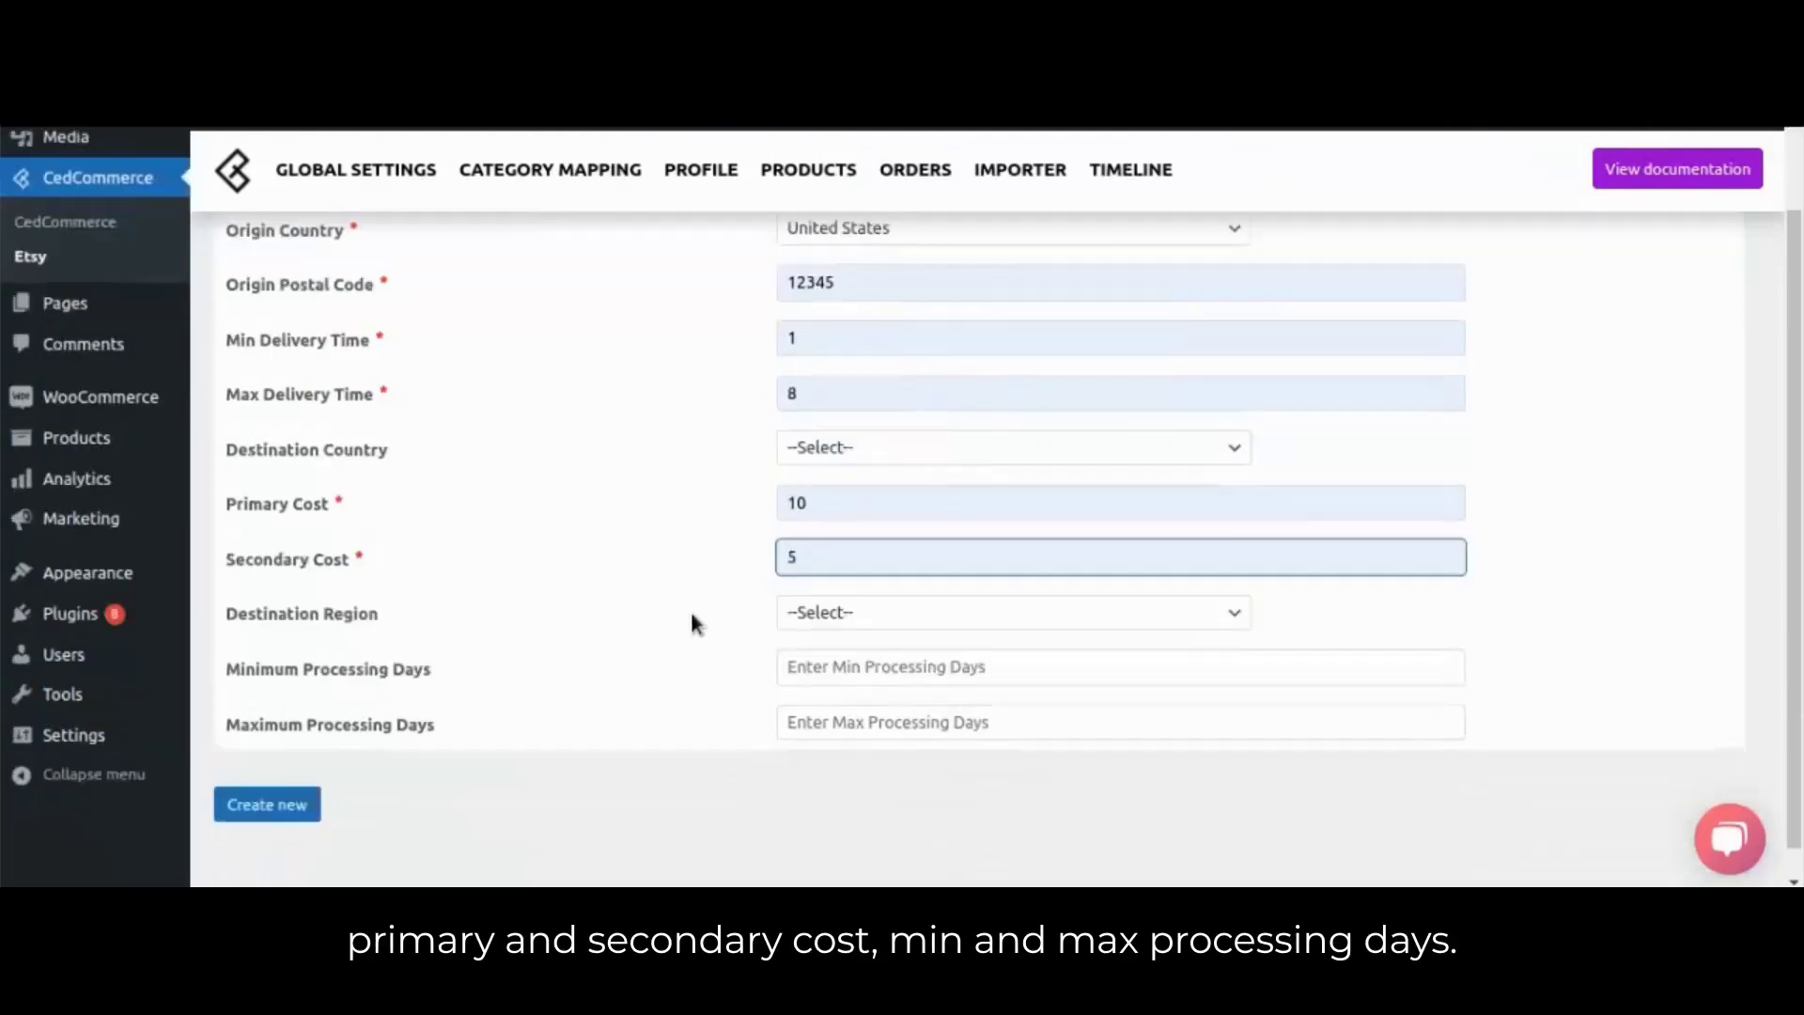
pyautogui.click(842, 594)
pyautogui.click(816, 665)
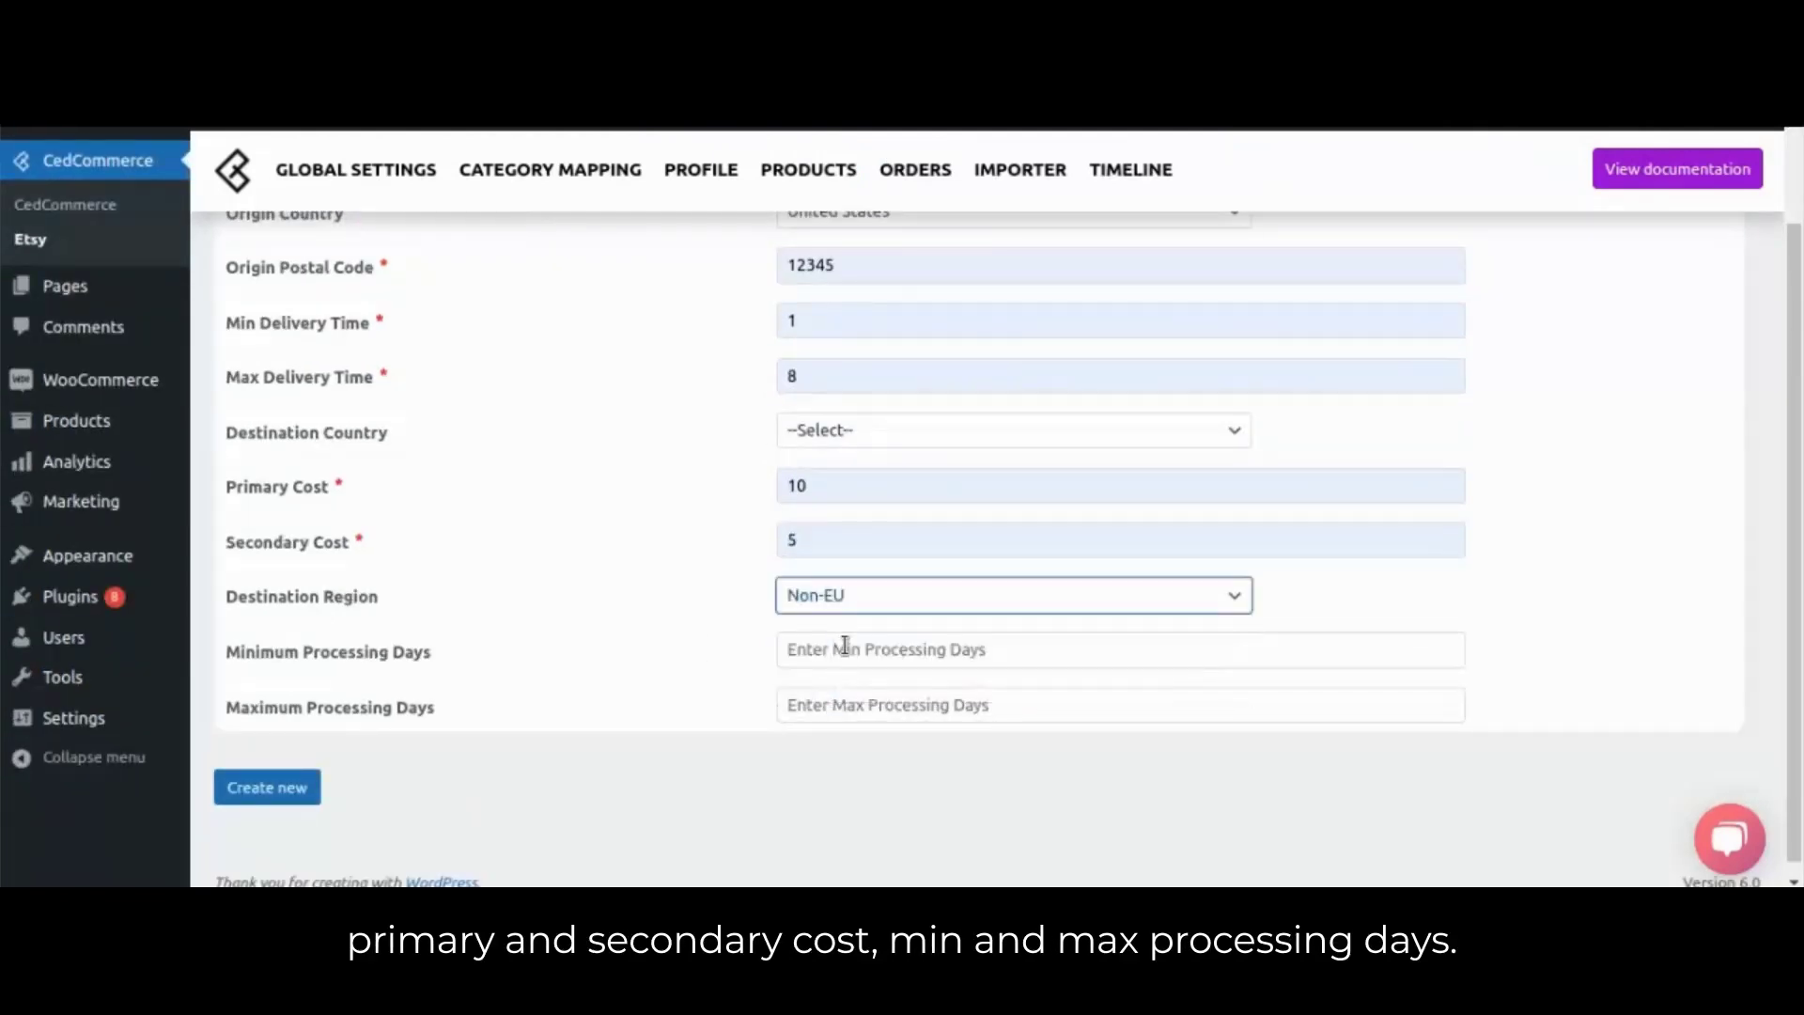
pyautogui.click(846, 648)
pyautogui.click(925, 703)
pyautogui.click(874, 713)
pyautogui.click(946, 810)
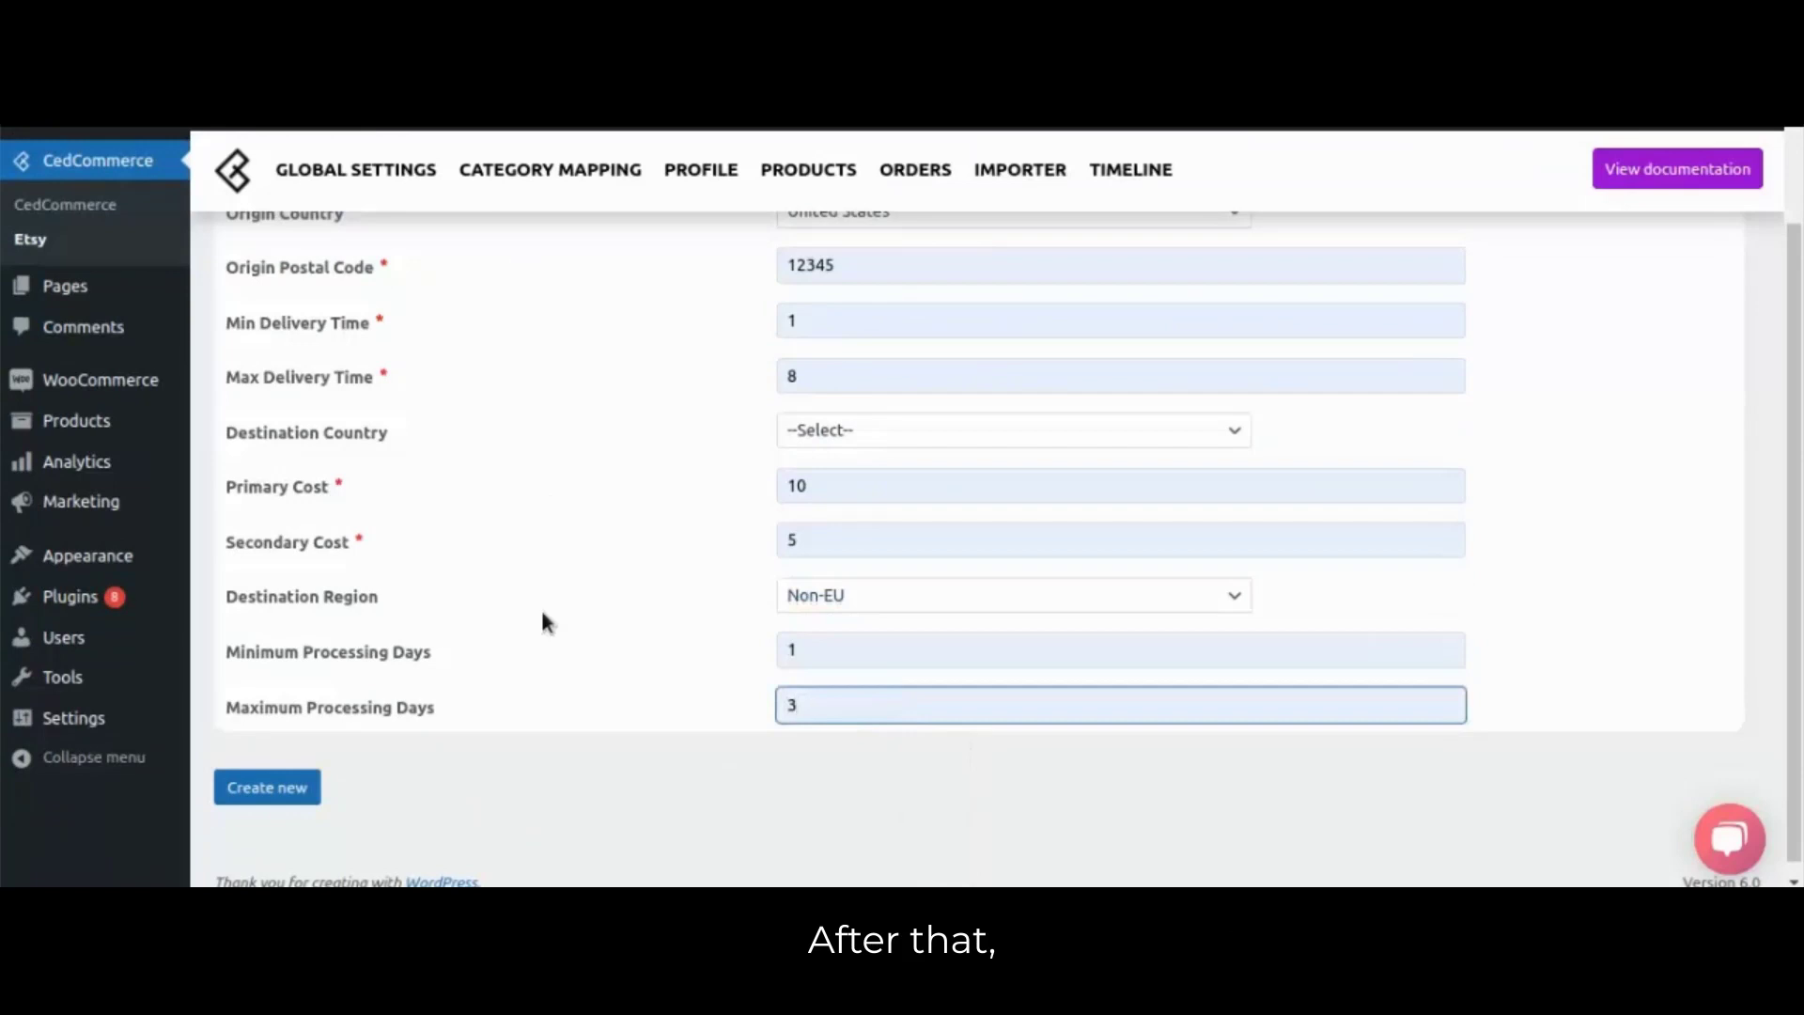
pyautogui.click(256, 794)
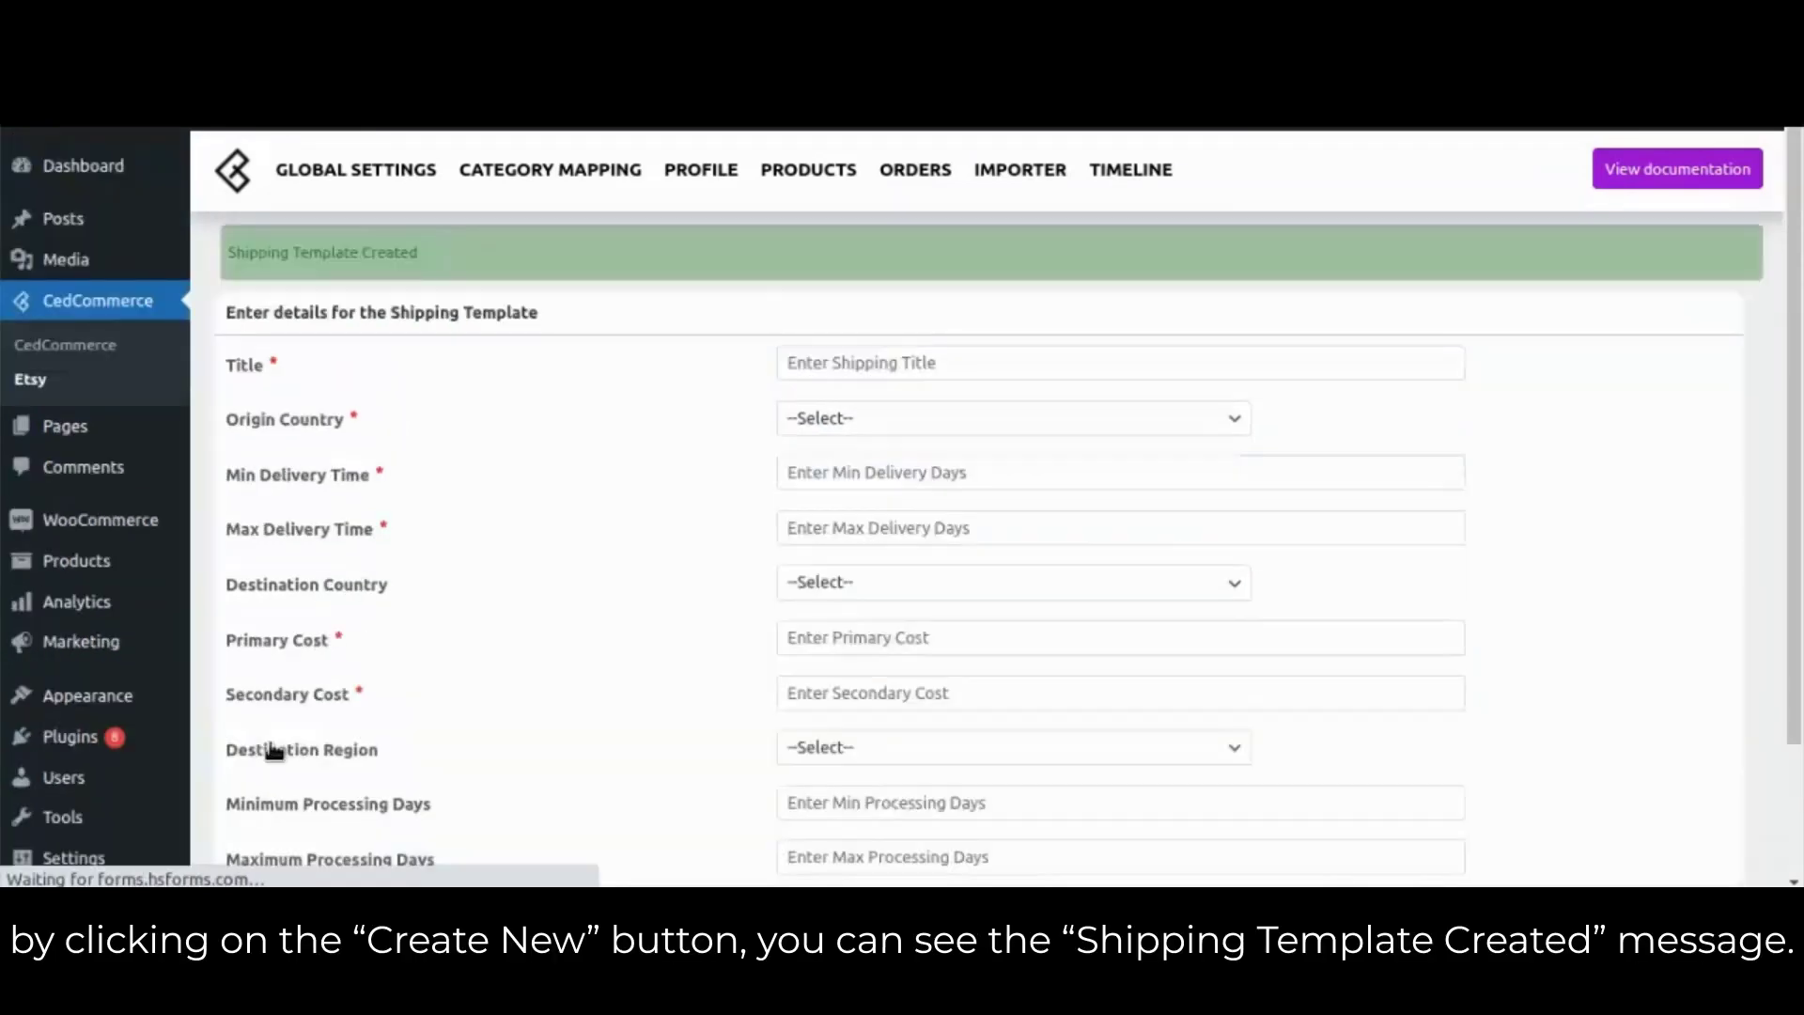
# Return to the Global Settings and choose cedcommerce as the default Shipping Profile in Product Export Settings
pyautogui.click(331, 174)
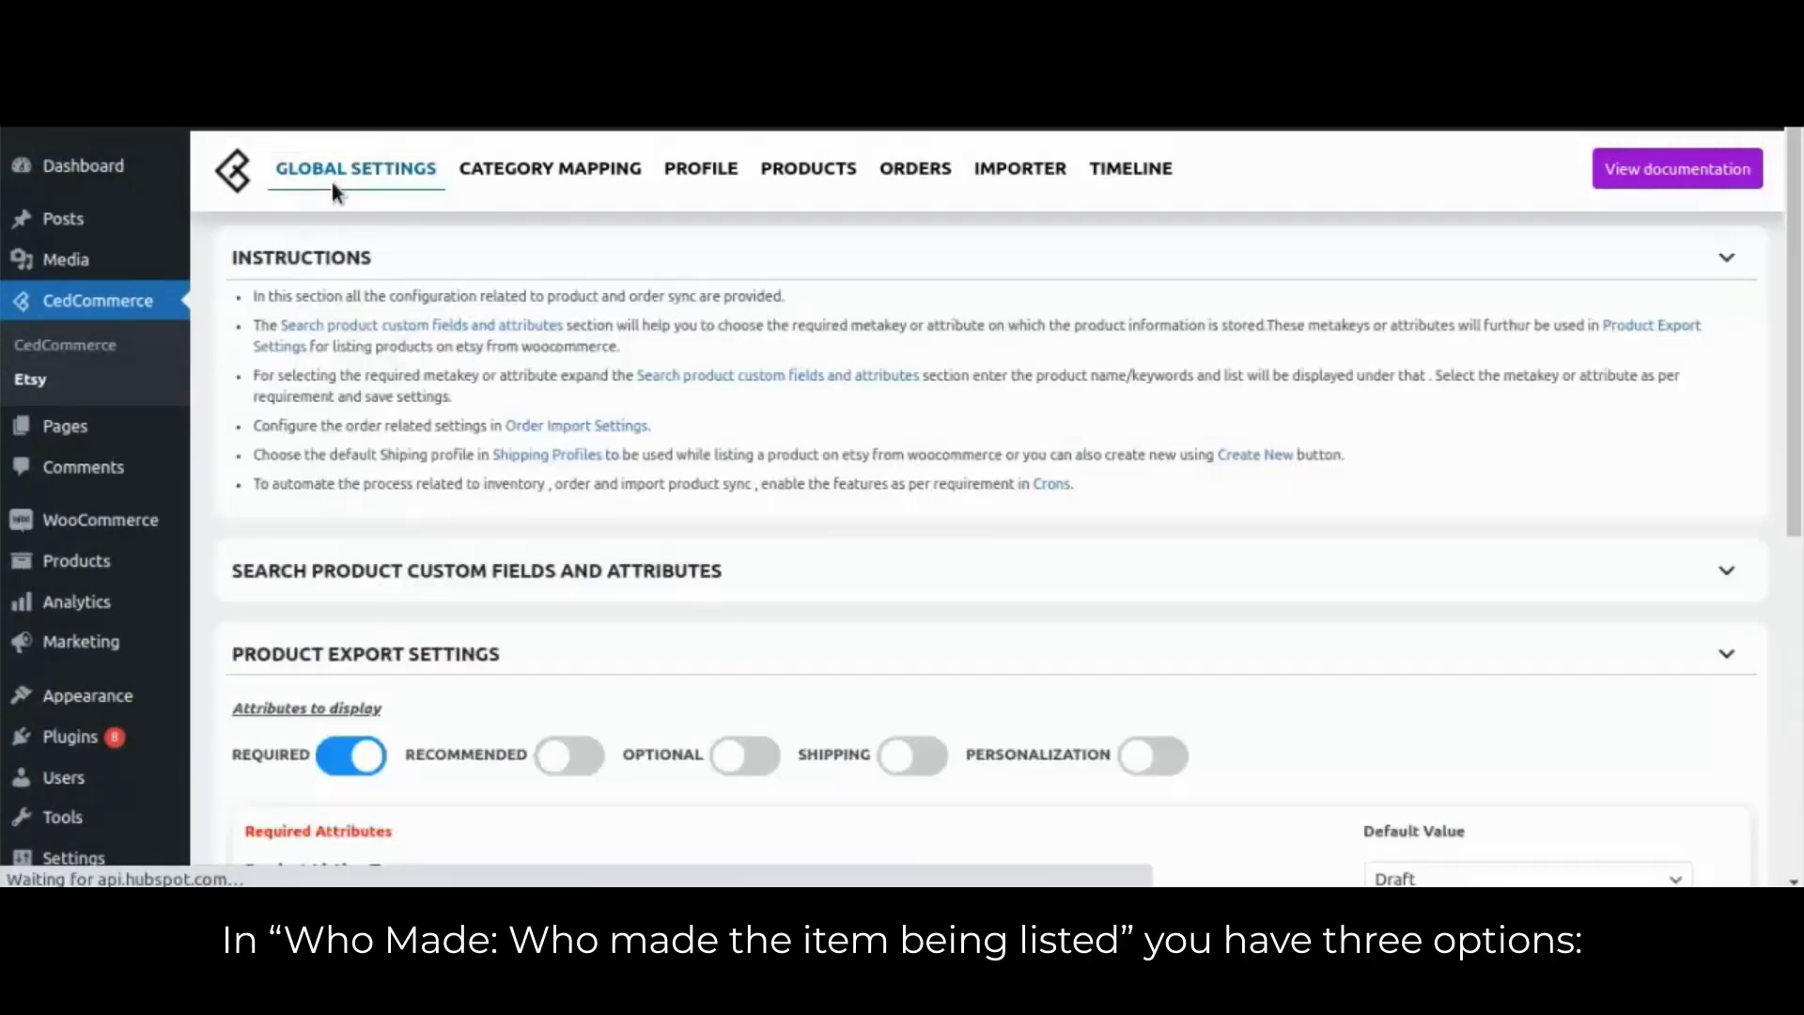
pyautogui.scroll(-2, 892, 451)
pyautogui.scroll(-2, 938, 526)
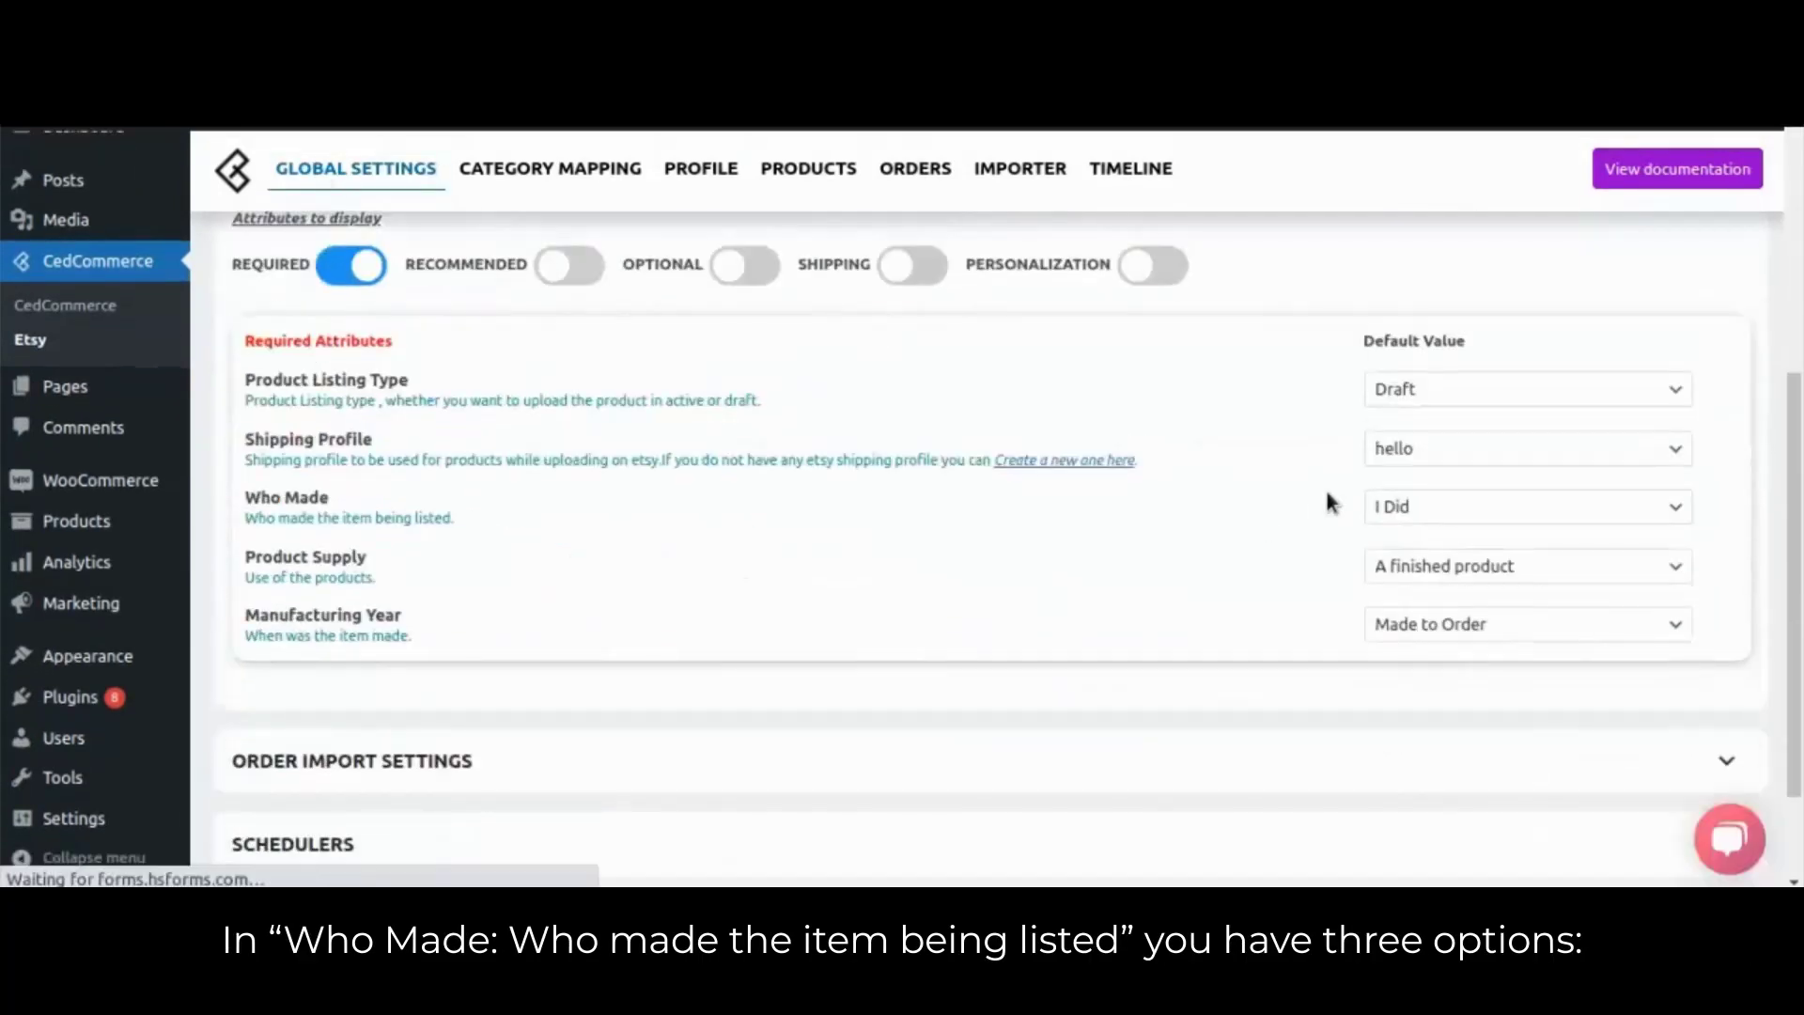
pyautogui.click(1412, 451)
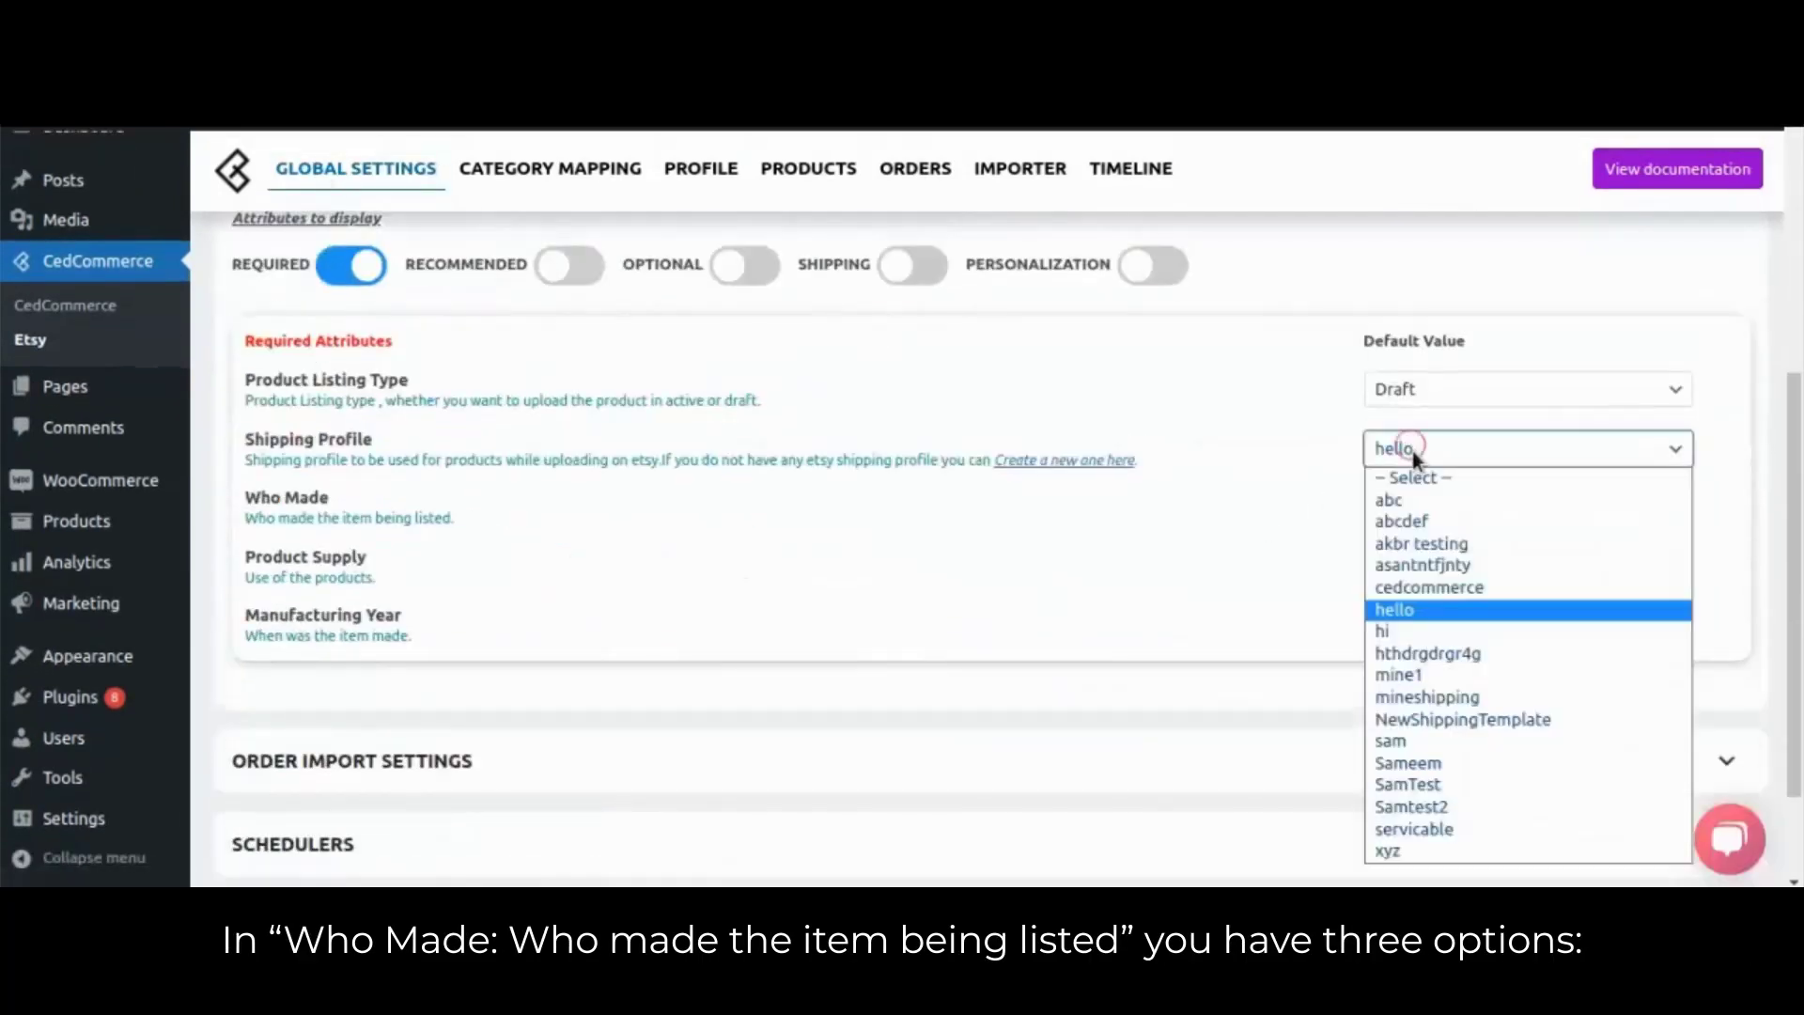
pyautogui.click(1402, 589)
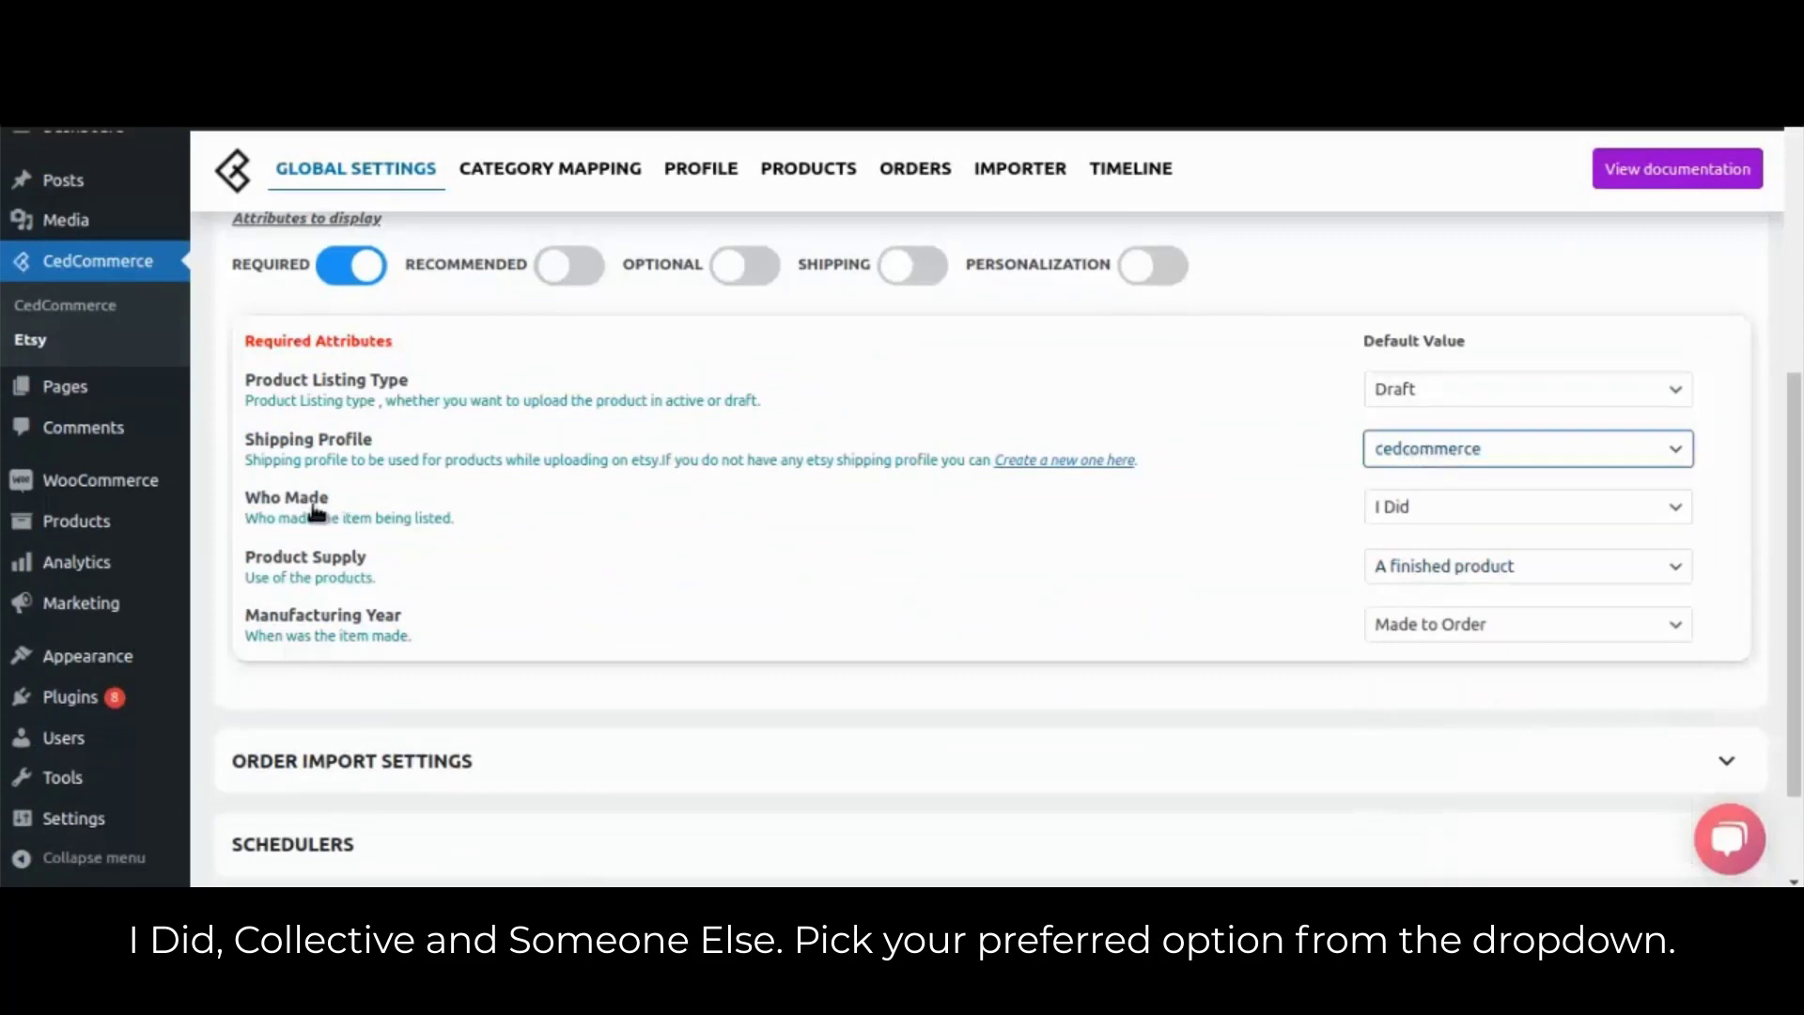
# Switch the default Who Made value to Collective and return it to I Did
pyautogui.click(1391, 507)
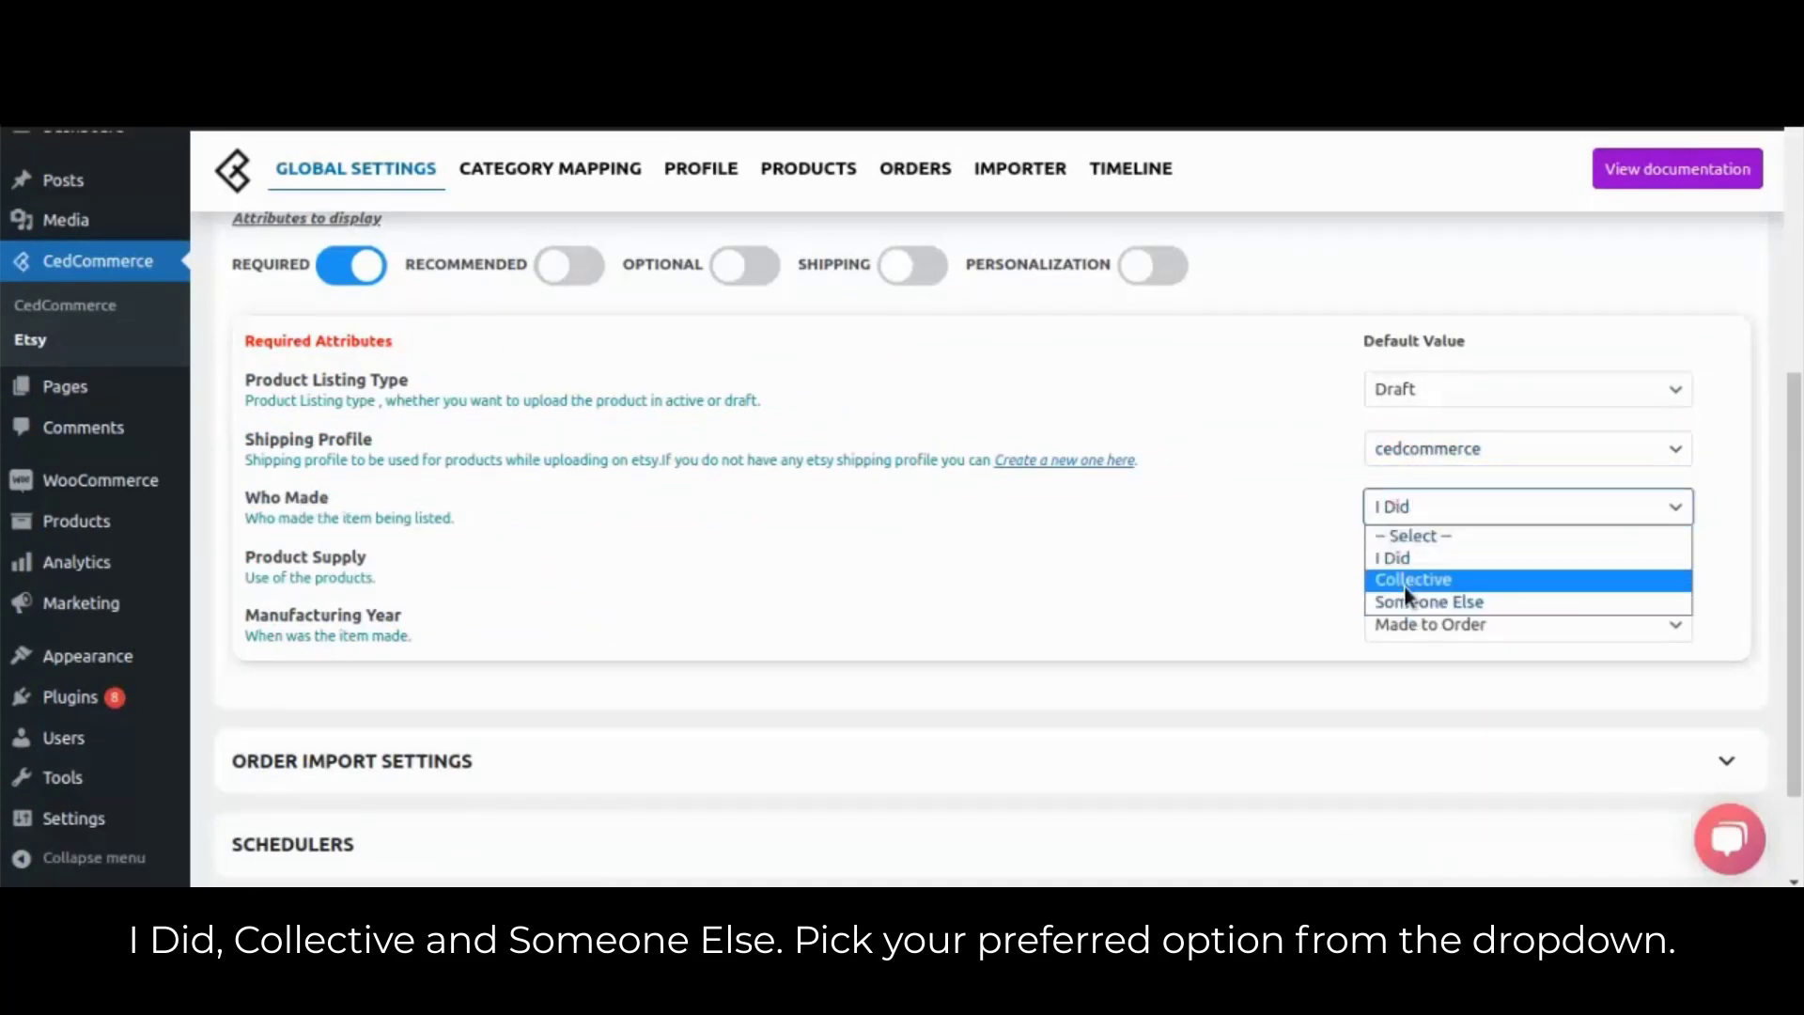
pyautogui.click(1397, 580)
pyautogui.click(1391, 508)
pyautogui.click(1391, 557)
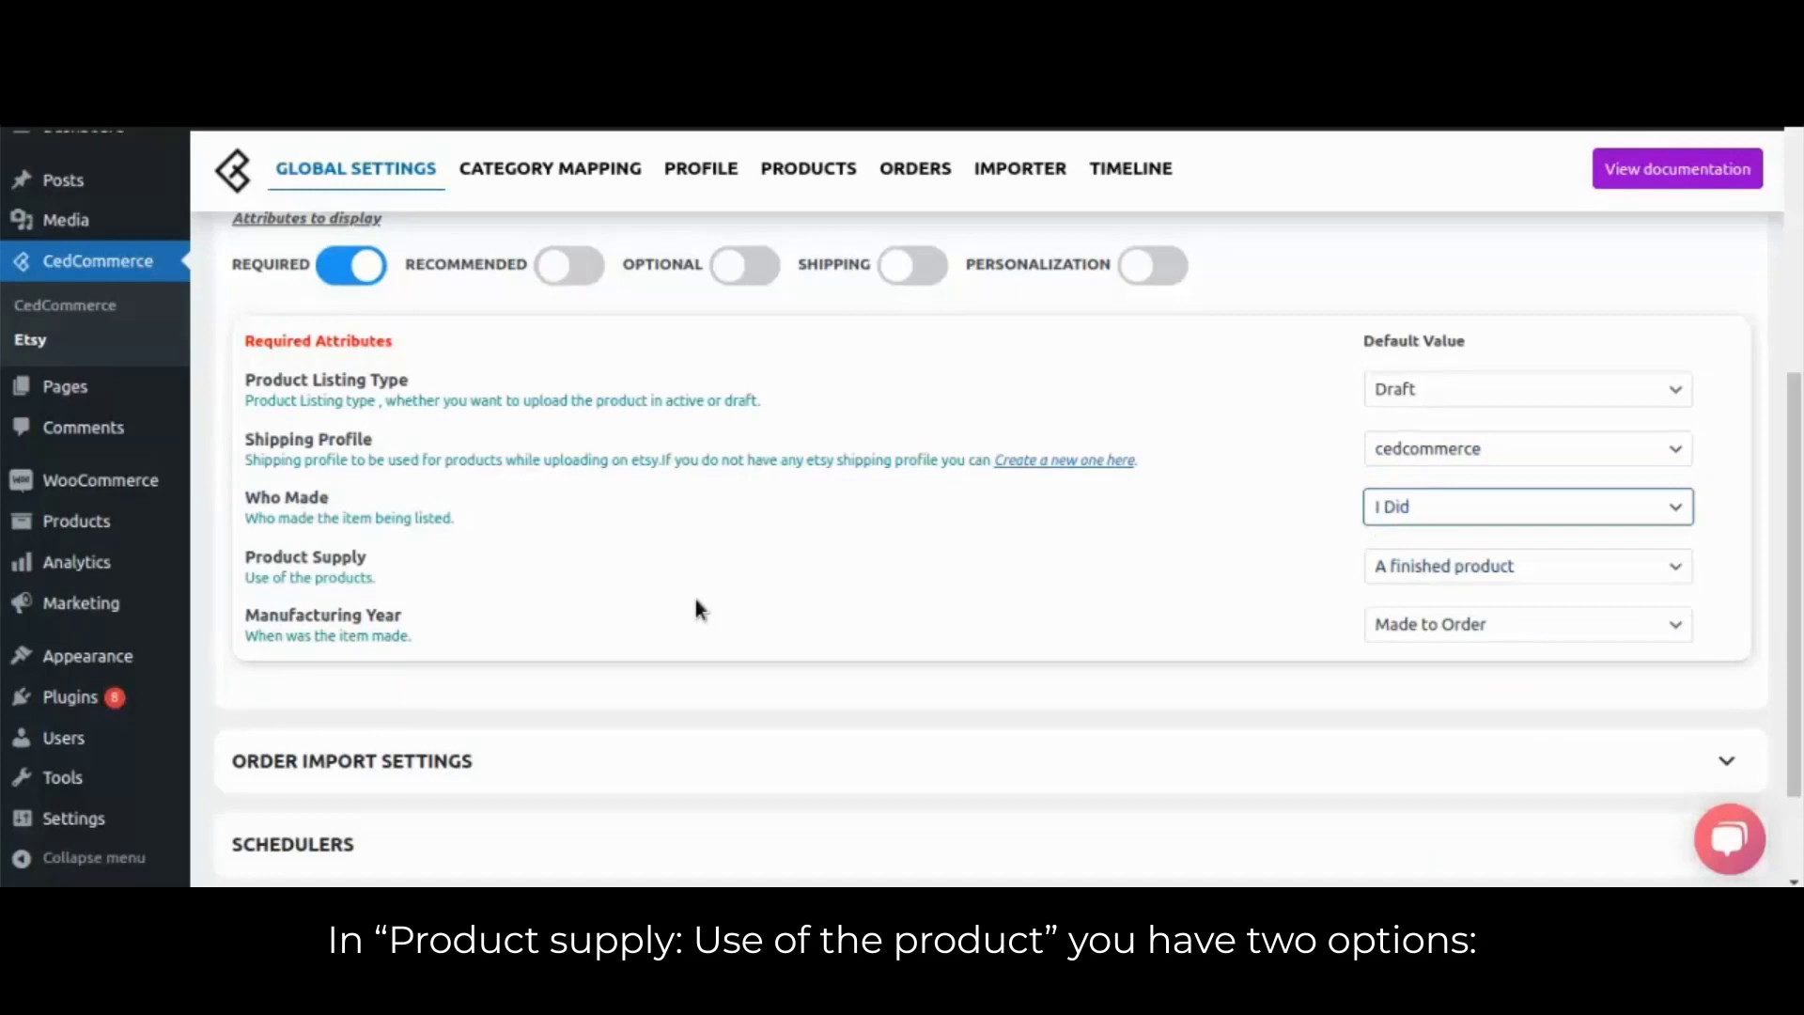
# Keep Product Supply as A finished product and set the Manufacturing Year to 2020-2022
pyautogui.click(1420, 567)
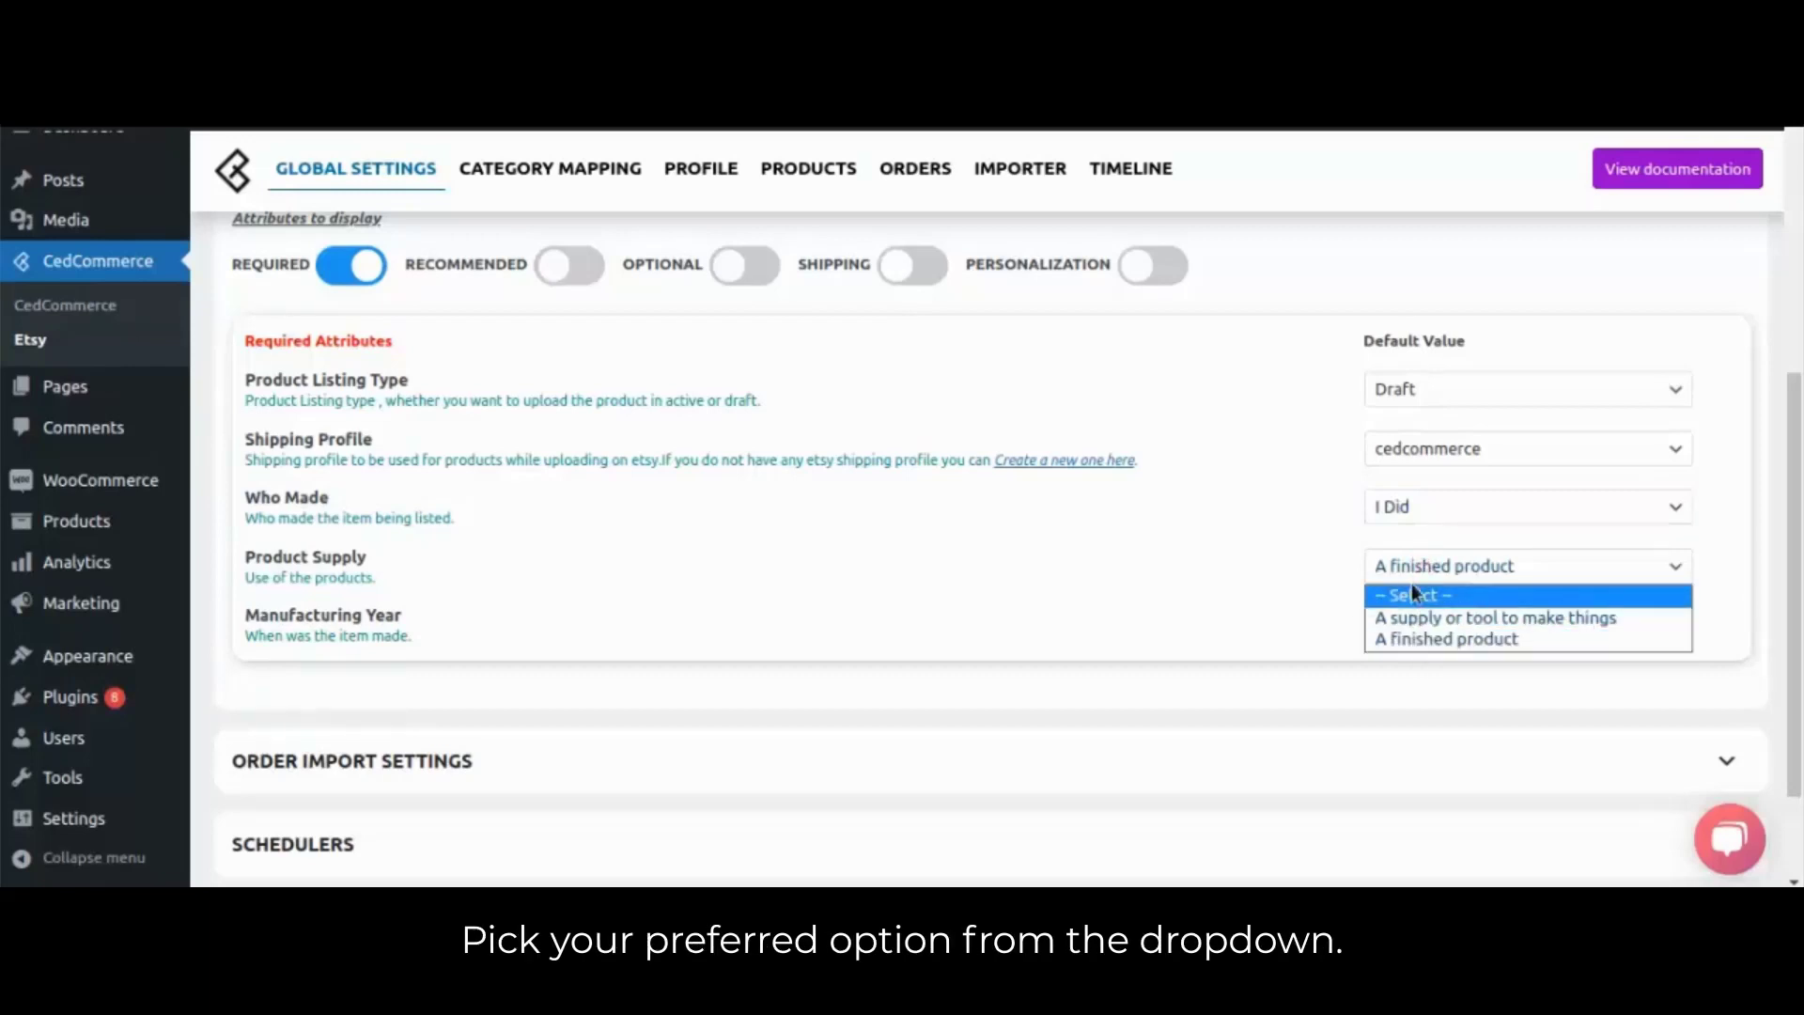
pyautogui.click(1408, 647)
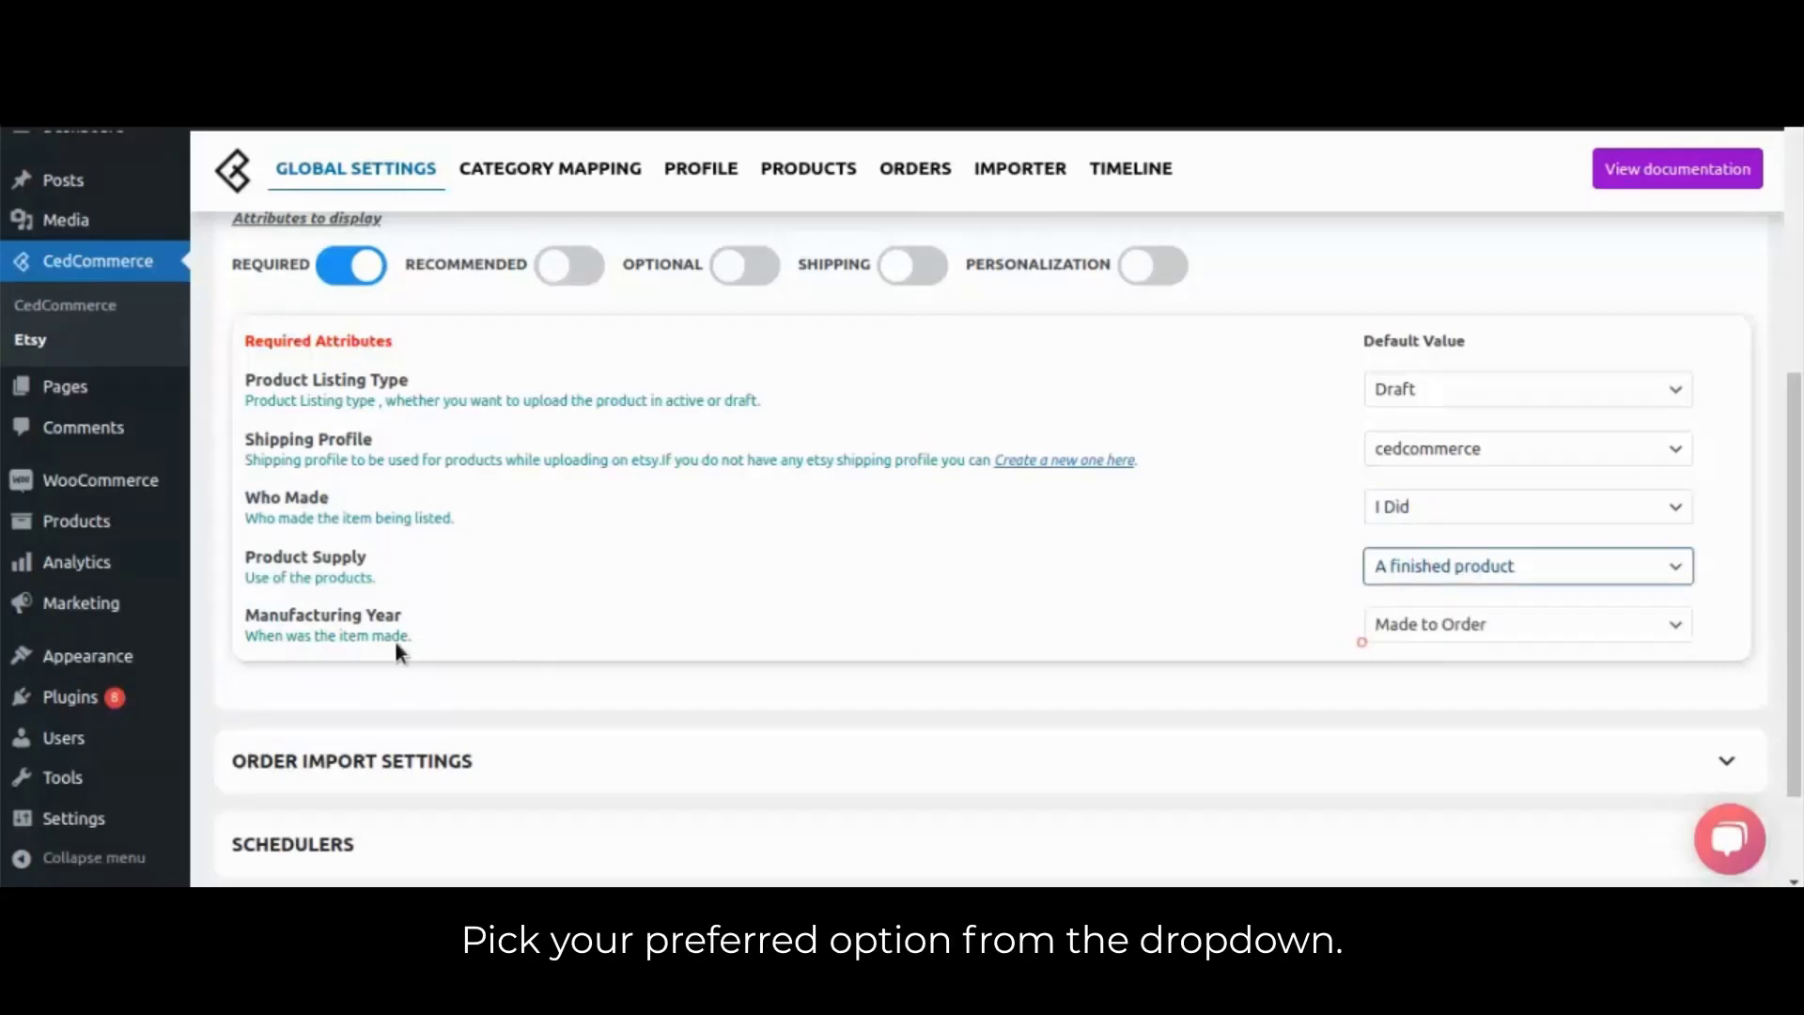
pyautogui.click(1458, 624)
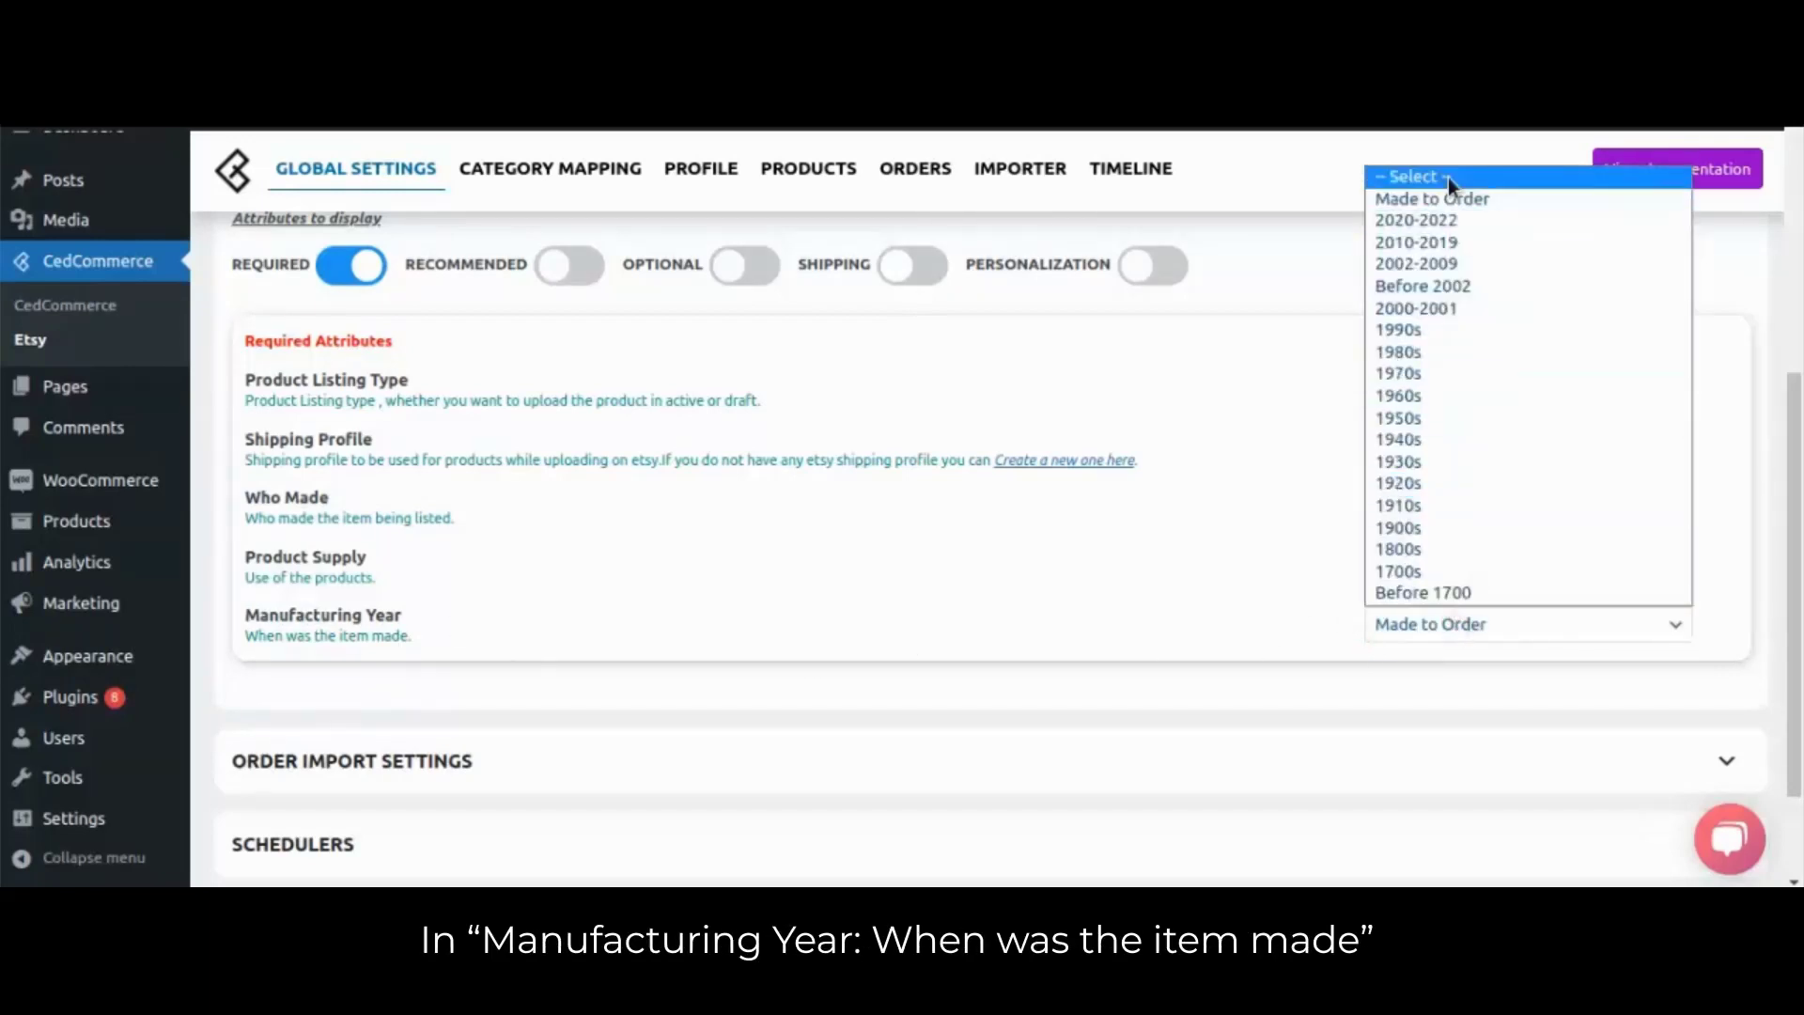
pyautogui.click(1446, 220)
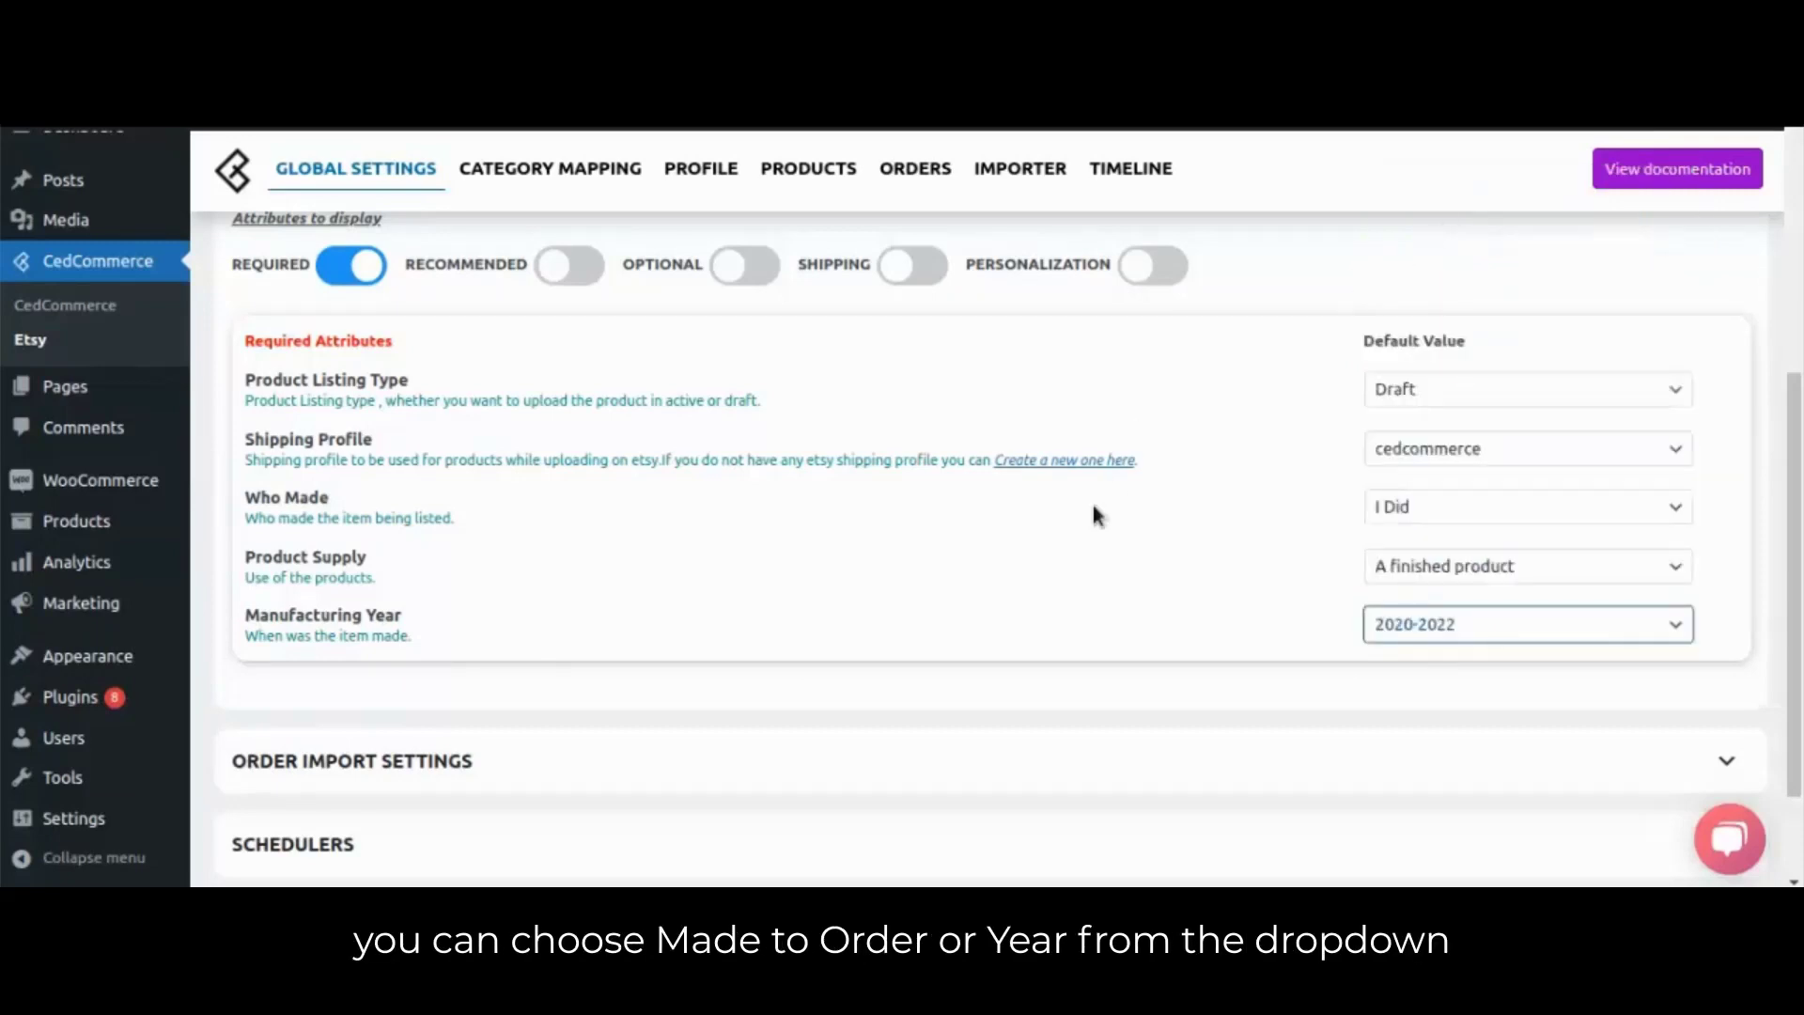
# Display the recommended attributes and examine the default value fields for tags, materials, shop section and production partners
pyautogui.scroll(-1, 1087, 516)
pyautogui.scroll(3, 1086, 515)
pyautogui.click(563, 408)
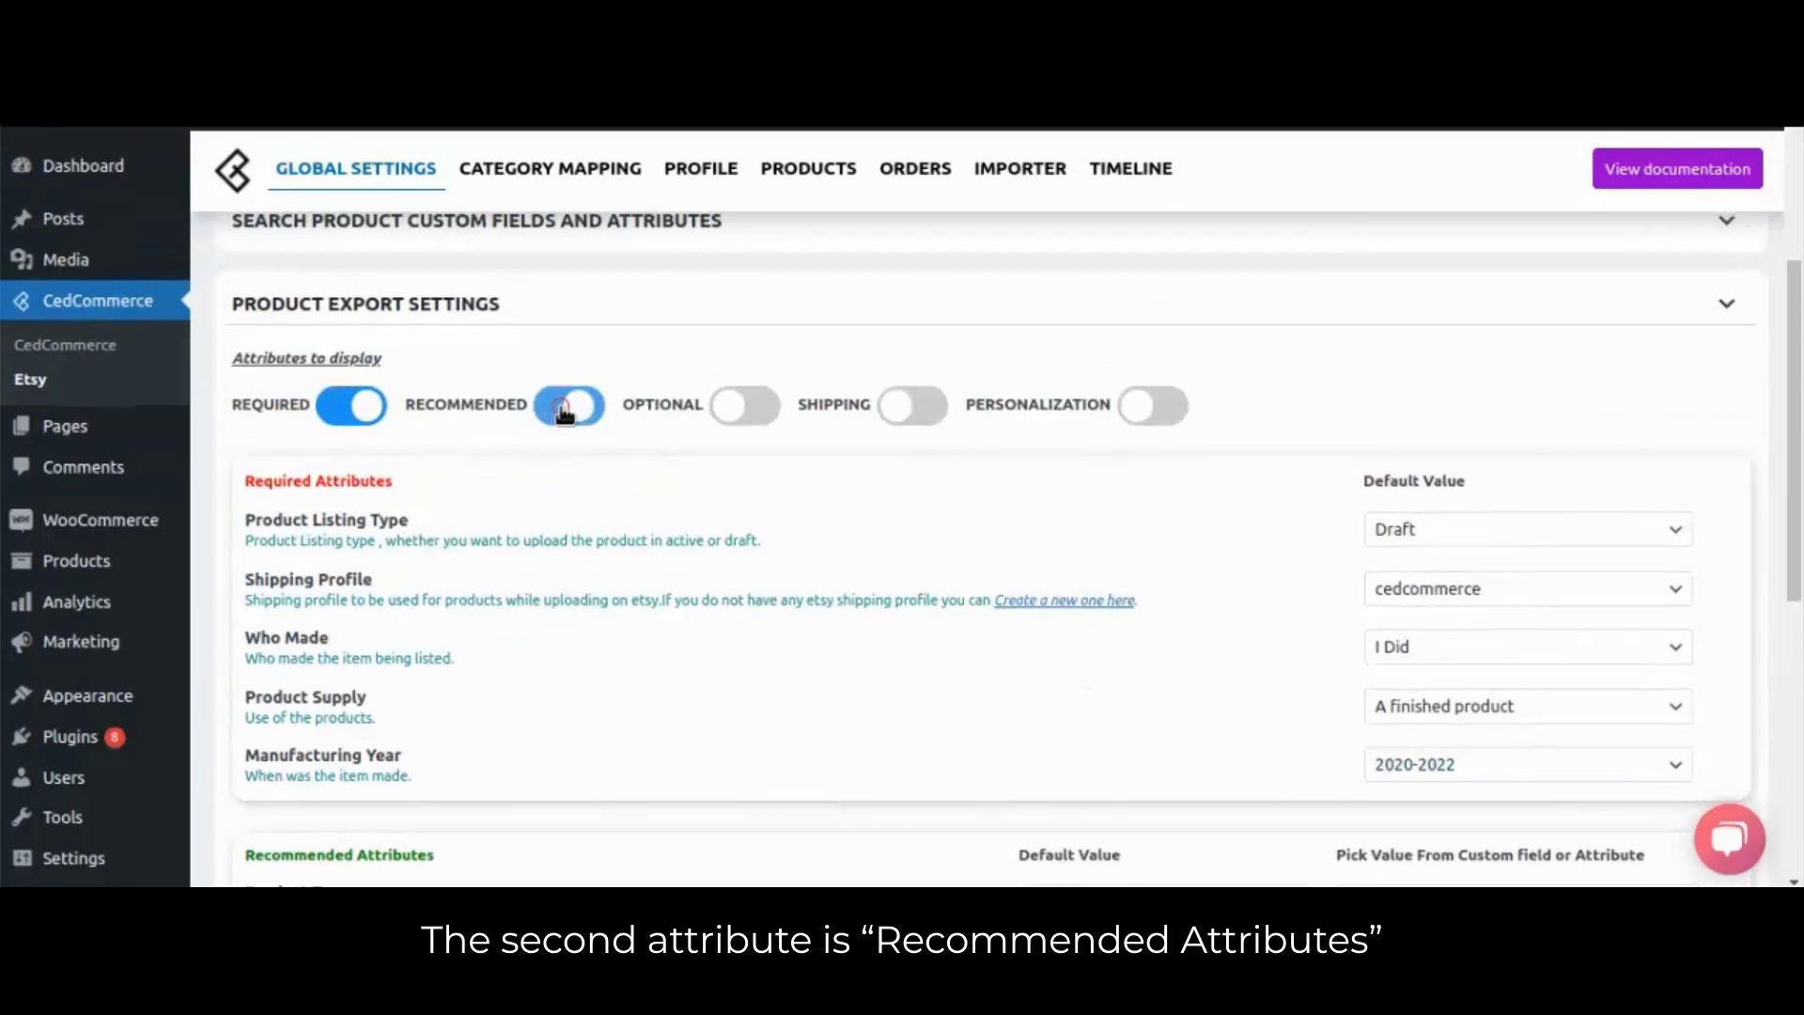
pyautogui.scroll(-5, 646, 476)
pyautogui.click(1096, 420)
pyautogui.click(1068, 475)
pyautogui.click(1139, 603)
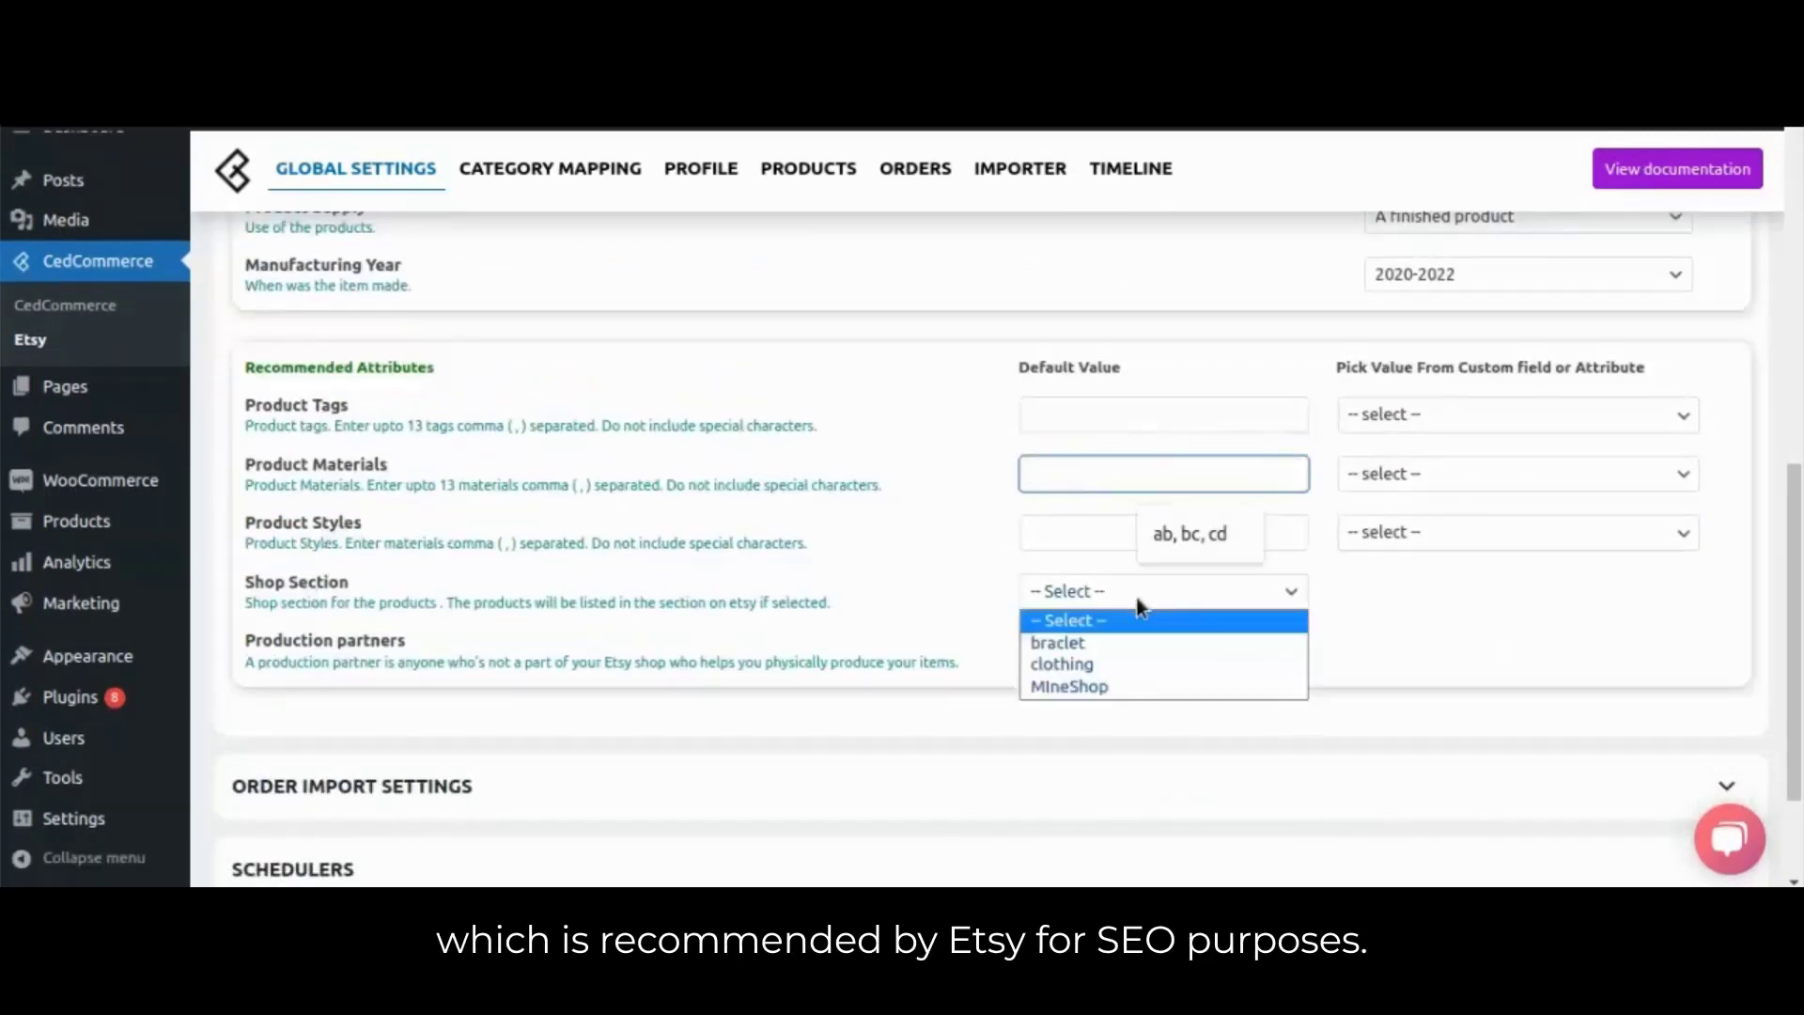
pyautogui.click(927, 618)
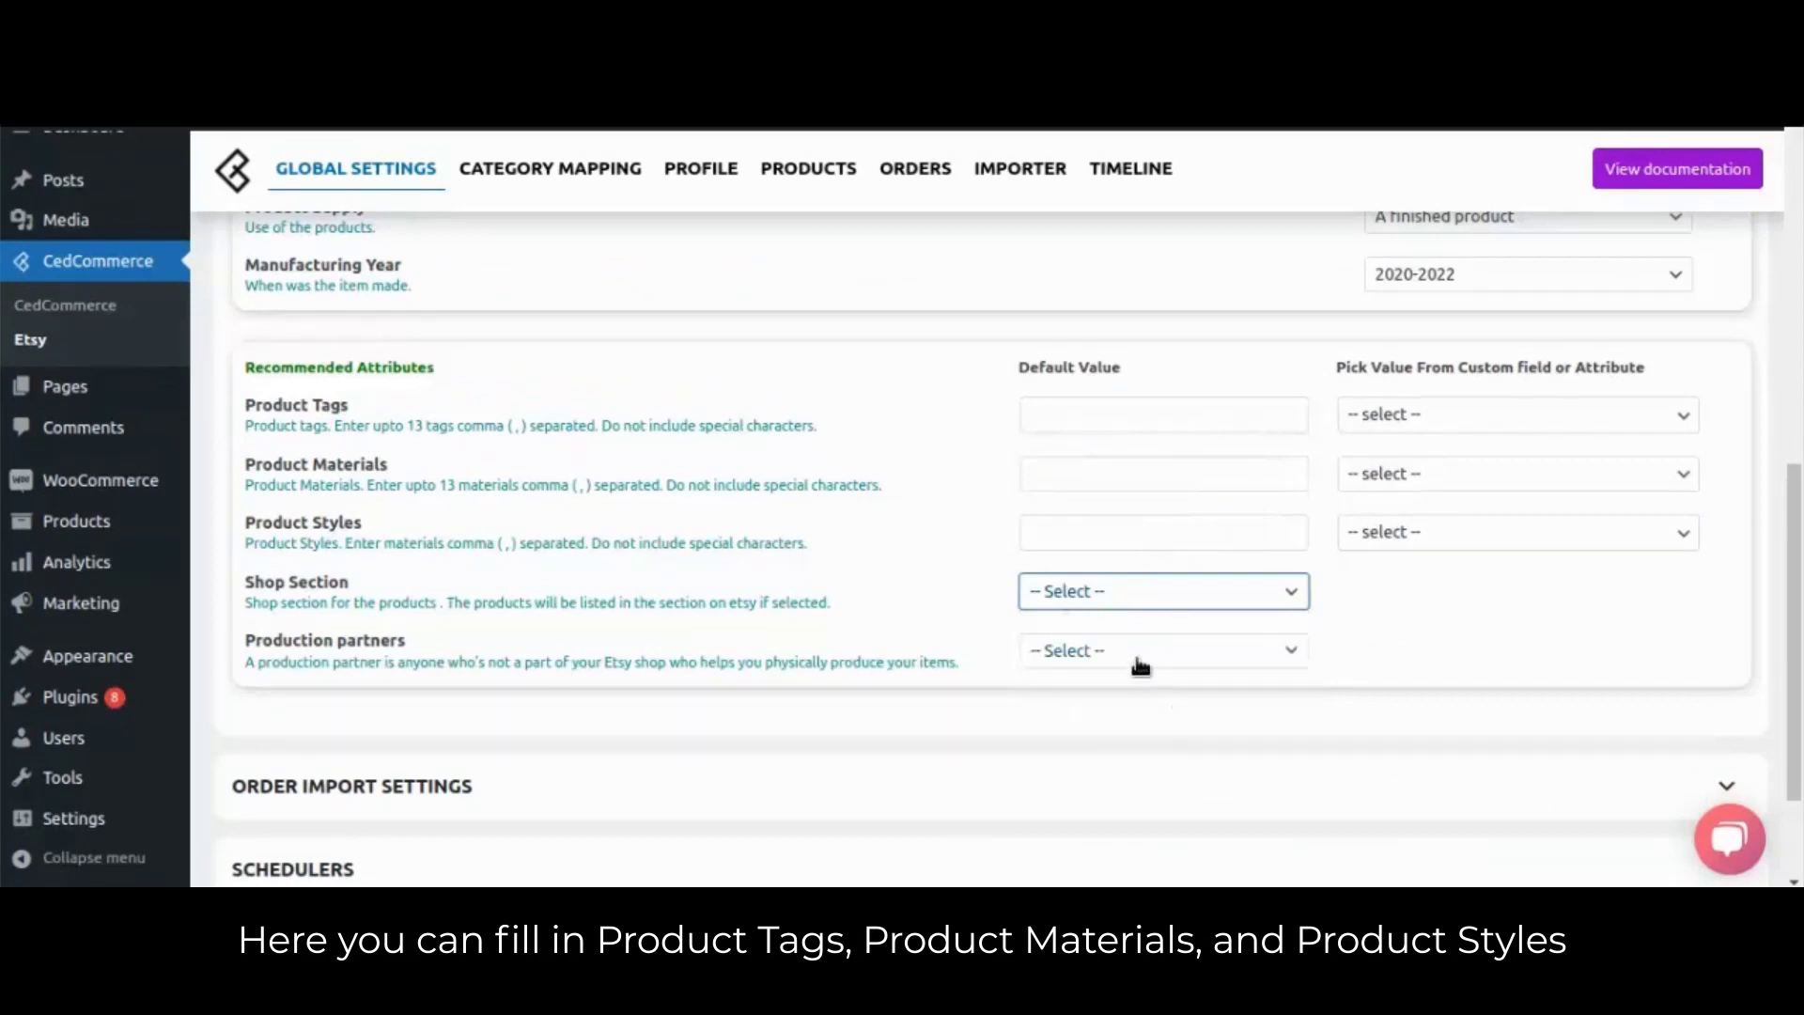
pyautogui.click(1140, 651)
pyautogui.click(898, 559)
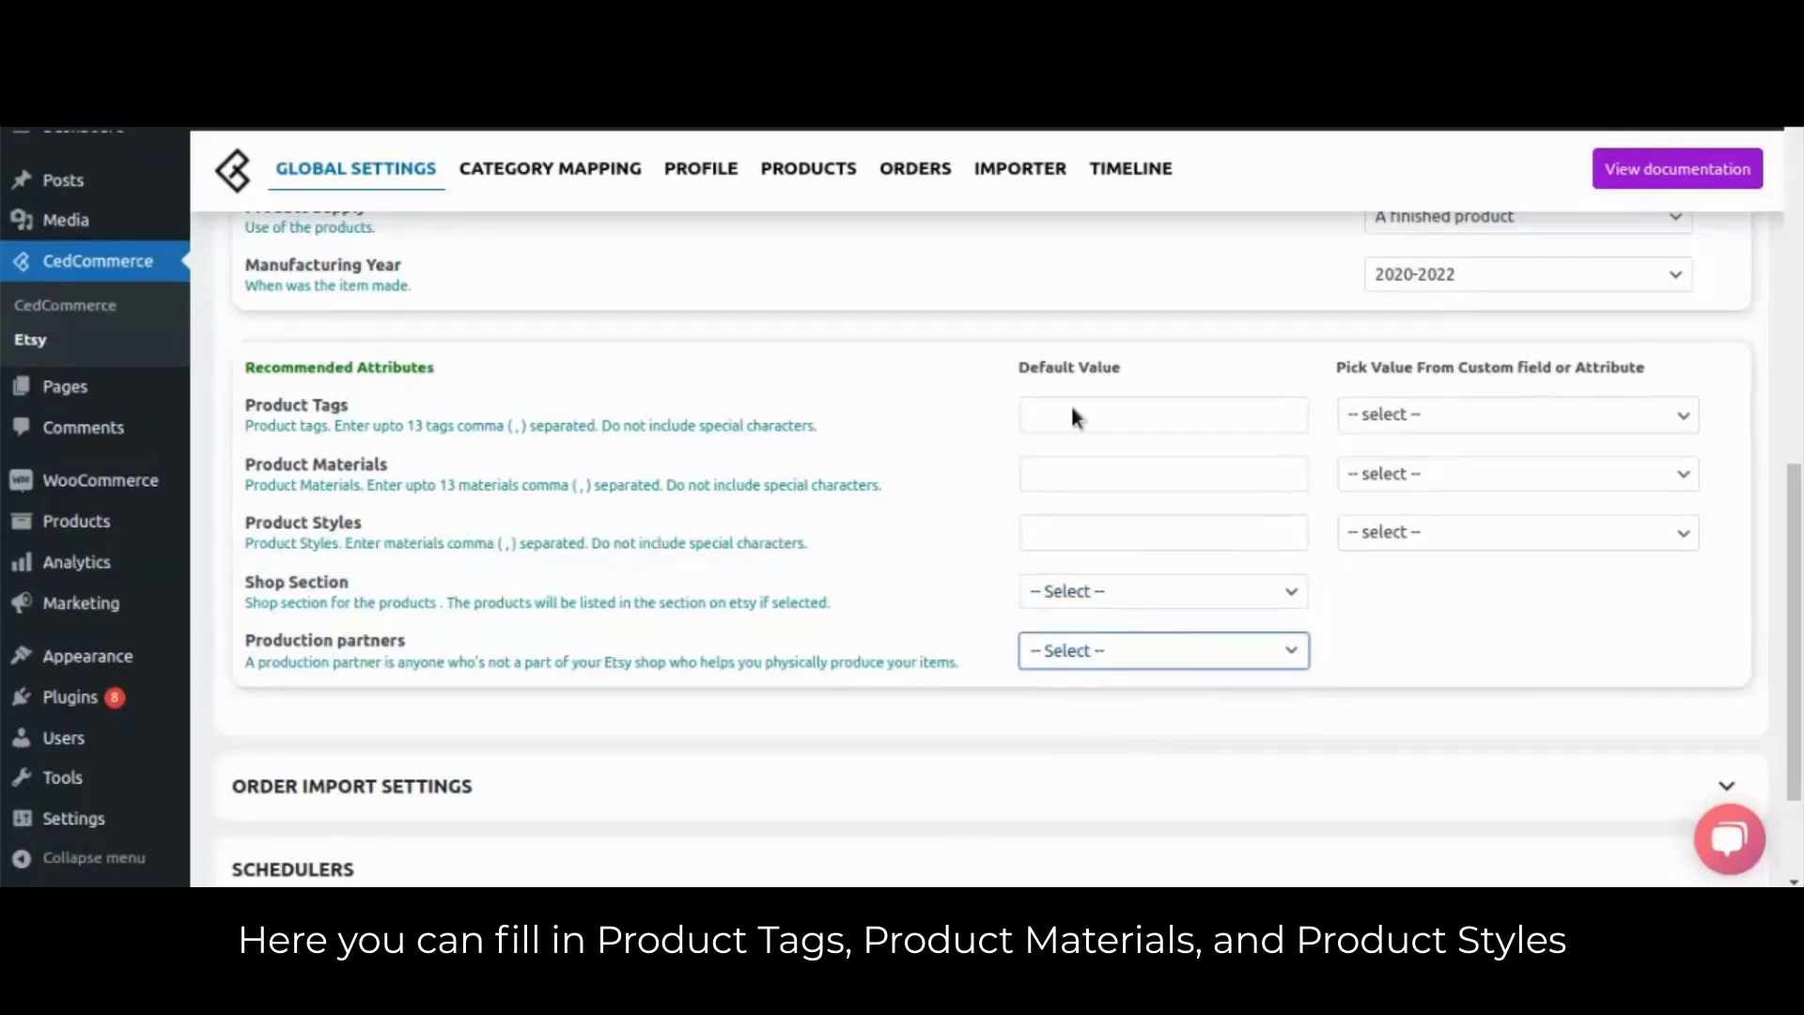
# Check the custom field choices for Product Tags and Product Materials without selecting any
pyautogui.click(1450, 414)
pyautogui.click(1382, 454)
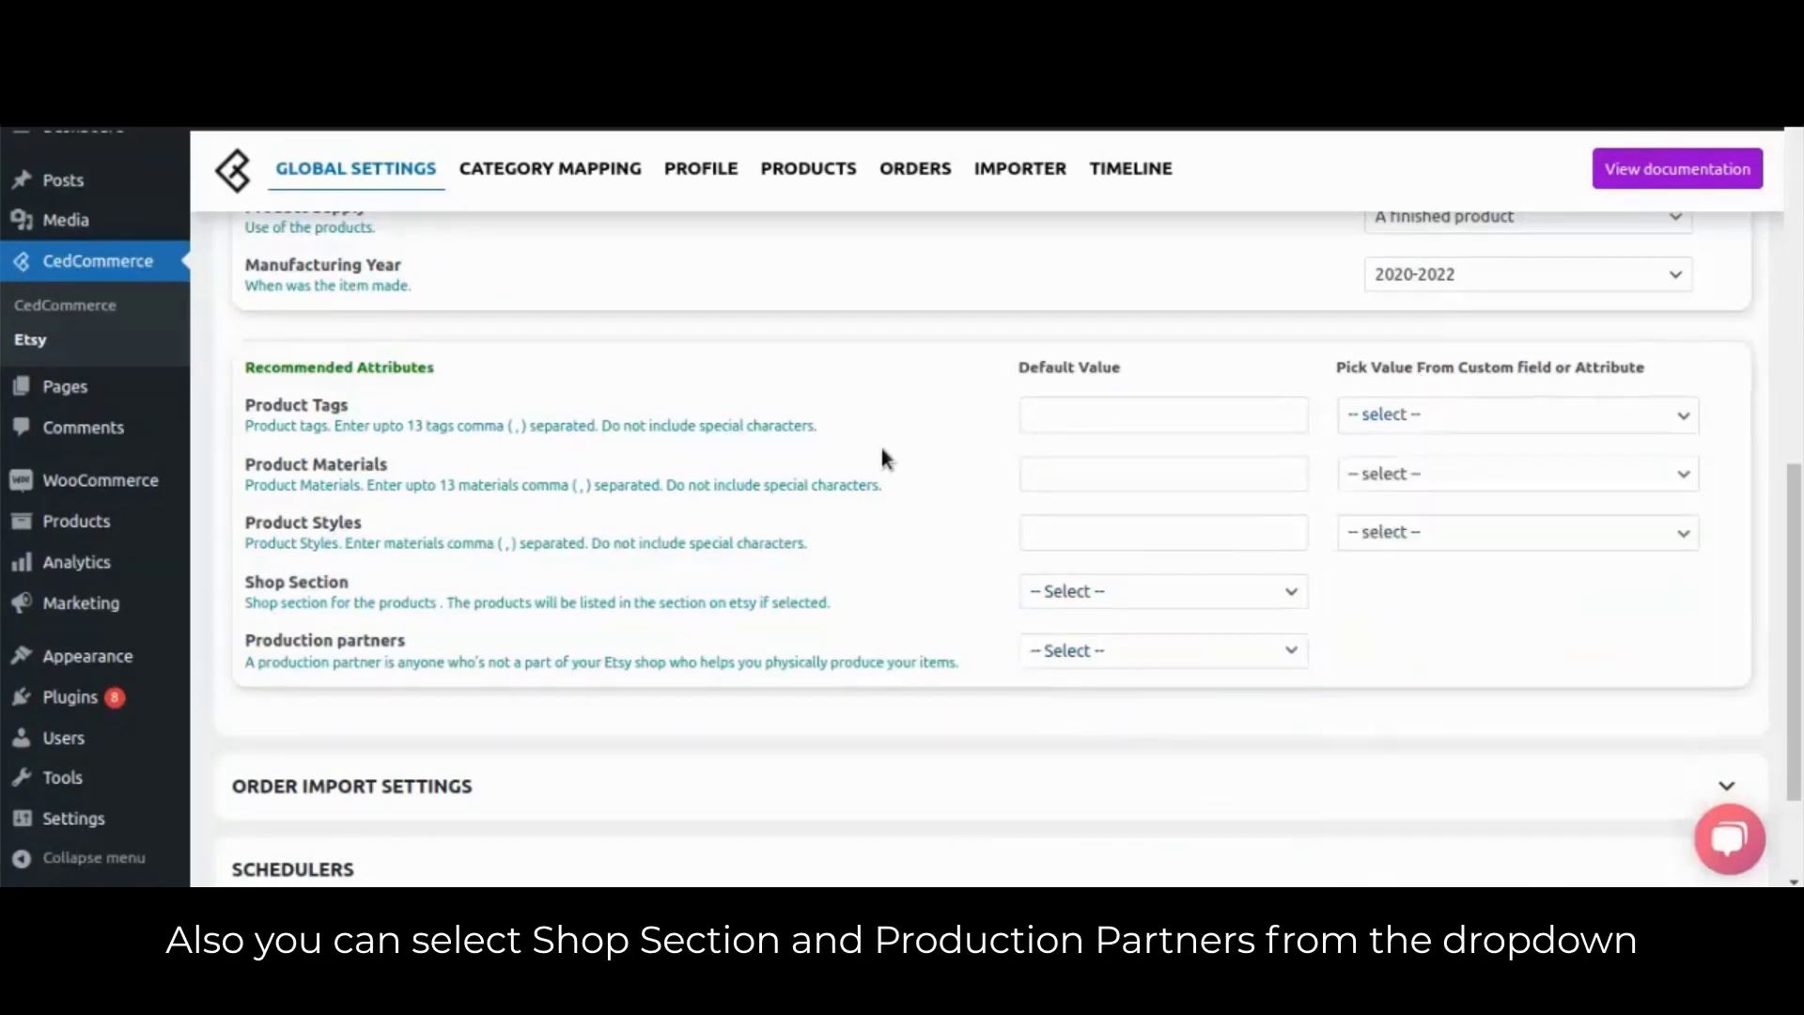
pyautogui.click(1397, 485)
pyautogui.click(872, 443)
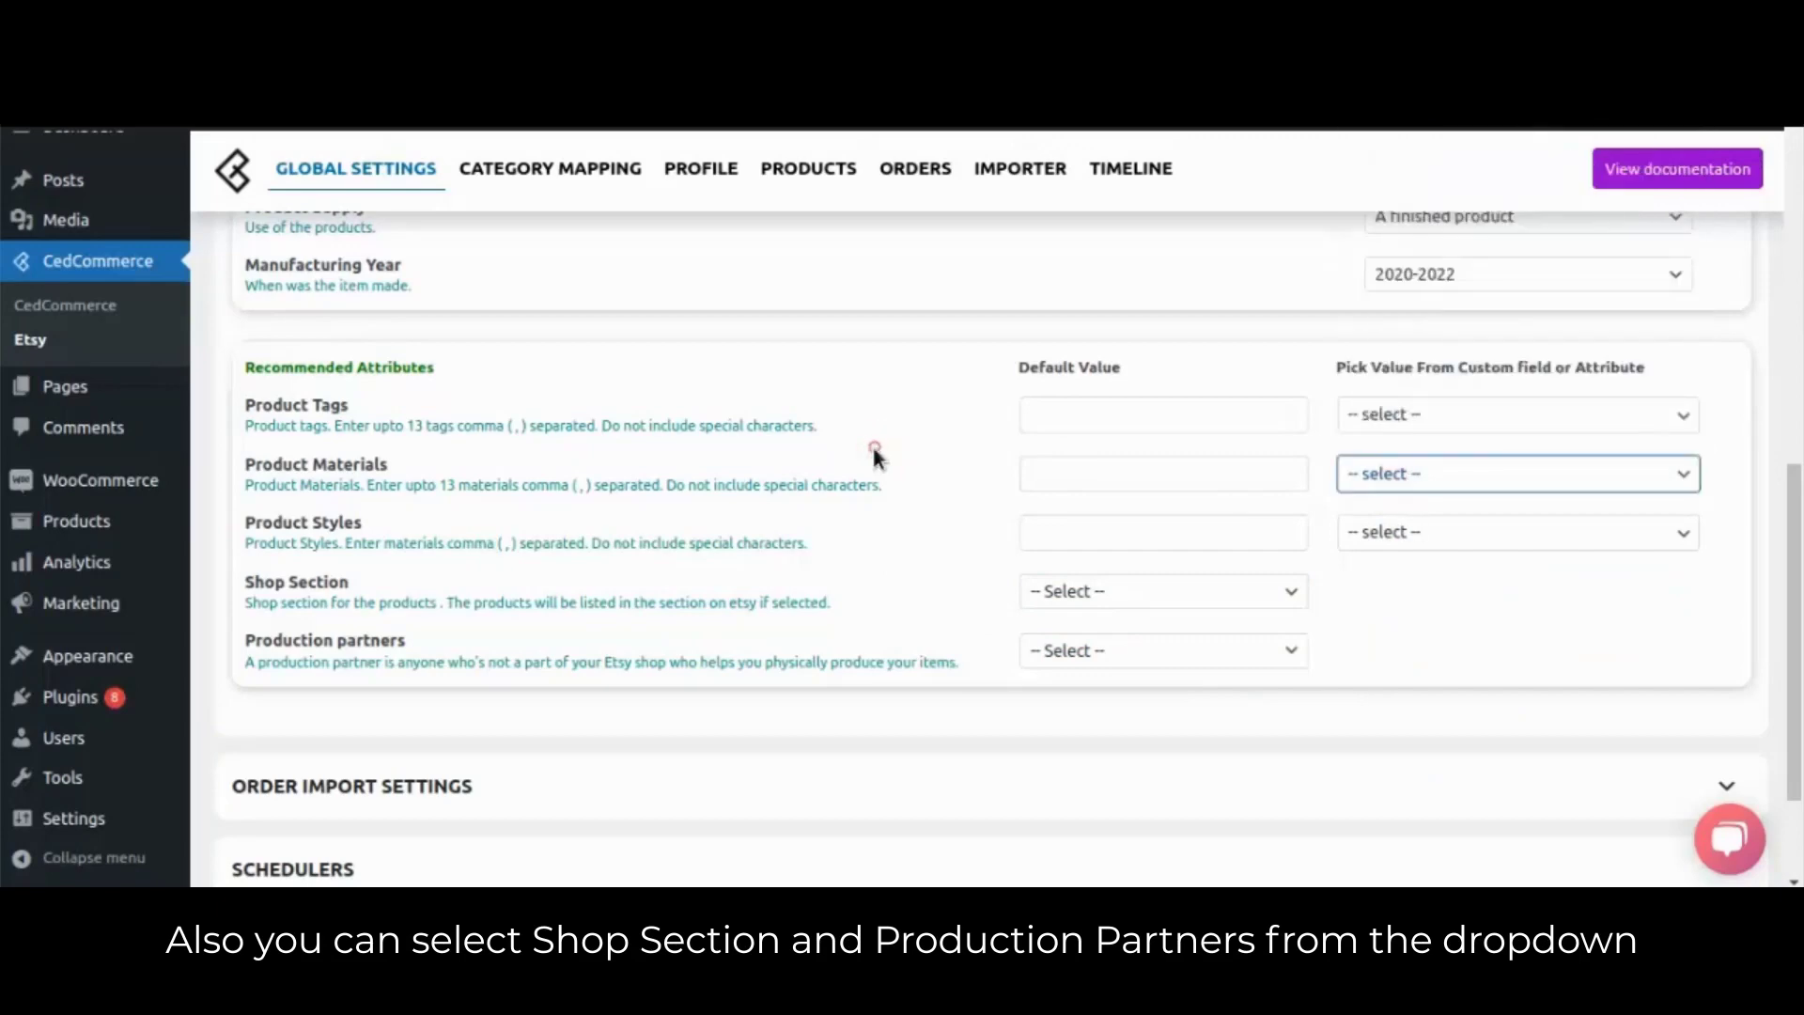
# Show the optional attributes instead of the recommended ones and examine the default and custom field choices for Title and Title Prefix
pyautogui.scroll(5, 873, 444)
pyautogui.click(563, 406)
pyautogui.click(745, 406)
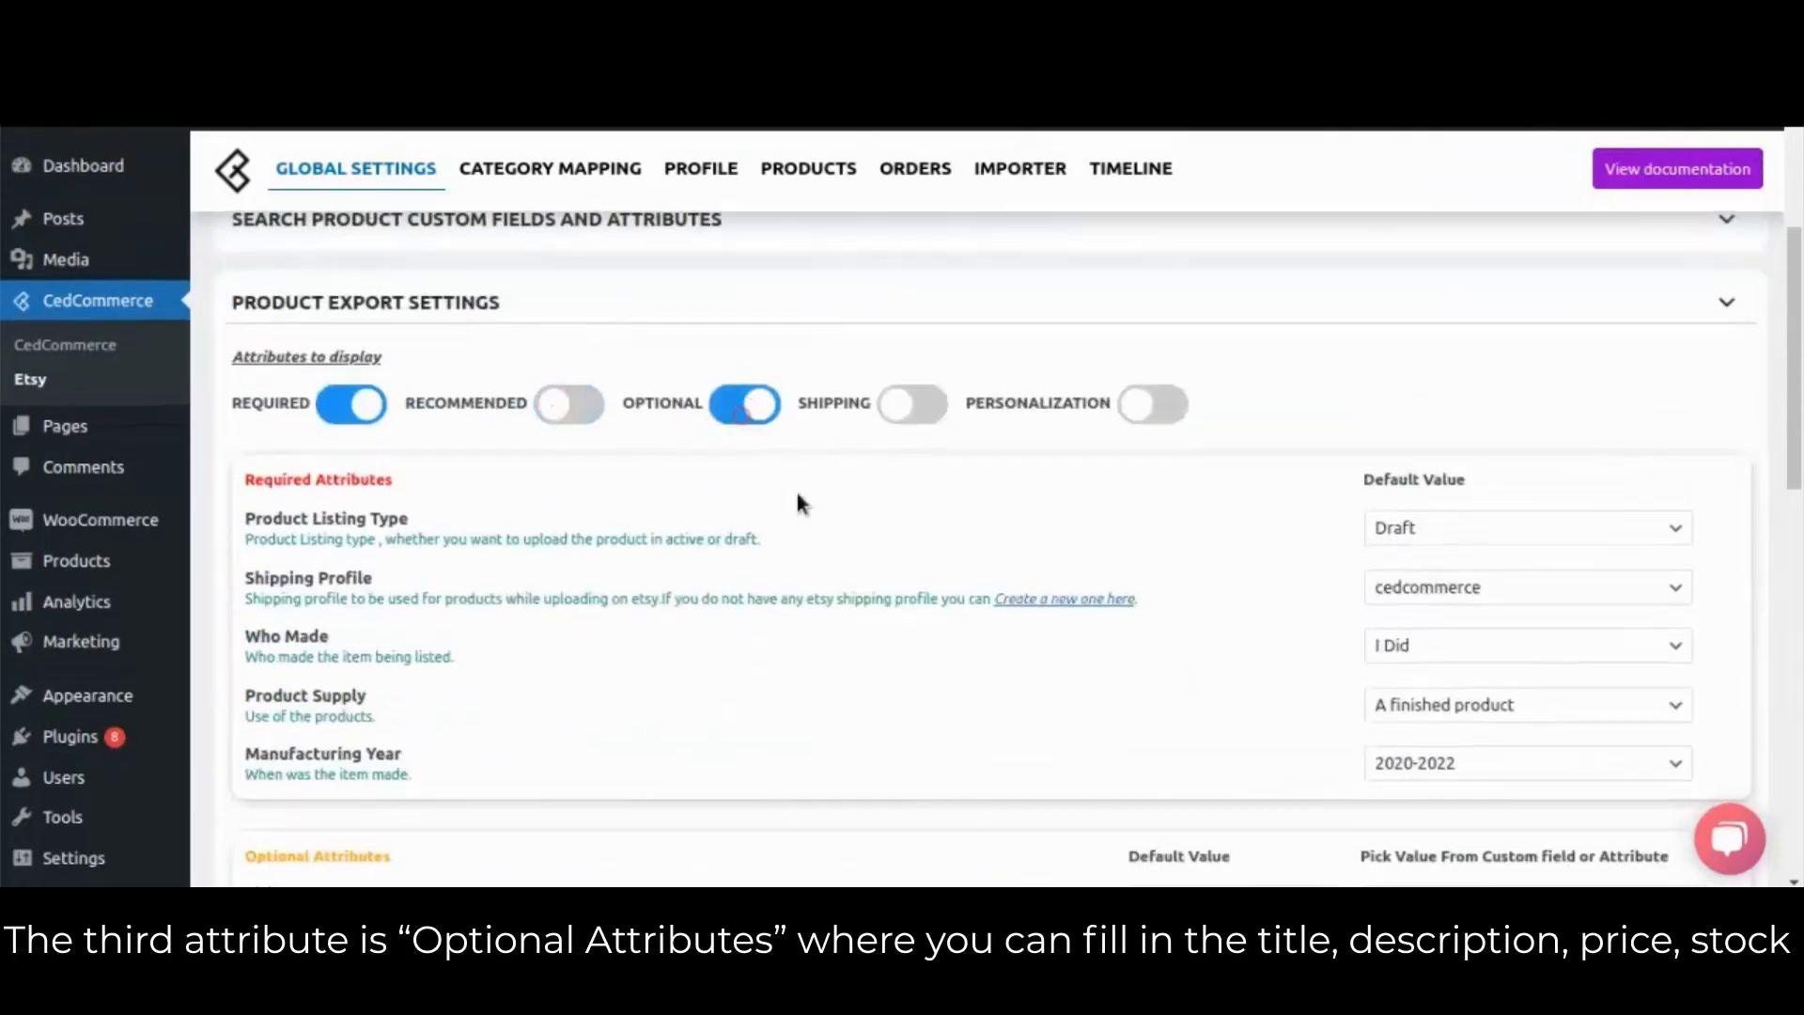
pyautogui.scroll(-10, 797, 489)
pyautogui.scroll(1, 797, 493)
pyautogui.click(1178, 351)
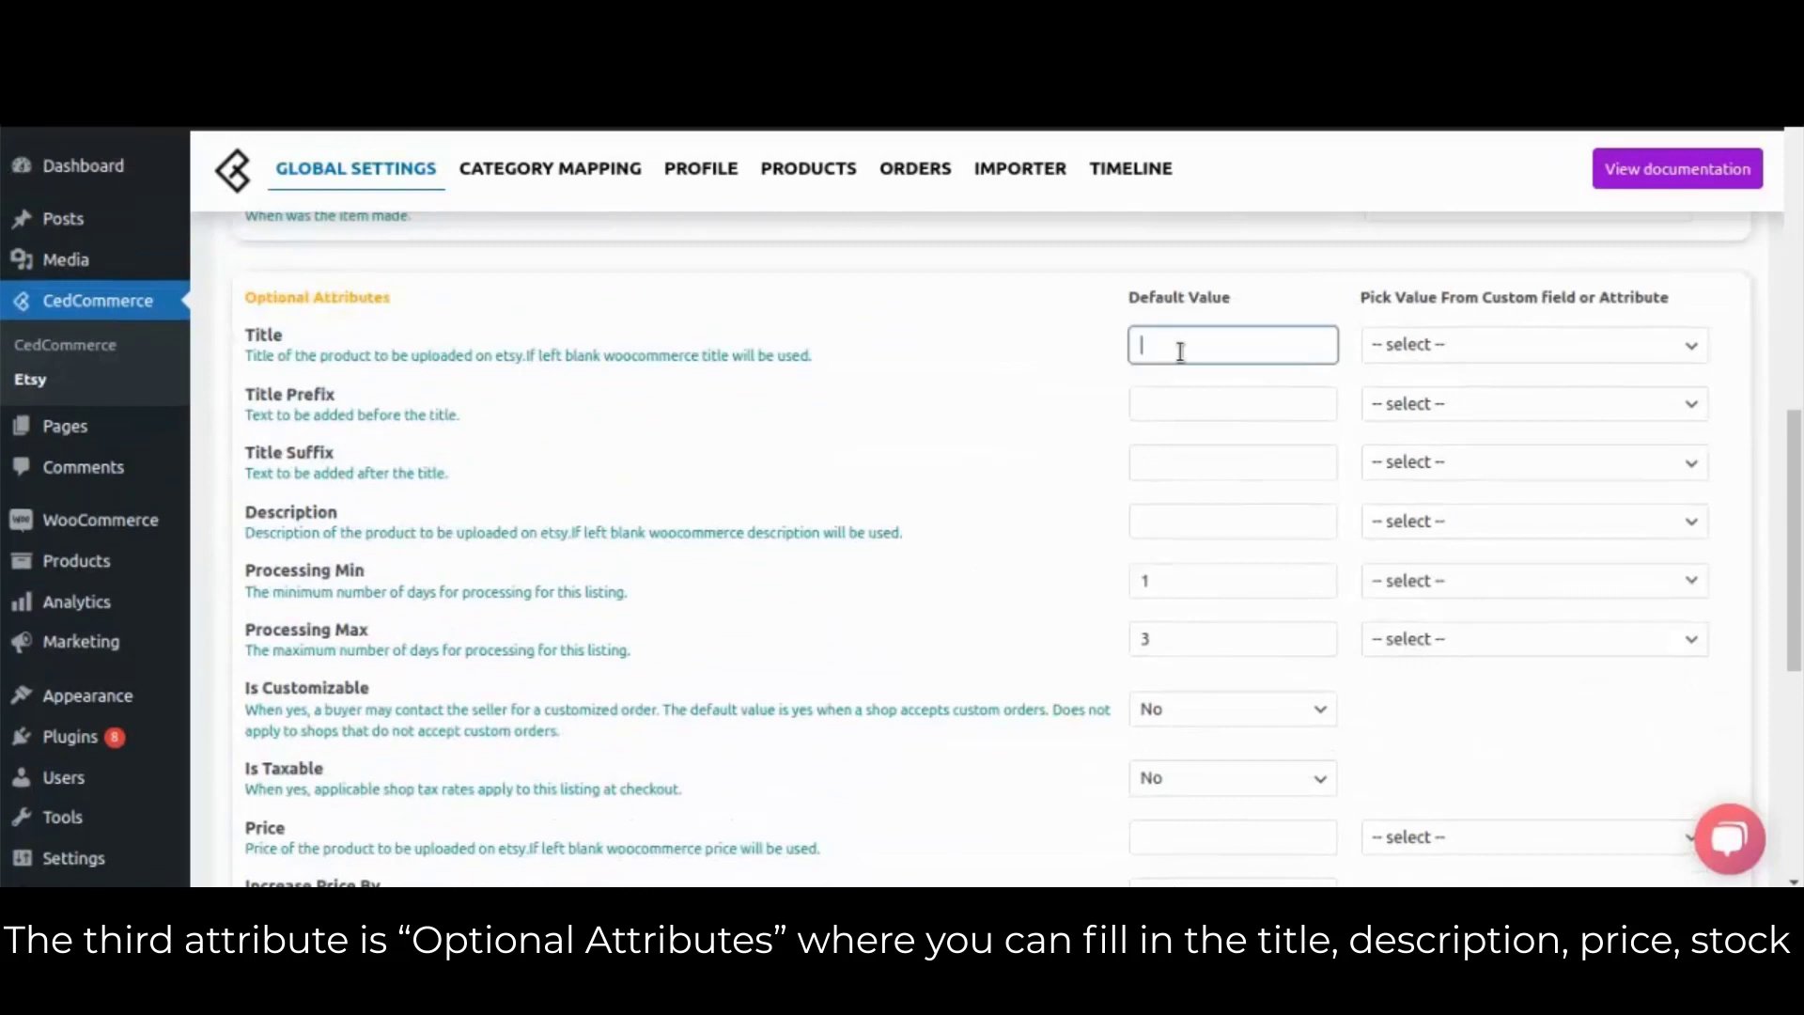
pyautogui.click(1156, 405)
pyautogui.click(1481, 361)
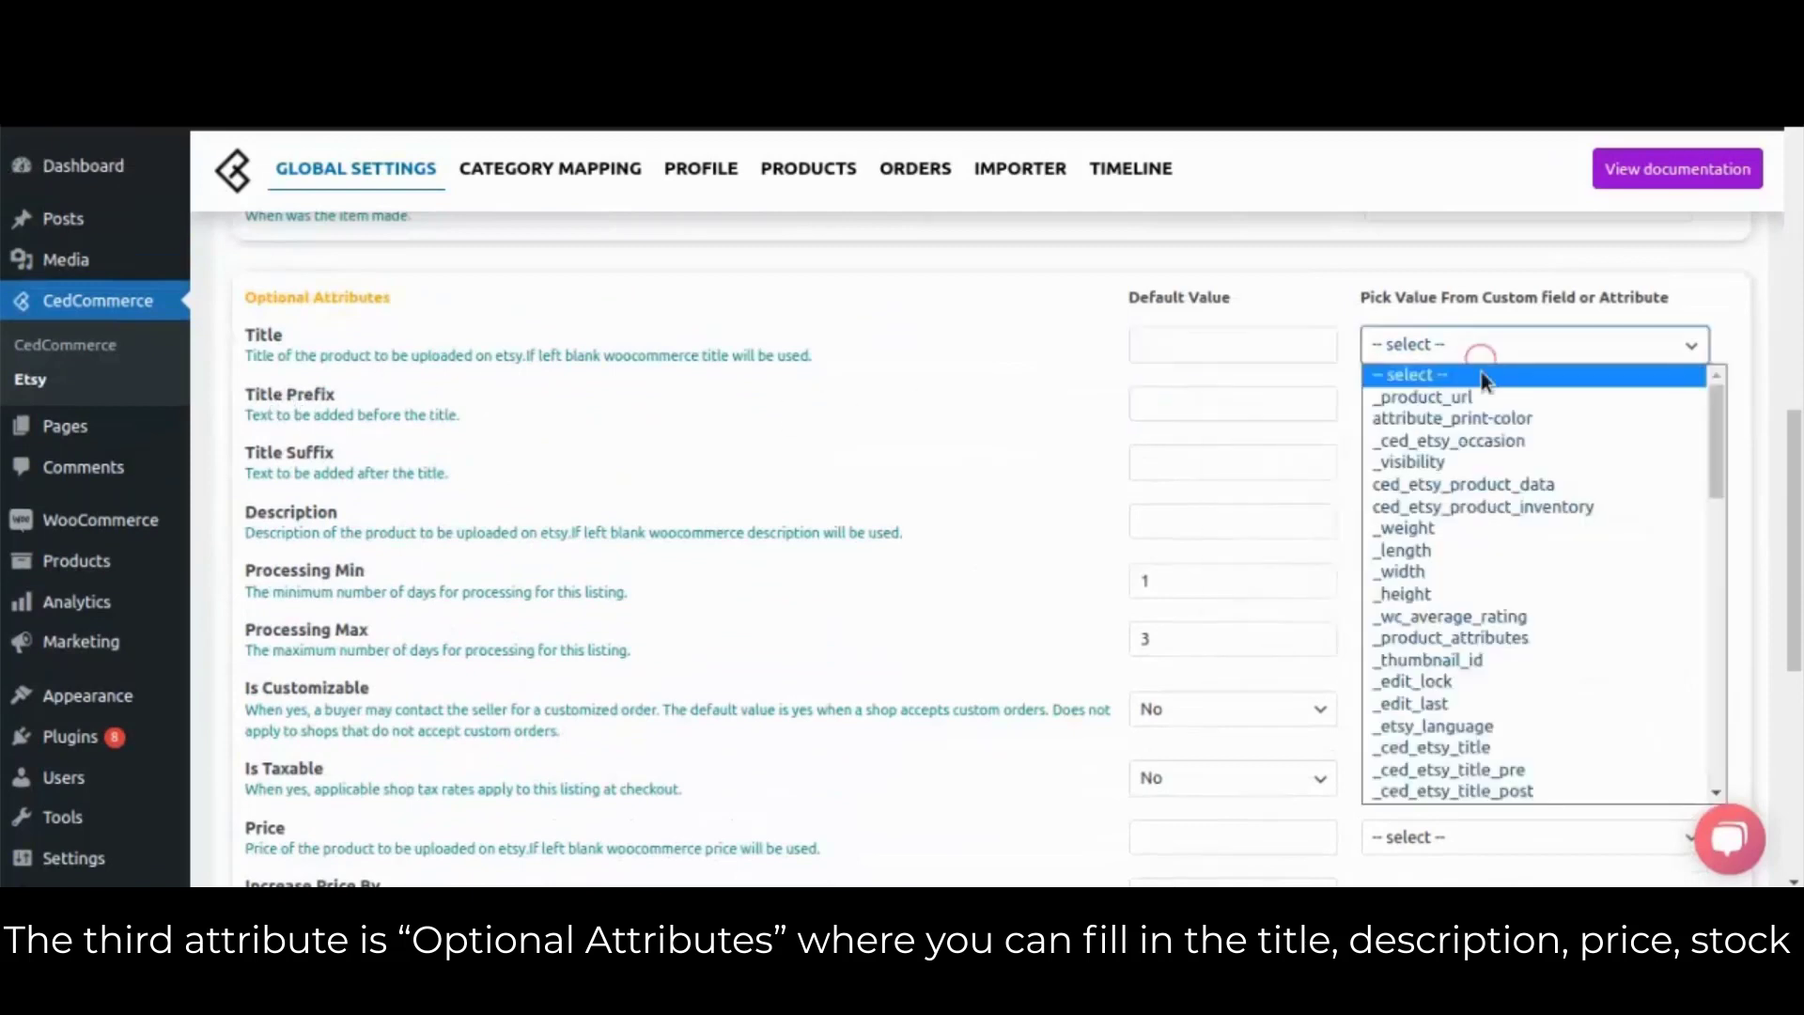
pyautogui.press('Escape')
pyautogui.click(1501, 409)
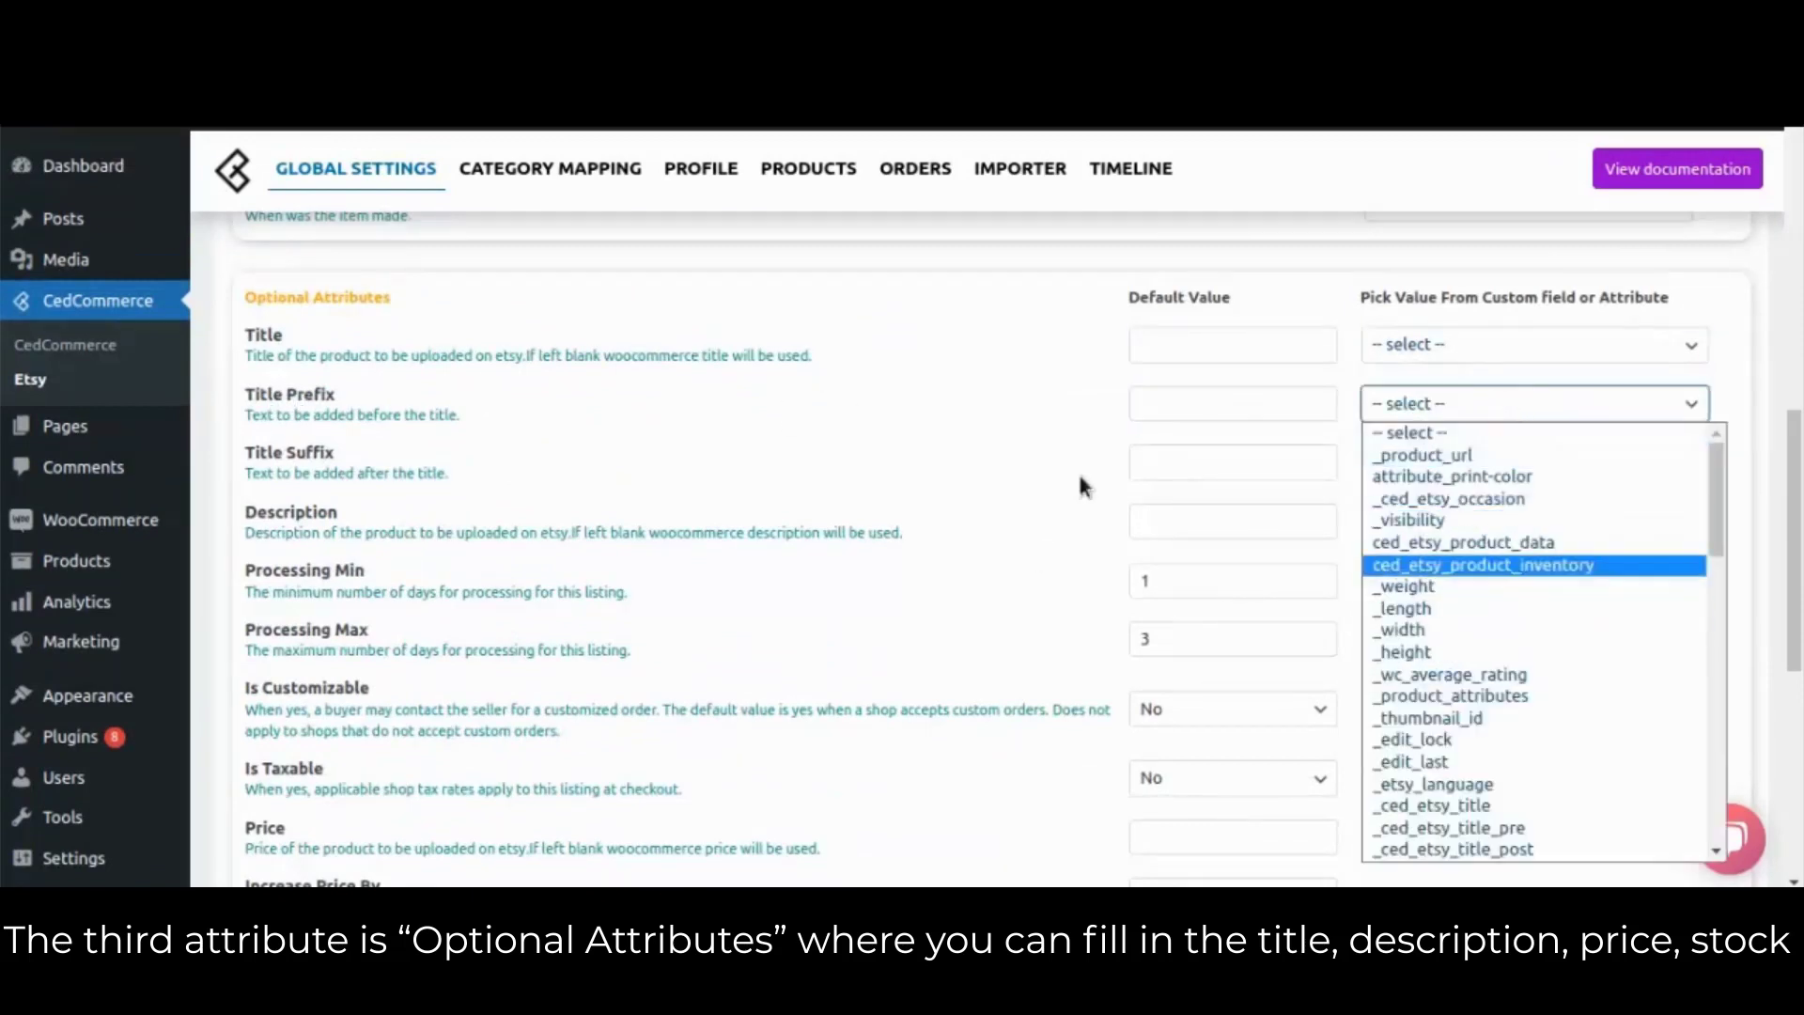
pyautogui.press('Escape')
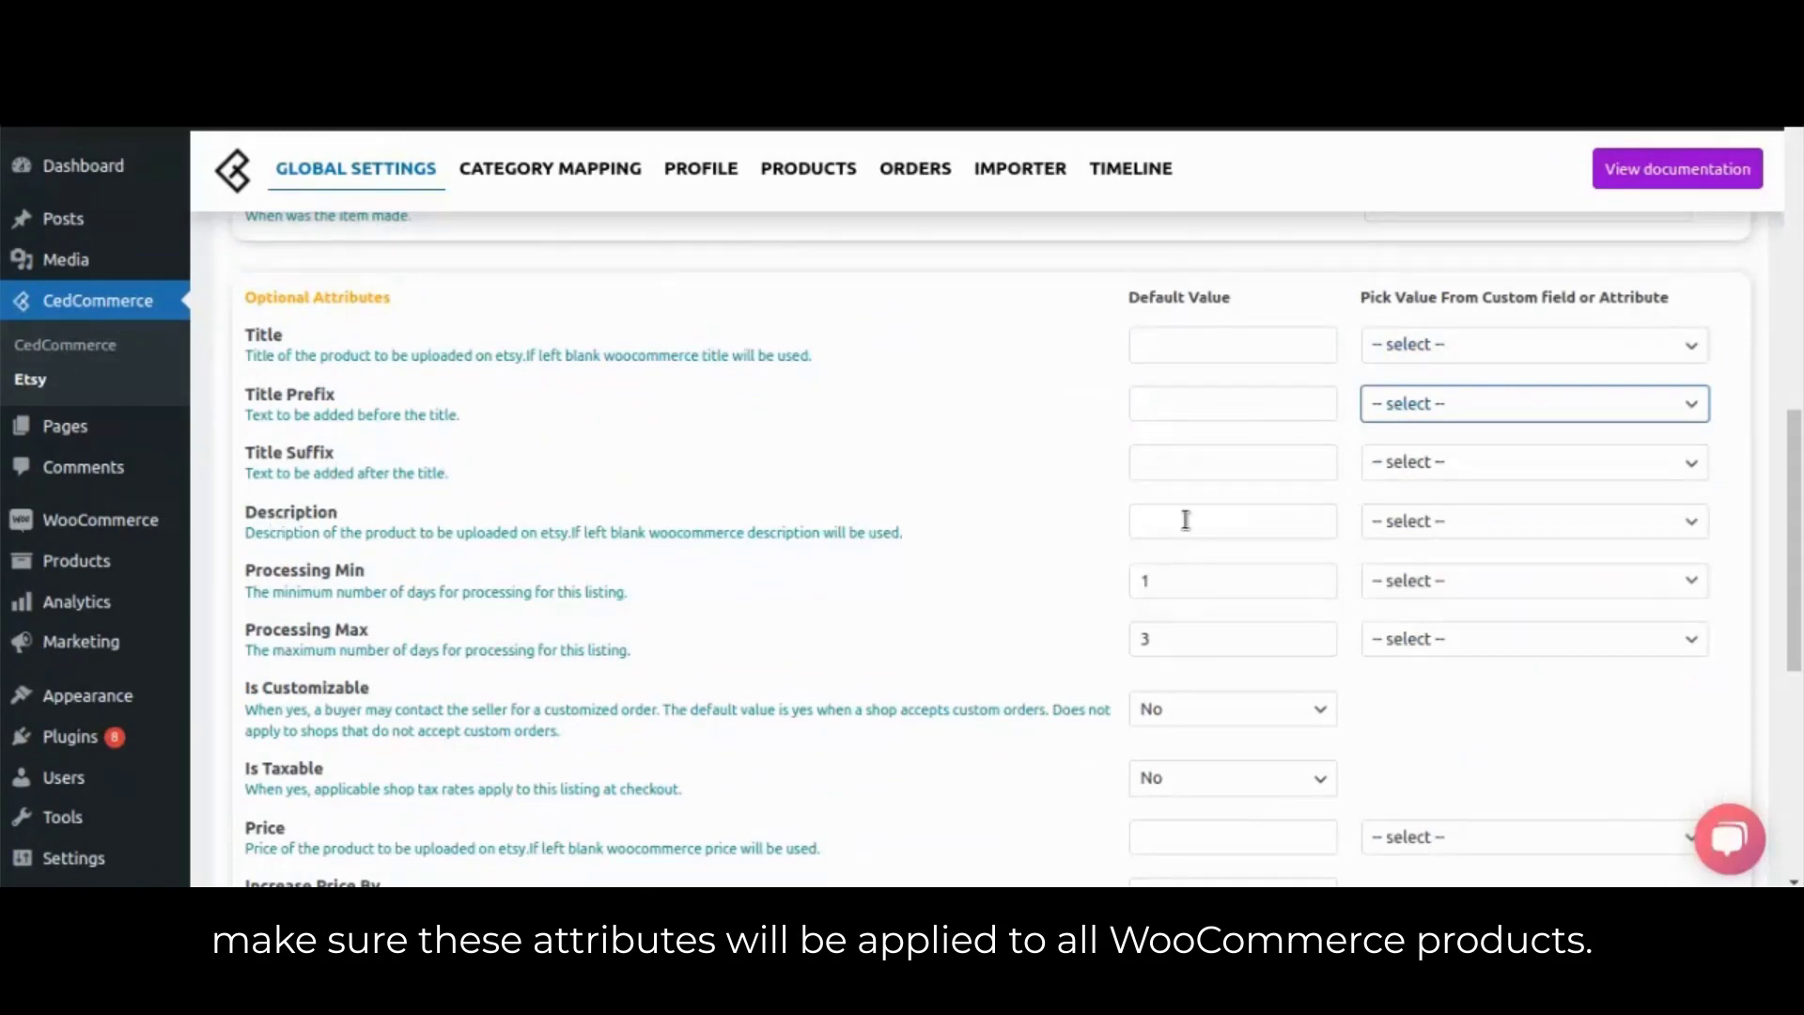
# Examine the Is Customizable, Is Taxable, Price and Increase Price By options among the optional attributes
pyautogui.scroll(-3, 1186, 520)
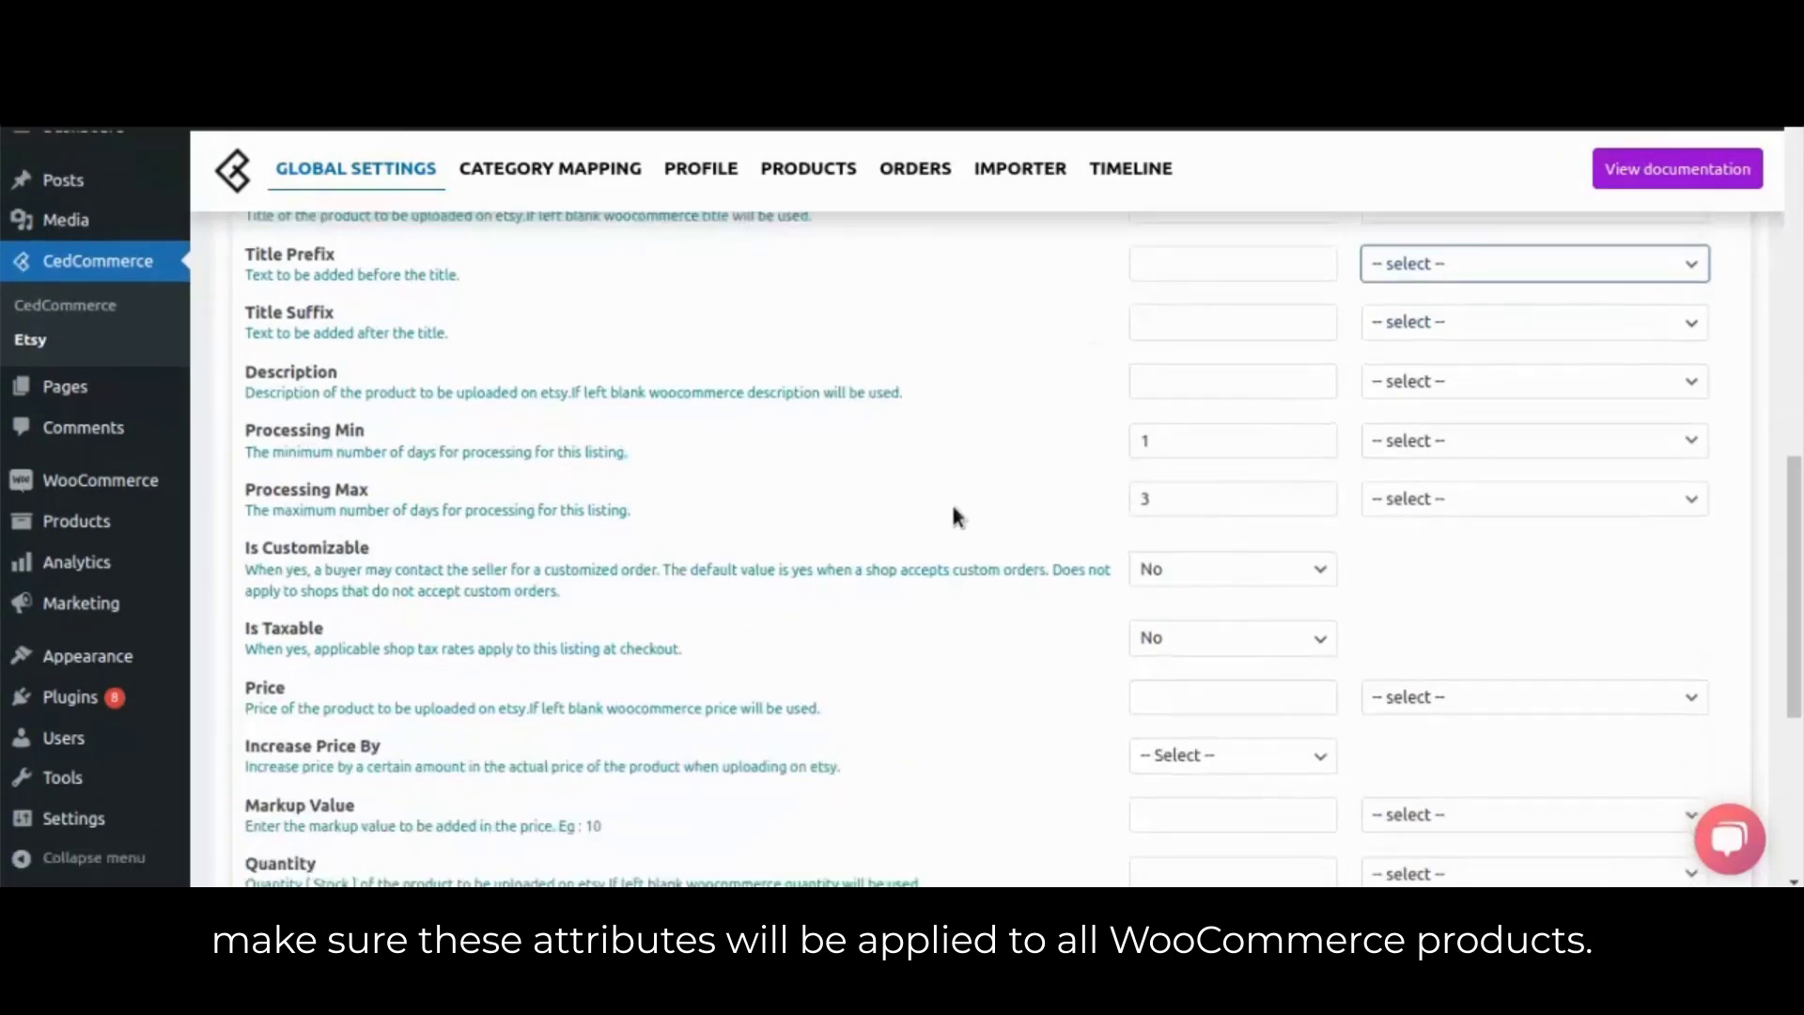
pyautogui.scroll(-4, 1188, 407)
pyautogui.click(1189, 355)
pyautogui.click(1200, 434)
pyautogui.click(1195, 428)
pyautogui.click(1199, 503)
pyautogui.click(1174, 547)
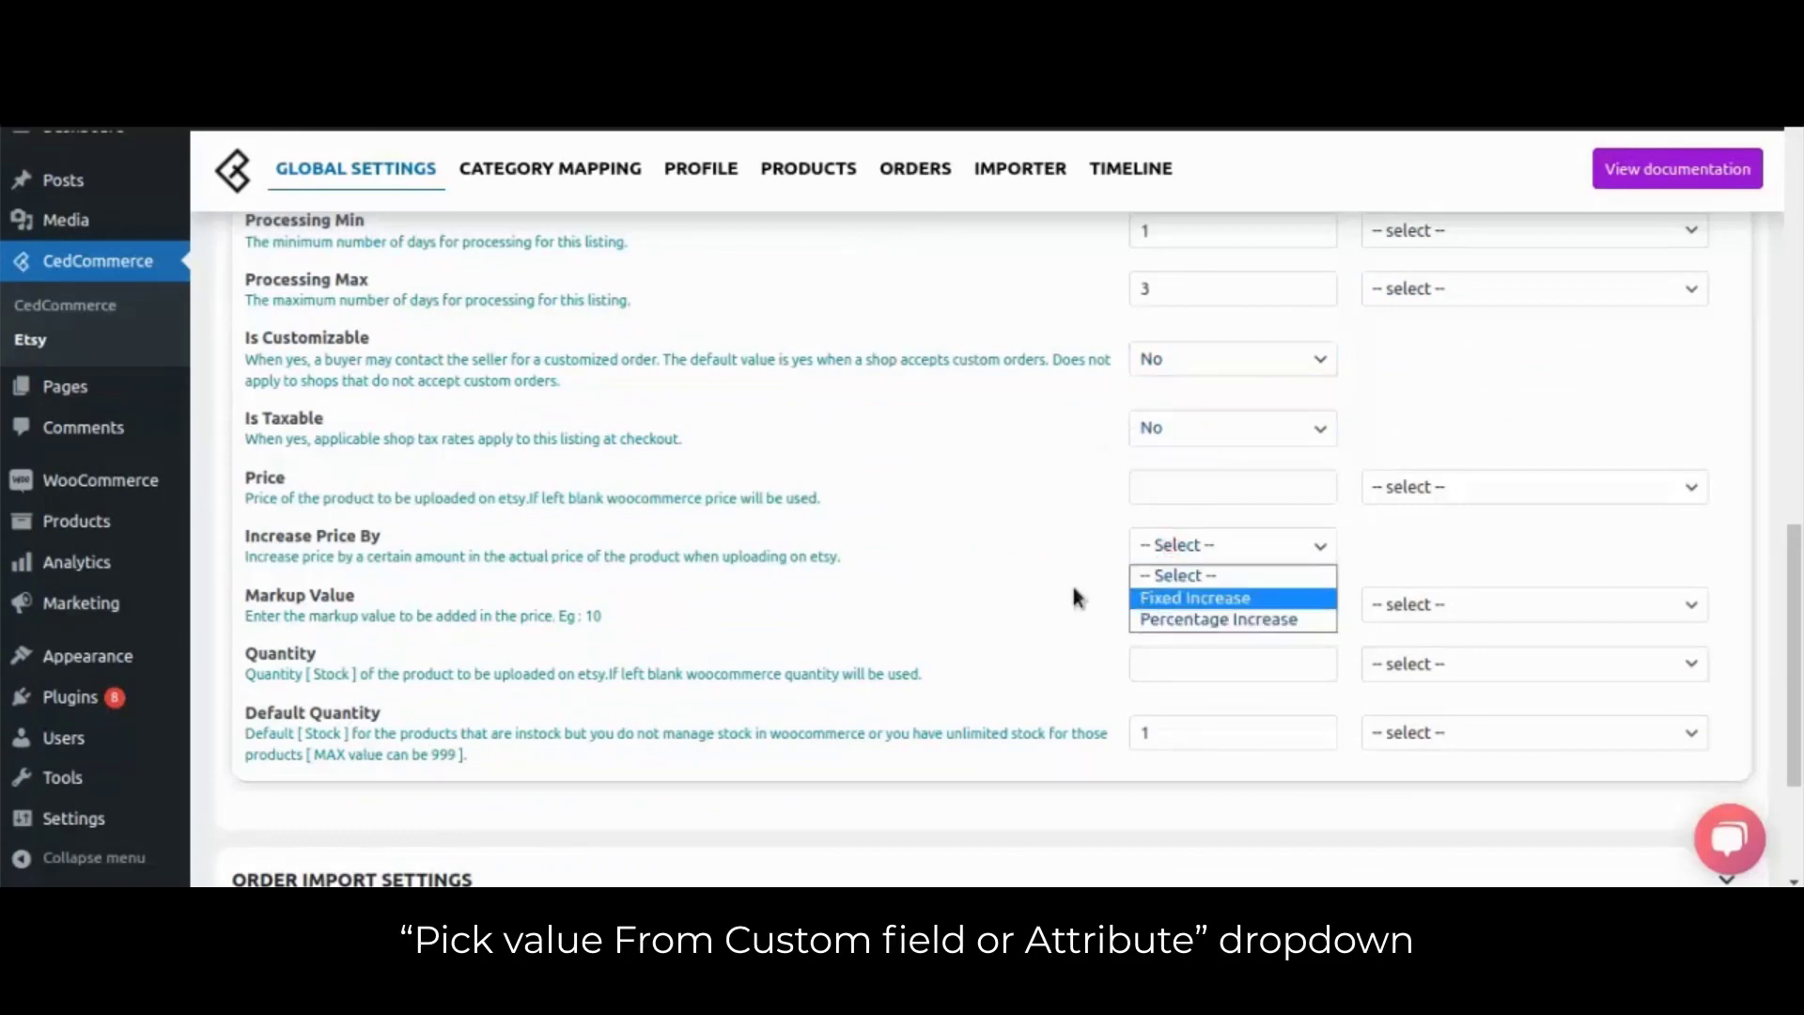
# Hide the optional attributes and display the shipping attributes to examine the weight, dimension and unit fields
pyautogui.scroll(-1, 1078, 597)
pyautogui.scroll(15, 866, 495)
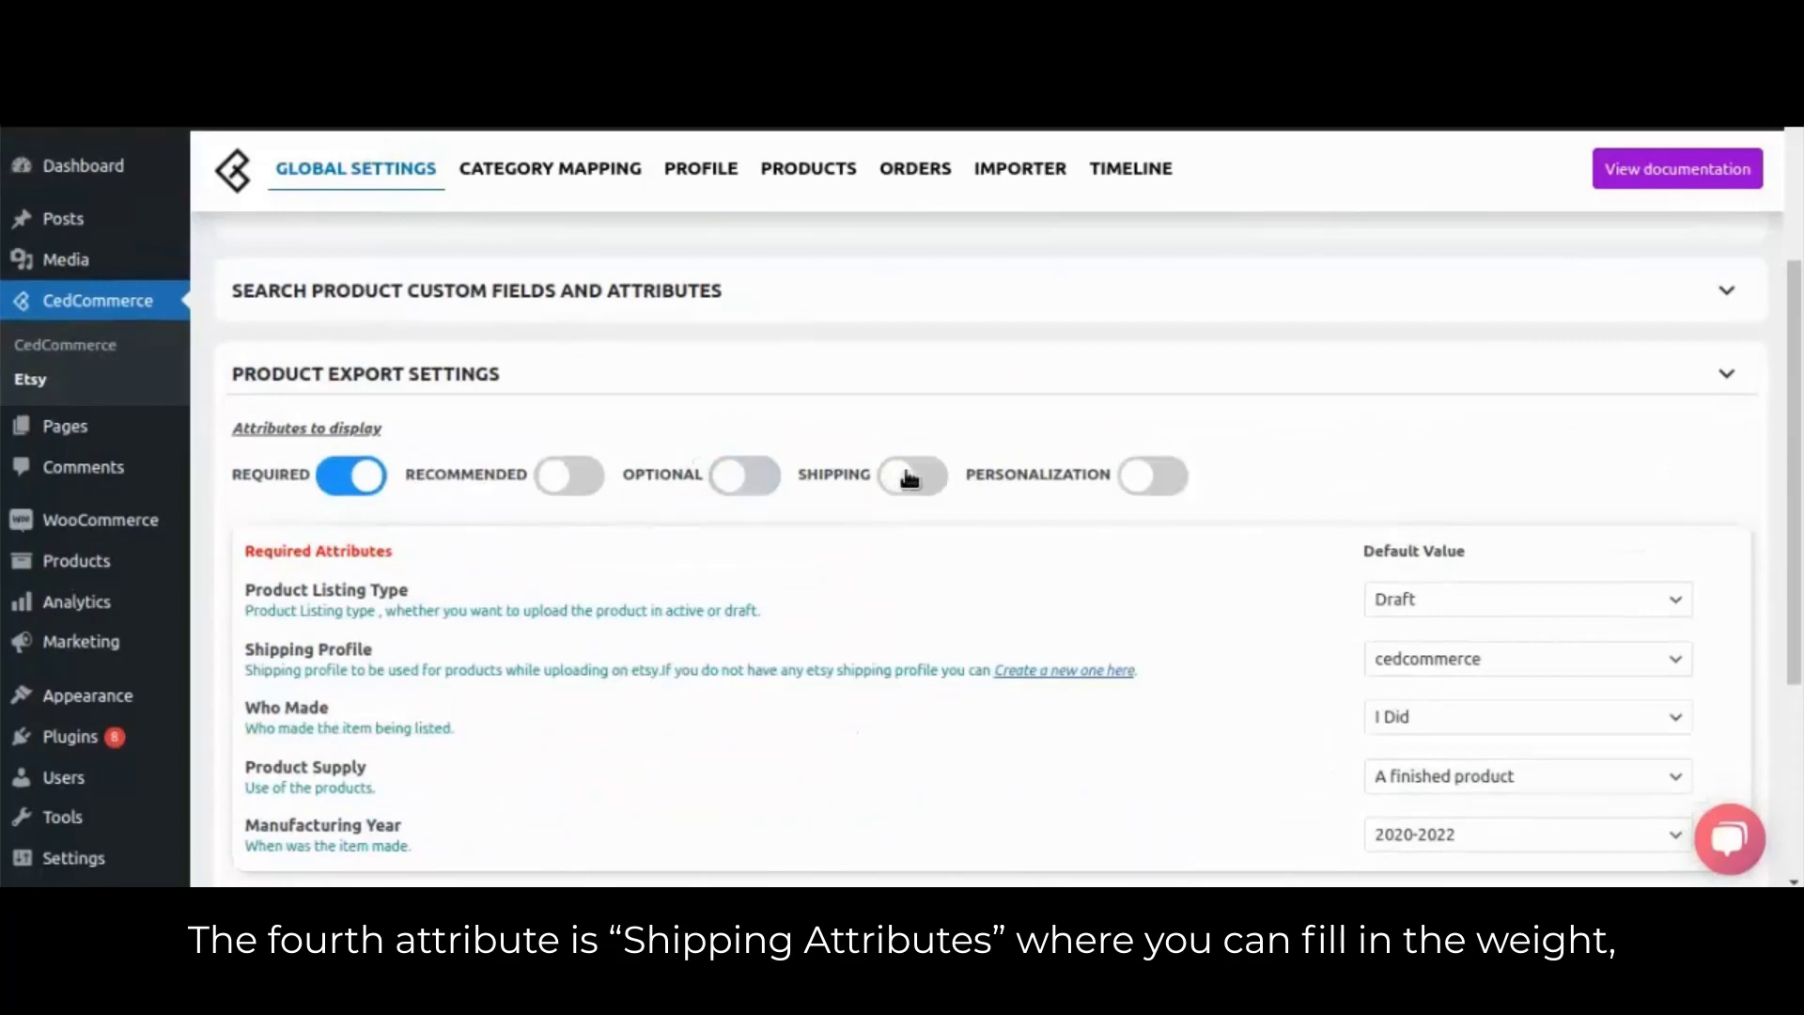
pyautogui.click(912, 476)
pyautogui.scroll(-7, 911, 475)
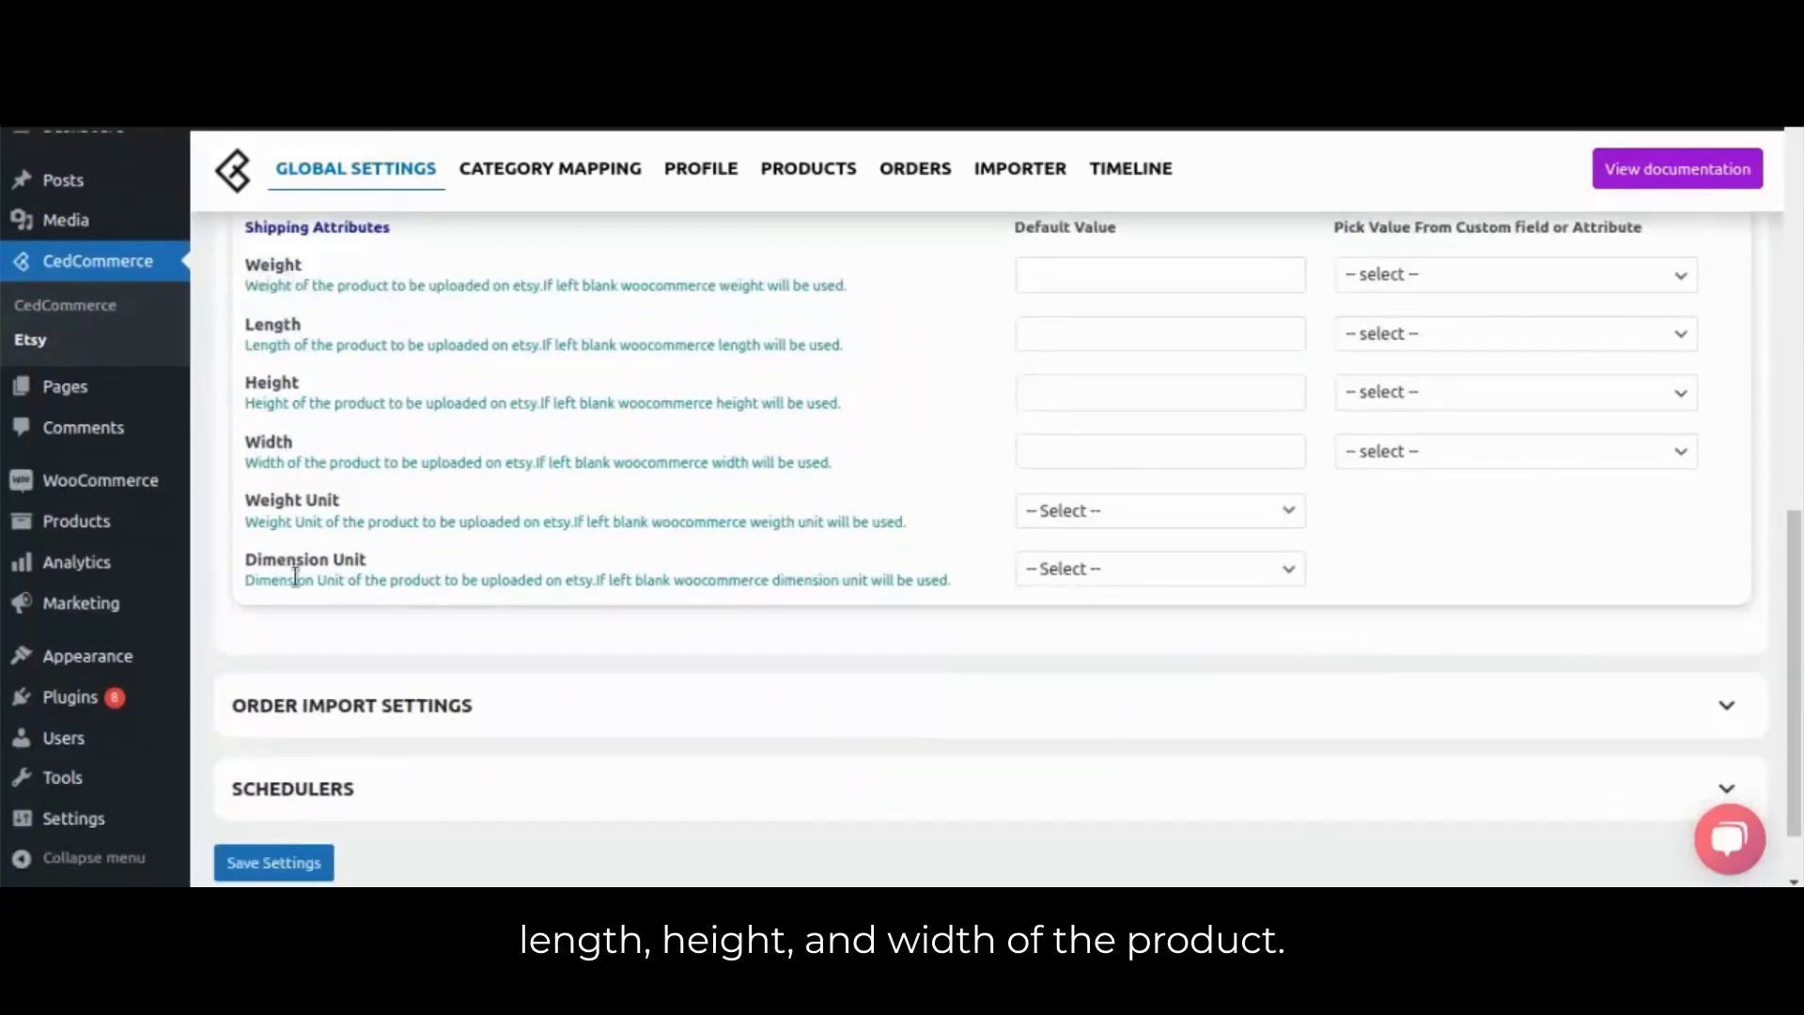
# Check the default value choices for Weight Unit and Dimension Unit without selecting any
pyautogui.click(1071, 522)
pyautogui.click(974, 557)
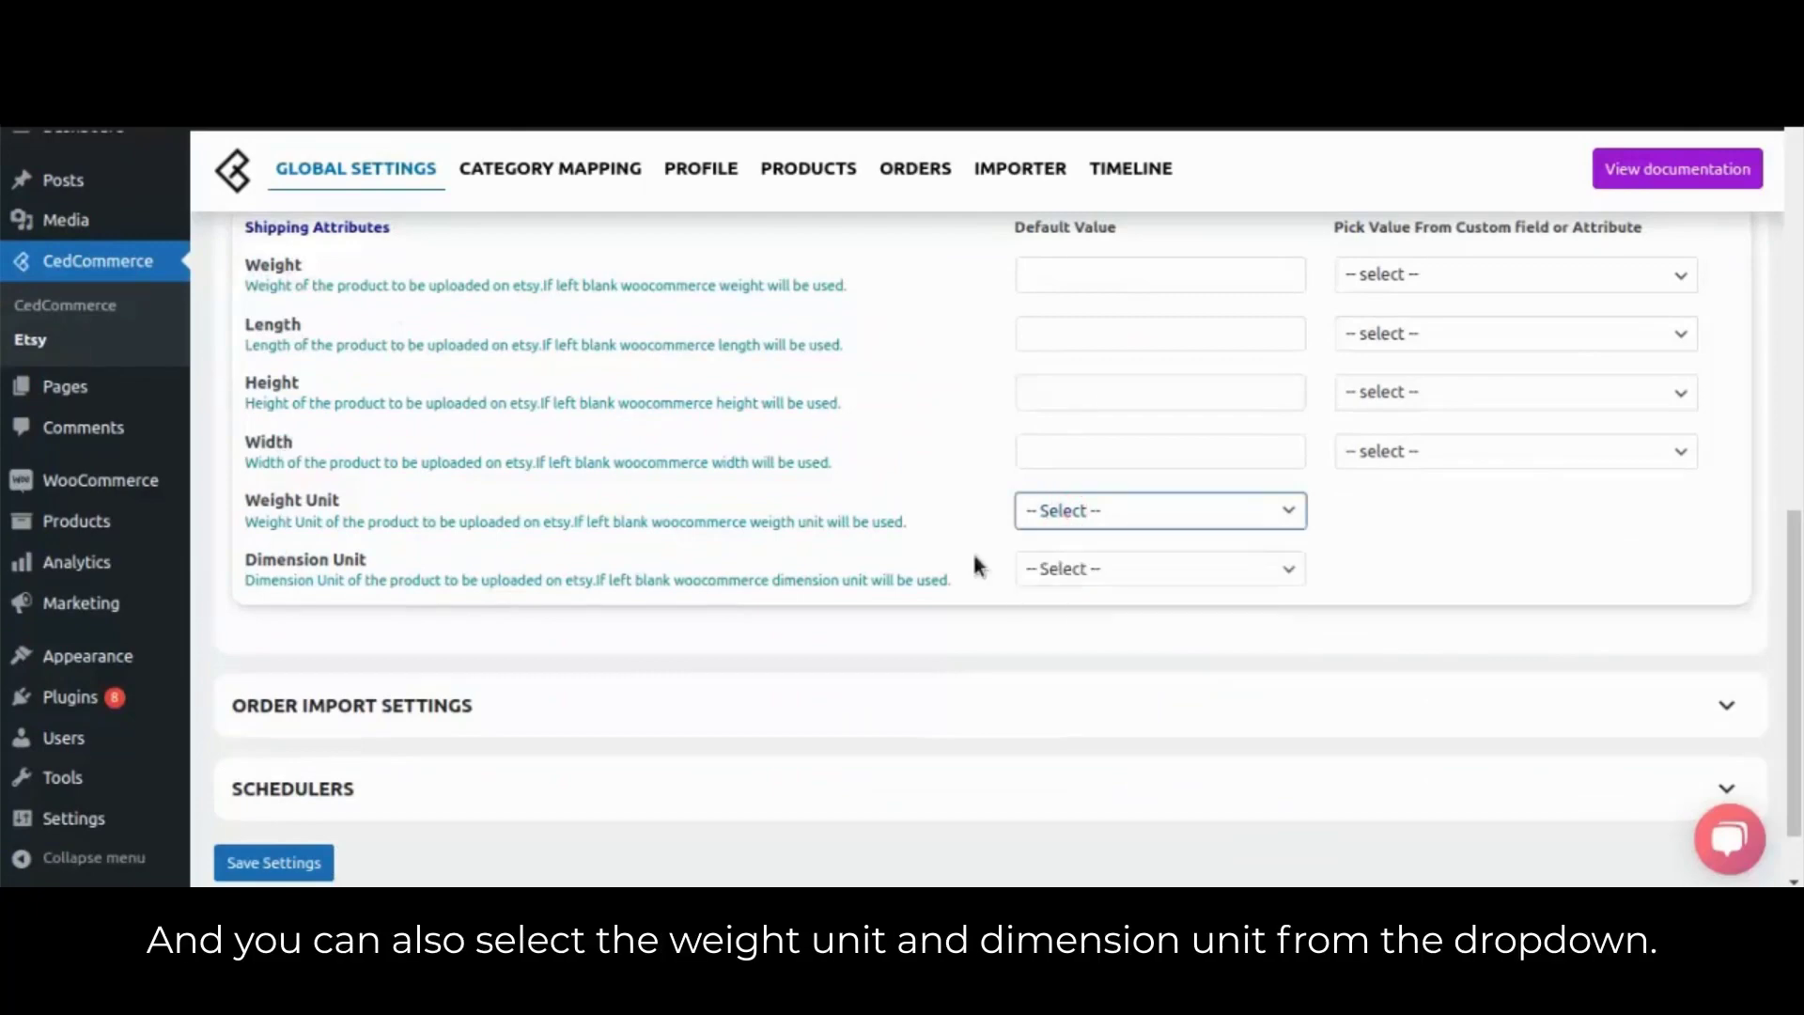
pyautogui.click(1038, 575)
pyautogui.click(940, 531)
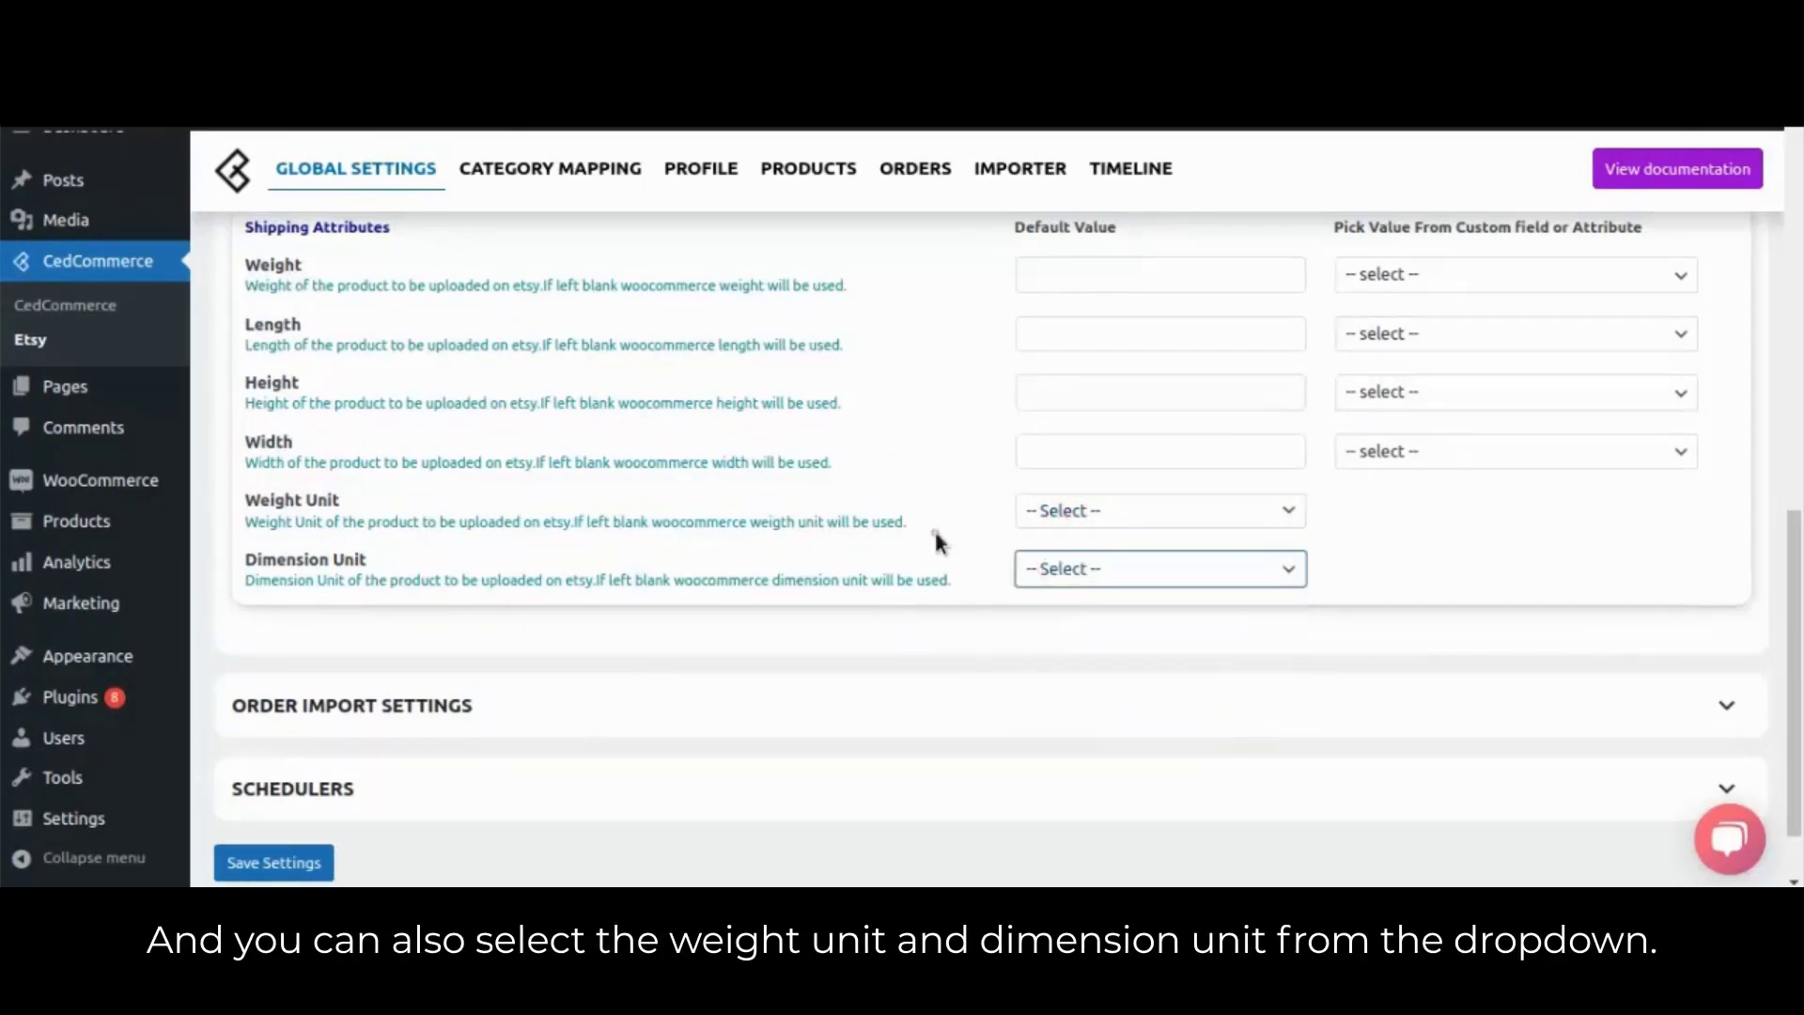
# Show the personalization attributes instead of the shipping attributes and examine the value choices for personalization, character limit and buyer instructions
pyautogui.scroll(5, 939, 526)
pyautogui.scroll(3, 940, 526)
pyautogui.click(911, 540)
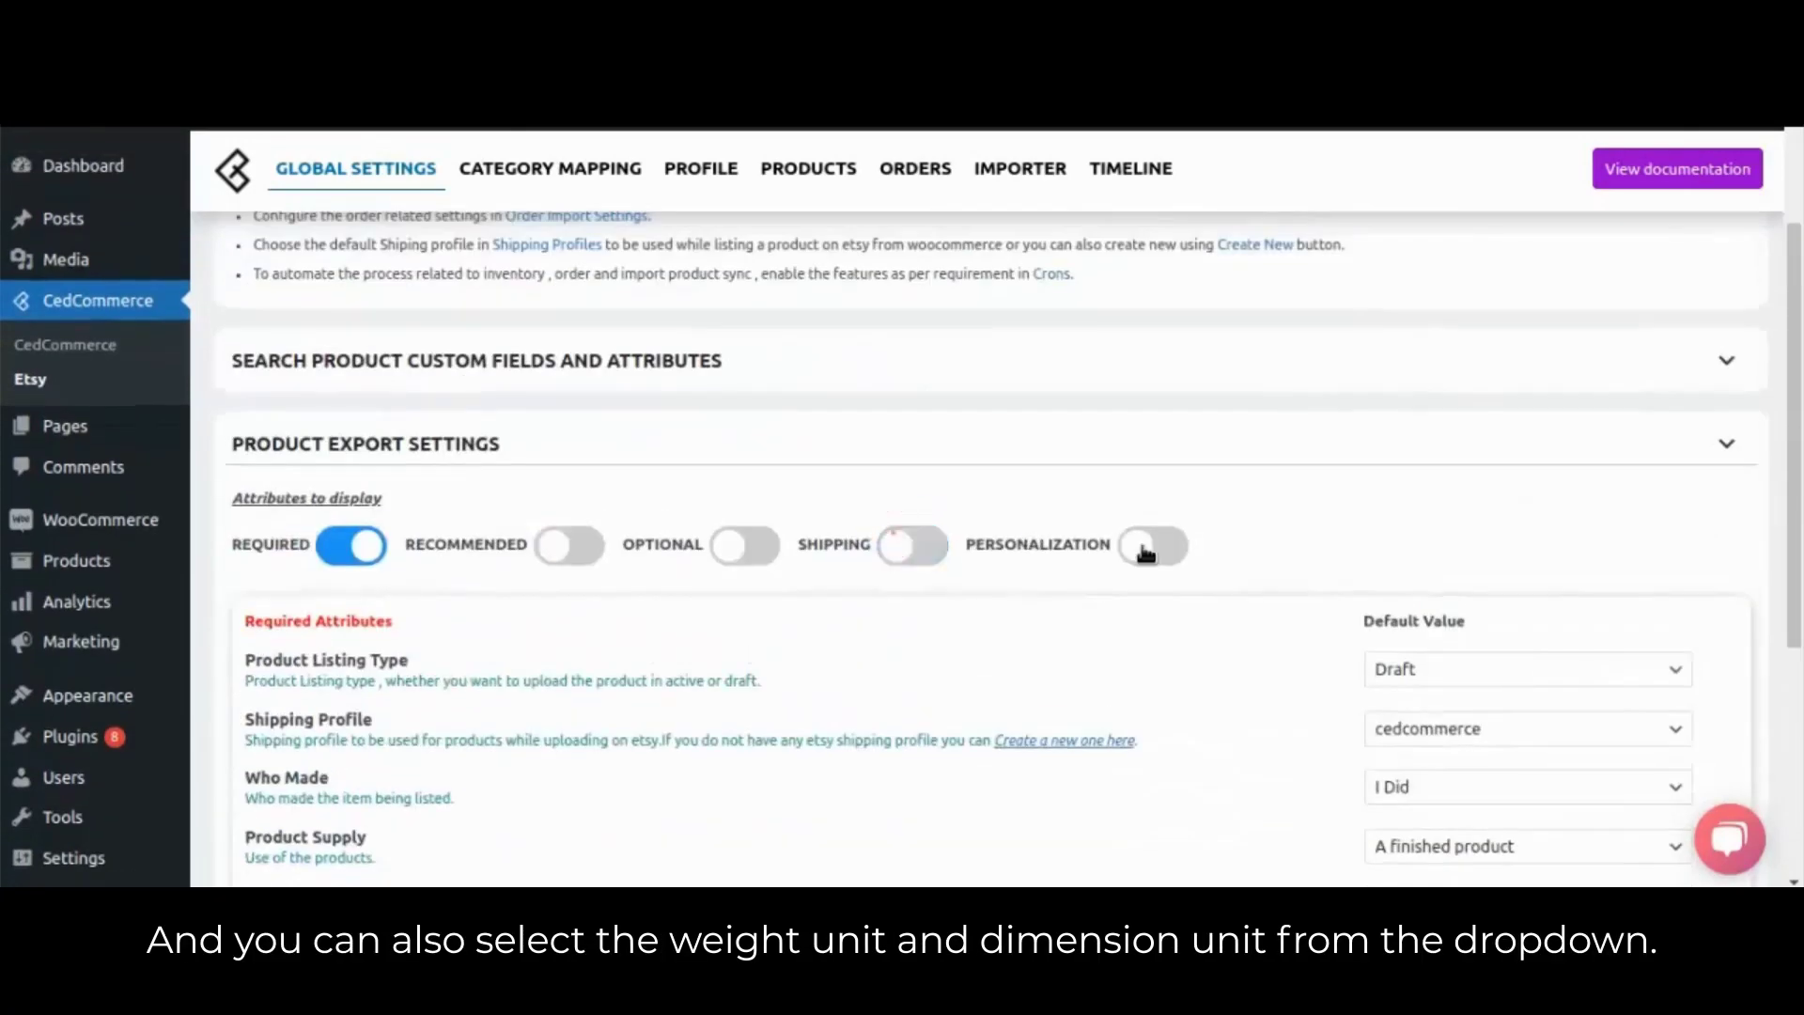
pyautogui.click(1152, 544)
pyautogui.scroll(-5, 1052, 544)
pyautogui.scroll(-3, 1046, 528)
pyautogui.click(1136, 346)
pyautogui.press('Escape')
pyautogui.click(1156, 414)
pyautogui.click(1003, 367)
pyautogui.click(1228, 508)
pyautogui.click(1159, 569)
pyautogui.click(1436, 498)
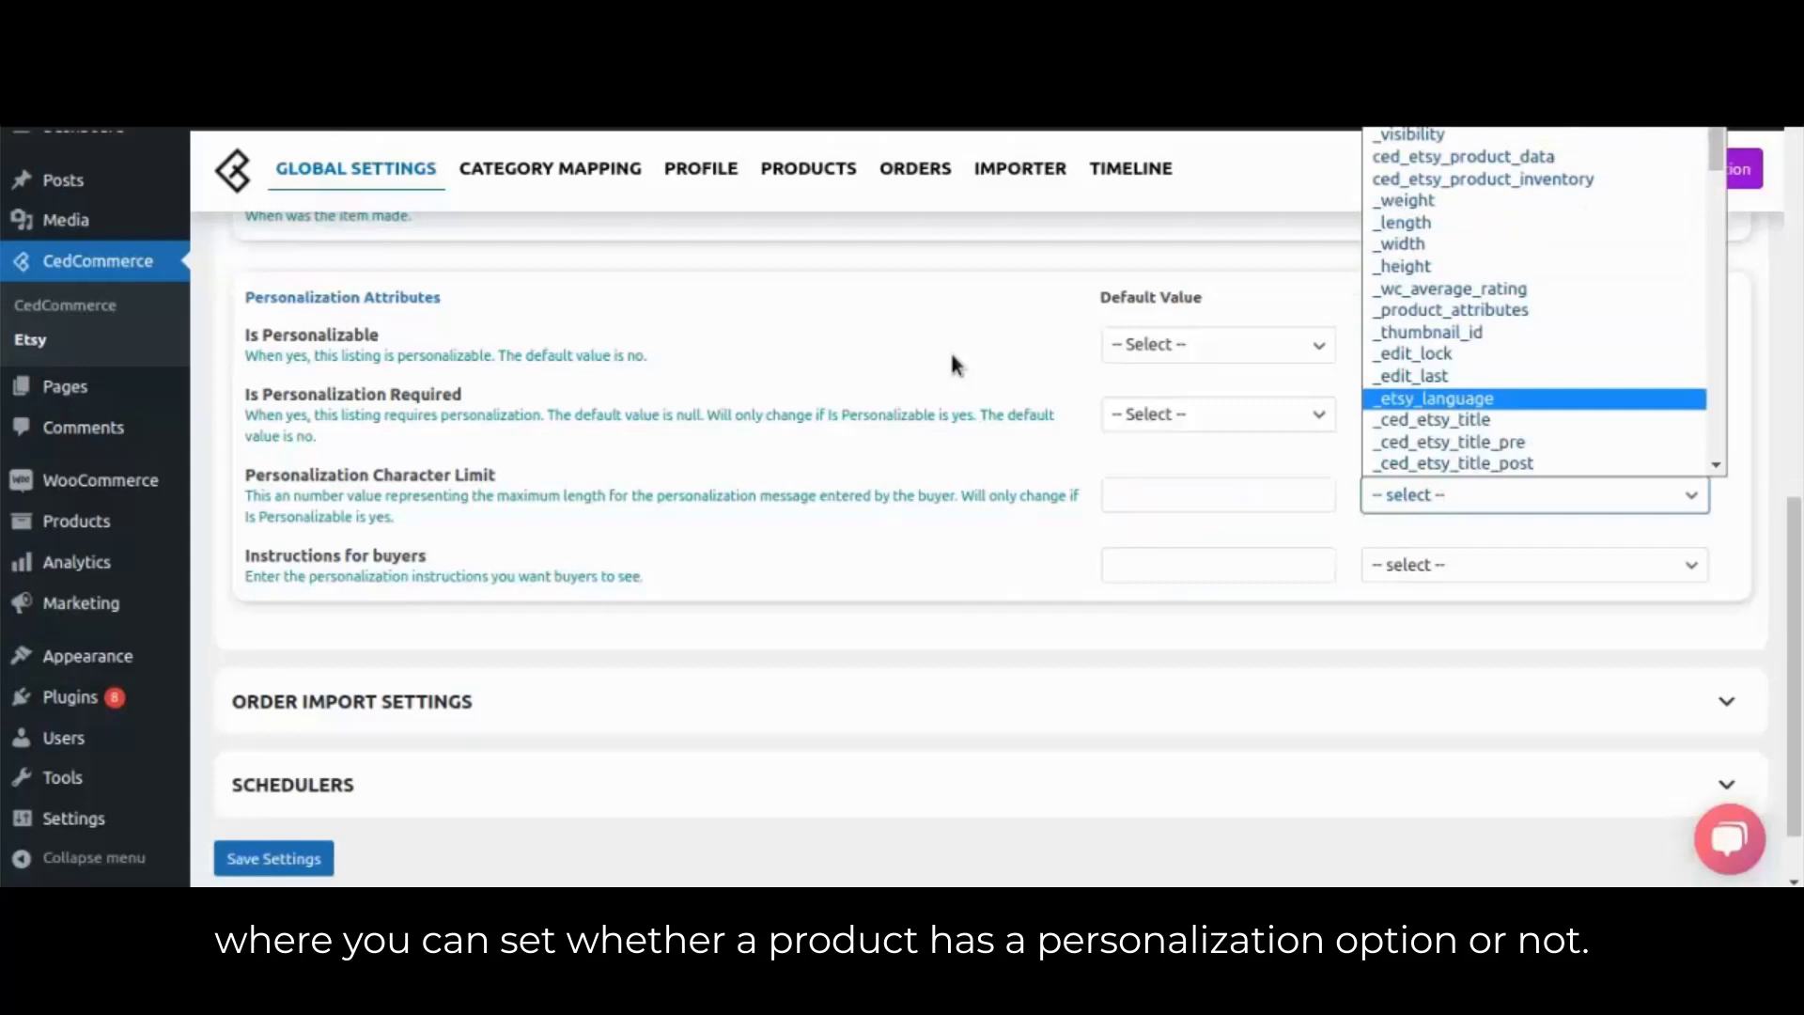
# Hide the personalization attributes in the product export settings
pyautogui.scroll(5, 949, 353)
pyautogui.scroll(3, 949, 355)
pyautogui.click(1154, 615)
# Expand the Order Import Settings and choose Processing as the default WooCommerce order status
pyautogui.scroll(-5, 1104, 550)
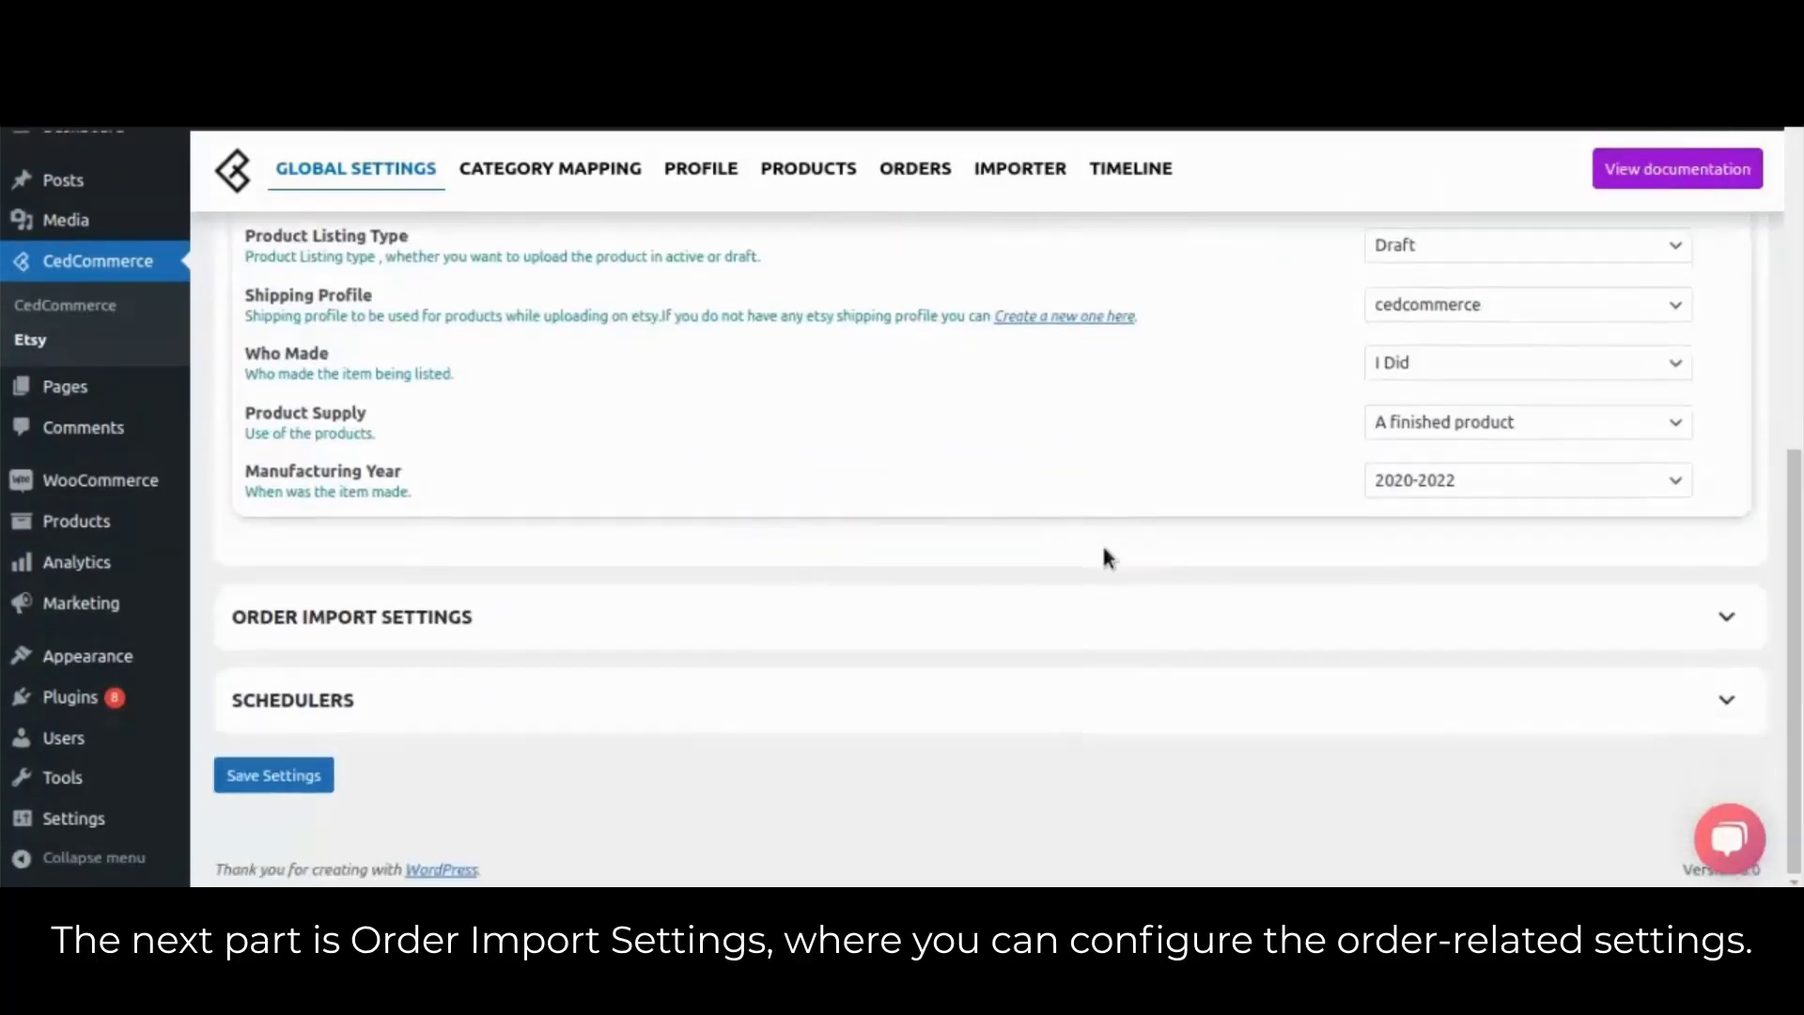
pyautogui.click(560, 625)
pyautogui.scroll(-2, 624, 460)
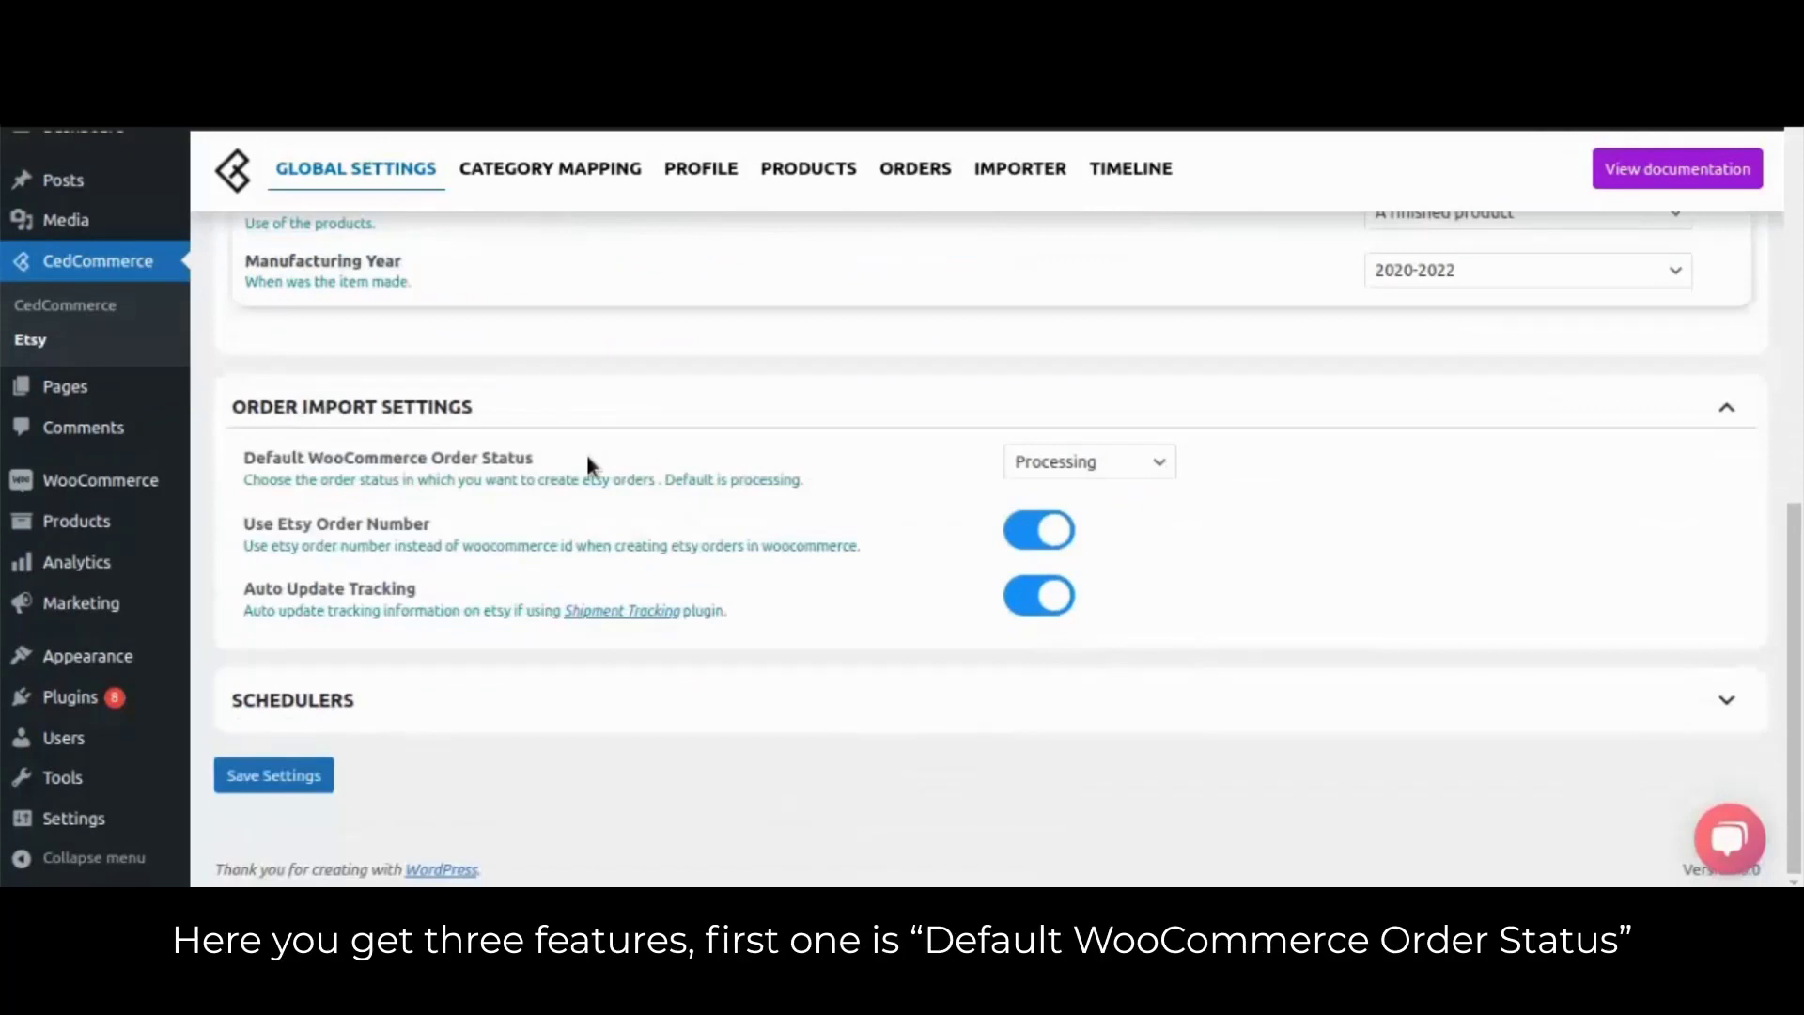
pyautogui.click(1135, 464)
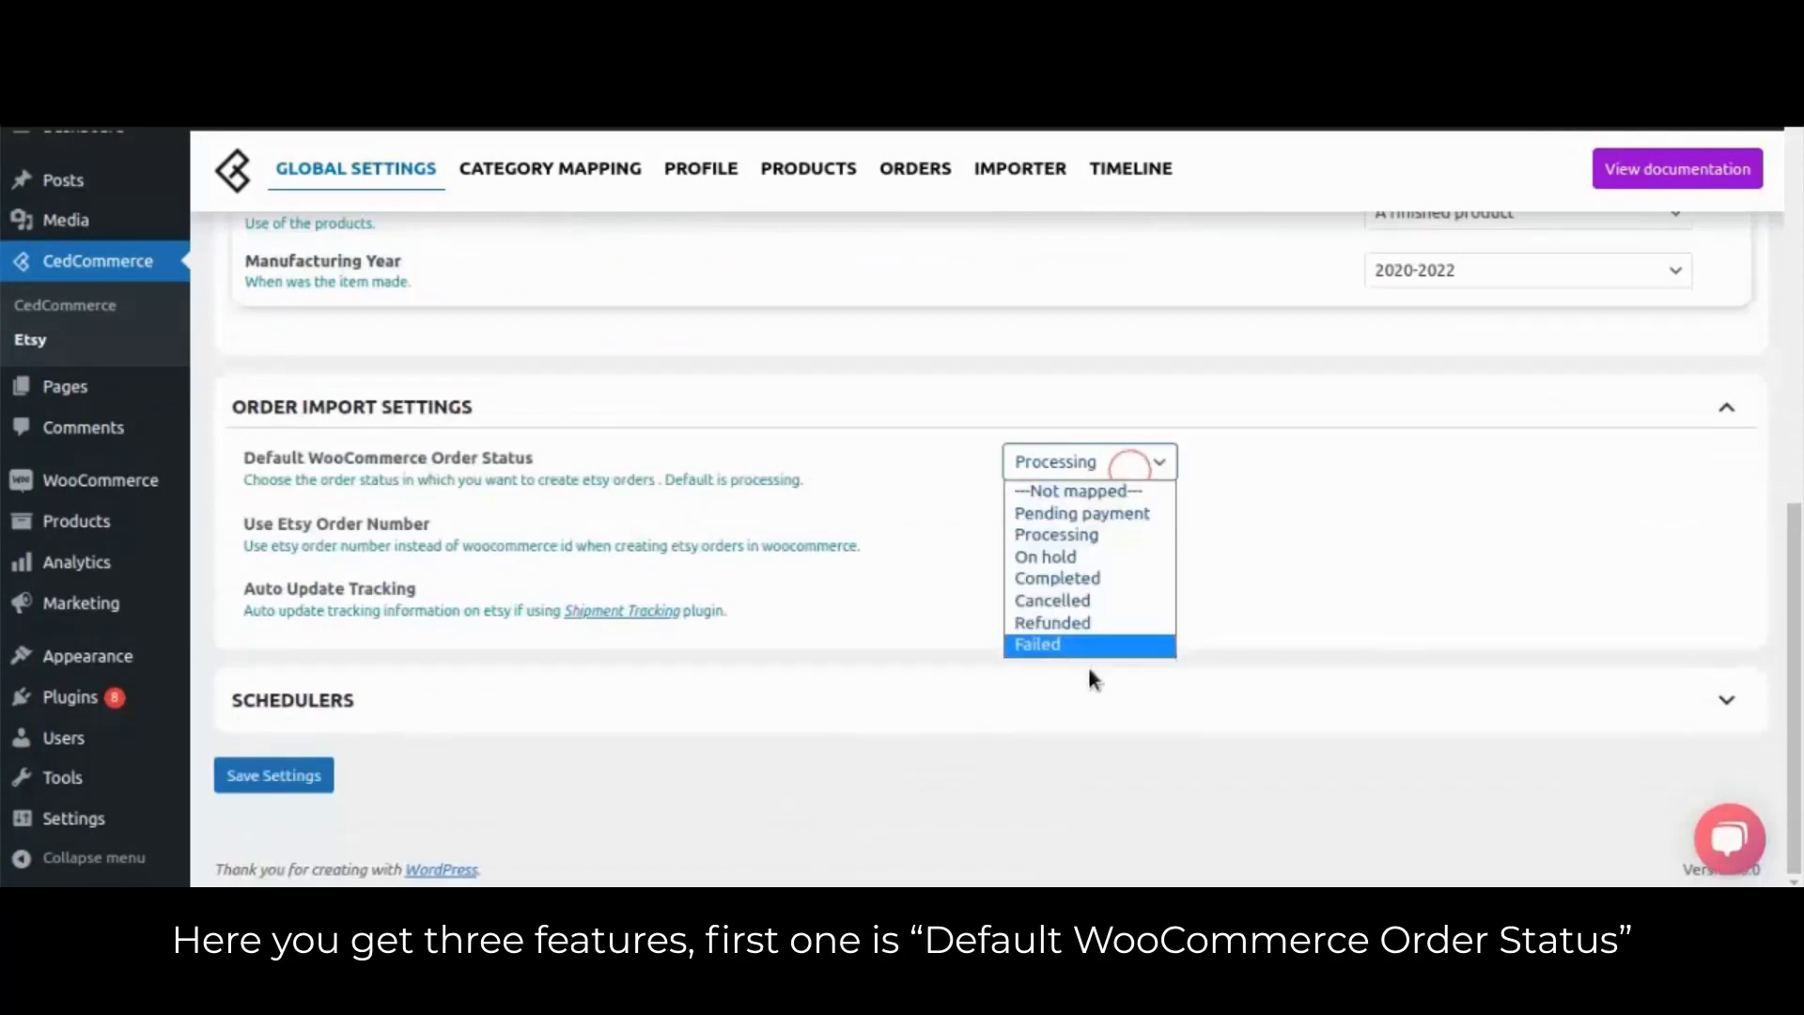
pyautogui.click(1061, 541)
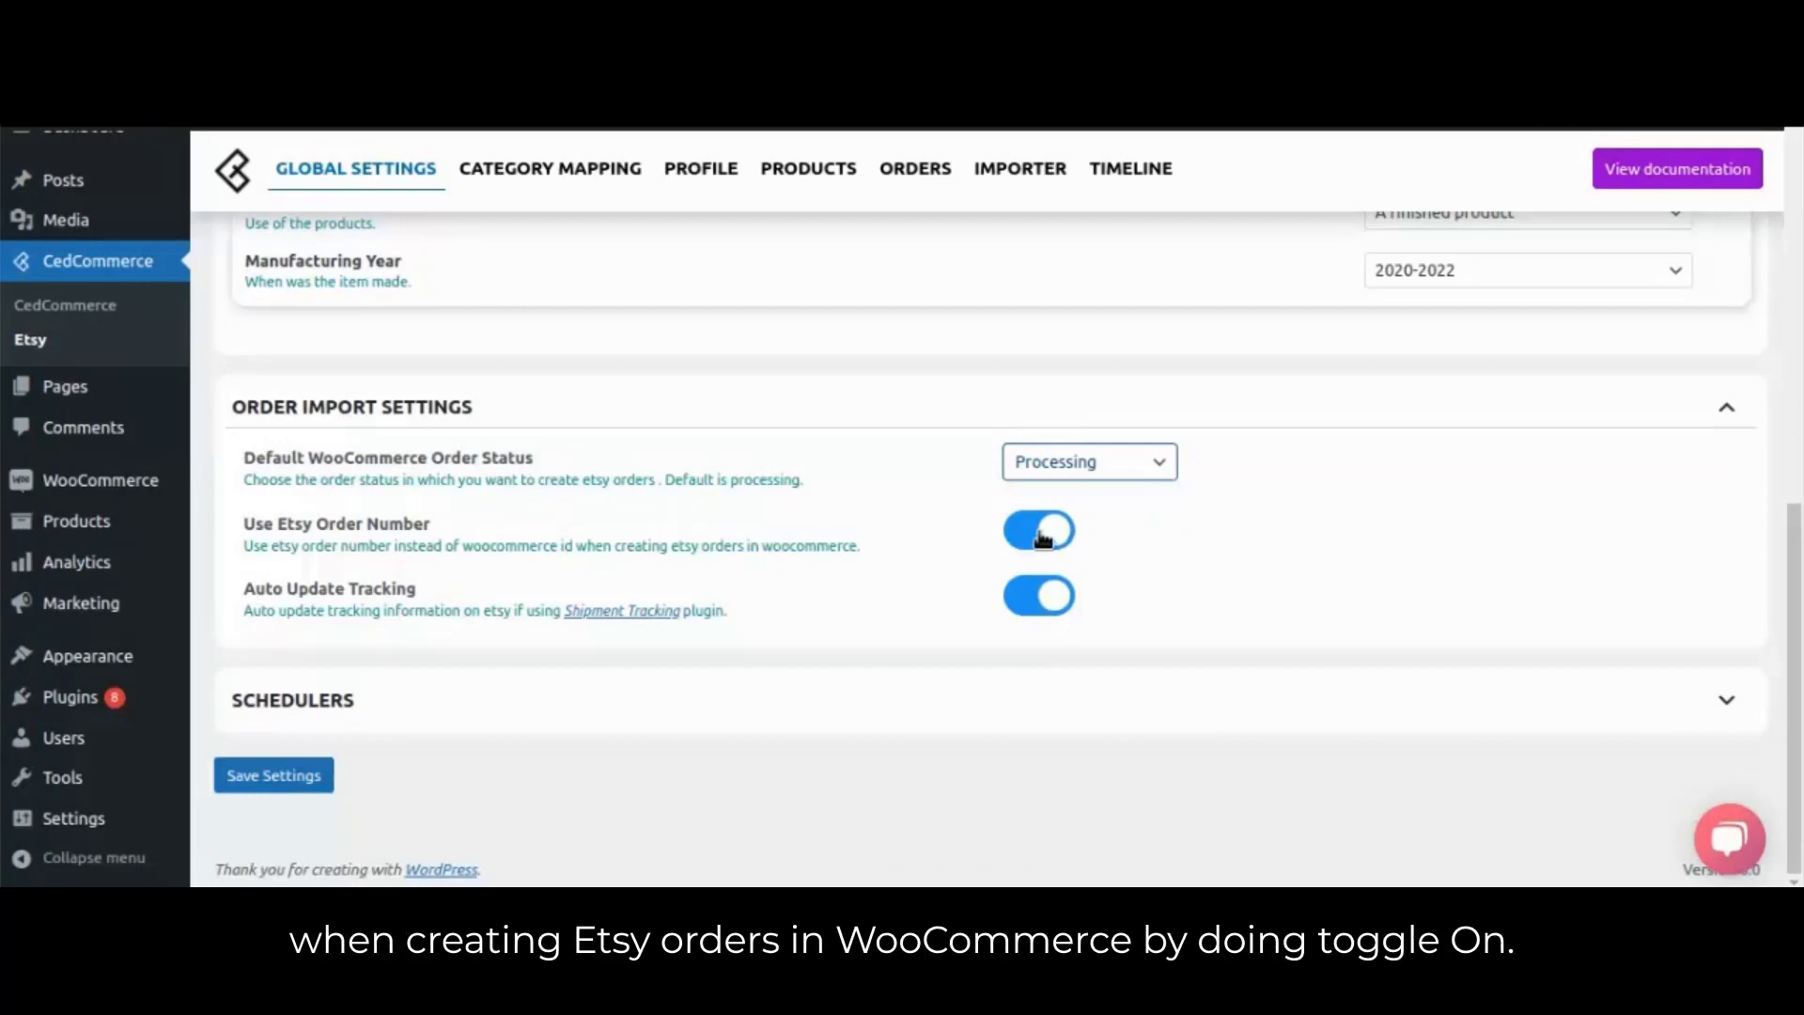
# Switch Use Etsy Order Number and Auto Update Tracking off and back on
pyautogui.click(1043, 538)
pyautogui.click(1043, 538)
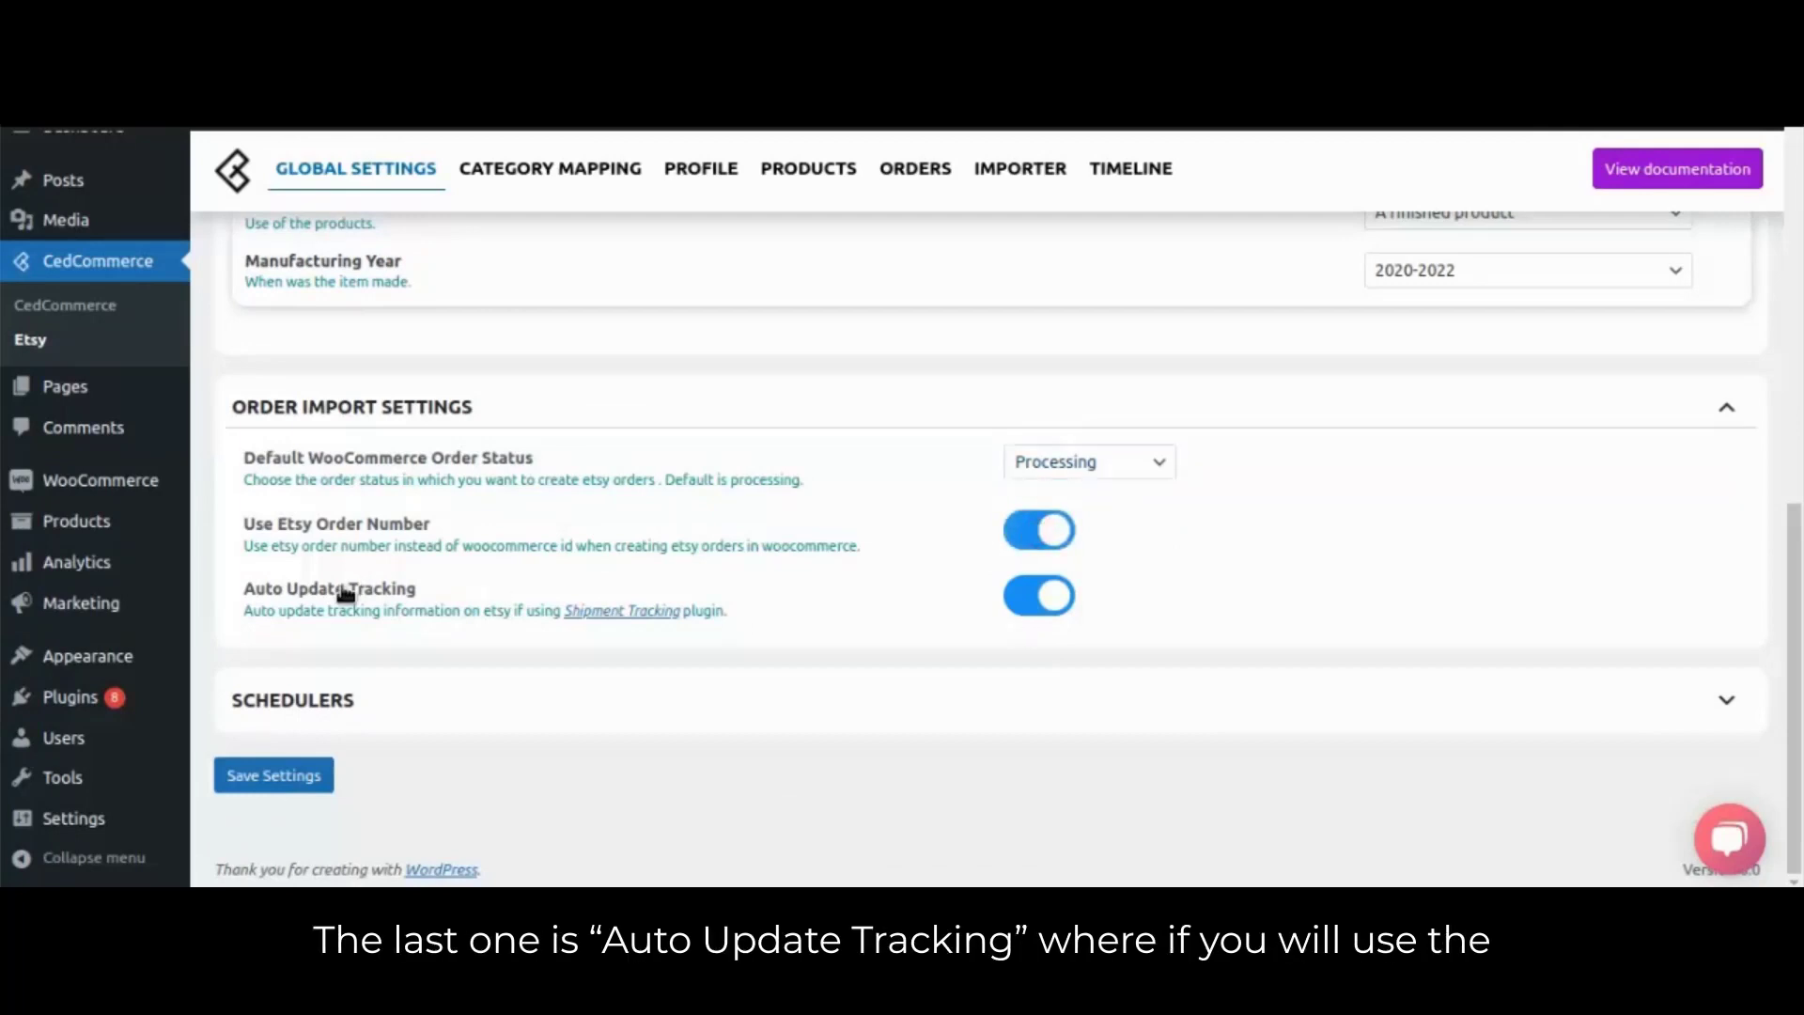
pyautogui.click(1007, 601)
pyautogui.click(1007, 602)
# Expand the Schedulers section and switch Fetch Etsy Orders and Update Inventory To Etsy on and back off
pyautogui.click(596, 696)
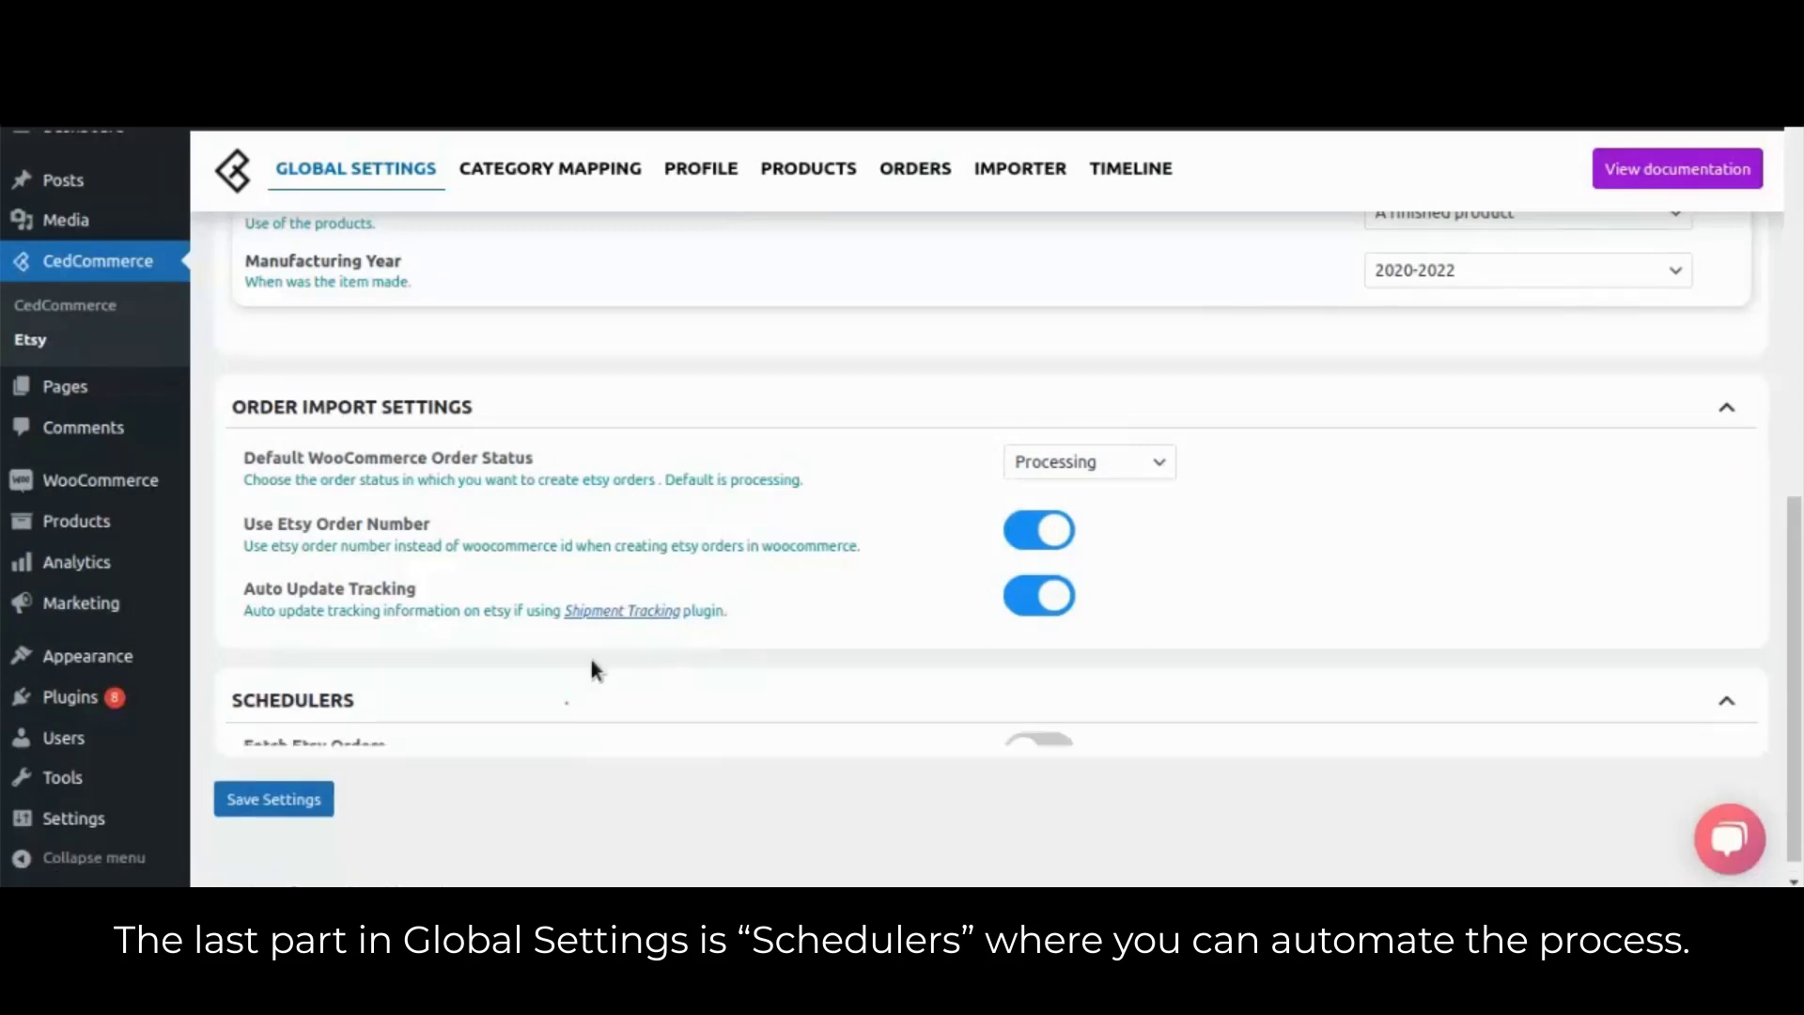
pyautogui.scroll(-3, 657, 611)
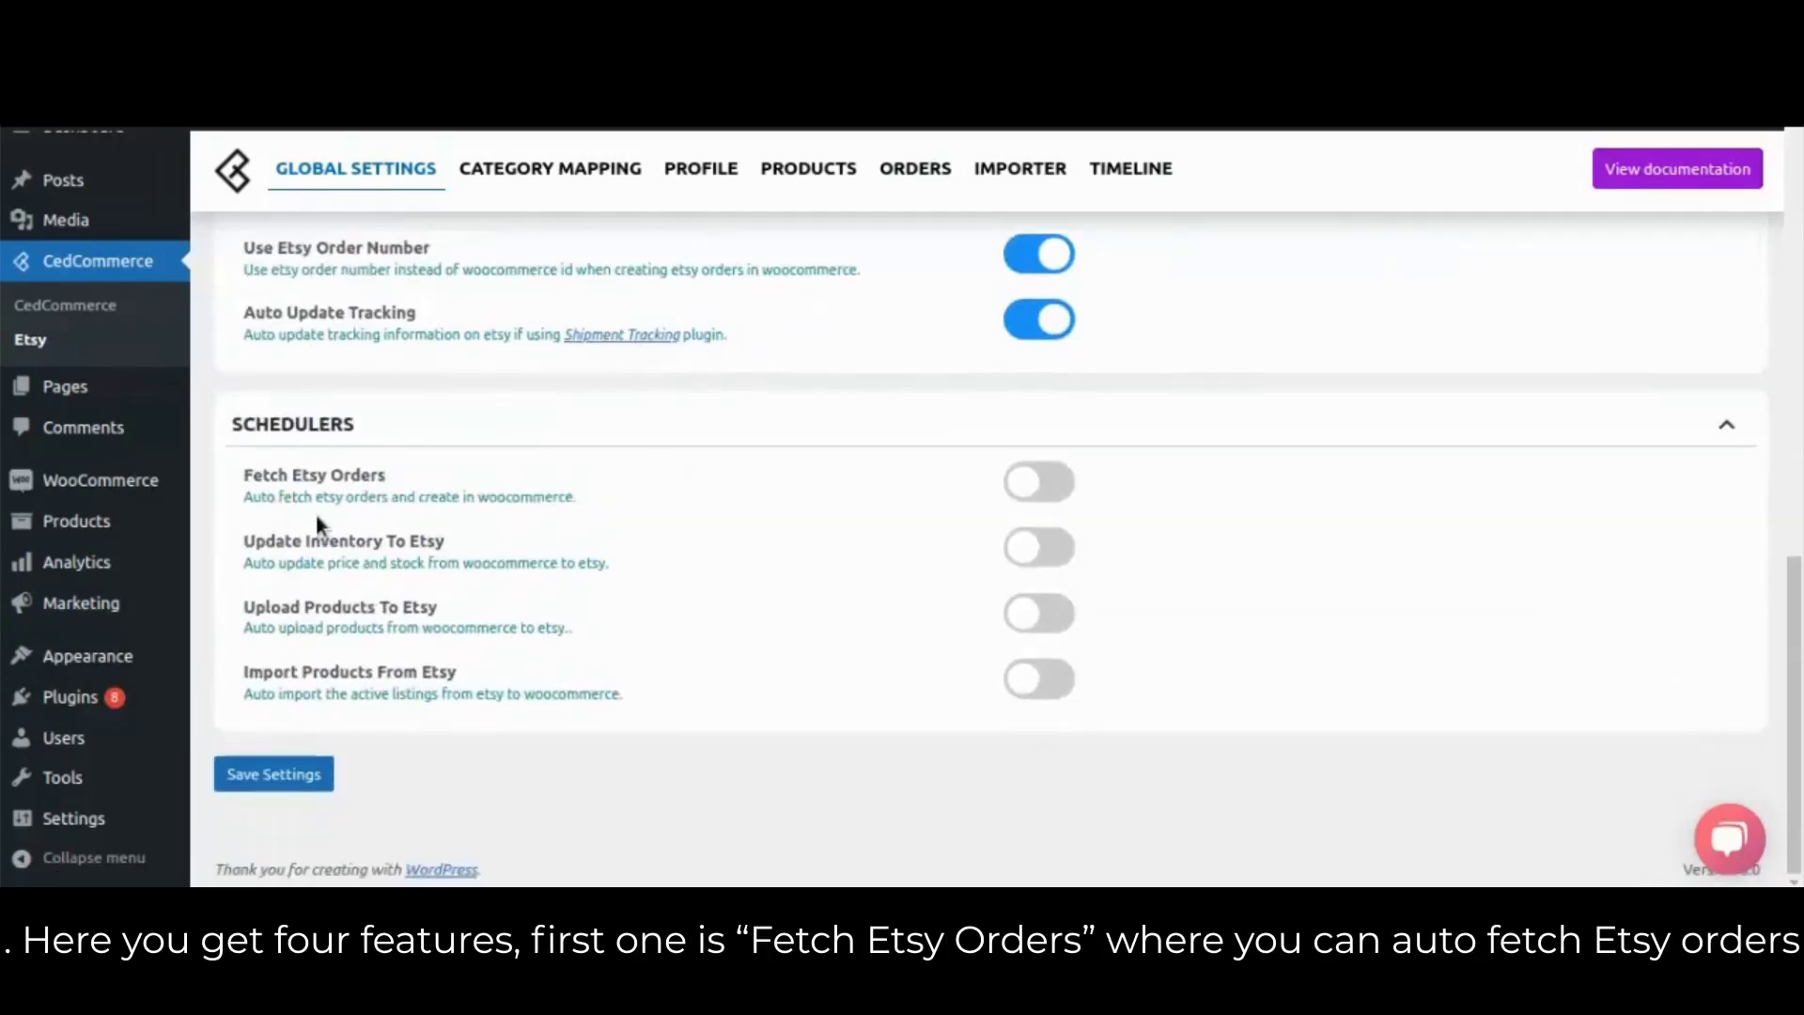
pyautogui.click(1059, 495)
pyautogui.click(1059, 495)
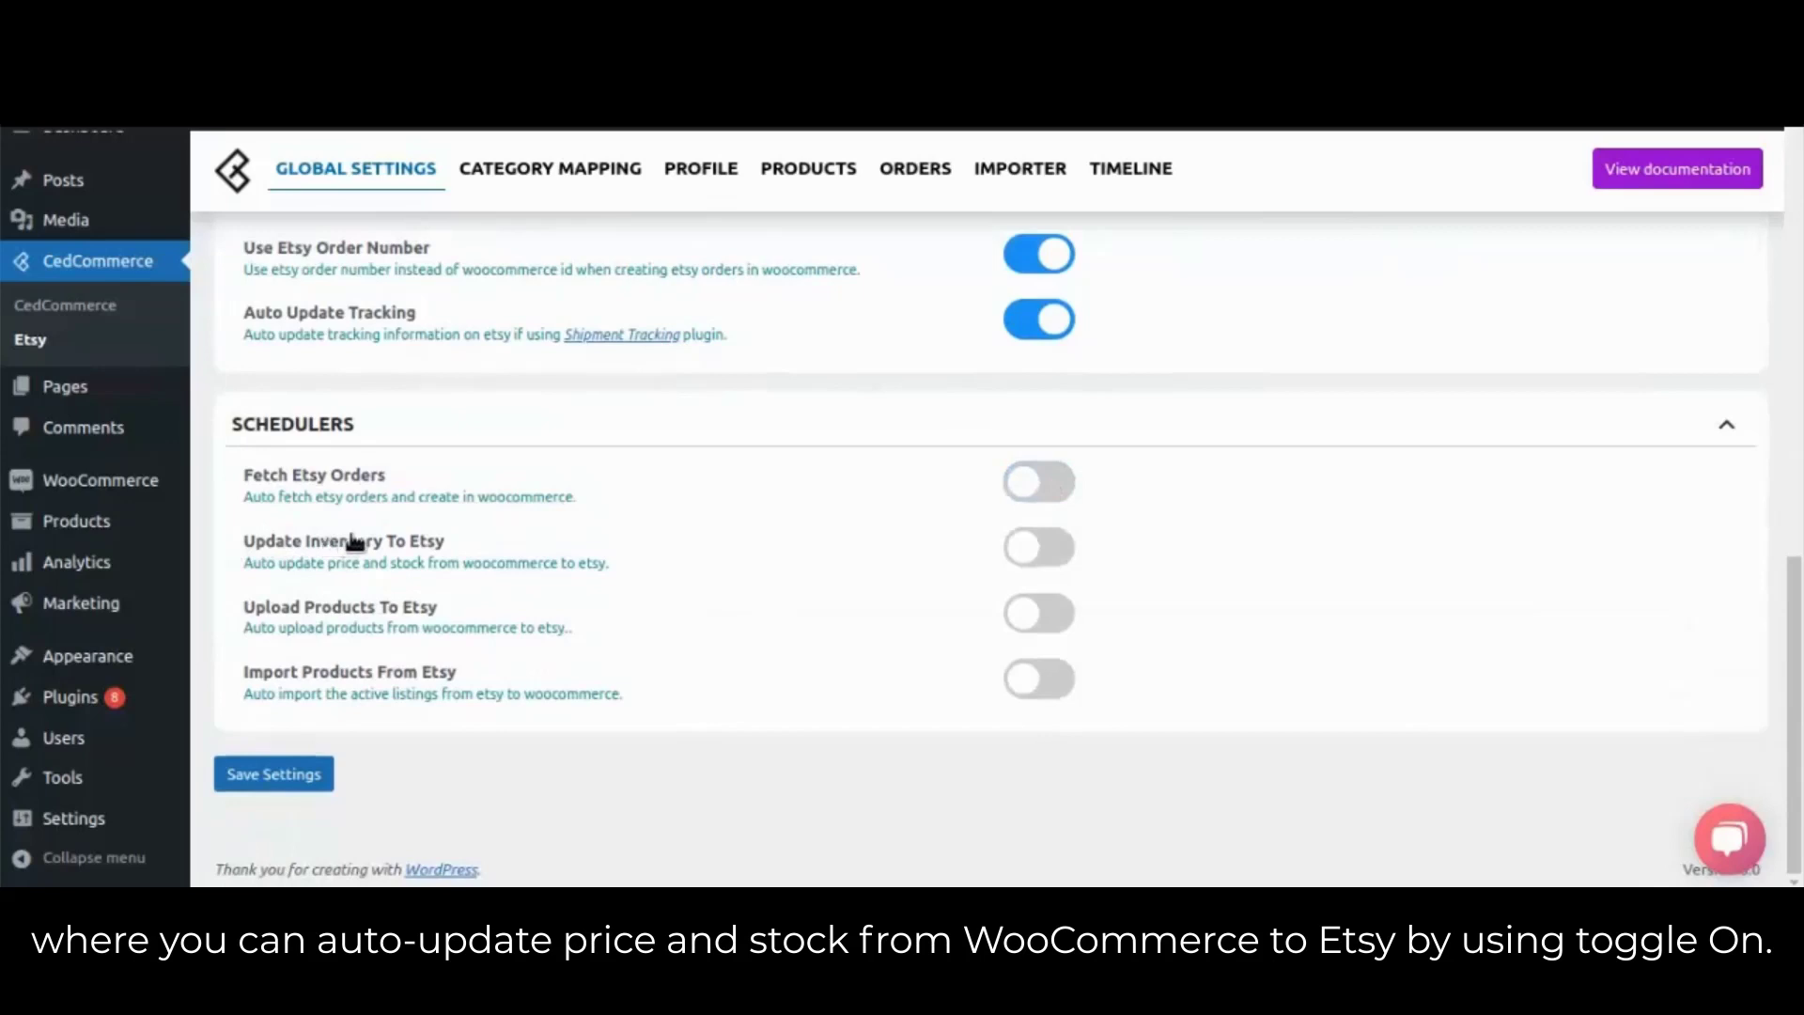
pyautogui.click(1055, 543)
pyautogui.click(1056, 542)
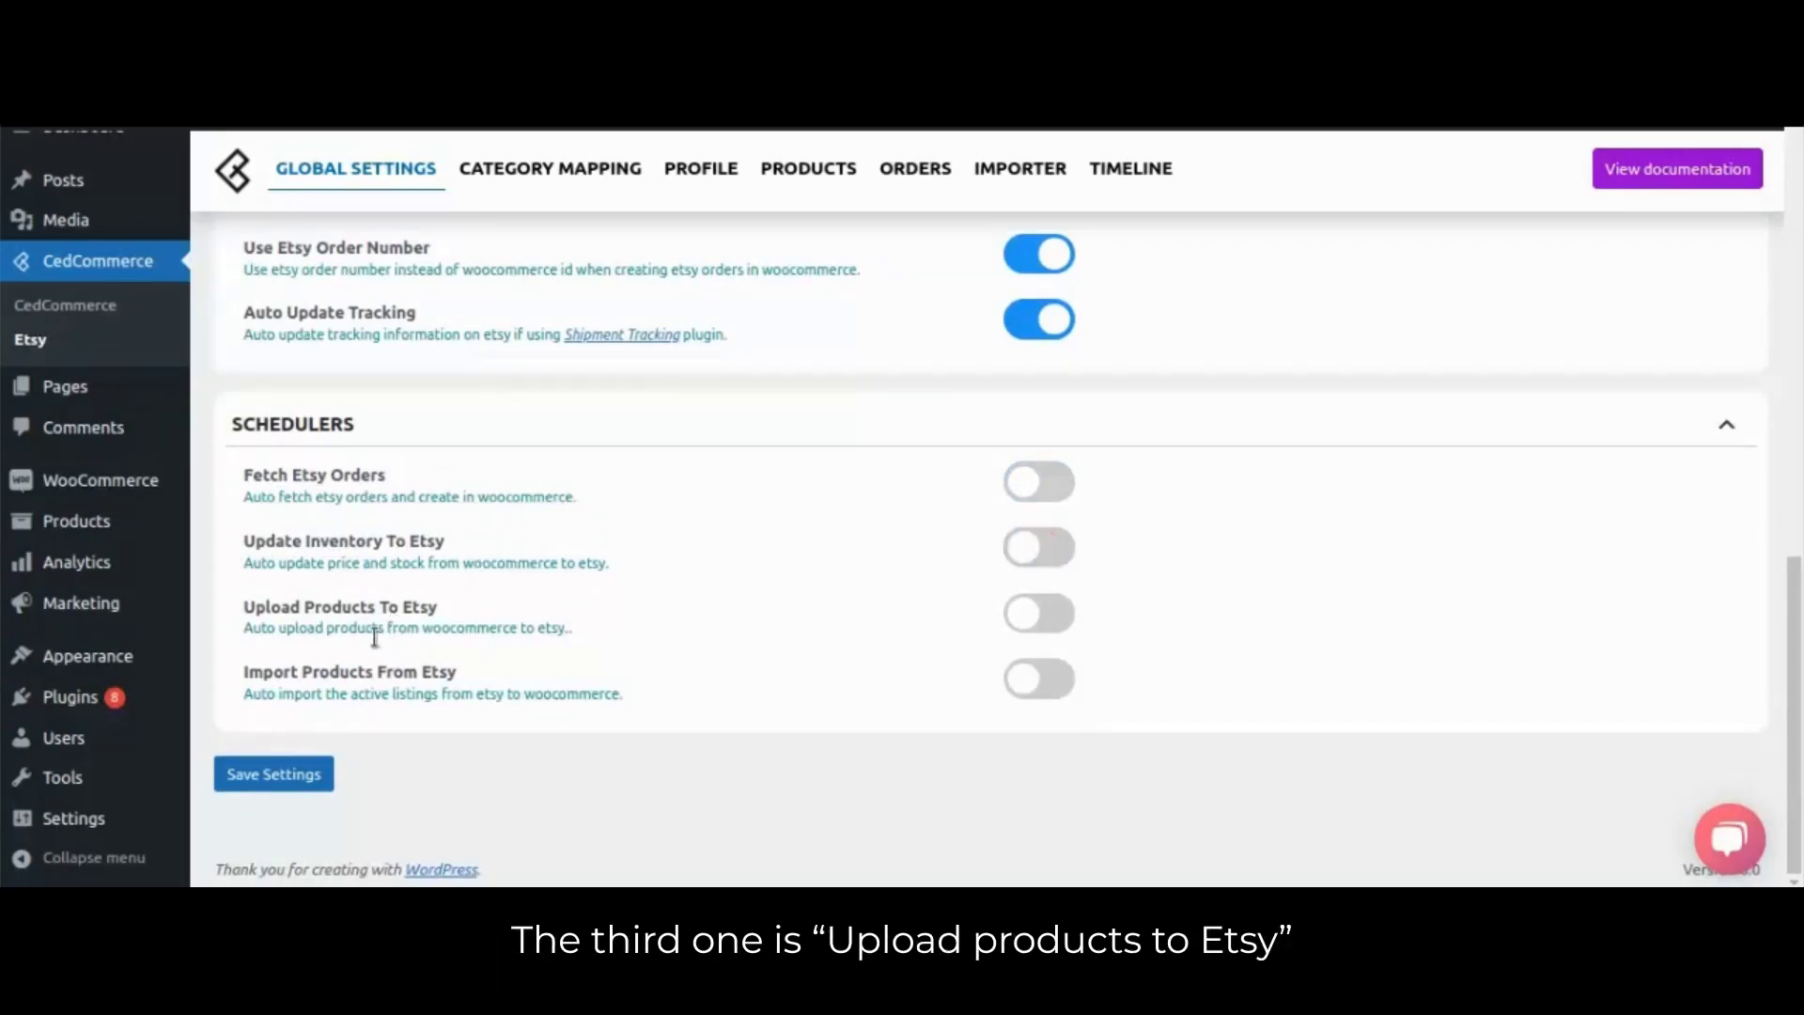
# Switch the Upload Products To Etsy and Import Products From Etsy schedulers on and back off
pyautogui.click(1034, 620)
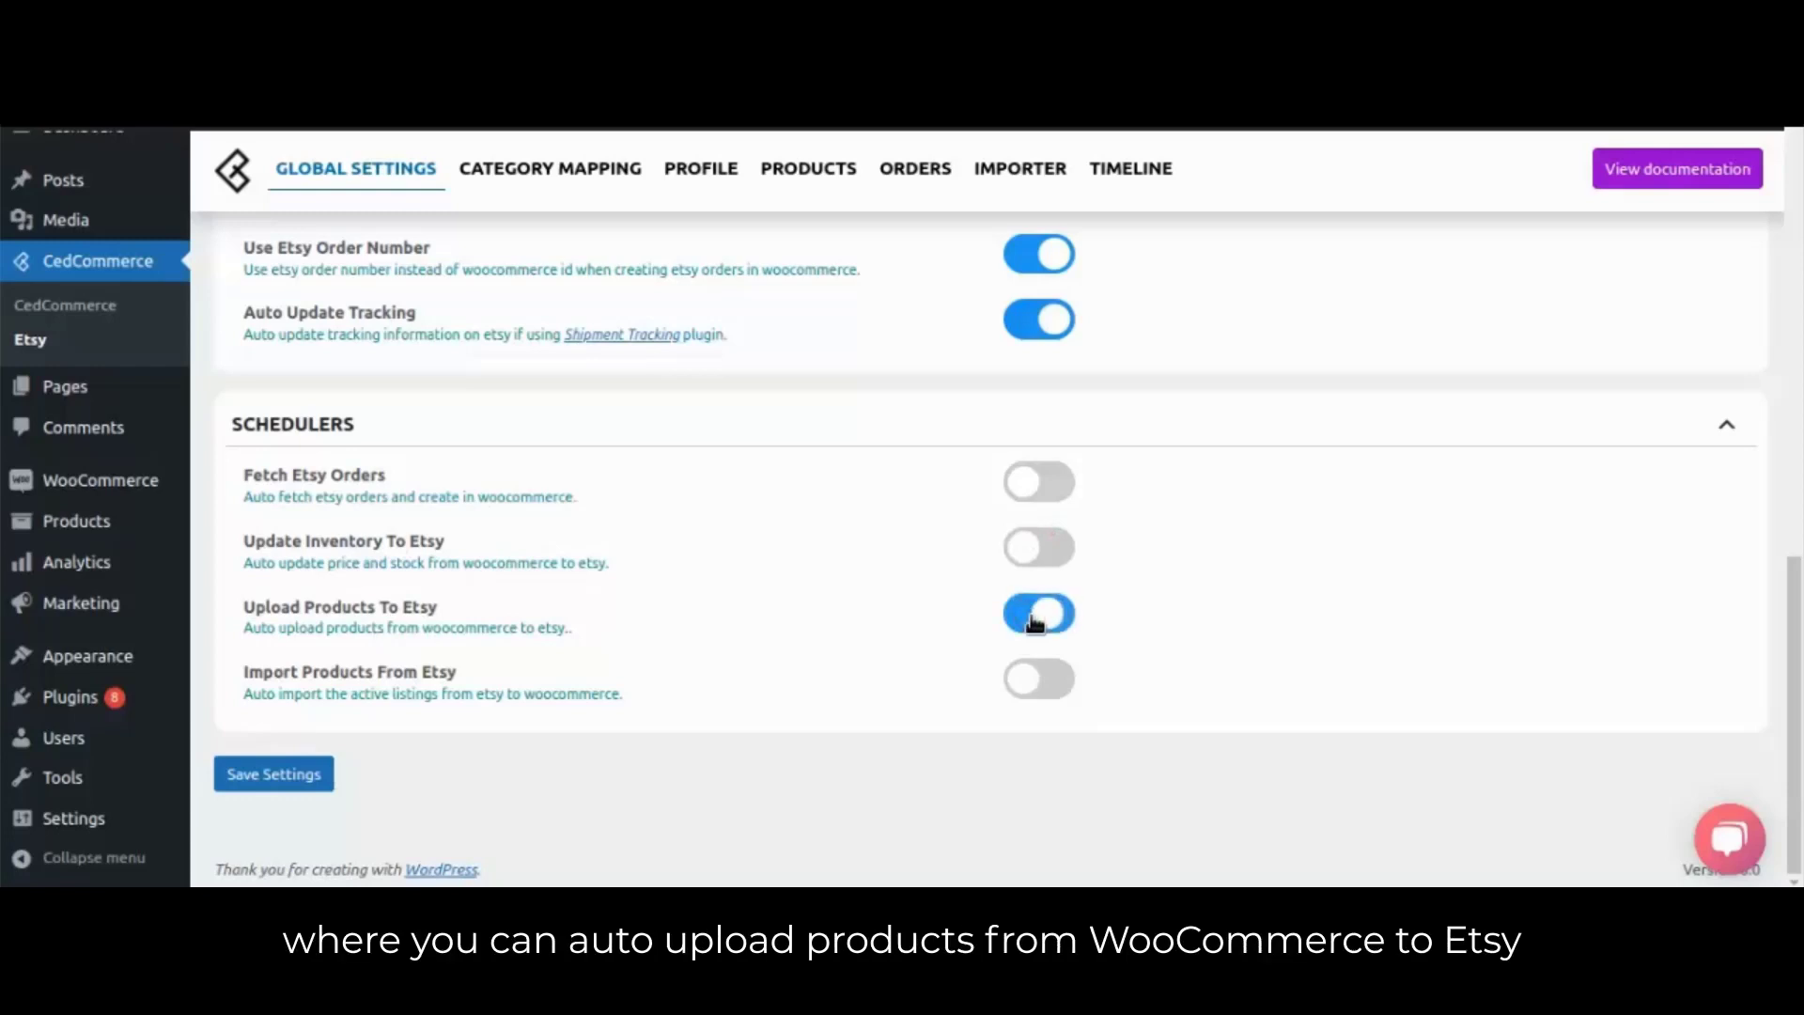
pyautogui.click(1035, 620)
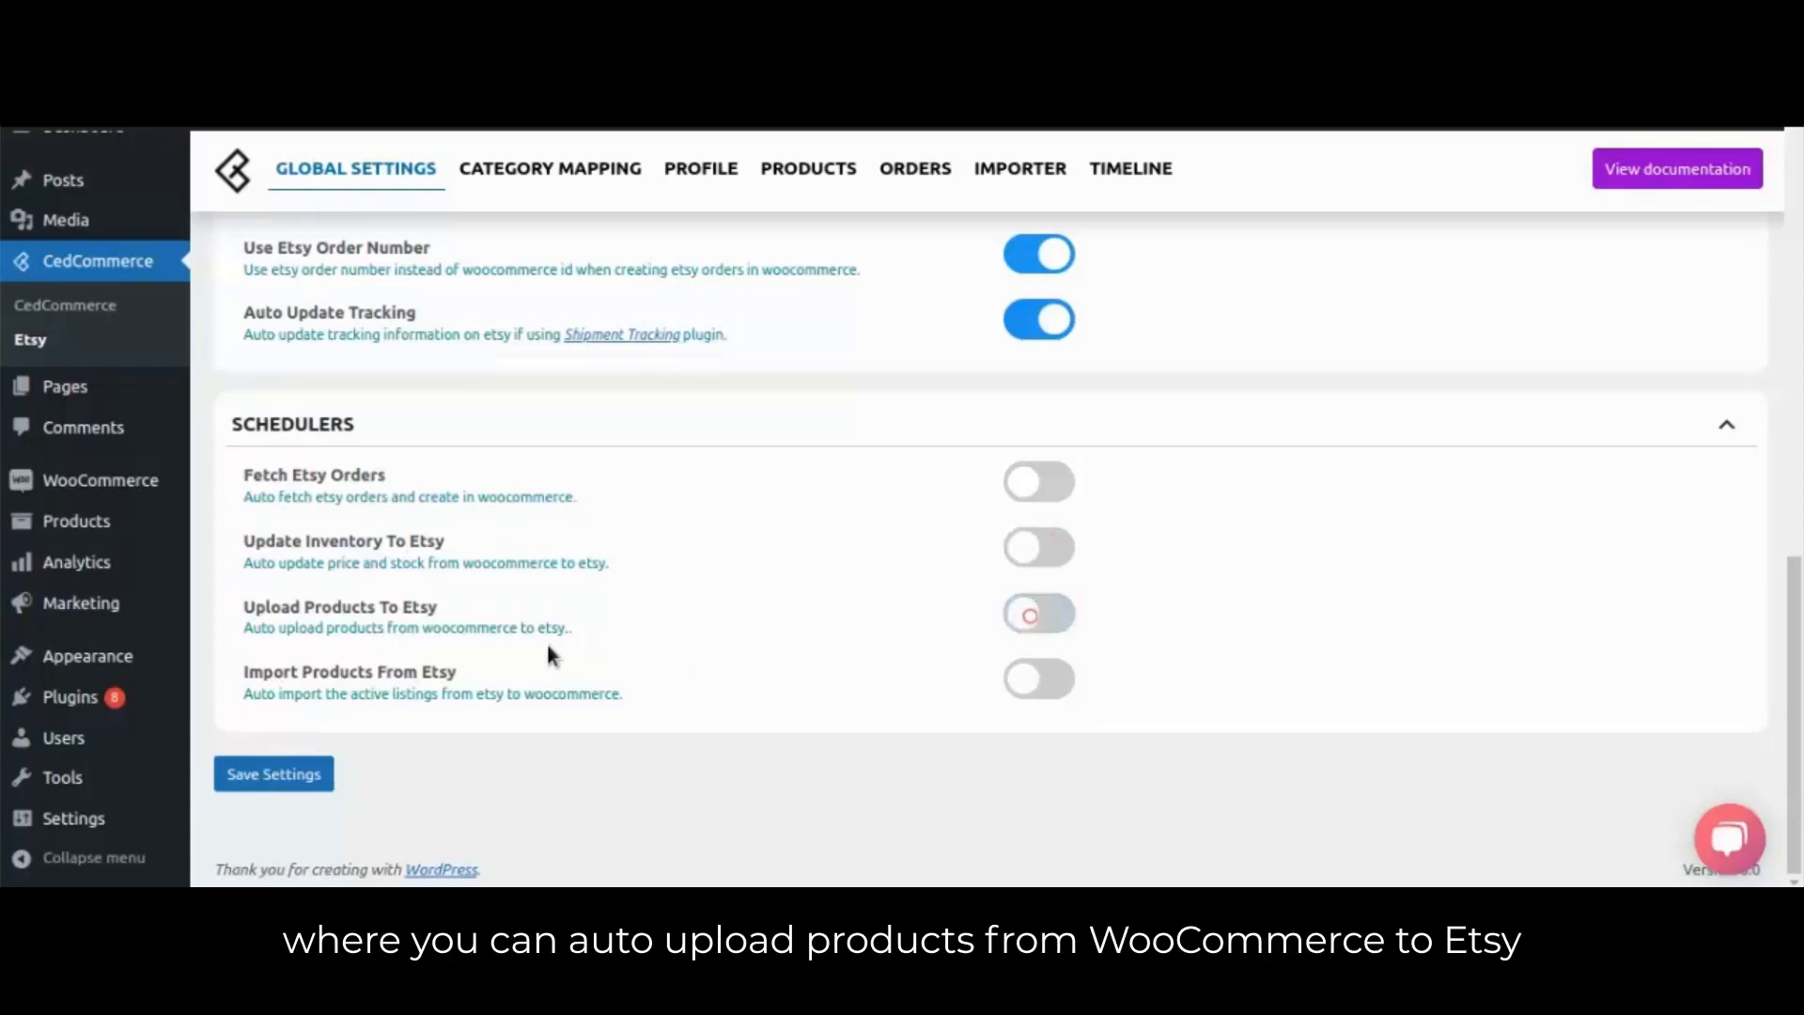
pyautogui.click(1057, 693)
pyautogui.click(1056, 693)
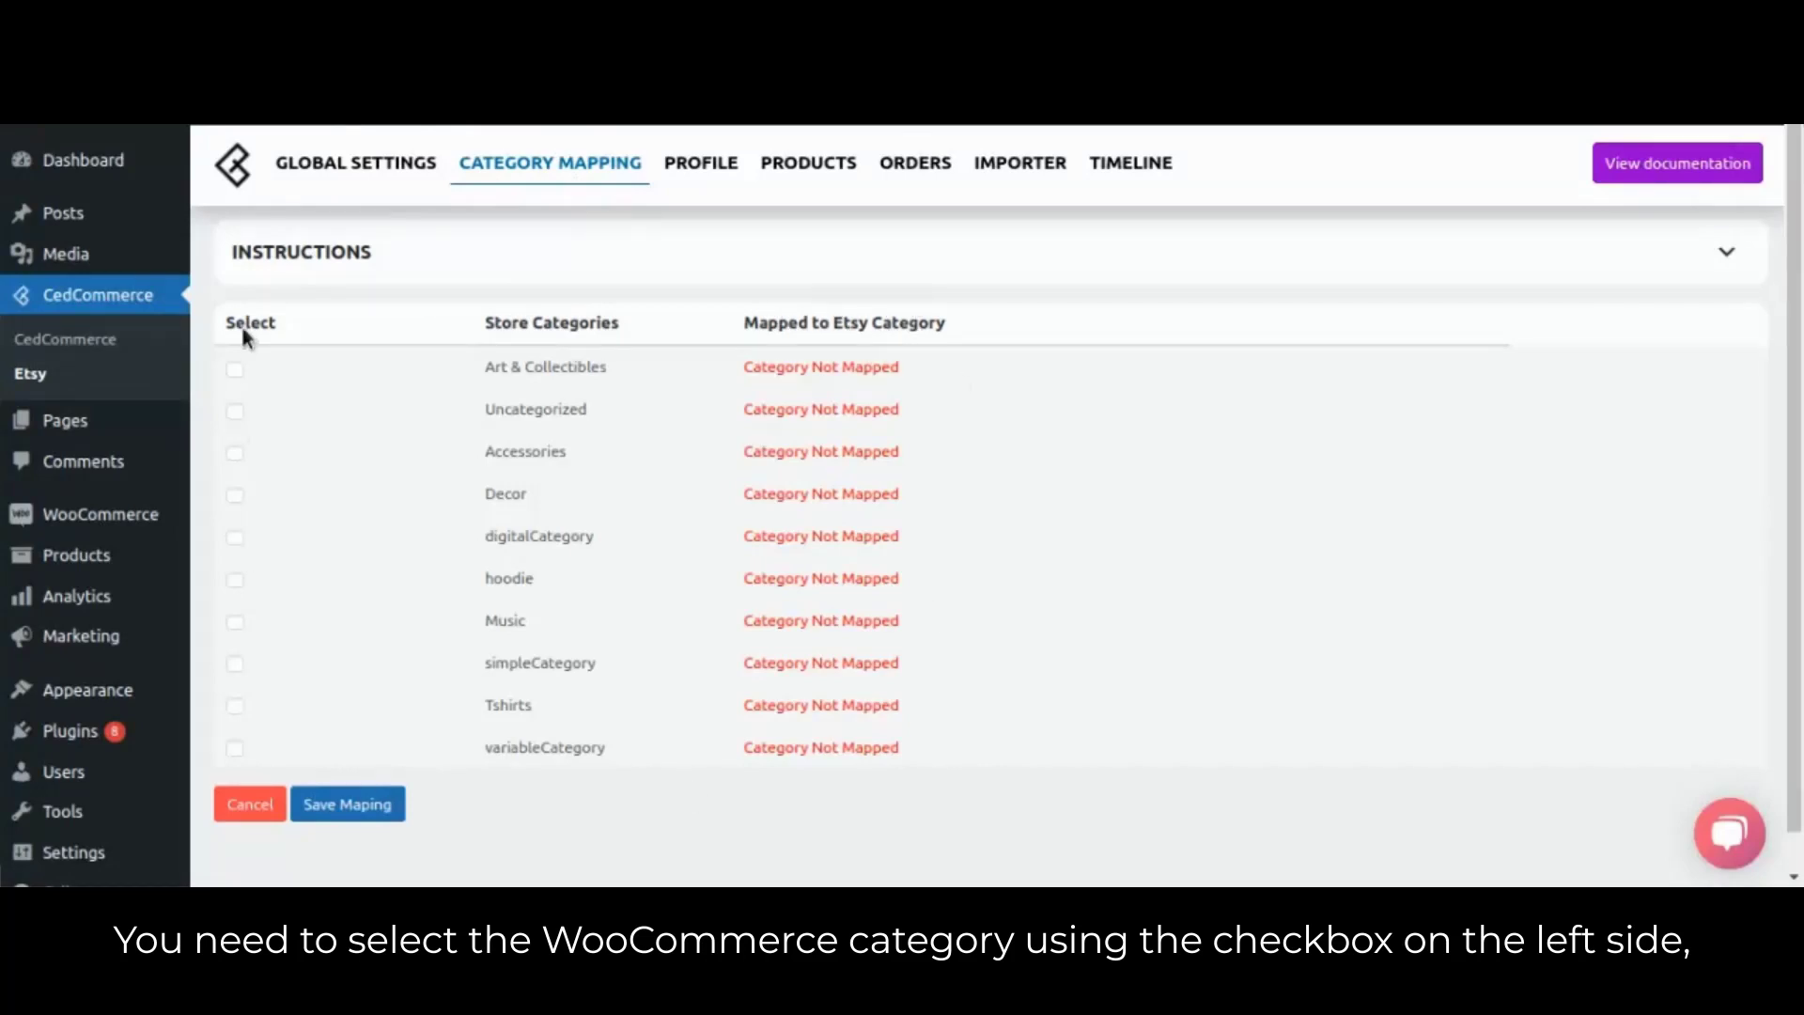
# Map digitalCategory to the Etsy category Craft Supplies & Tools, Kitchen Supplies, Food Starters & Additives, Flavoring
pyautogui.click(234, 541)
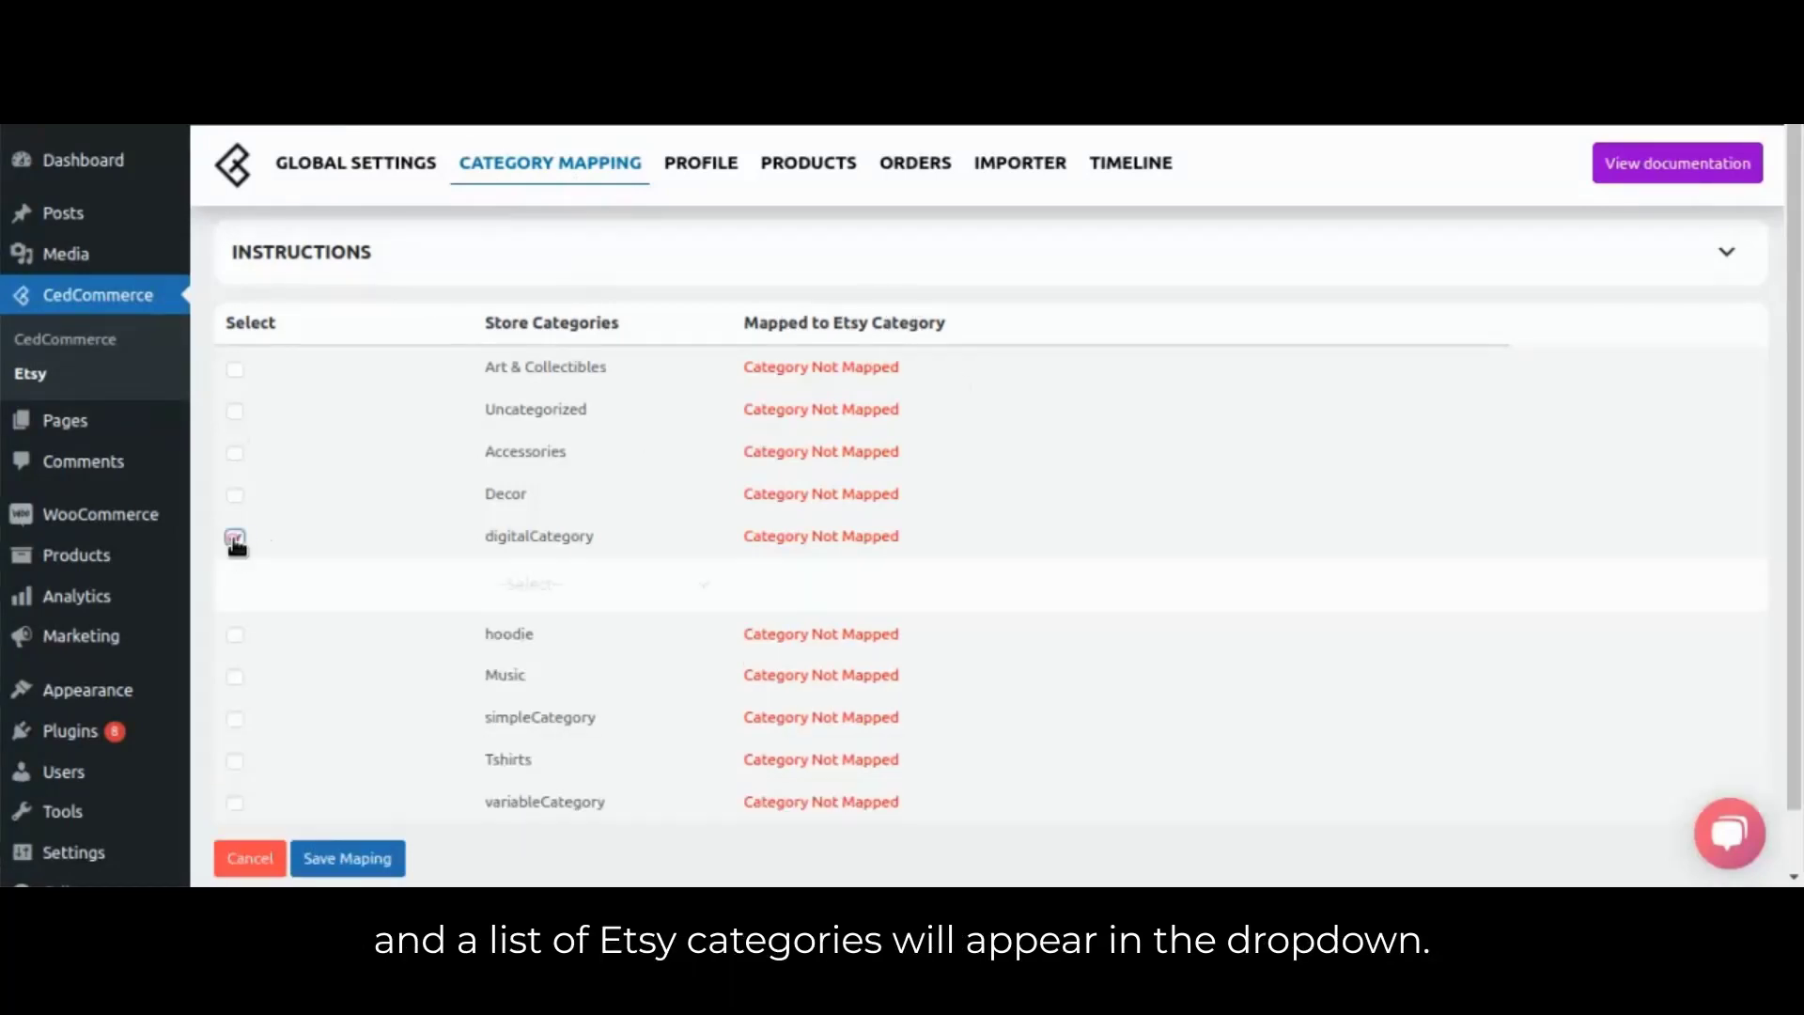
pyautogui.click(513, 585)
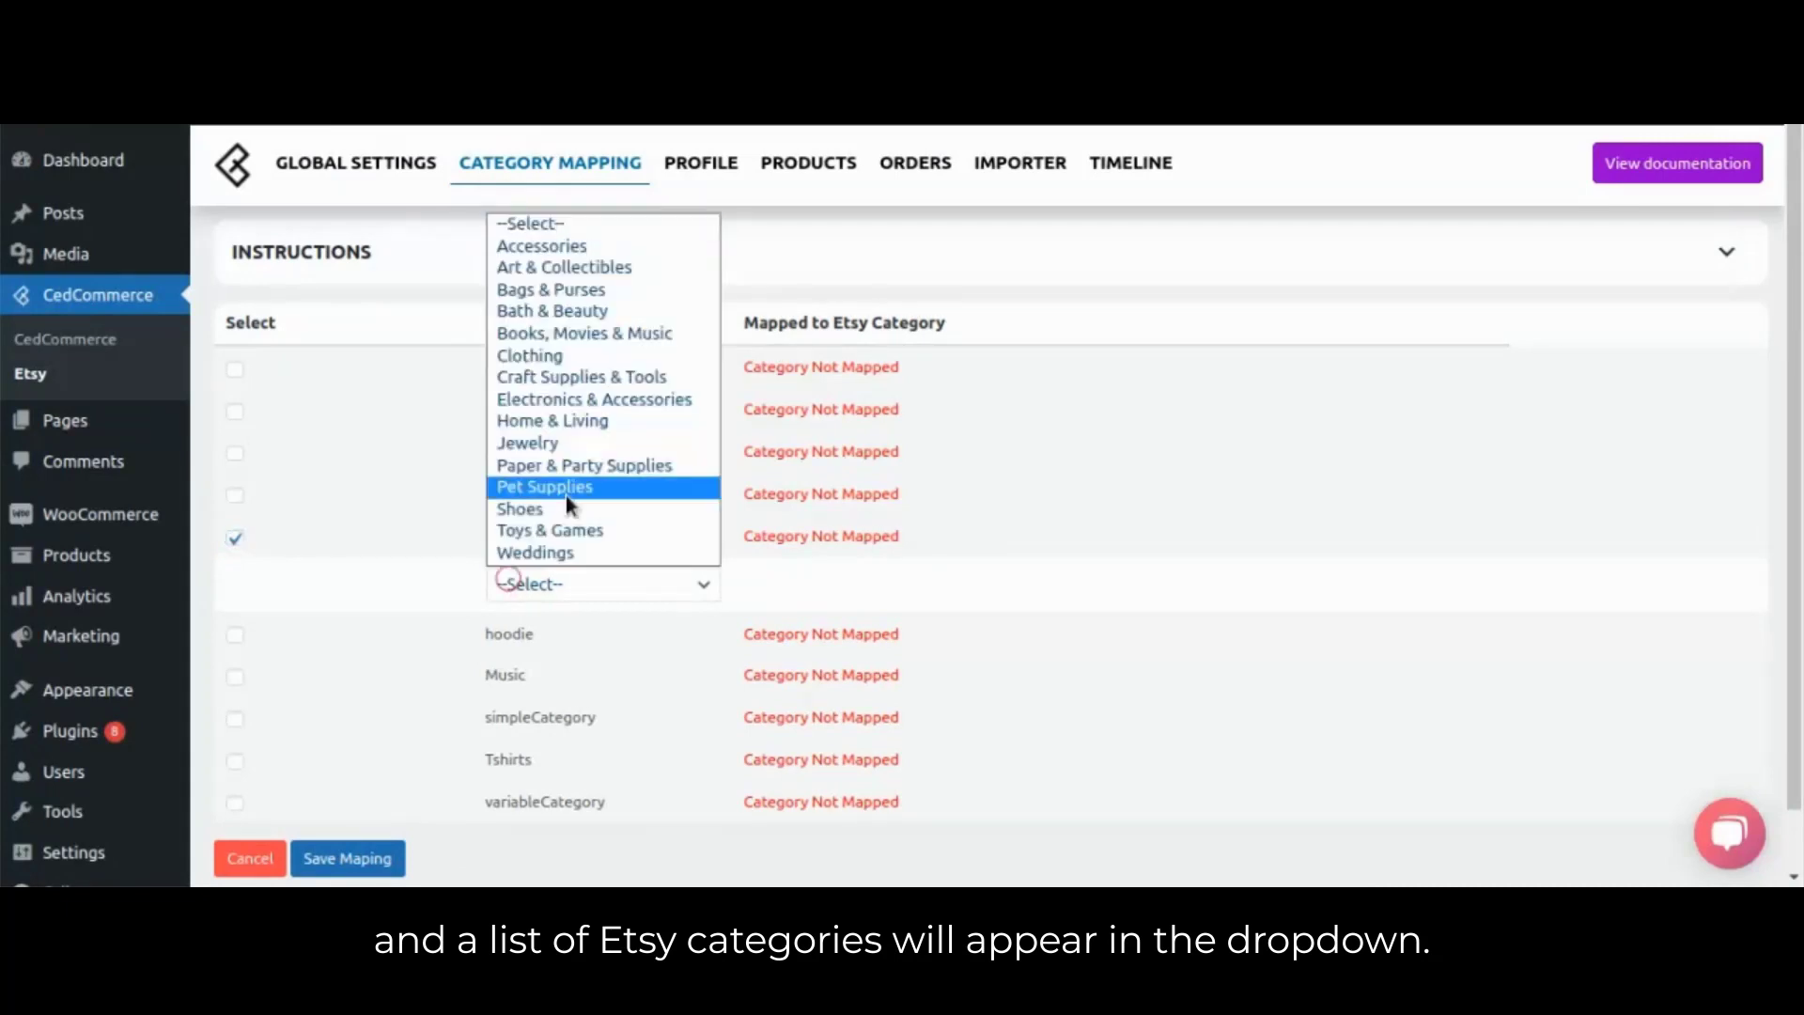
pyautogui.click(564, 385)
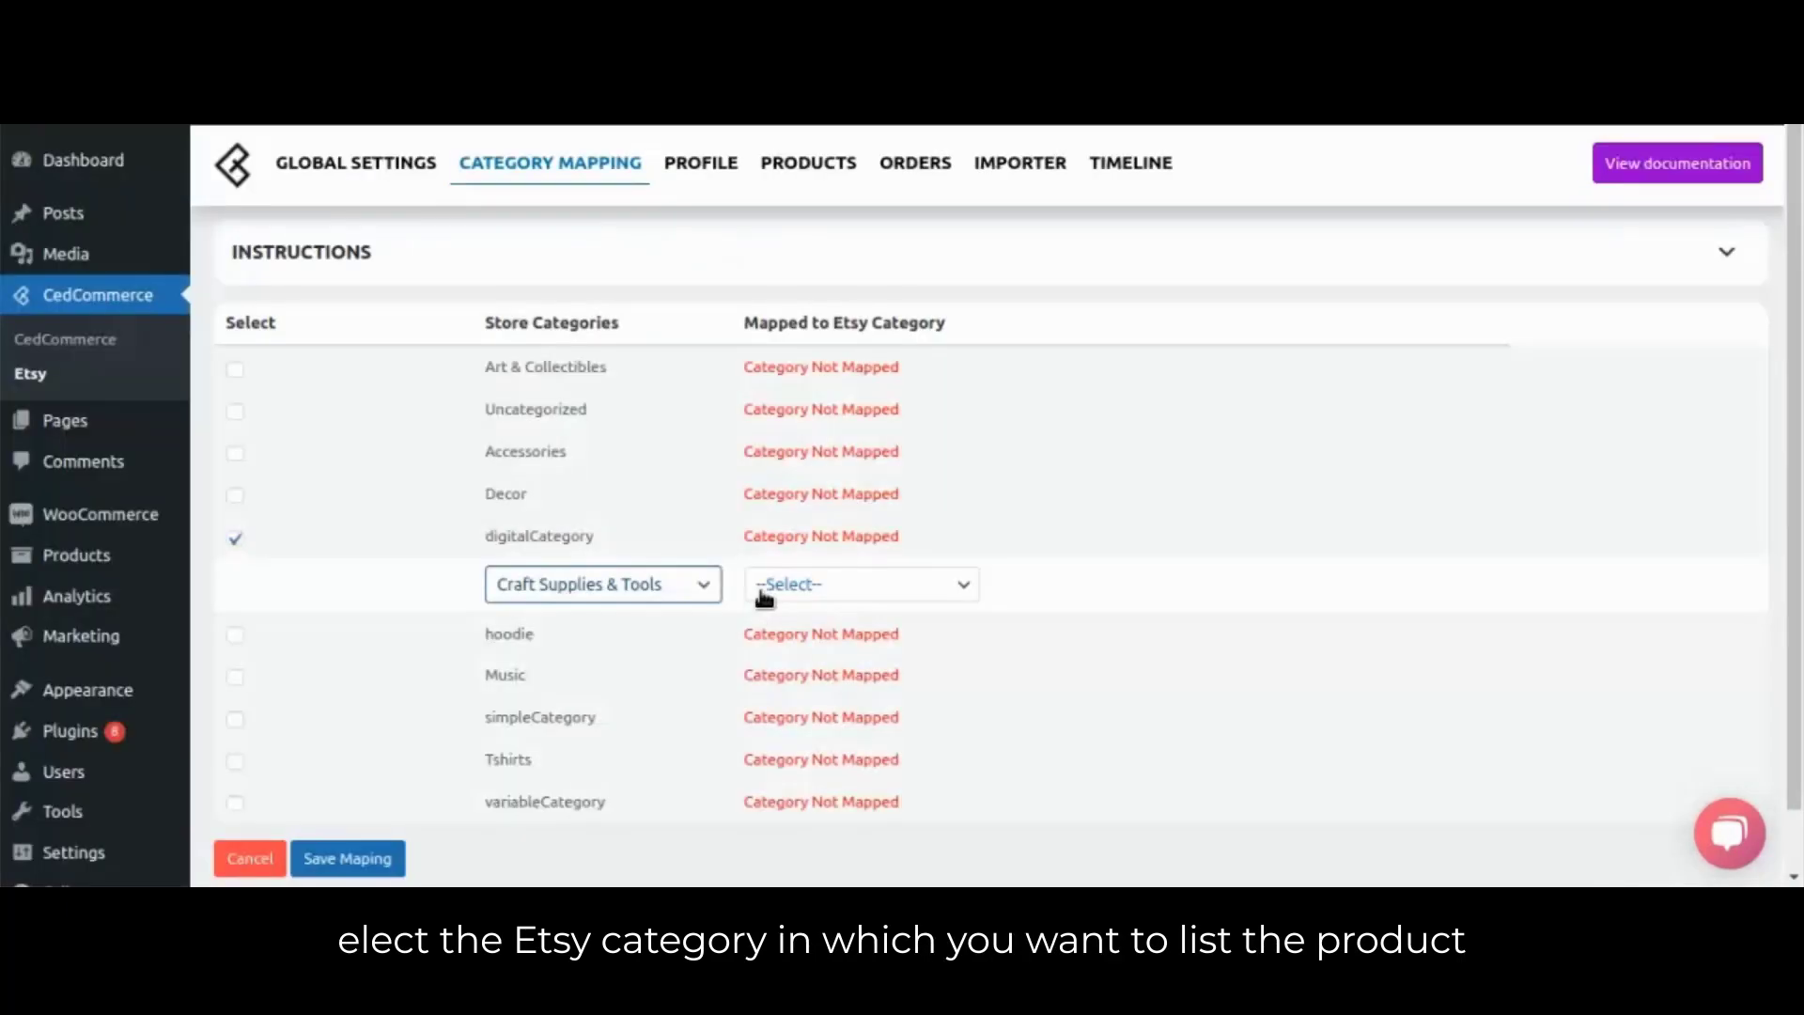
pyautogui.click(764, 586)
pyautogui.click(857, 423)
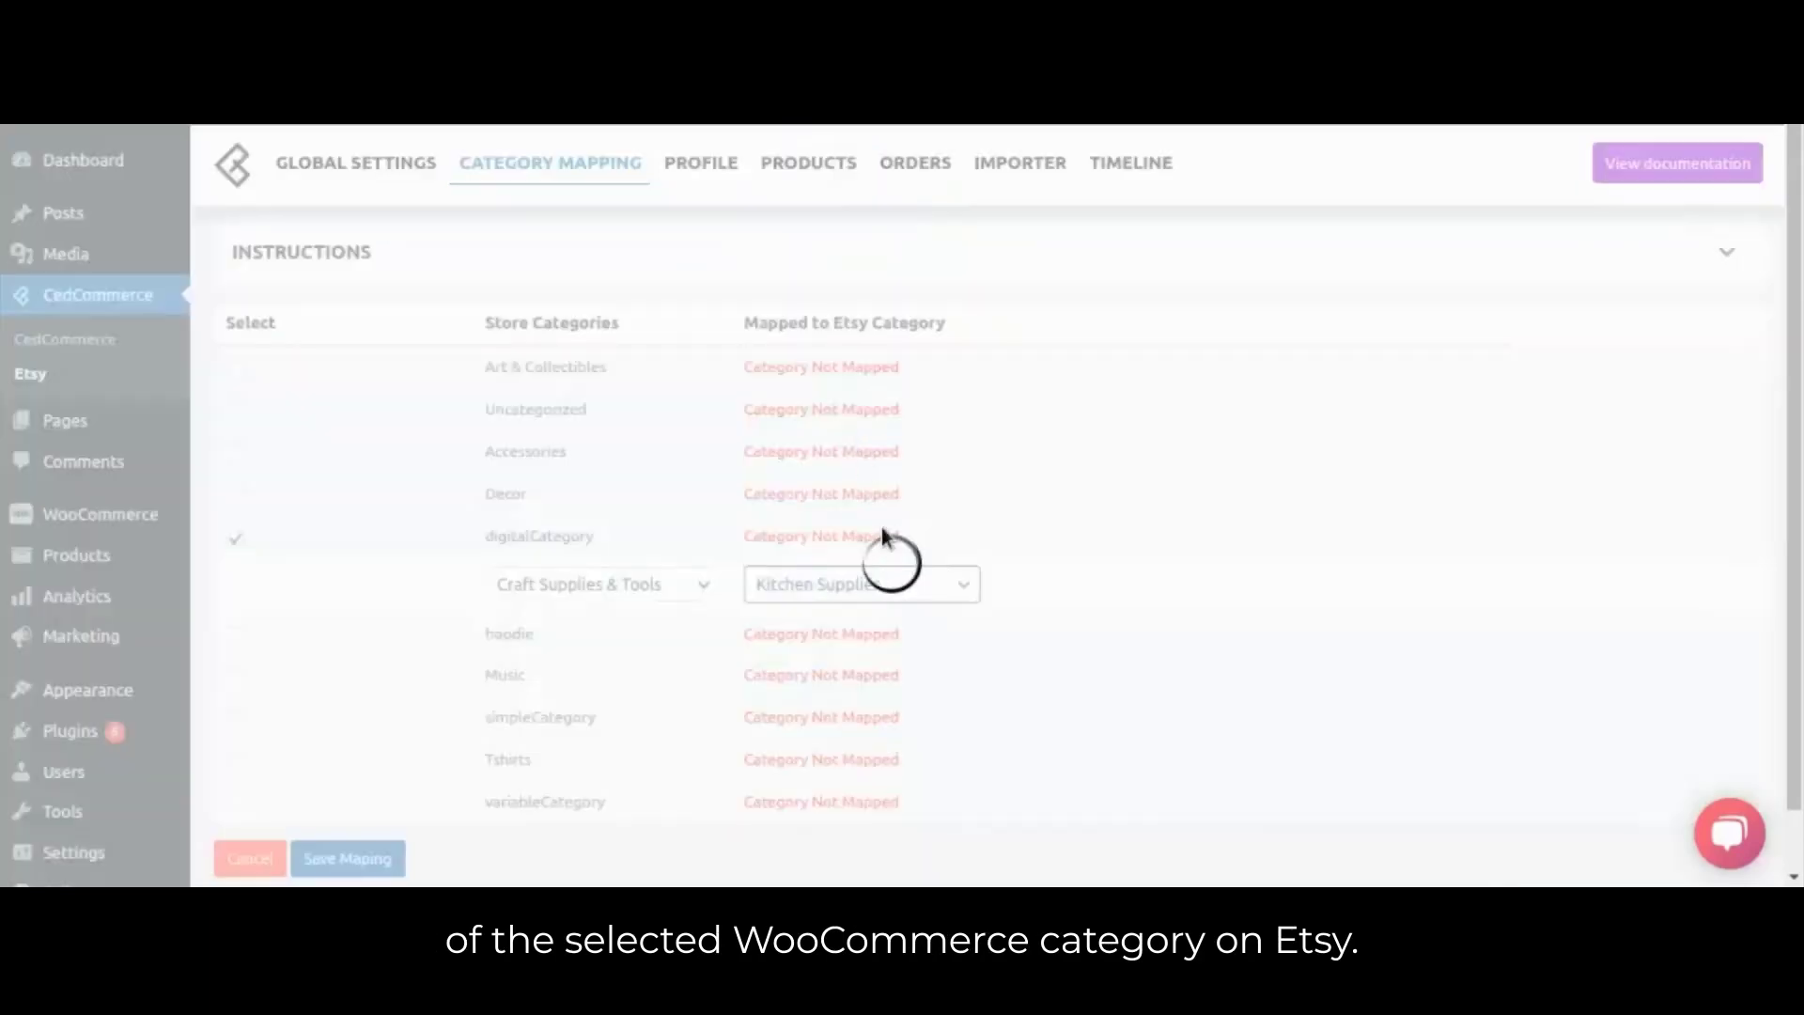
pyautogui.click(1042, 584)
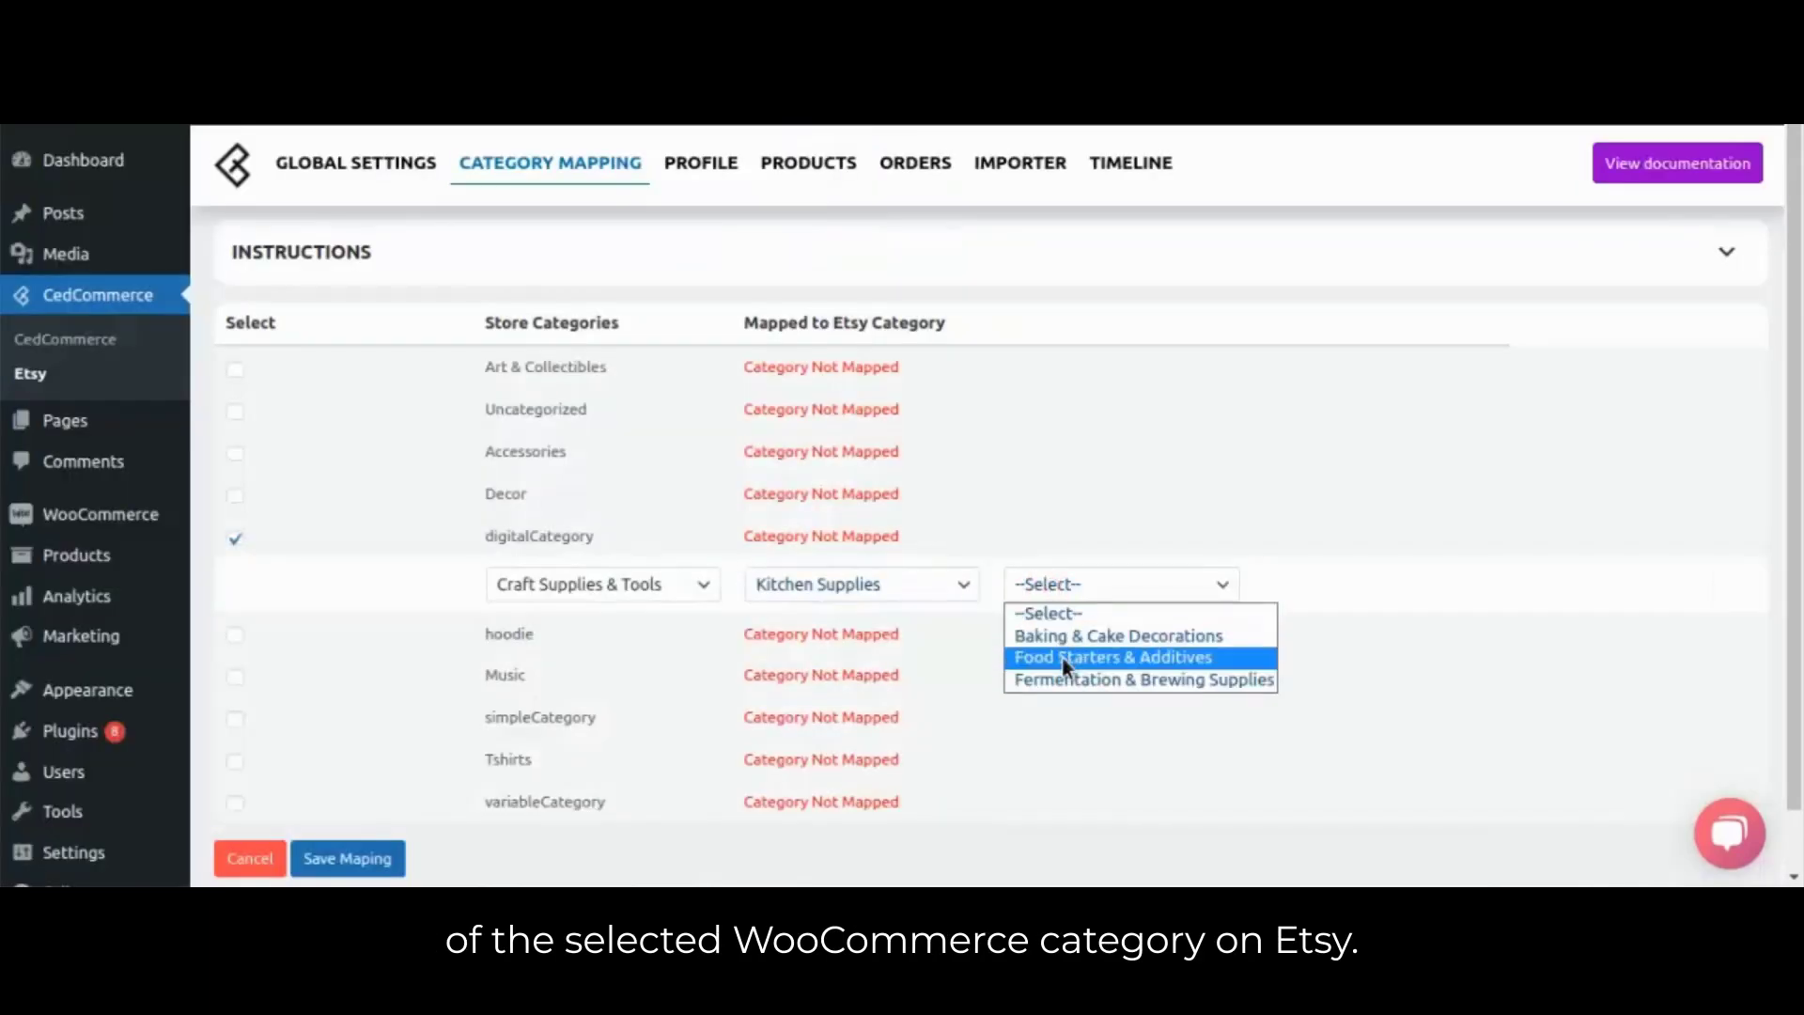
pyautogui.click(1065, 658)
pyautogui.scroll(-1, 1062, 649)
pyautogui.click(1296, 518)
pyautogui.click(1340, 671)
# Map simpleCategory to the Etsy category Bags & Purses, Diaper Bags
pyautogui.click(235, 651)
pyautogui.click(601, 697)
pyautogui.click(563, 404)
pyautogui.click(794, 700)
pyautogui.click(813, 449)
# Map variableCategory to Books, Movies & Music, Music, Music Cases & Sleeves and save the category mapping
pyautogui.scroll(-1, 629, 714)
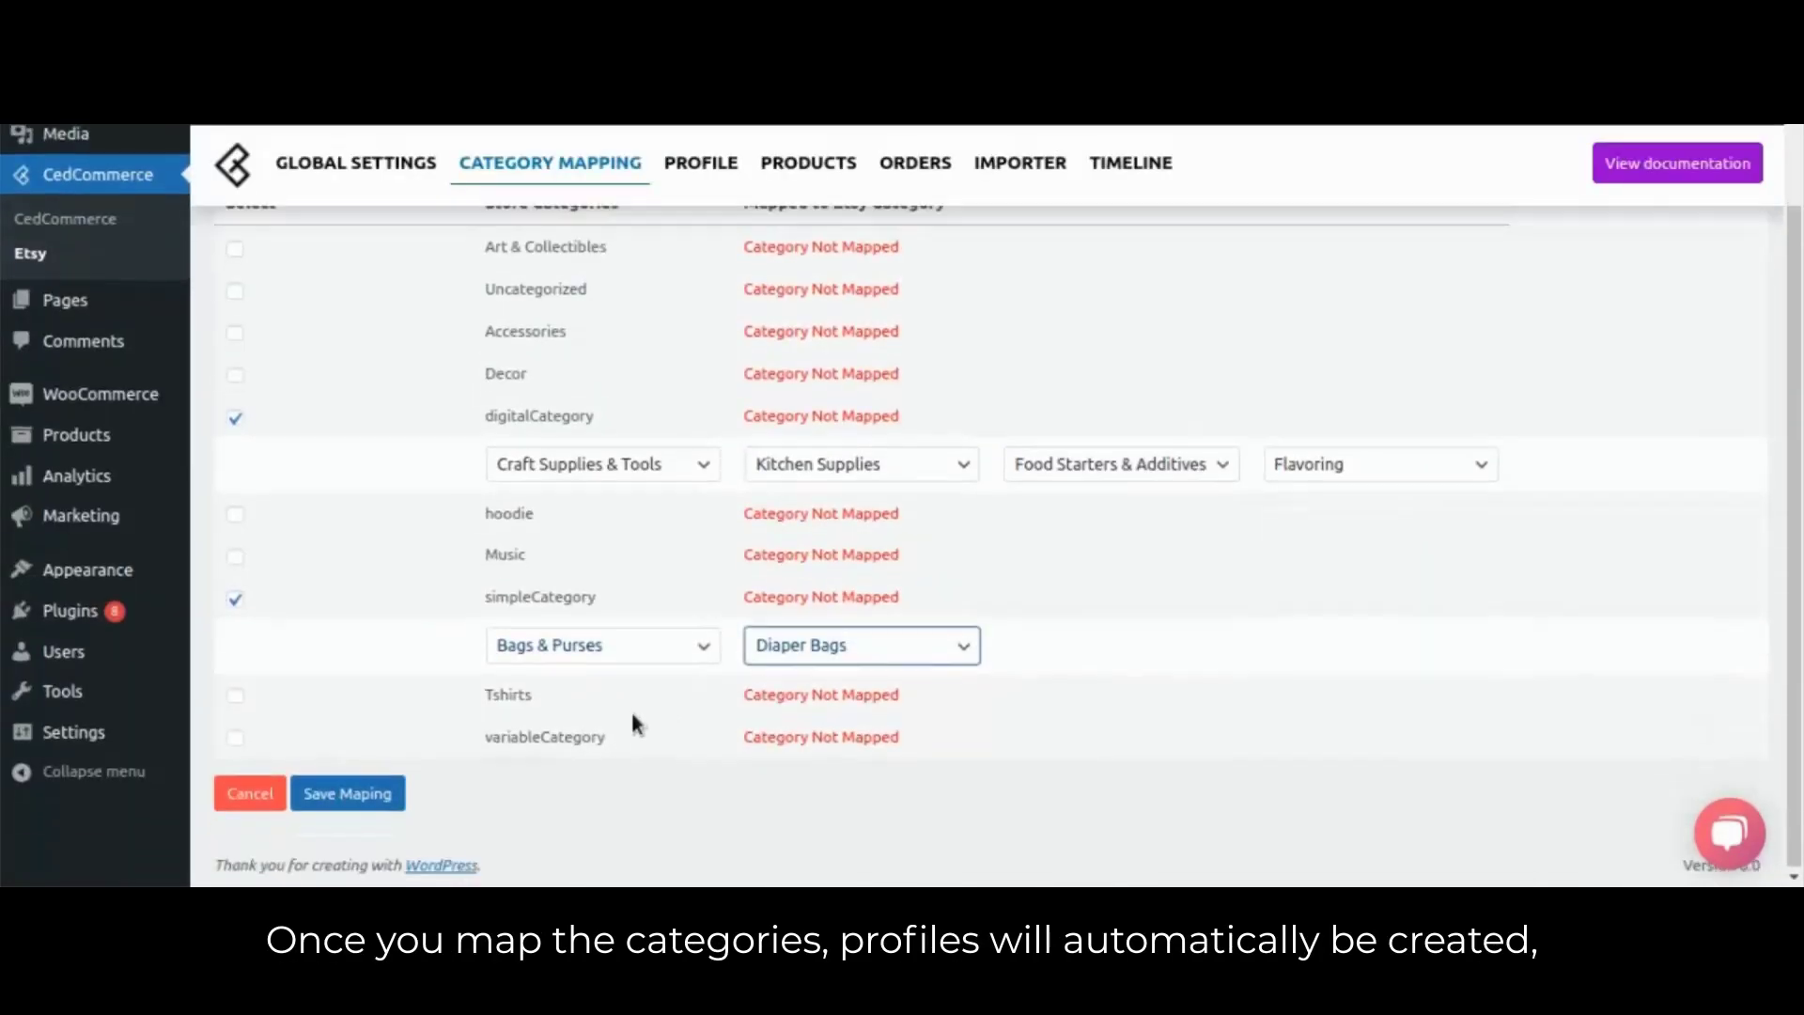
pyautogui.click(235, 737)
pyautogui.click(602, 784)
pyautogui.click(582, 532)
pyautogui.click(827, 784)
pyautogui.click(822, 729)
pyautogui.click(1041, 794)
pyautogui.click(1174, 649)
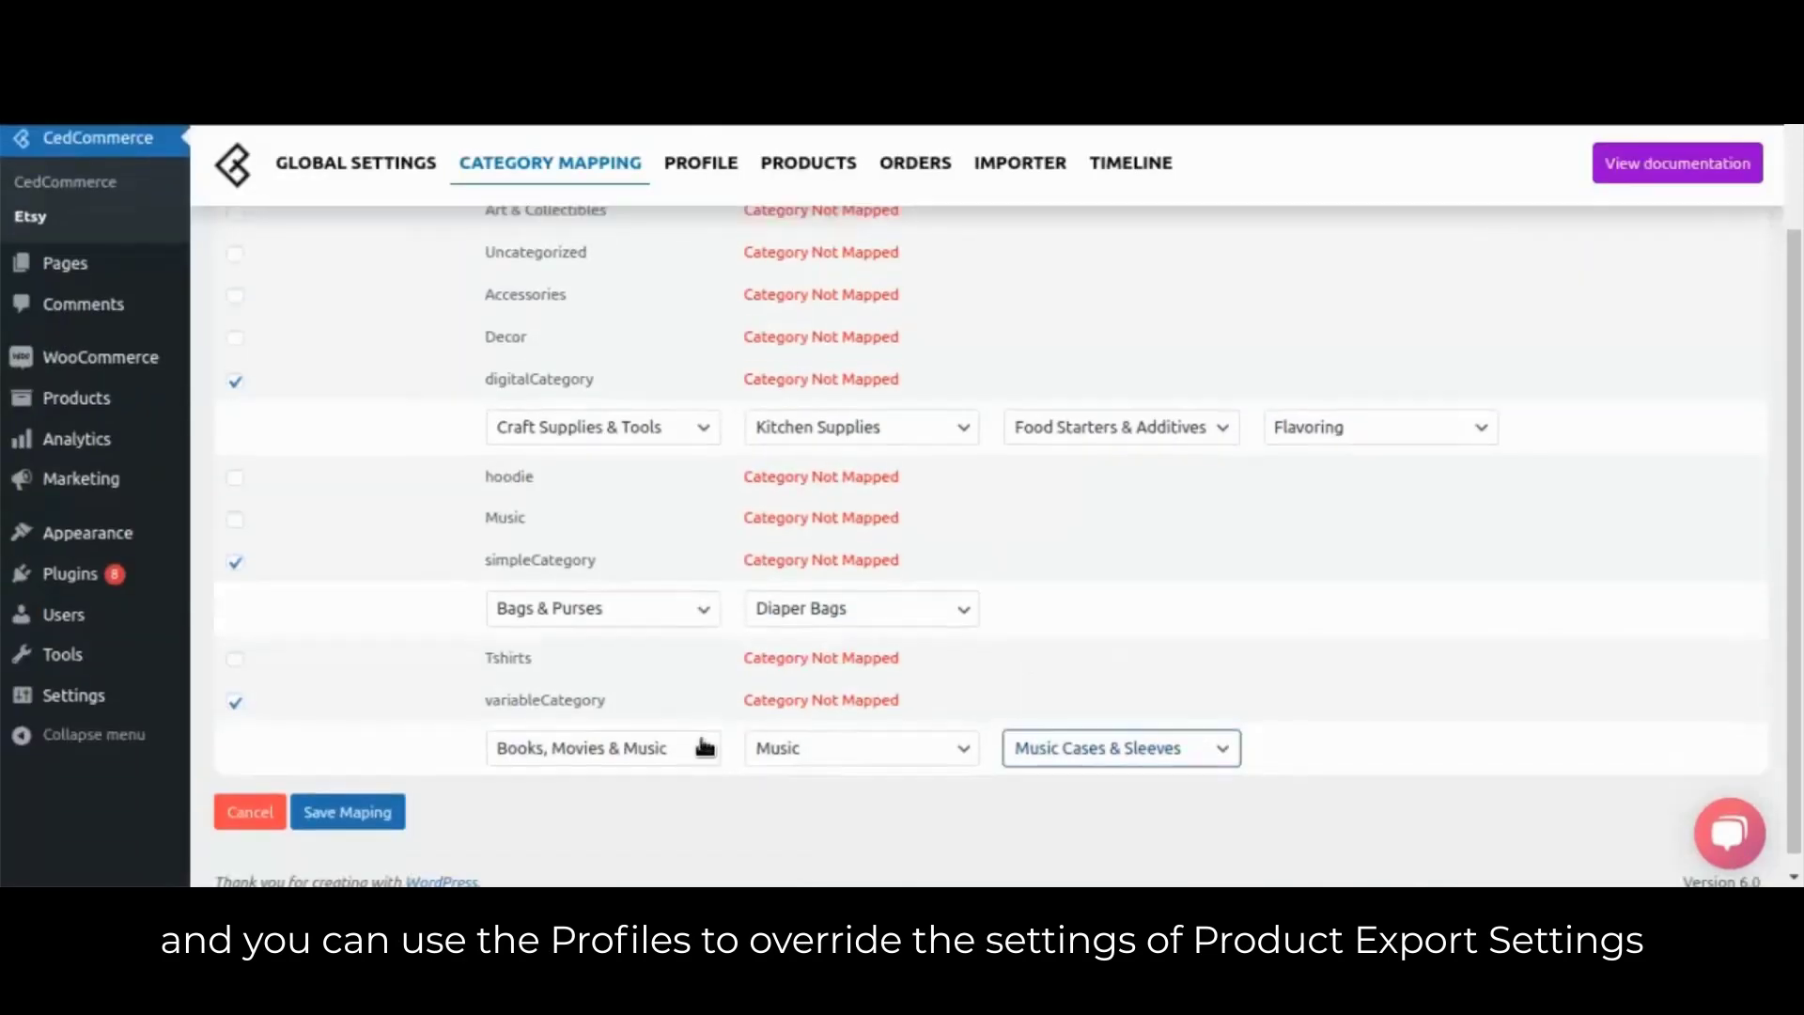
pyautogui.scroll(-1, 705, 741)
pyautogui.click(364, 797)
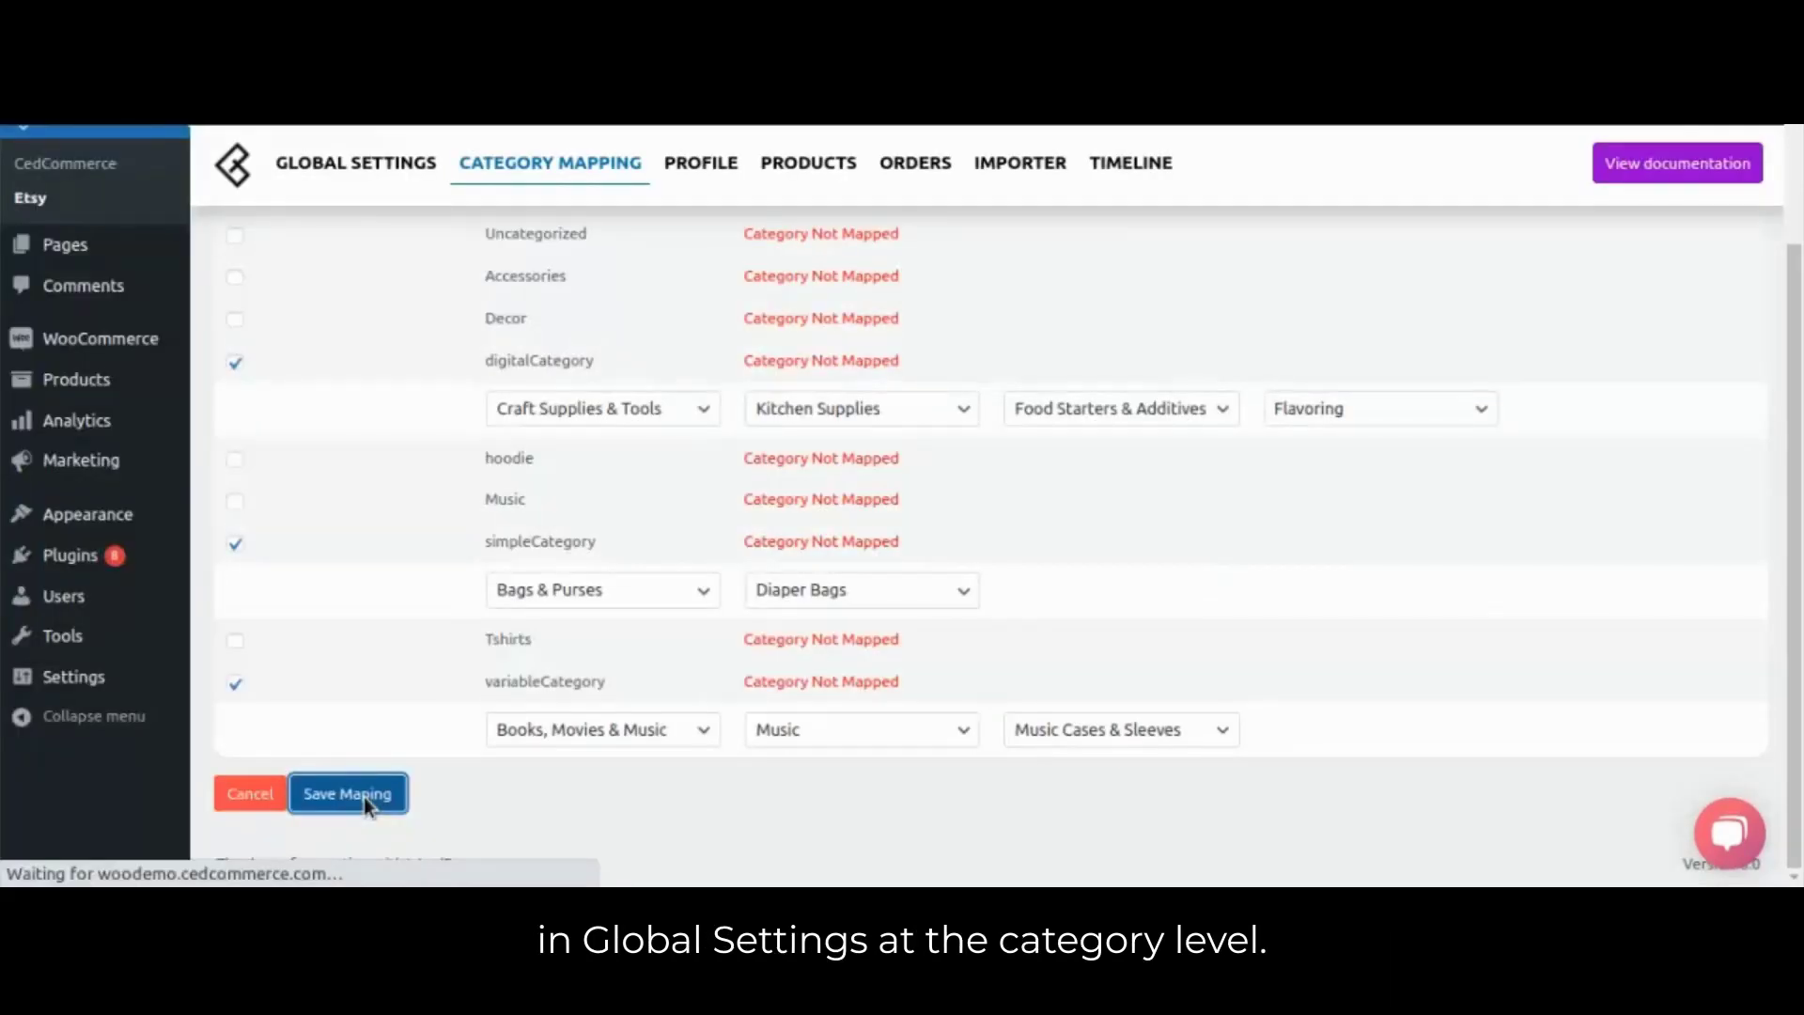
# Open the Music Cases & Sleeves profile for editing and collapse its Basic Information section
pyautogui.click(698, 163)
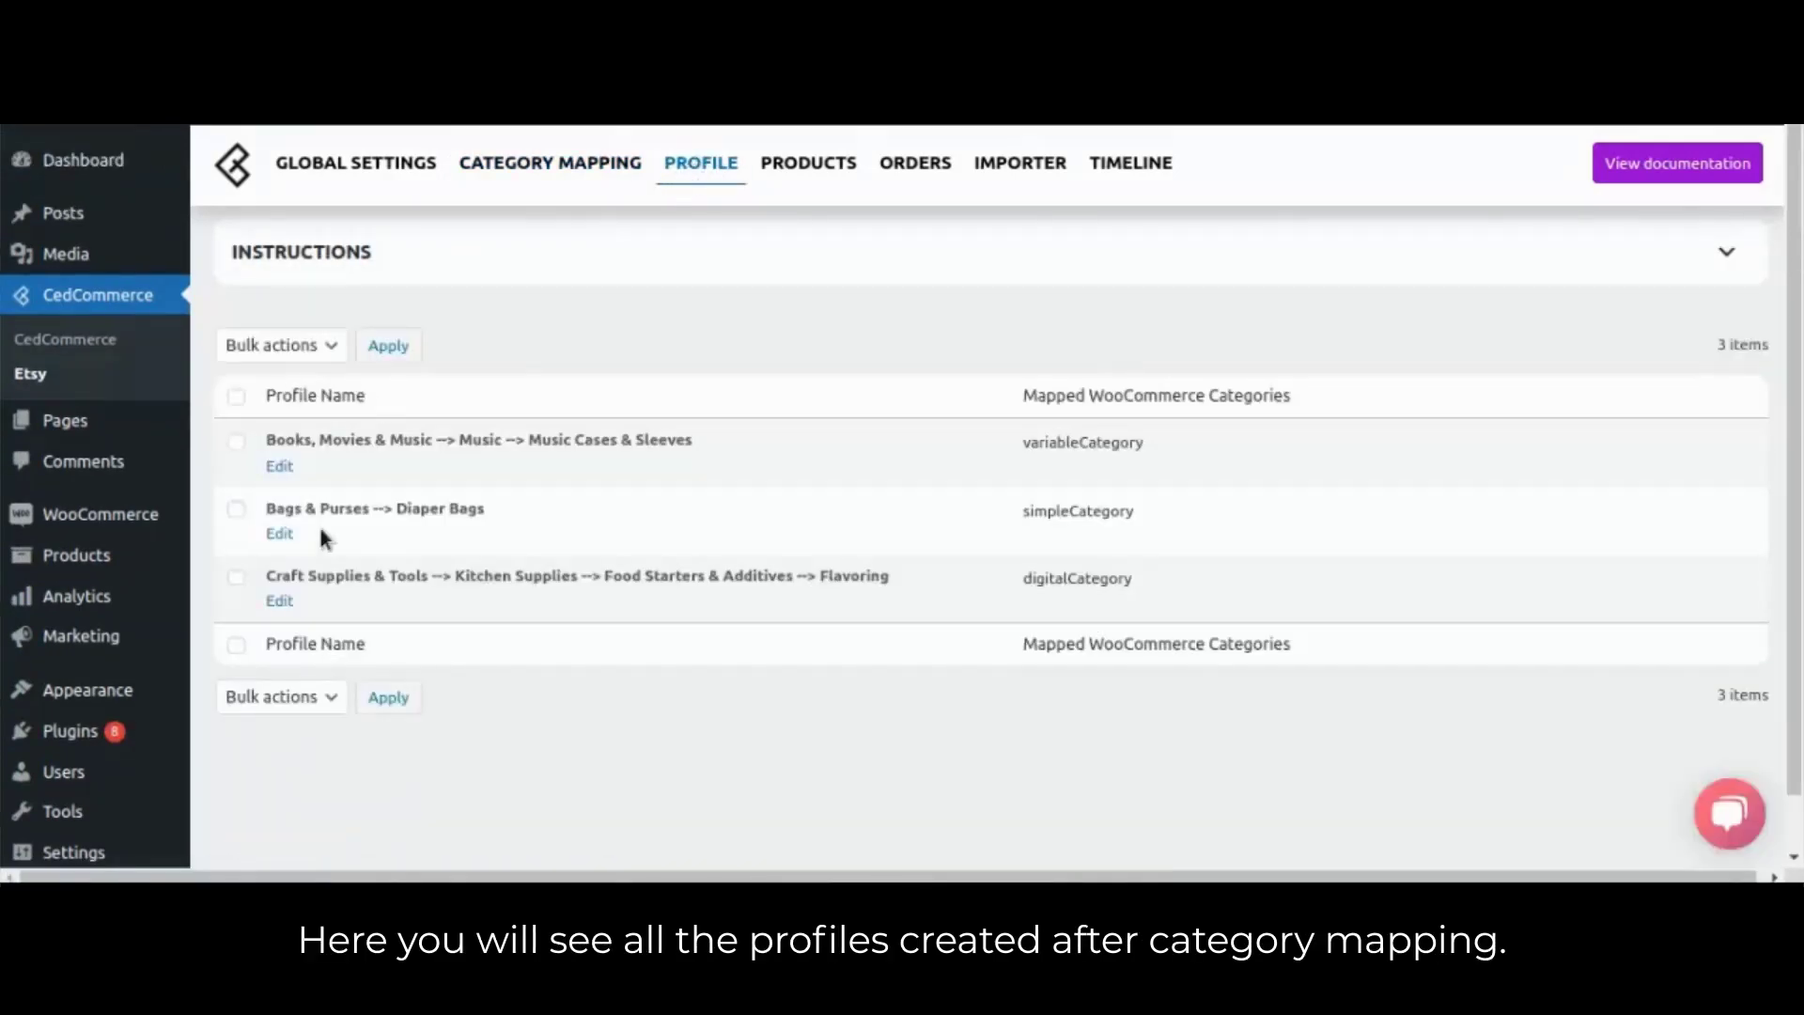
pyautogui.click(280, 468)
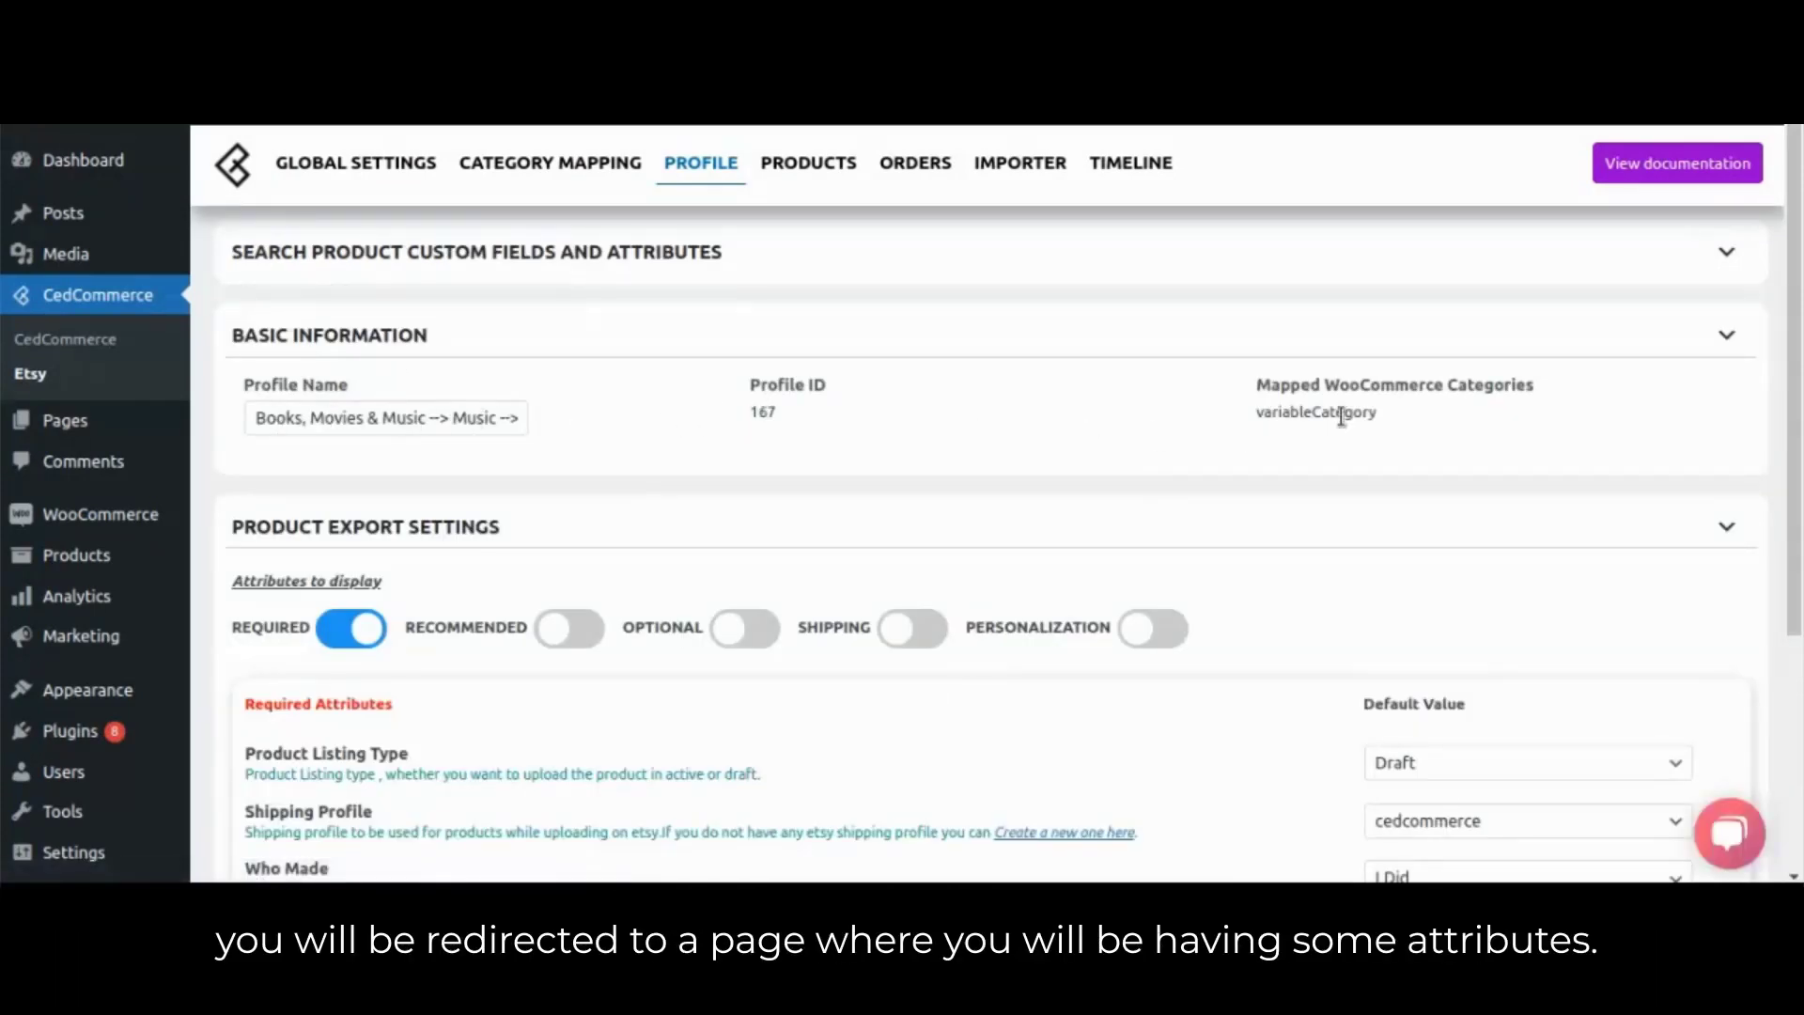
pyautogui.click(908, 336)
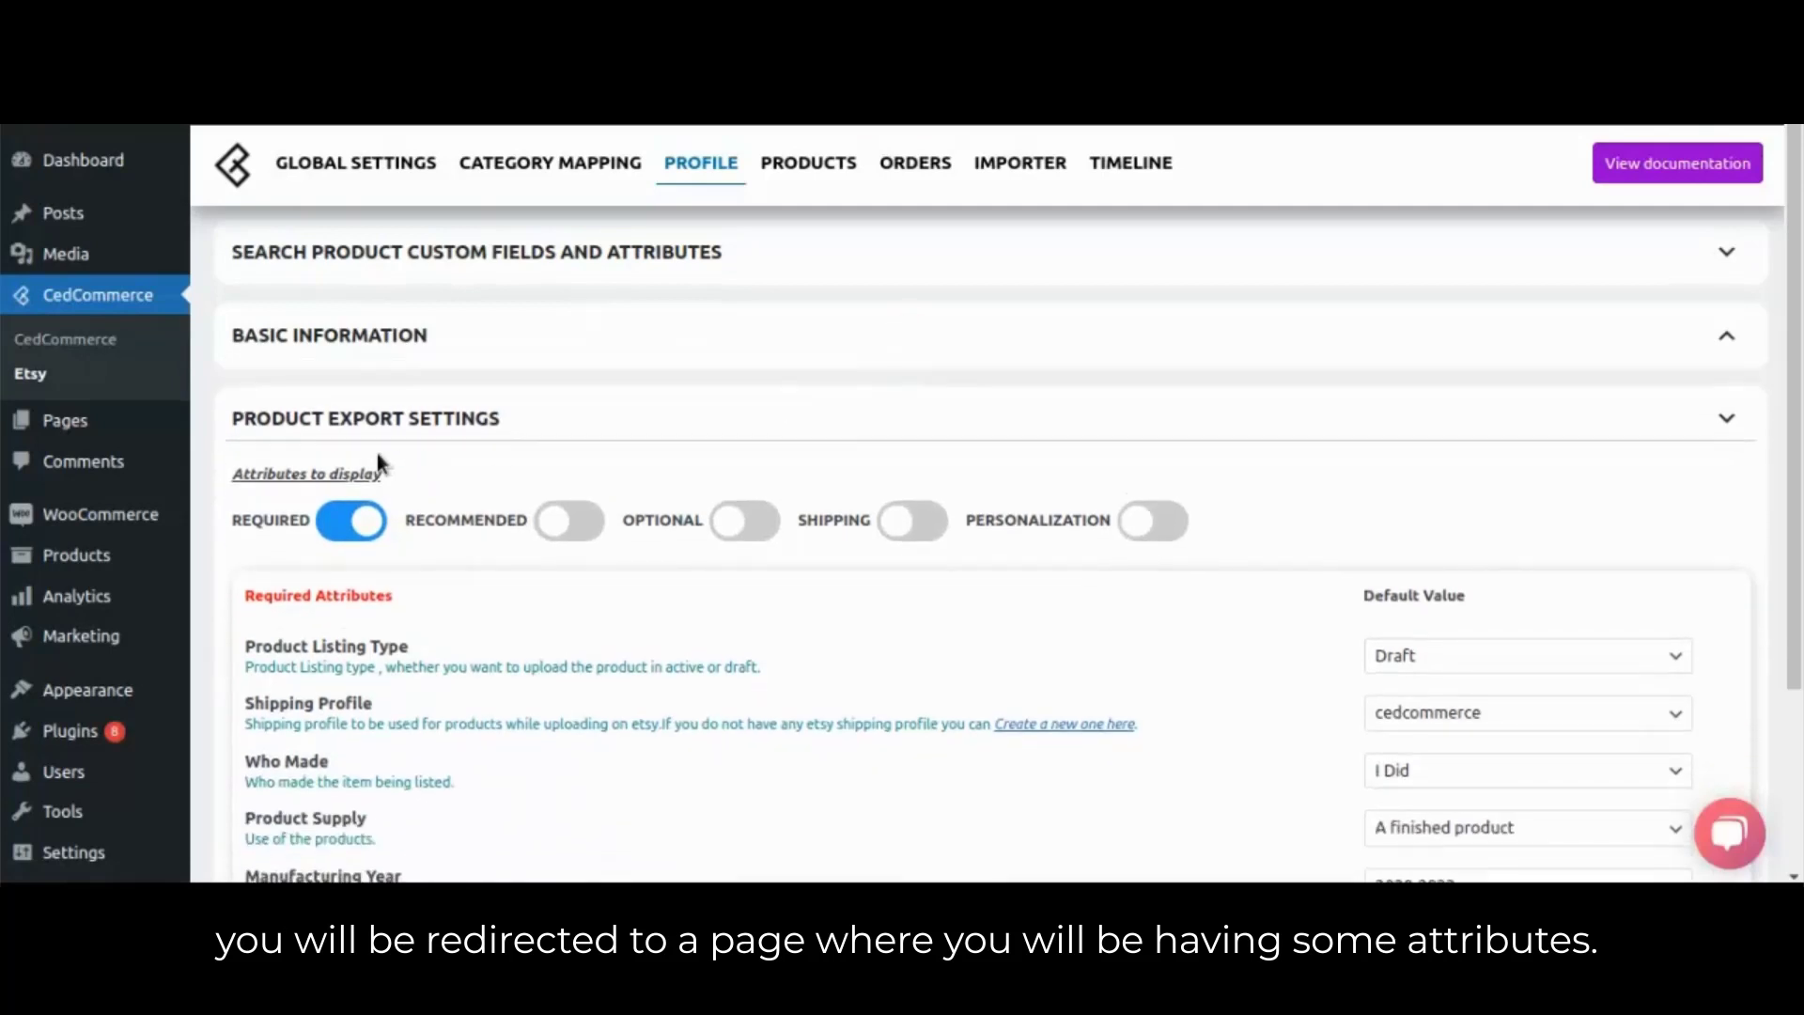
pyautogui.click(573, 416)
pyautogui.click(577, 417)
# Check the profile's required attributes and the choices for Shipping Profile and Who Made without changing them
pyautogui.scroll(-2, 429, 596)
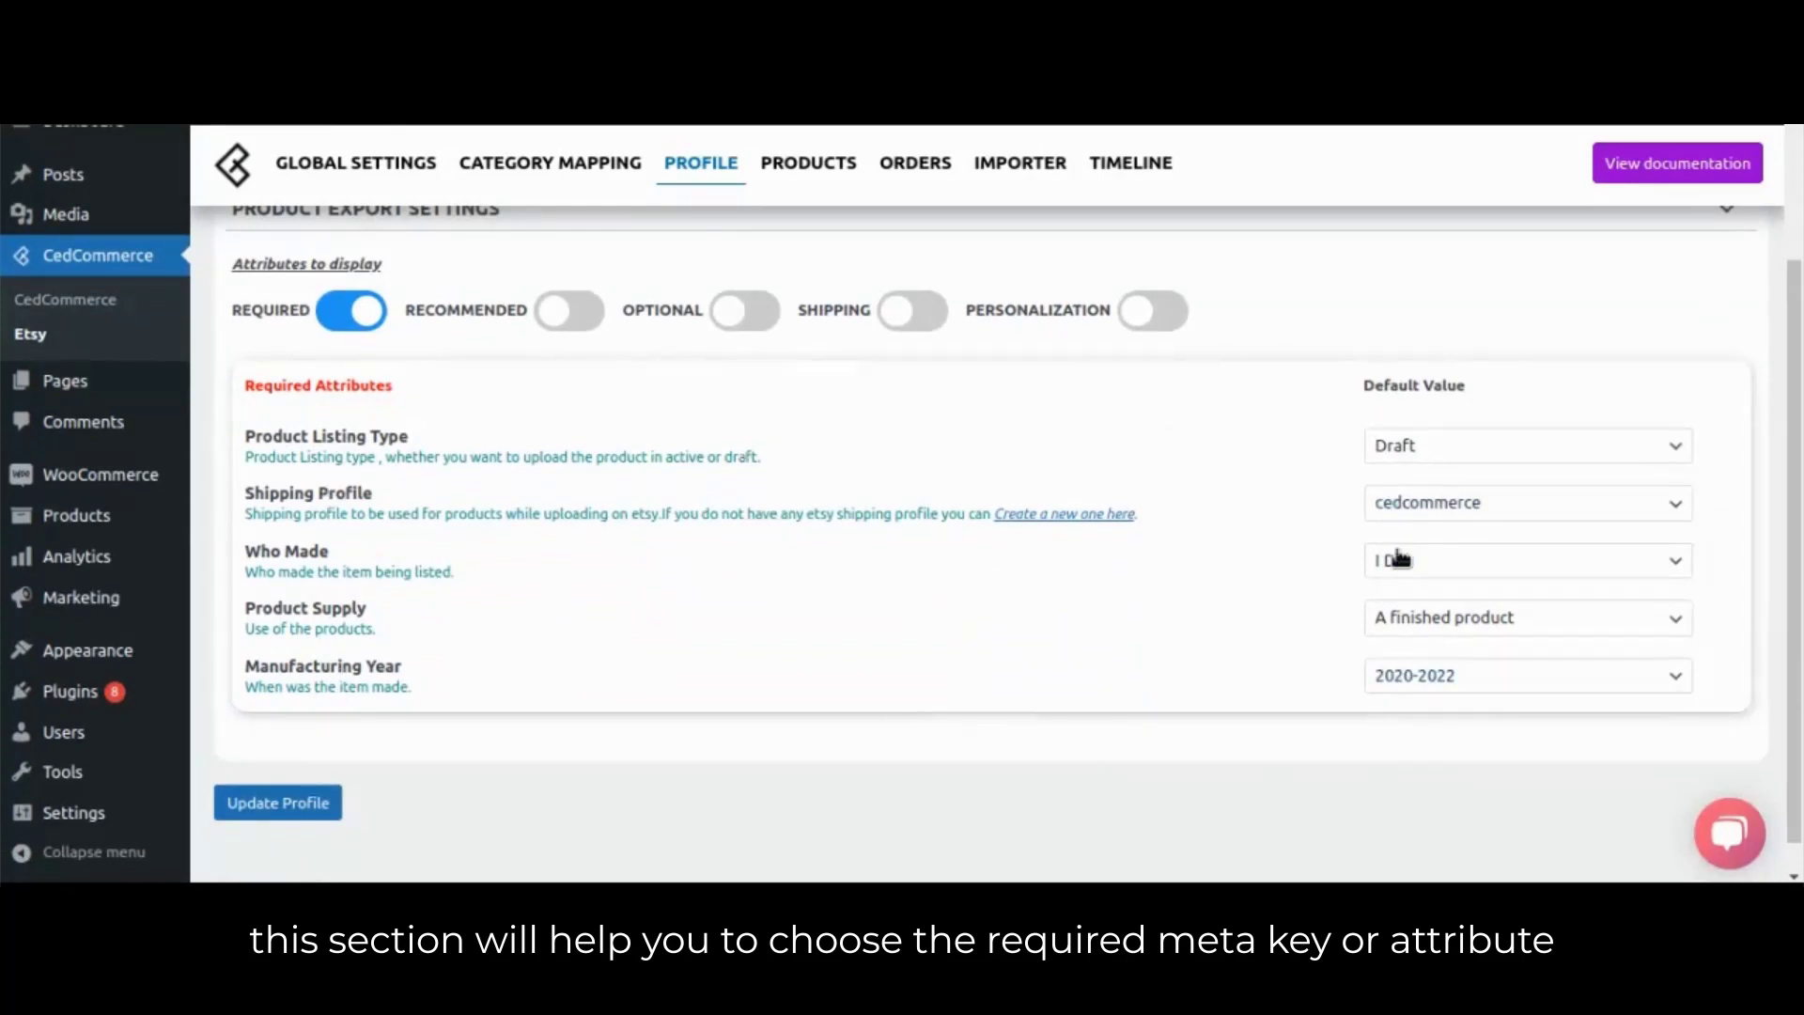
pyautogui.click(1399, 505)
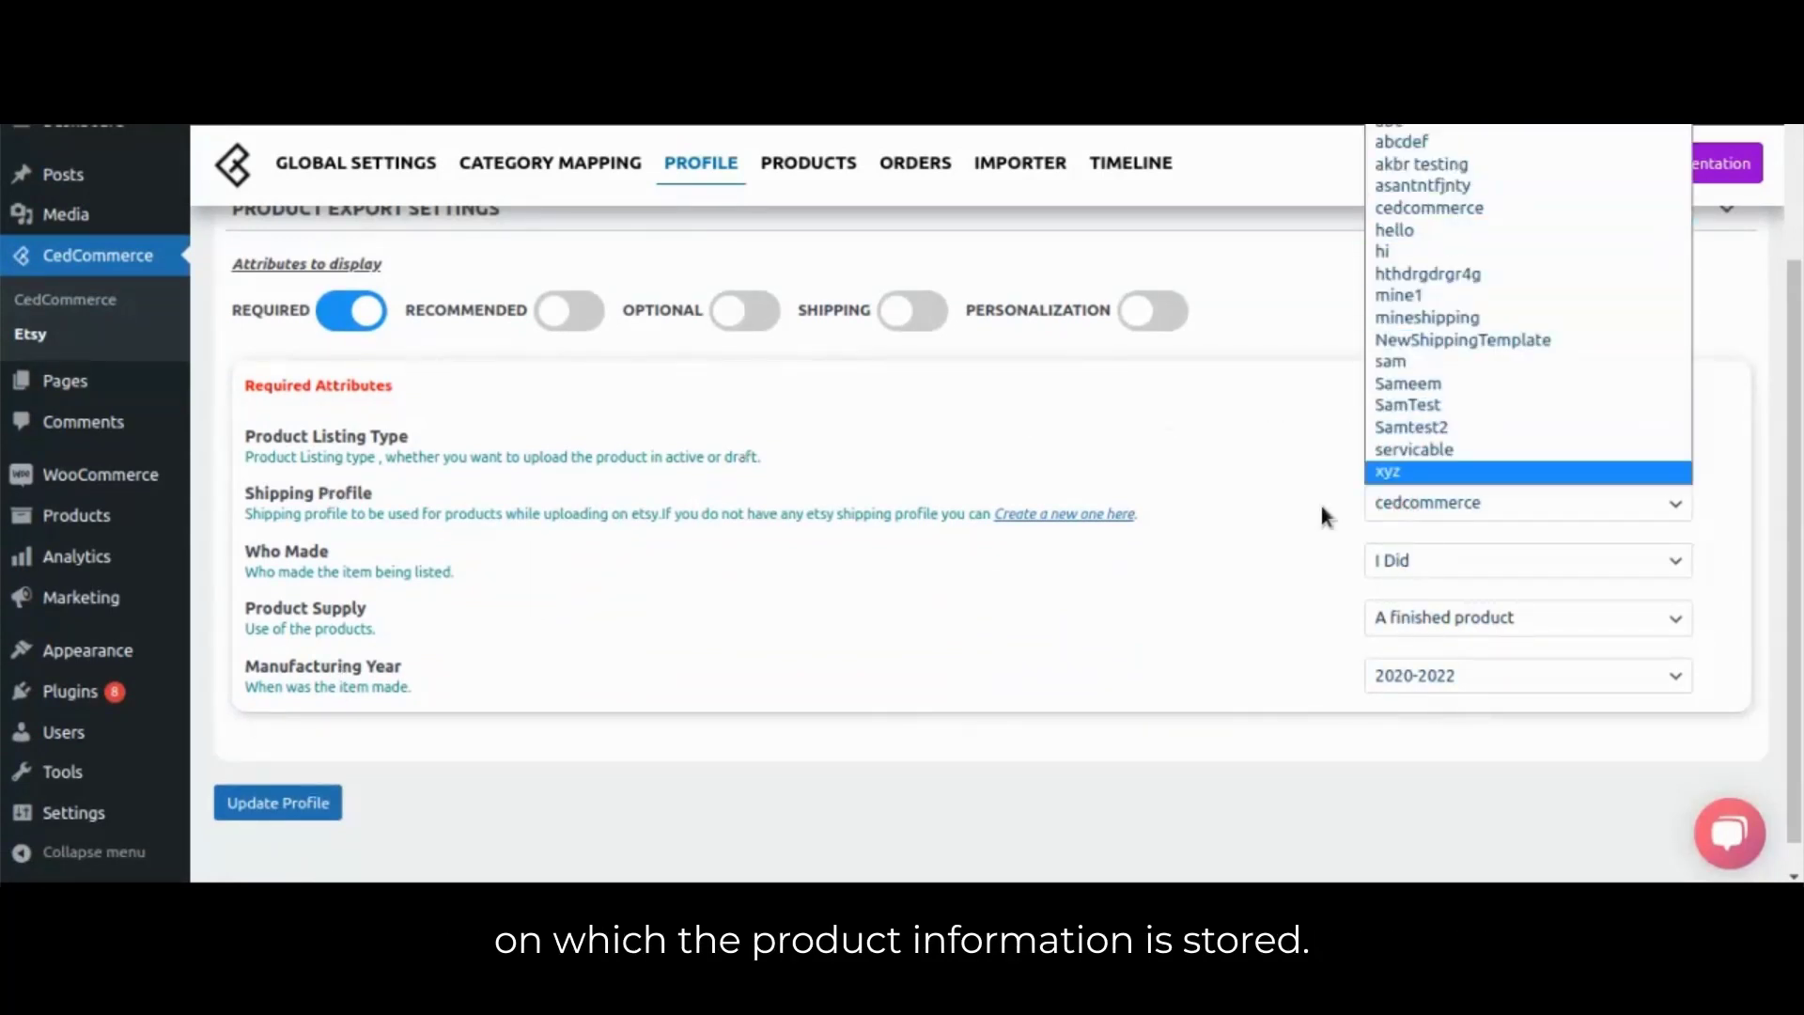
pyautogui.click(1257, 507)
pyautogui.click(1409, 560)
pyautogui.click(1344, 594)
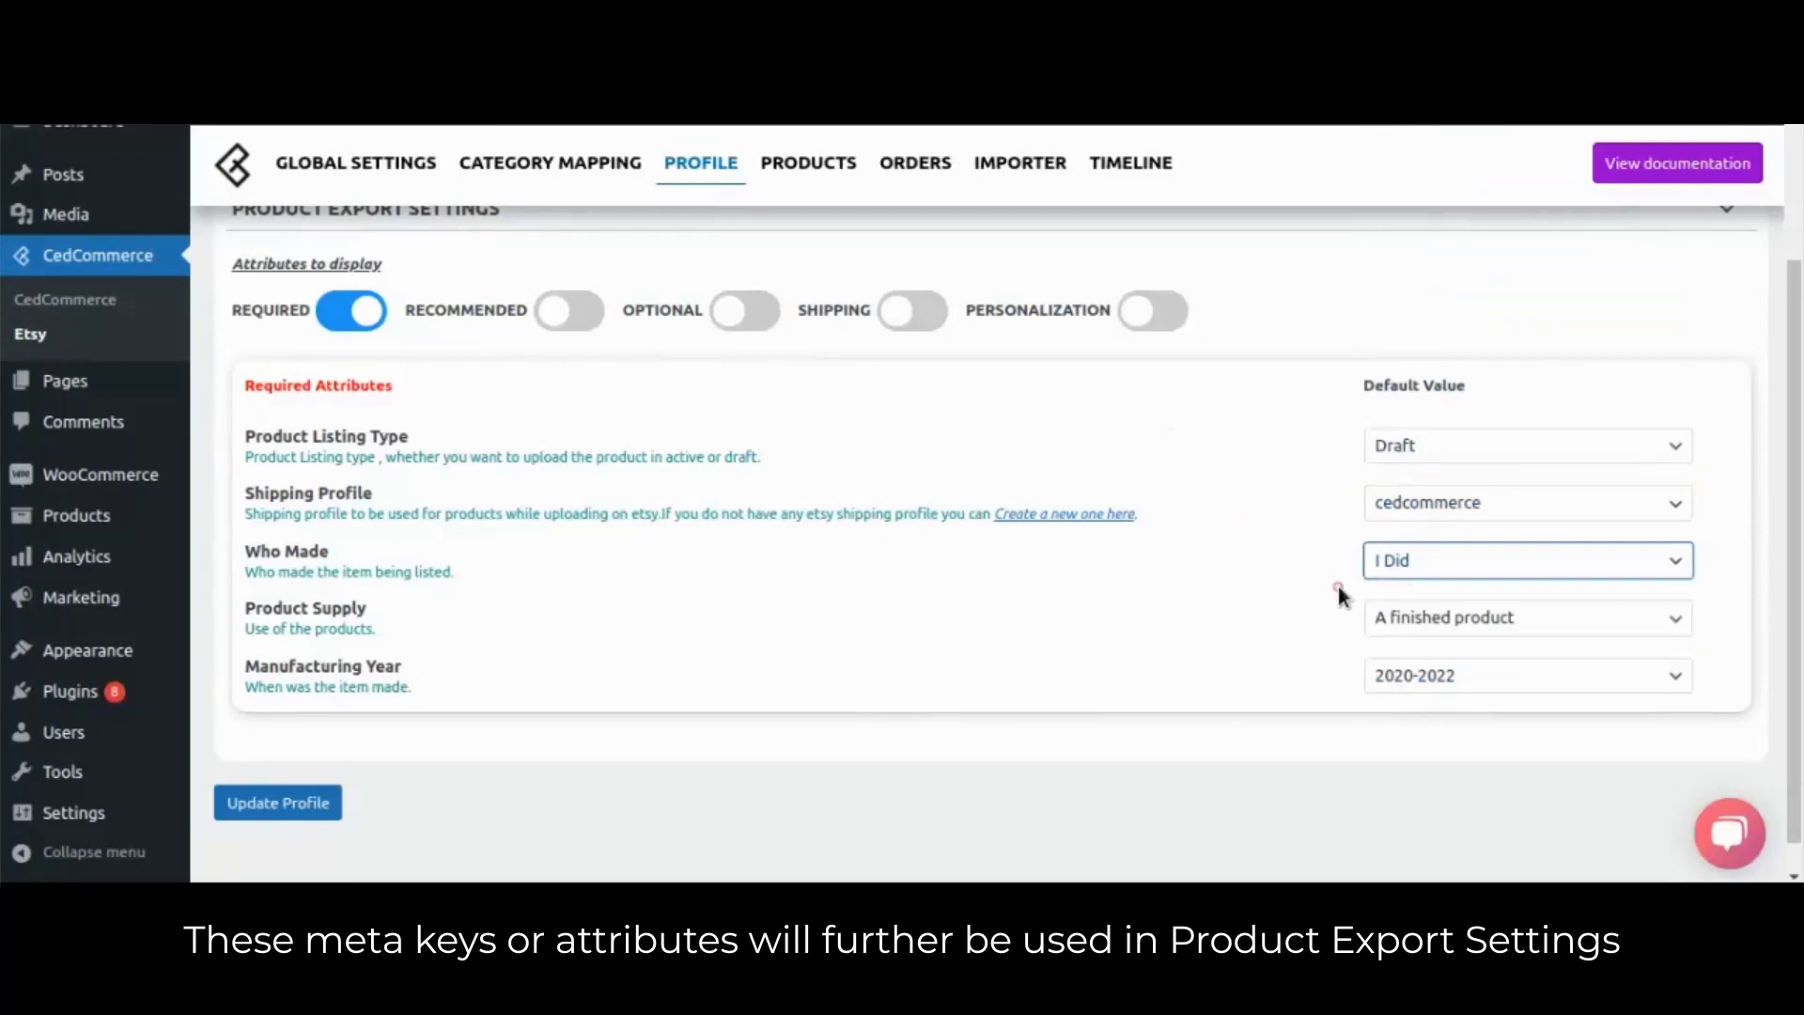
# Display the profile's recommended and optional attributes and examine their fields
pyautogui.click(592, 311)
pyautogui.scroll(-3, 399, 498)
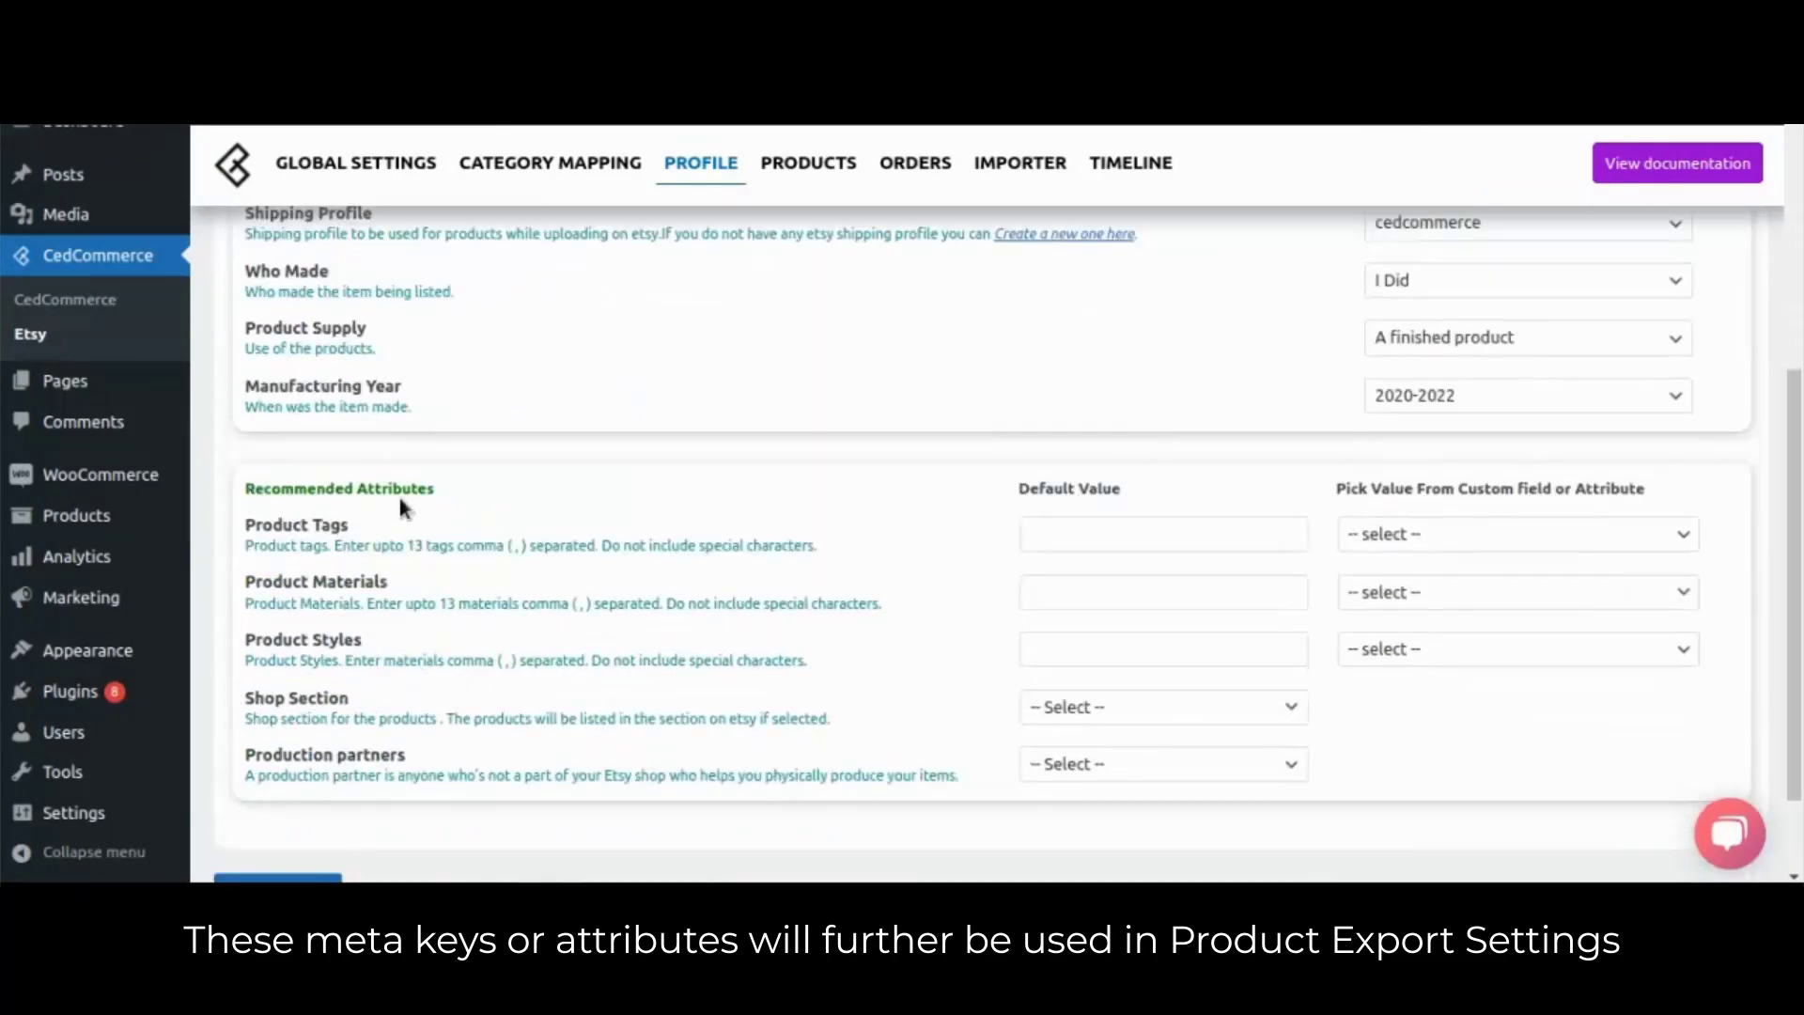
pyautogui.scroll(5, 540, 616)
pyautogui.click(742, 521)
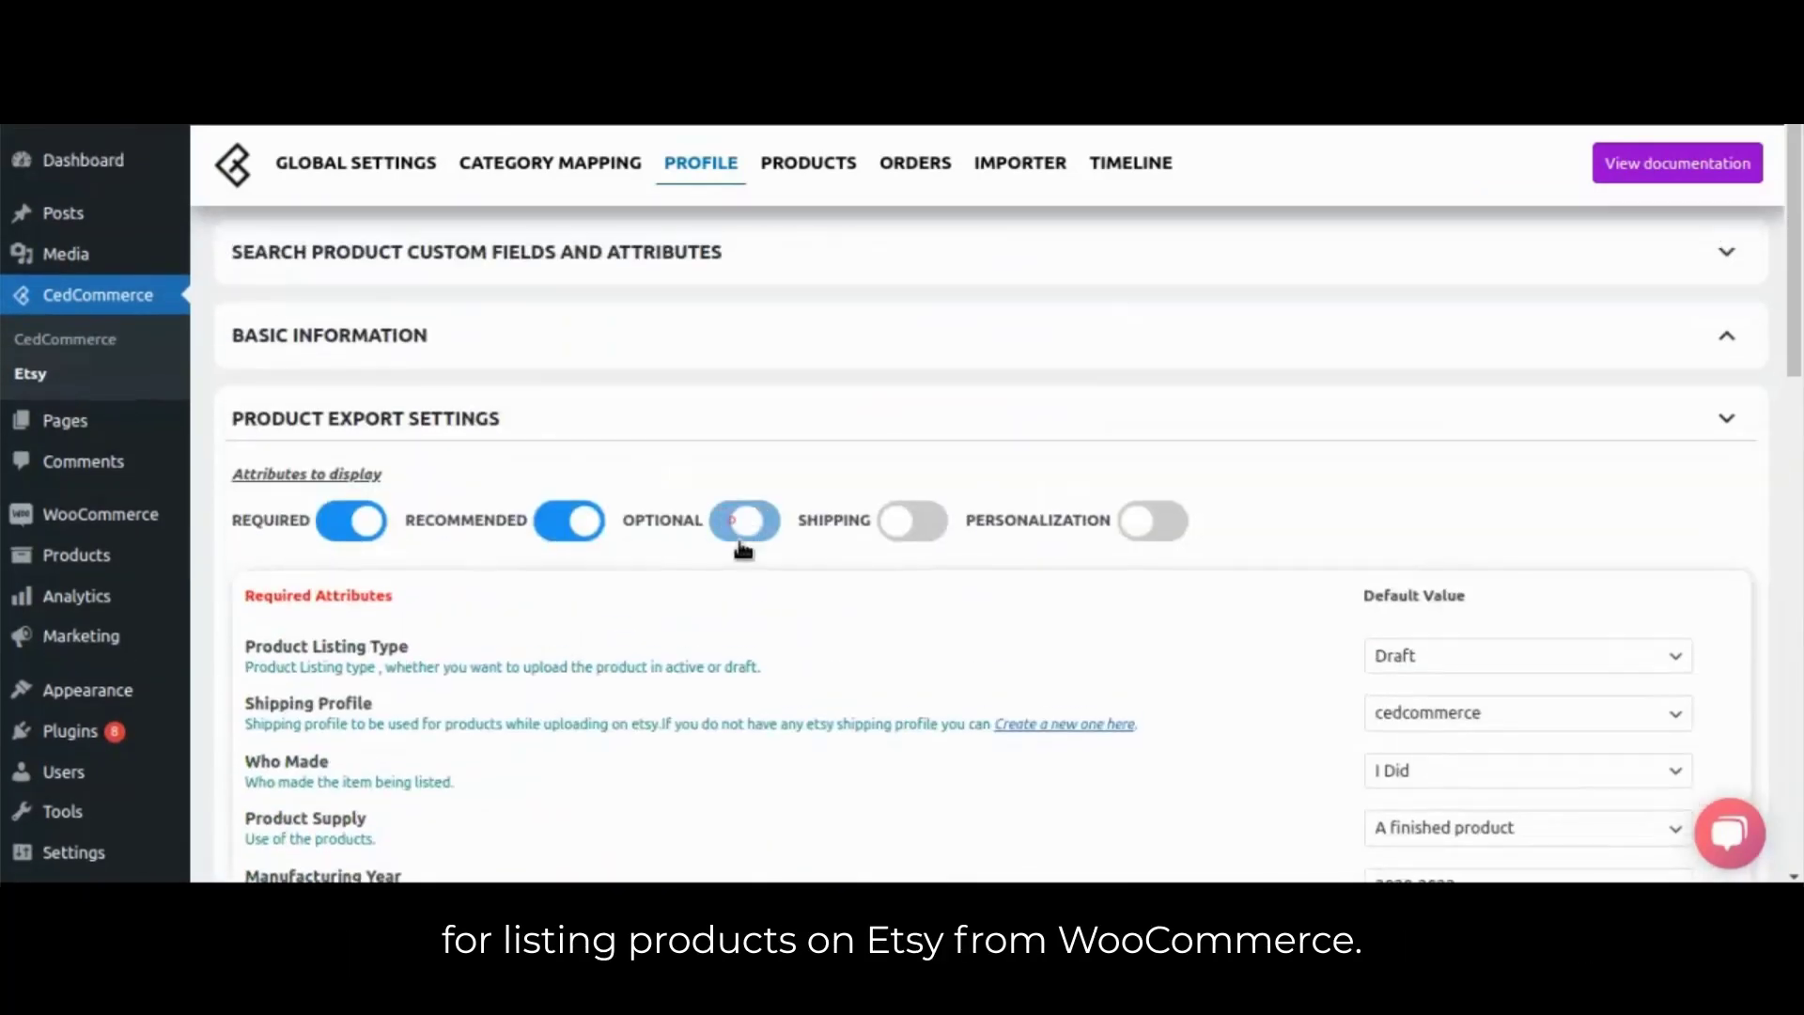
pyautogui.scroll(-3, 766, 631)
pyautogui.scroll(-5, 765, 632)
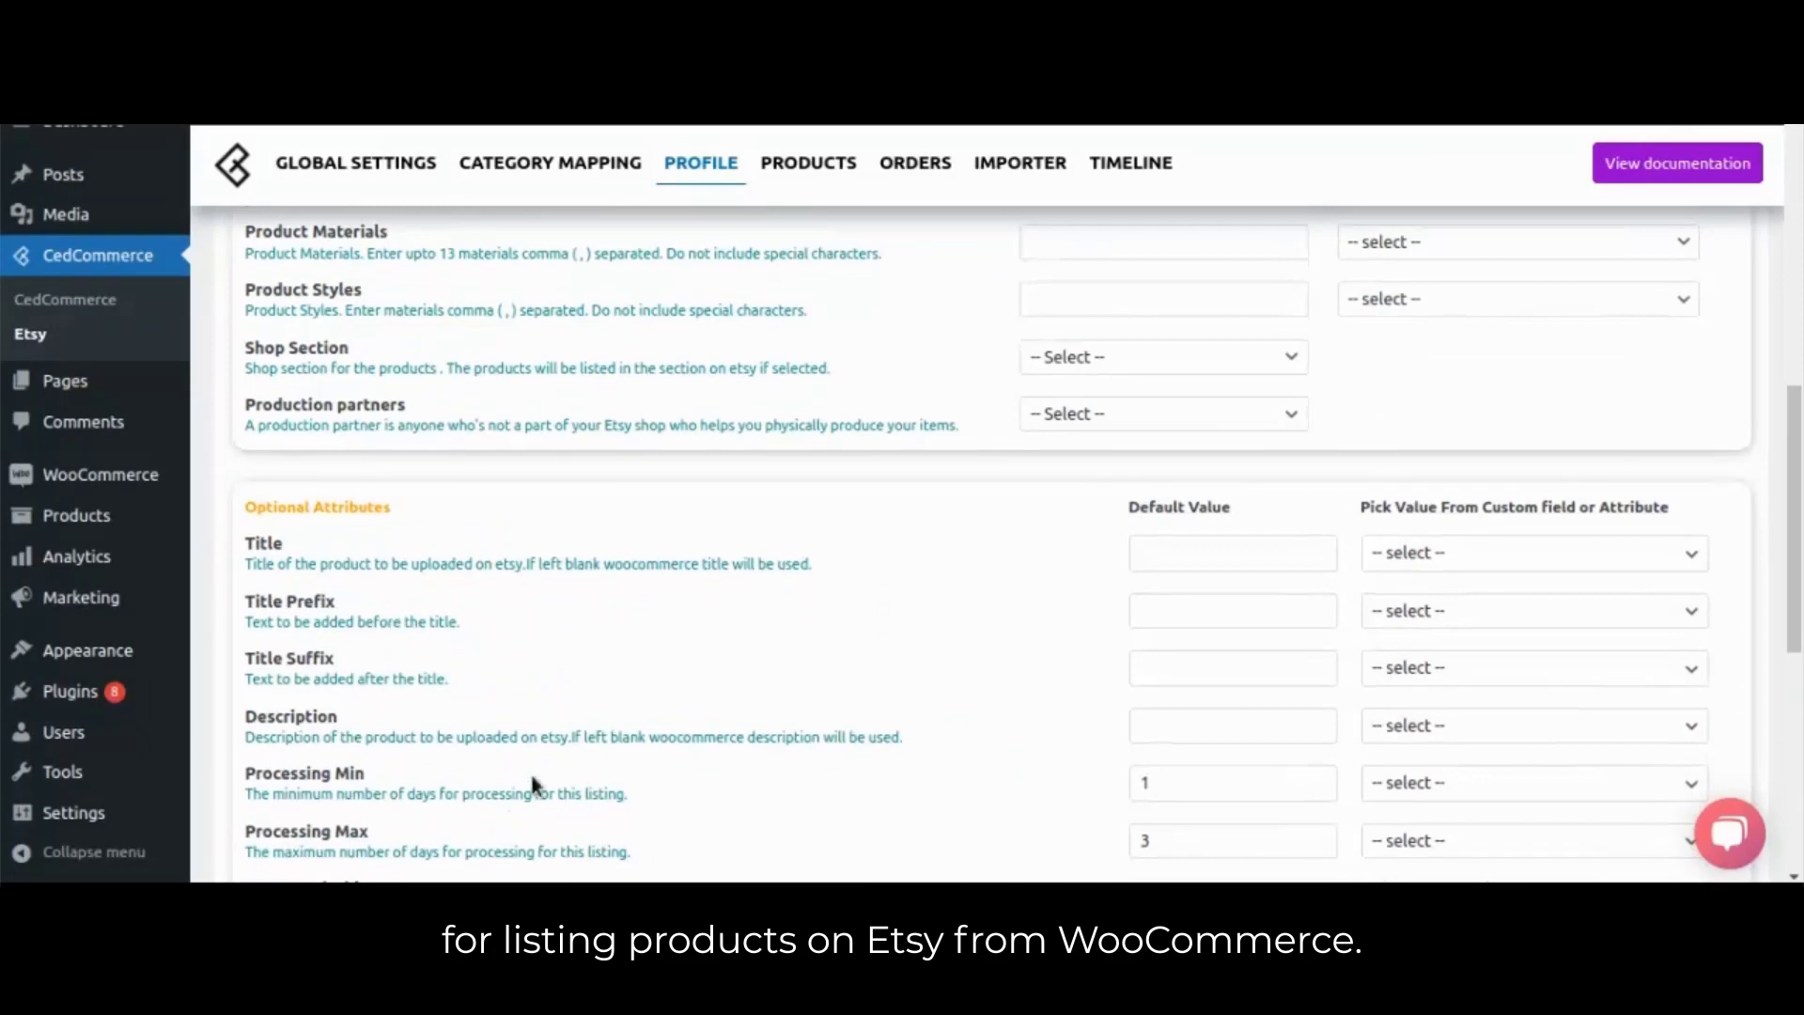
pyautogui.scroll(-5, 533, 784)
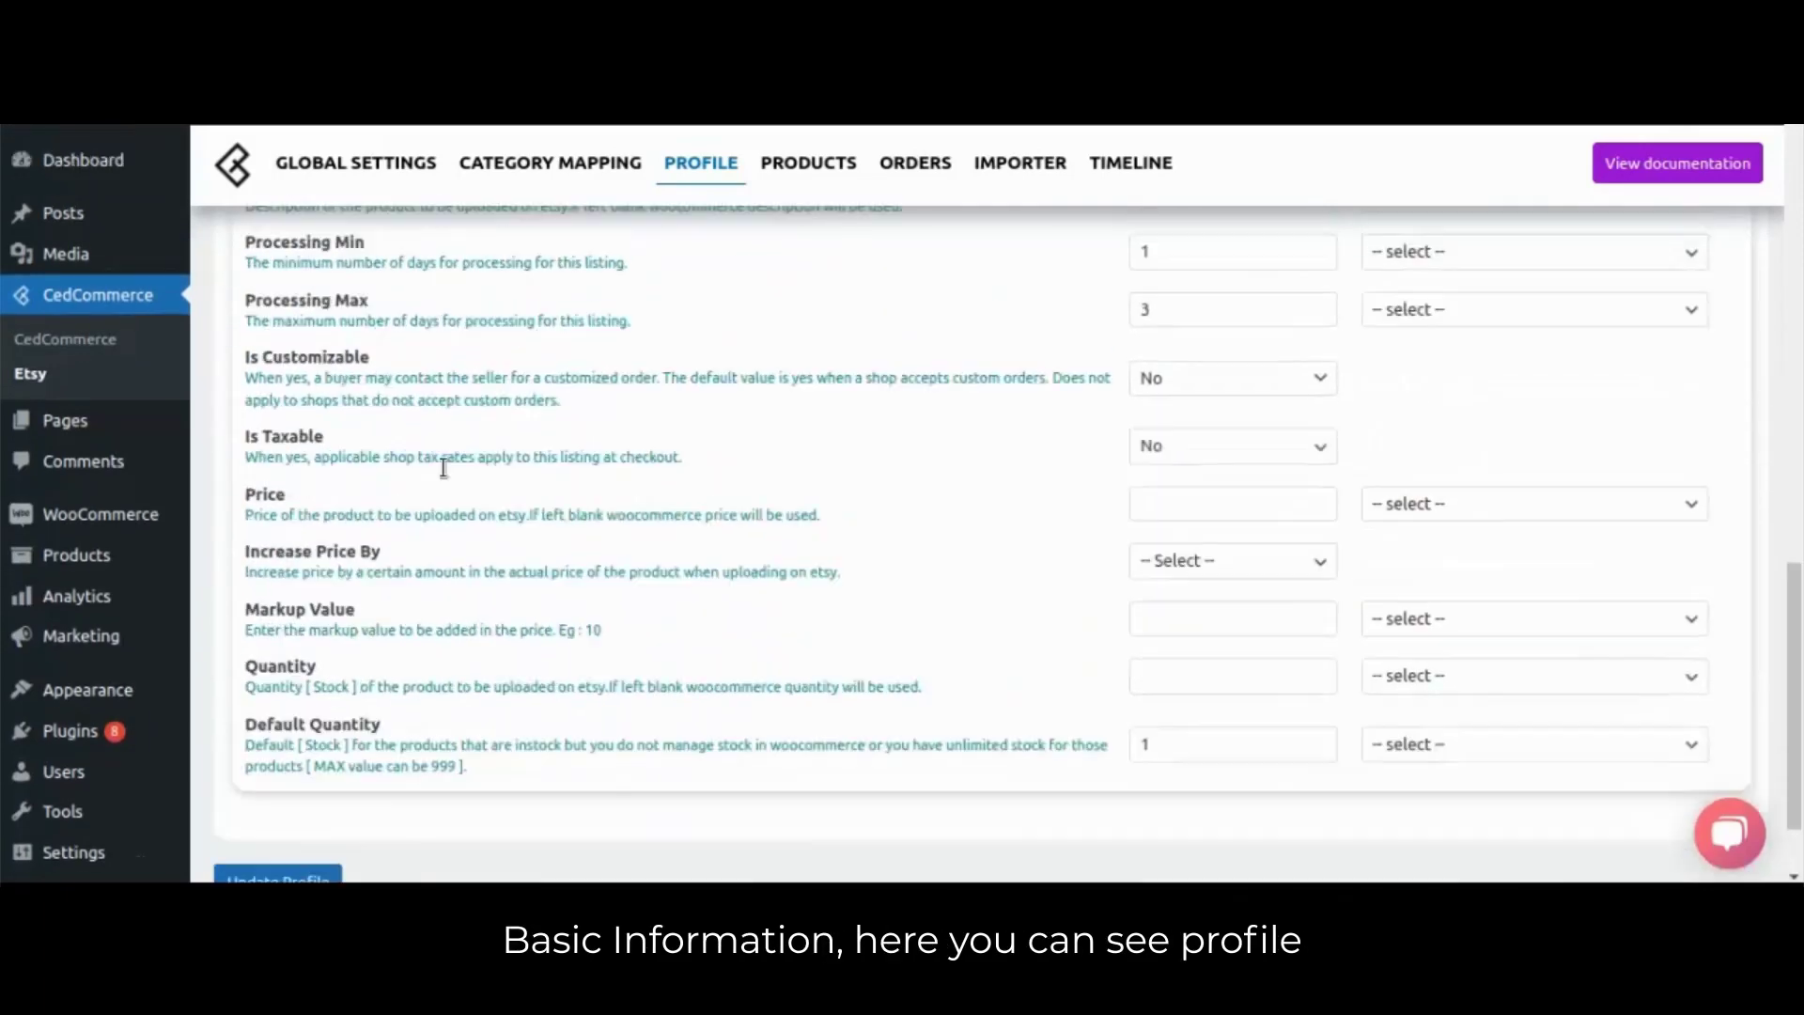
# Hide the profile's recommended and optional attributes and display the shipping attributes to examine their fields
pyautogui.scroll(12, 594, 551)
pyautogui.click(745, 506)
pyautogui.click(912, 508)
pyautogui.scroll(-7, 900, 611)
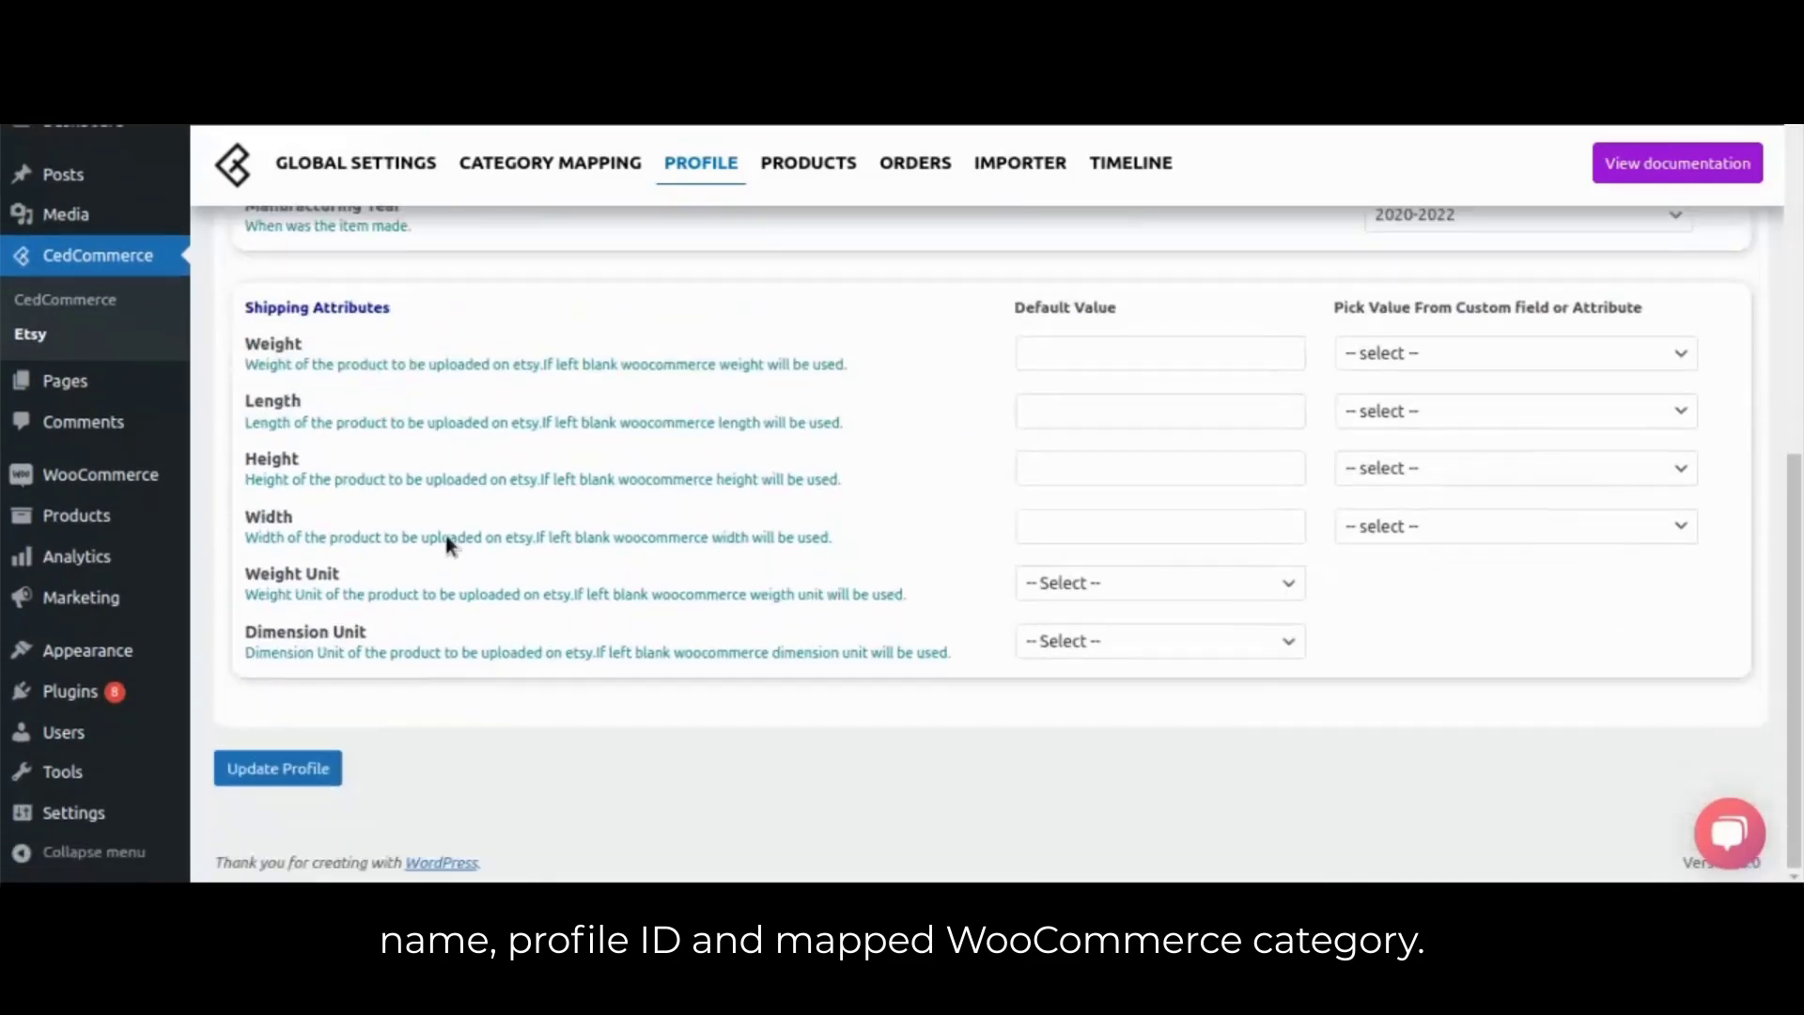
# Hide the profile's shipping attributes, display the personalization attributes to examine their fields, and update the profile
pyautogui.scroll(7, 934, 505)
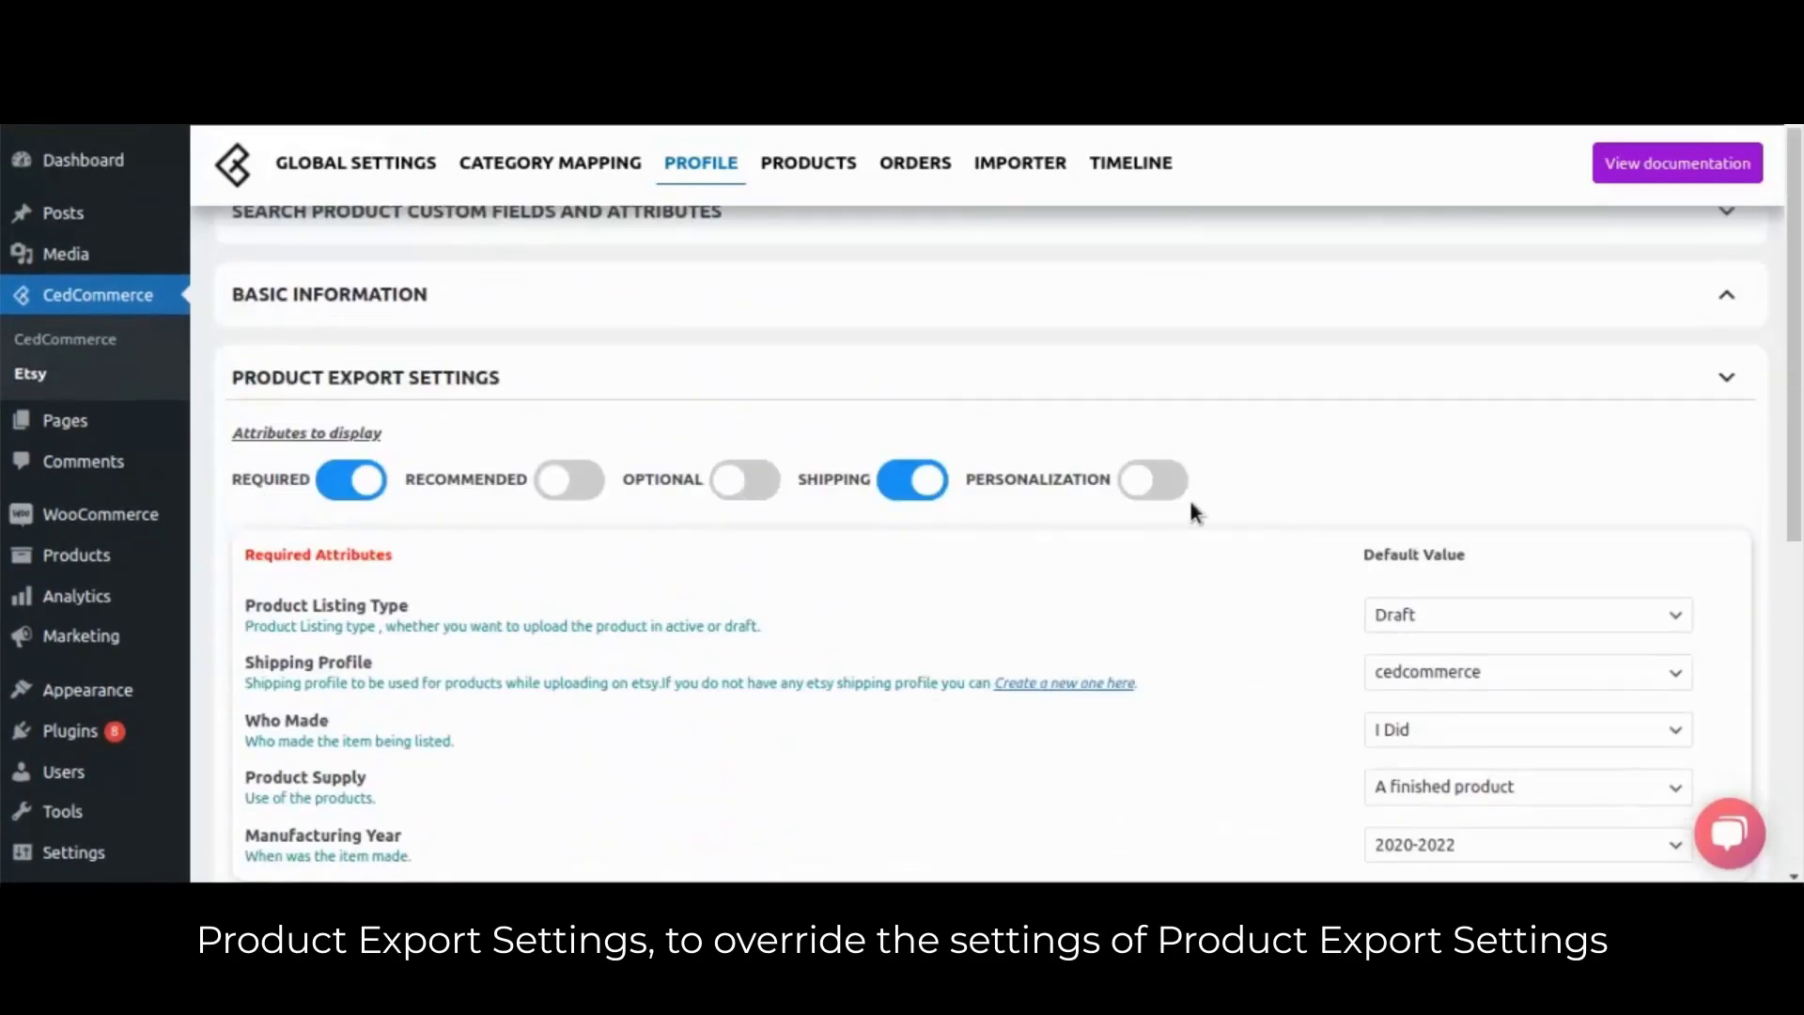
pyautogui.click(916, 498)
pyautogui.click(1154, 481)
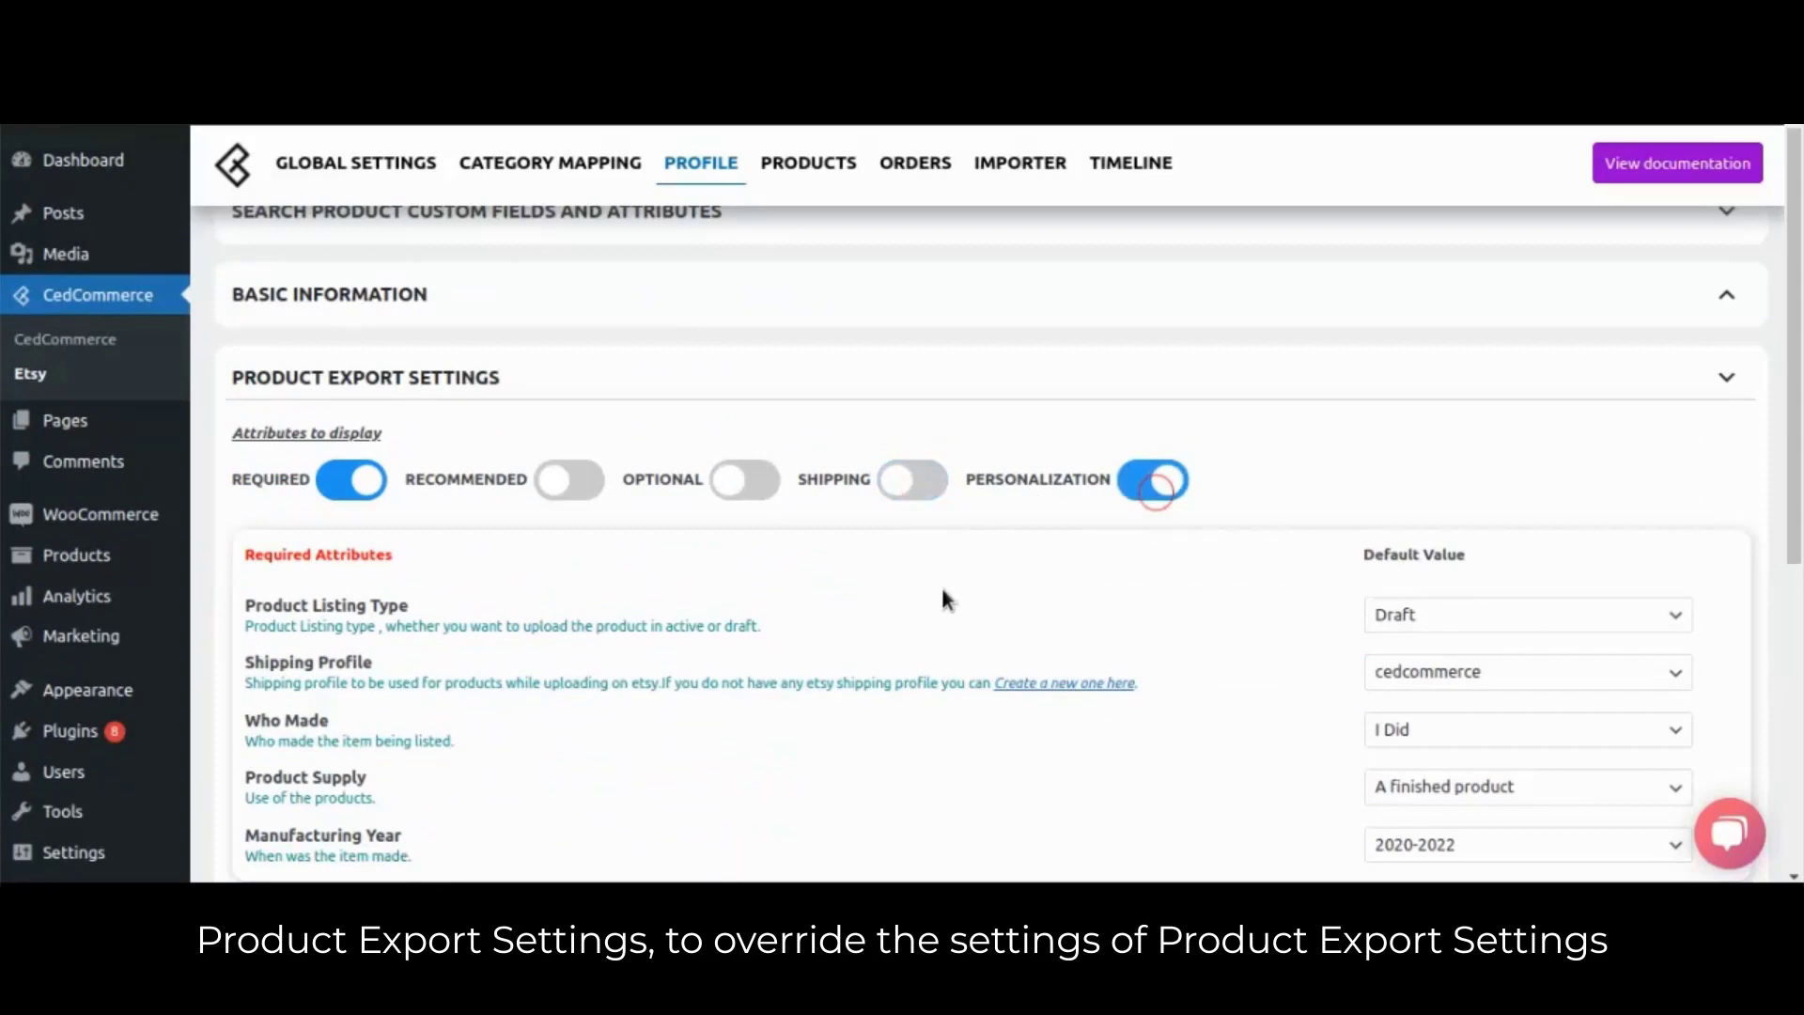
pyautogui.scroll(-5, 940, 592)
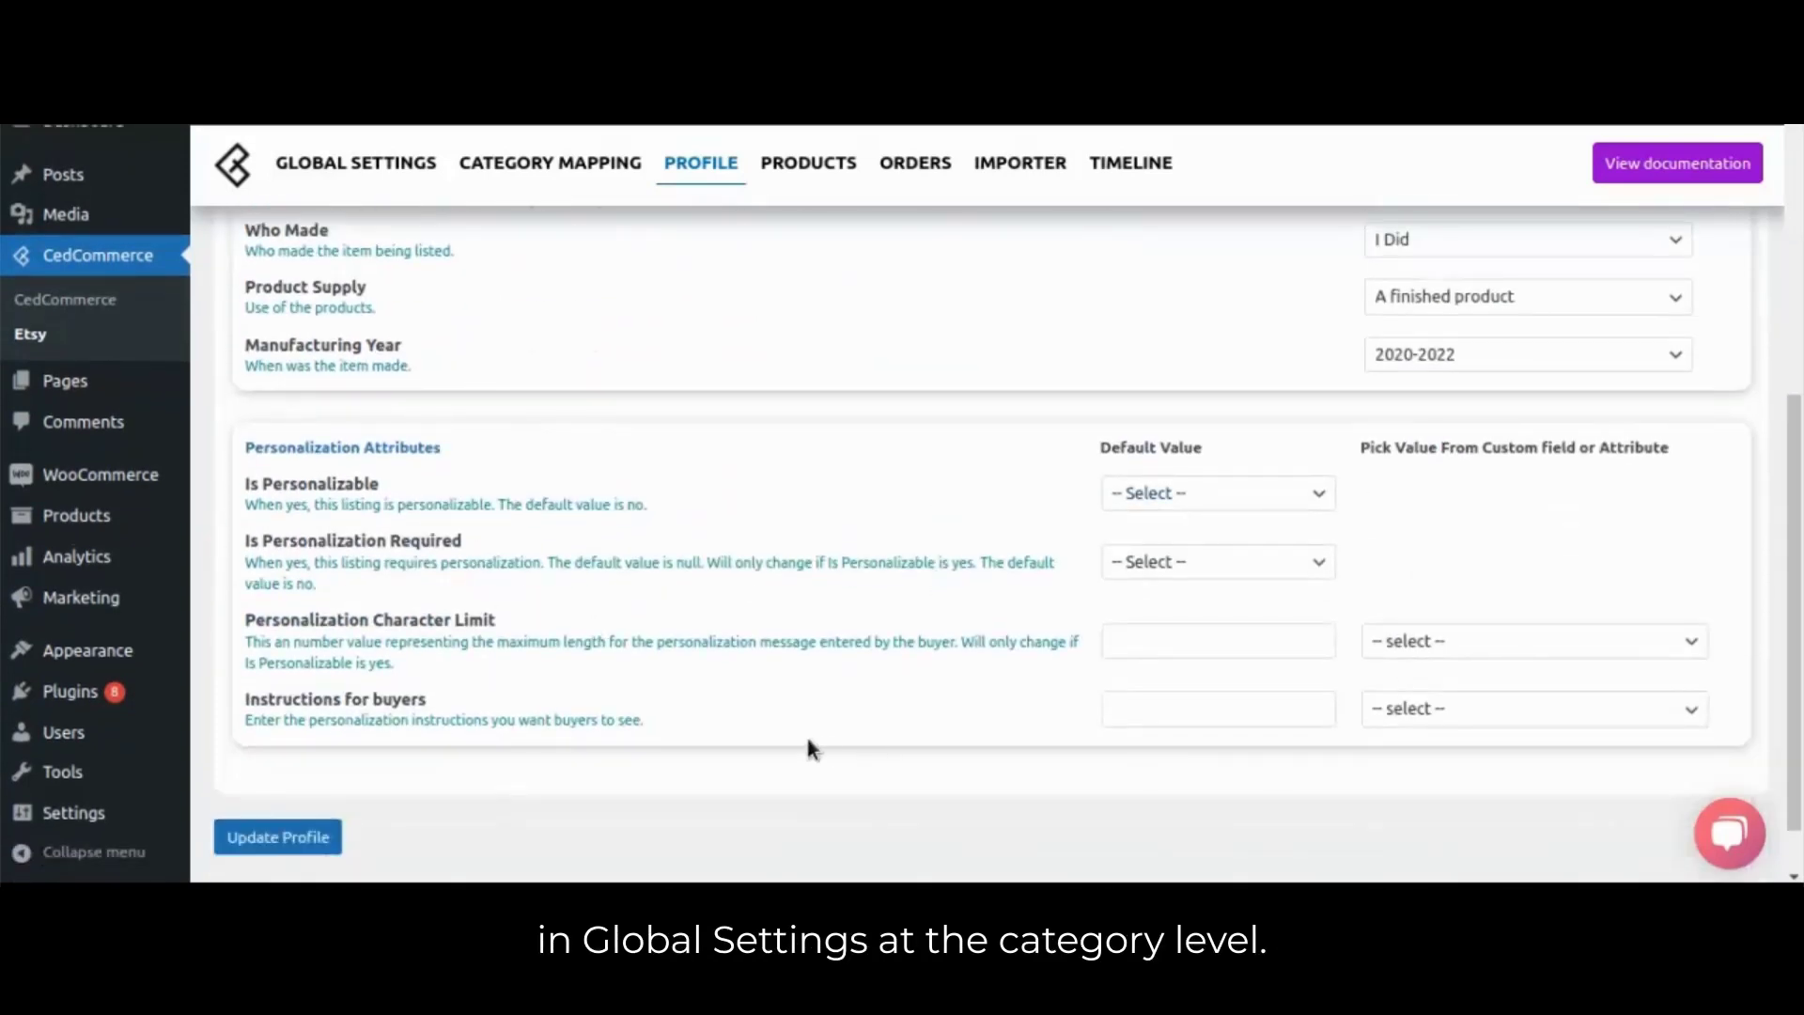
pyautogui.scroll(-1, 805, 745)
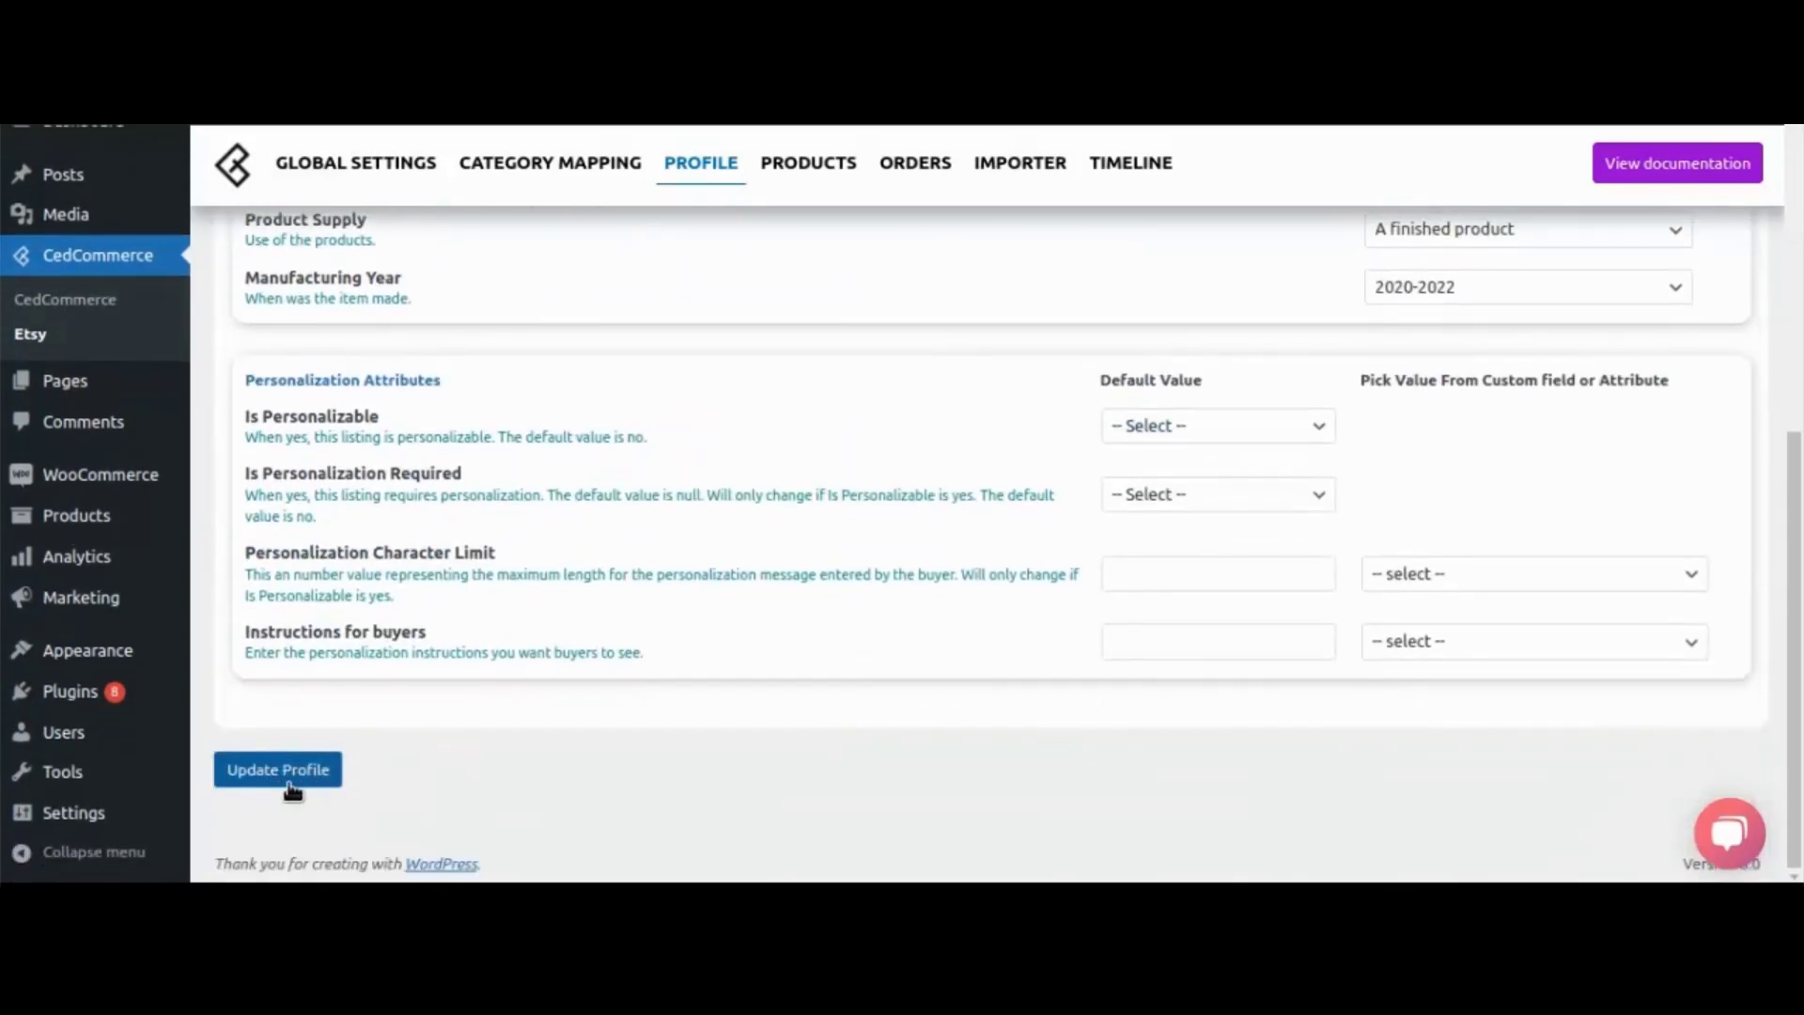
pyautogui.click(286, 785)
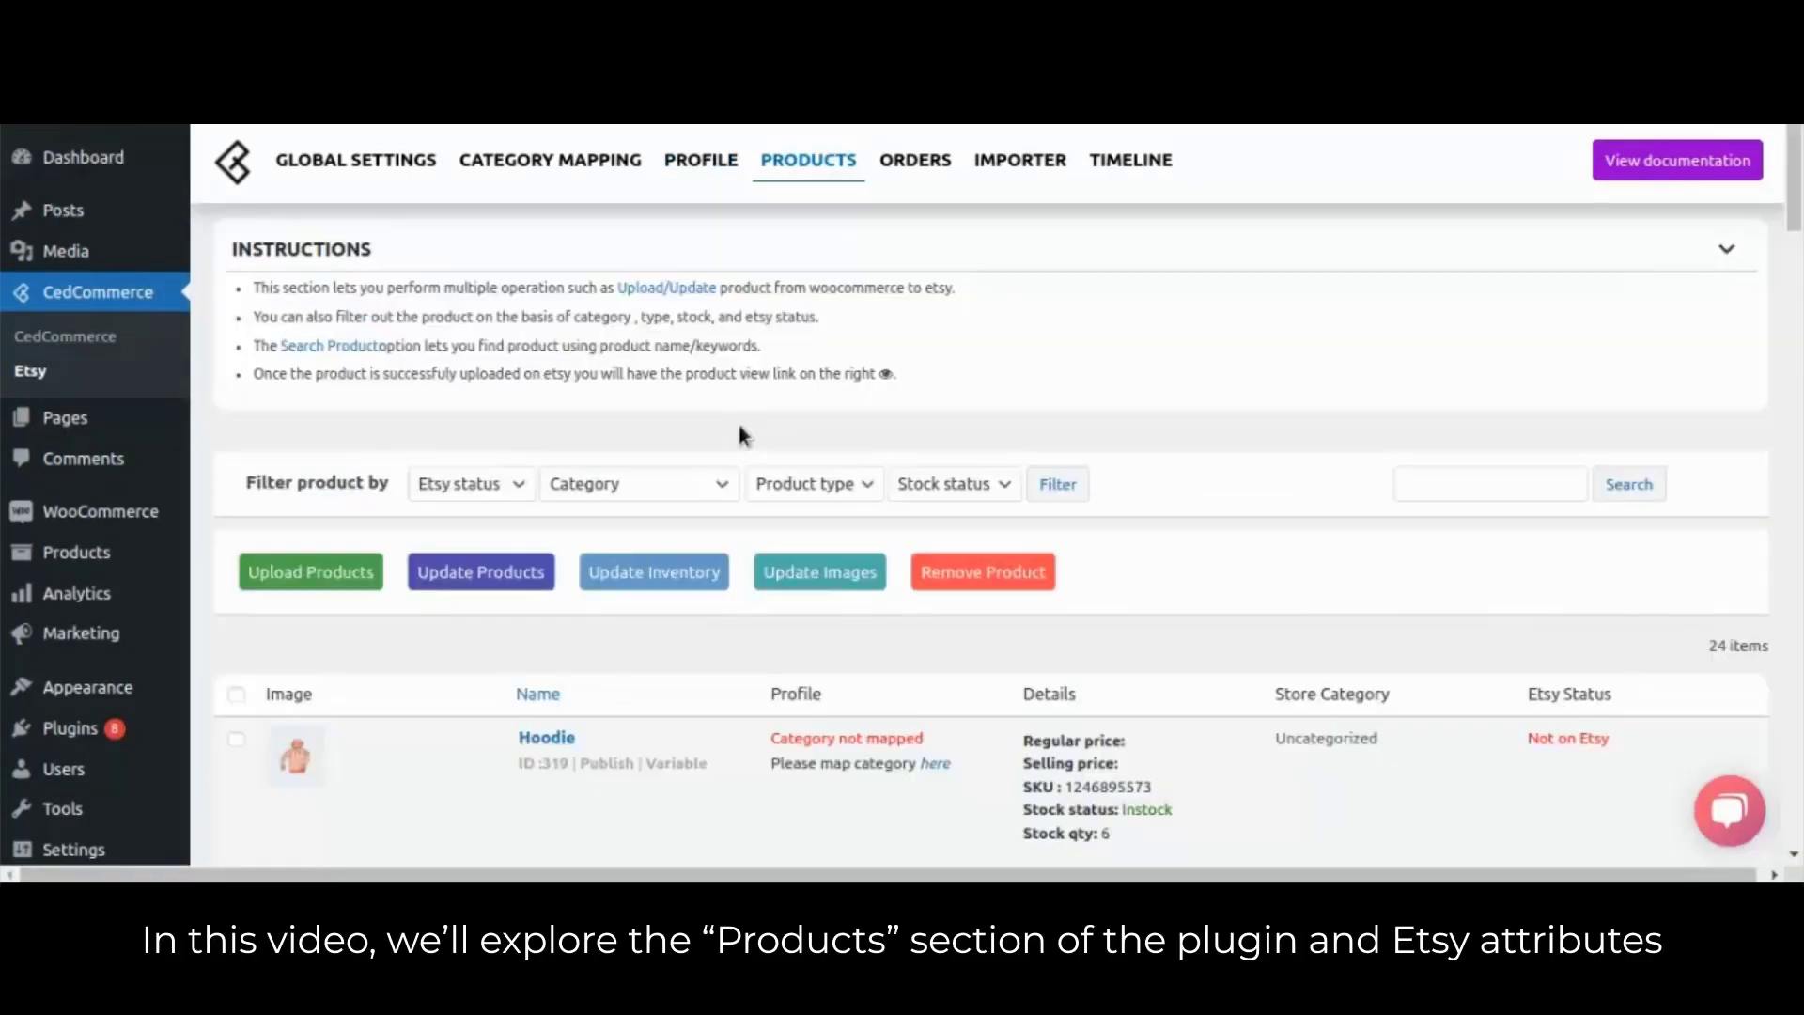
# Open Variable Product and Simple Product from the Etsy products list in separate browser tabs for editing
pyautogui.scroll(-6, 742, 423)
pyautogui.scroll(-5, 747, 432)
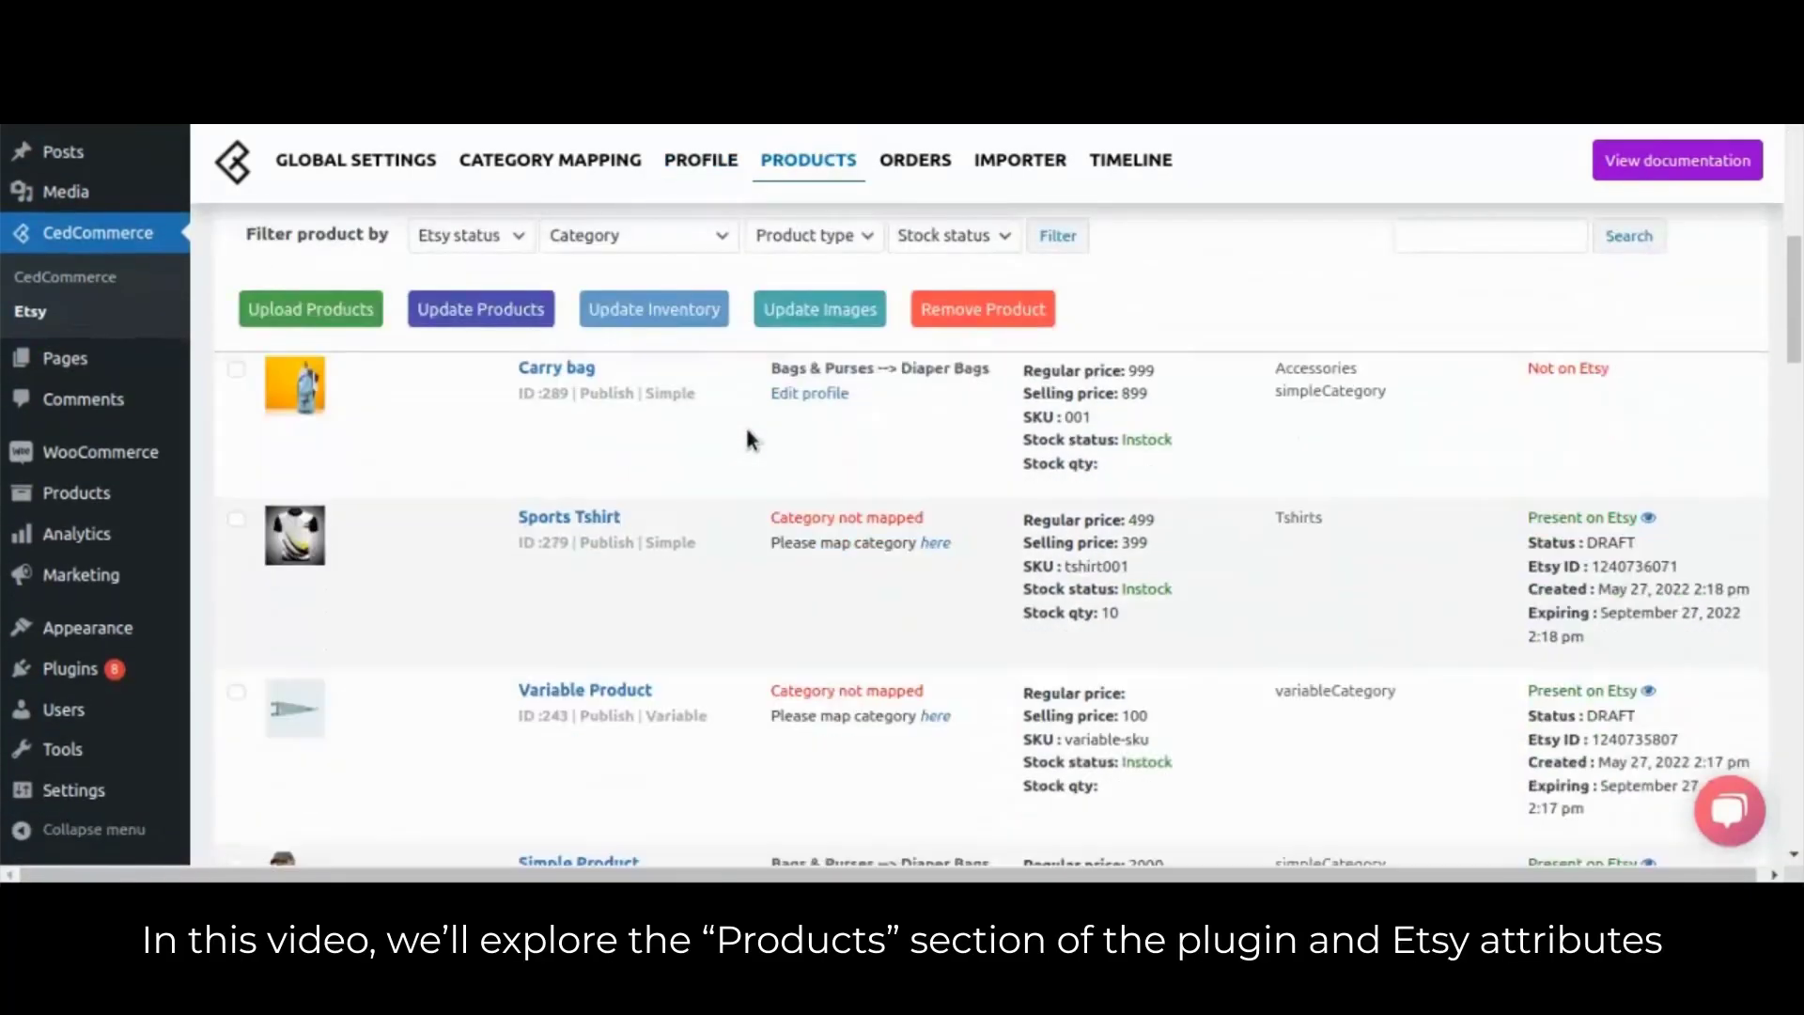
pyautogui.rightClick(611, 538)
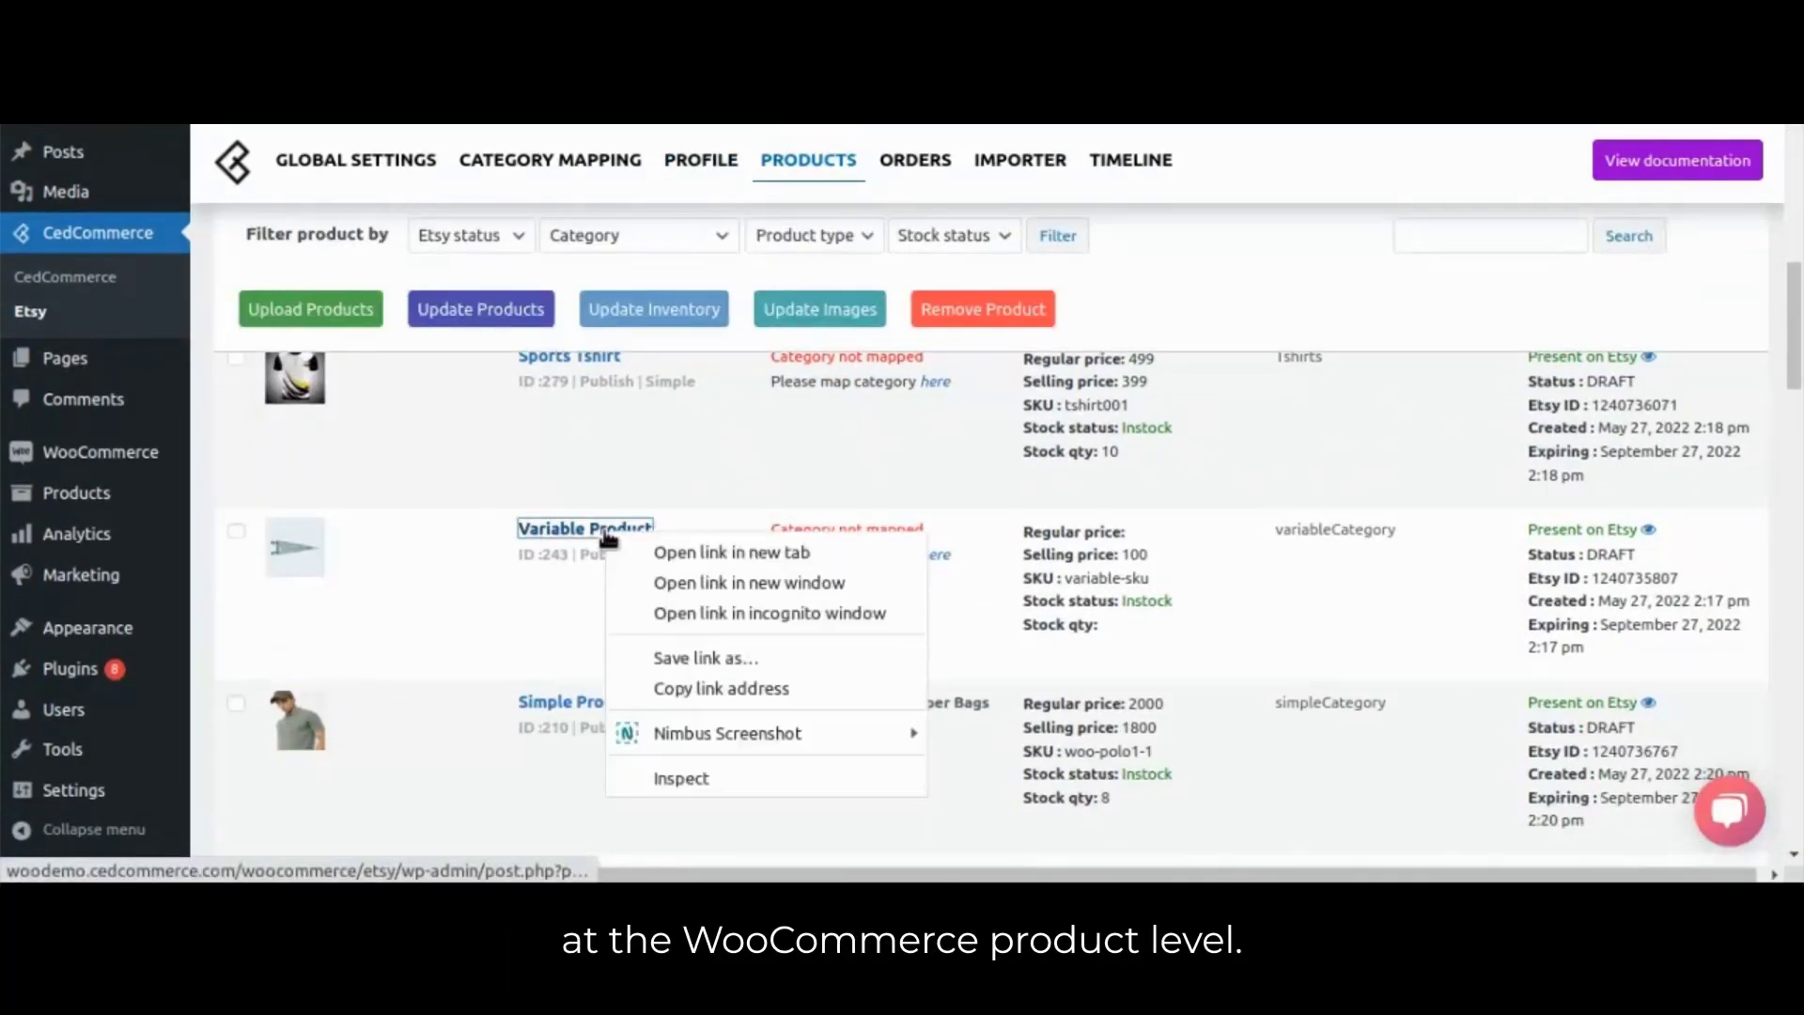
pyautogui.scroll(-1, 668, 550)
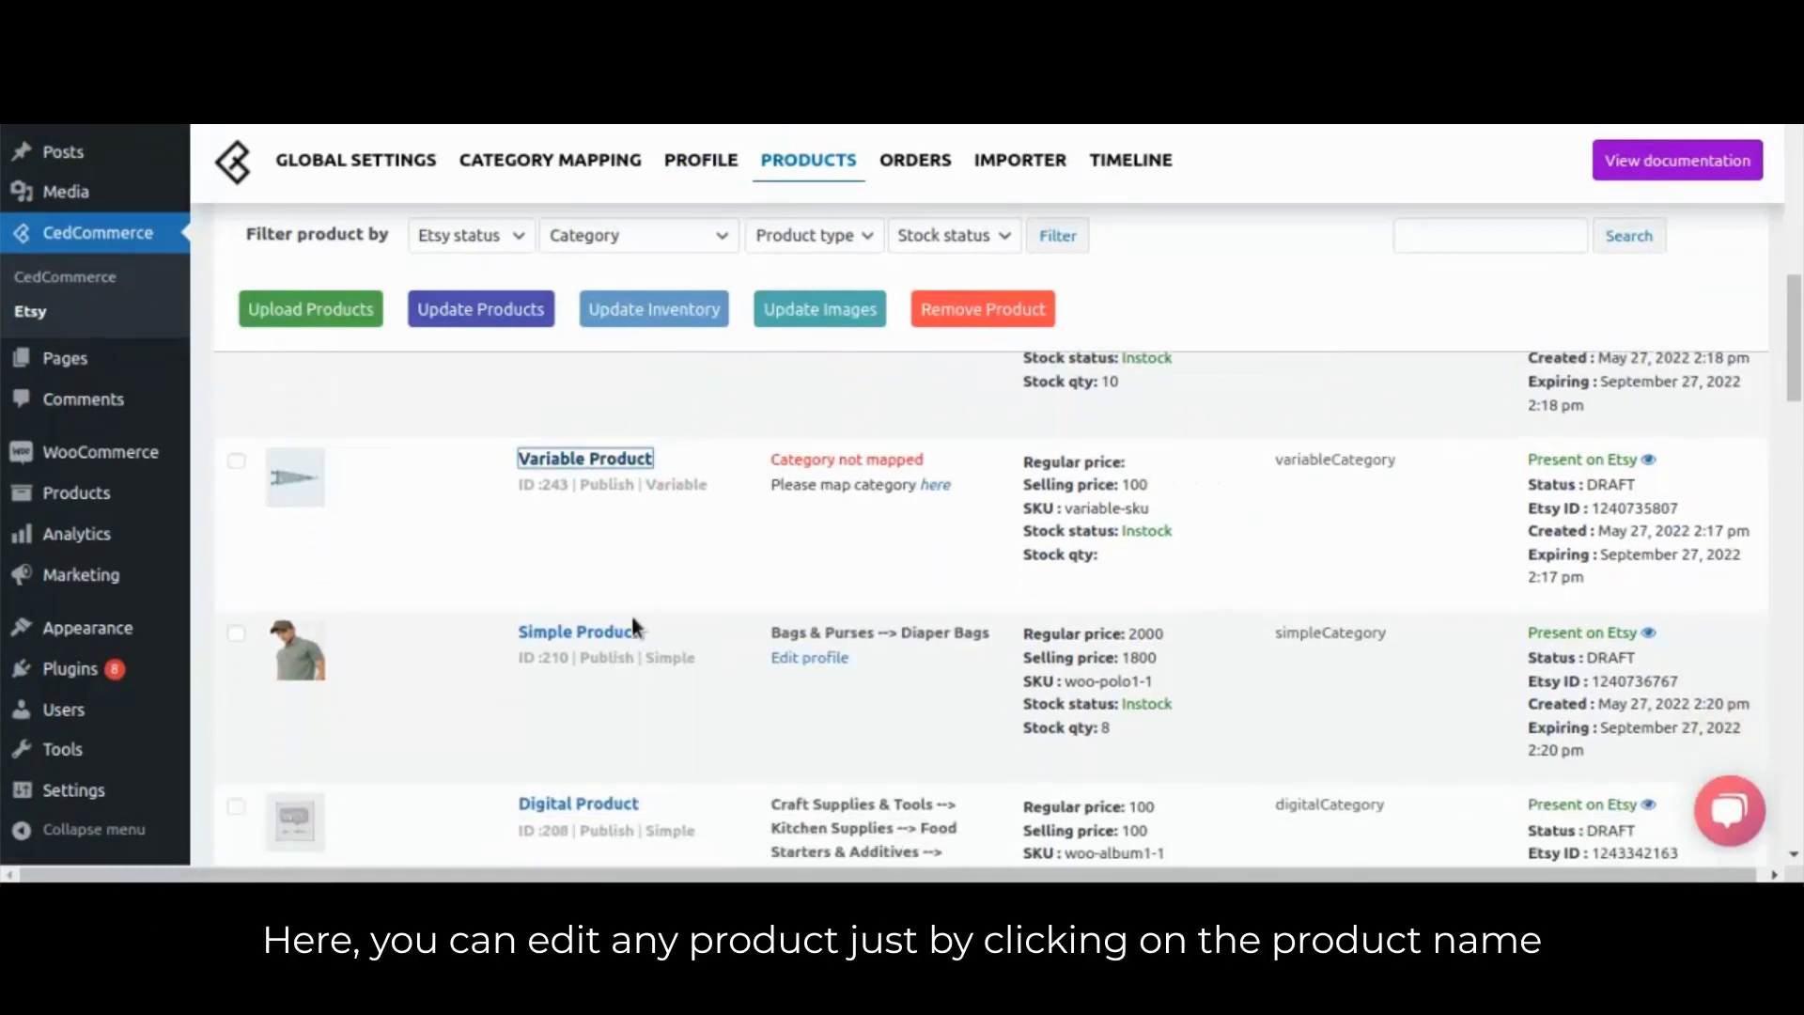
pyautogui.rightClick(598, 626)
pyautogui.click(696, 385)
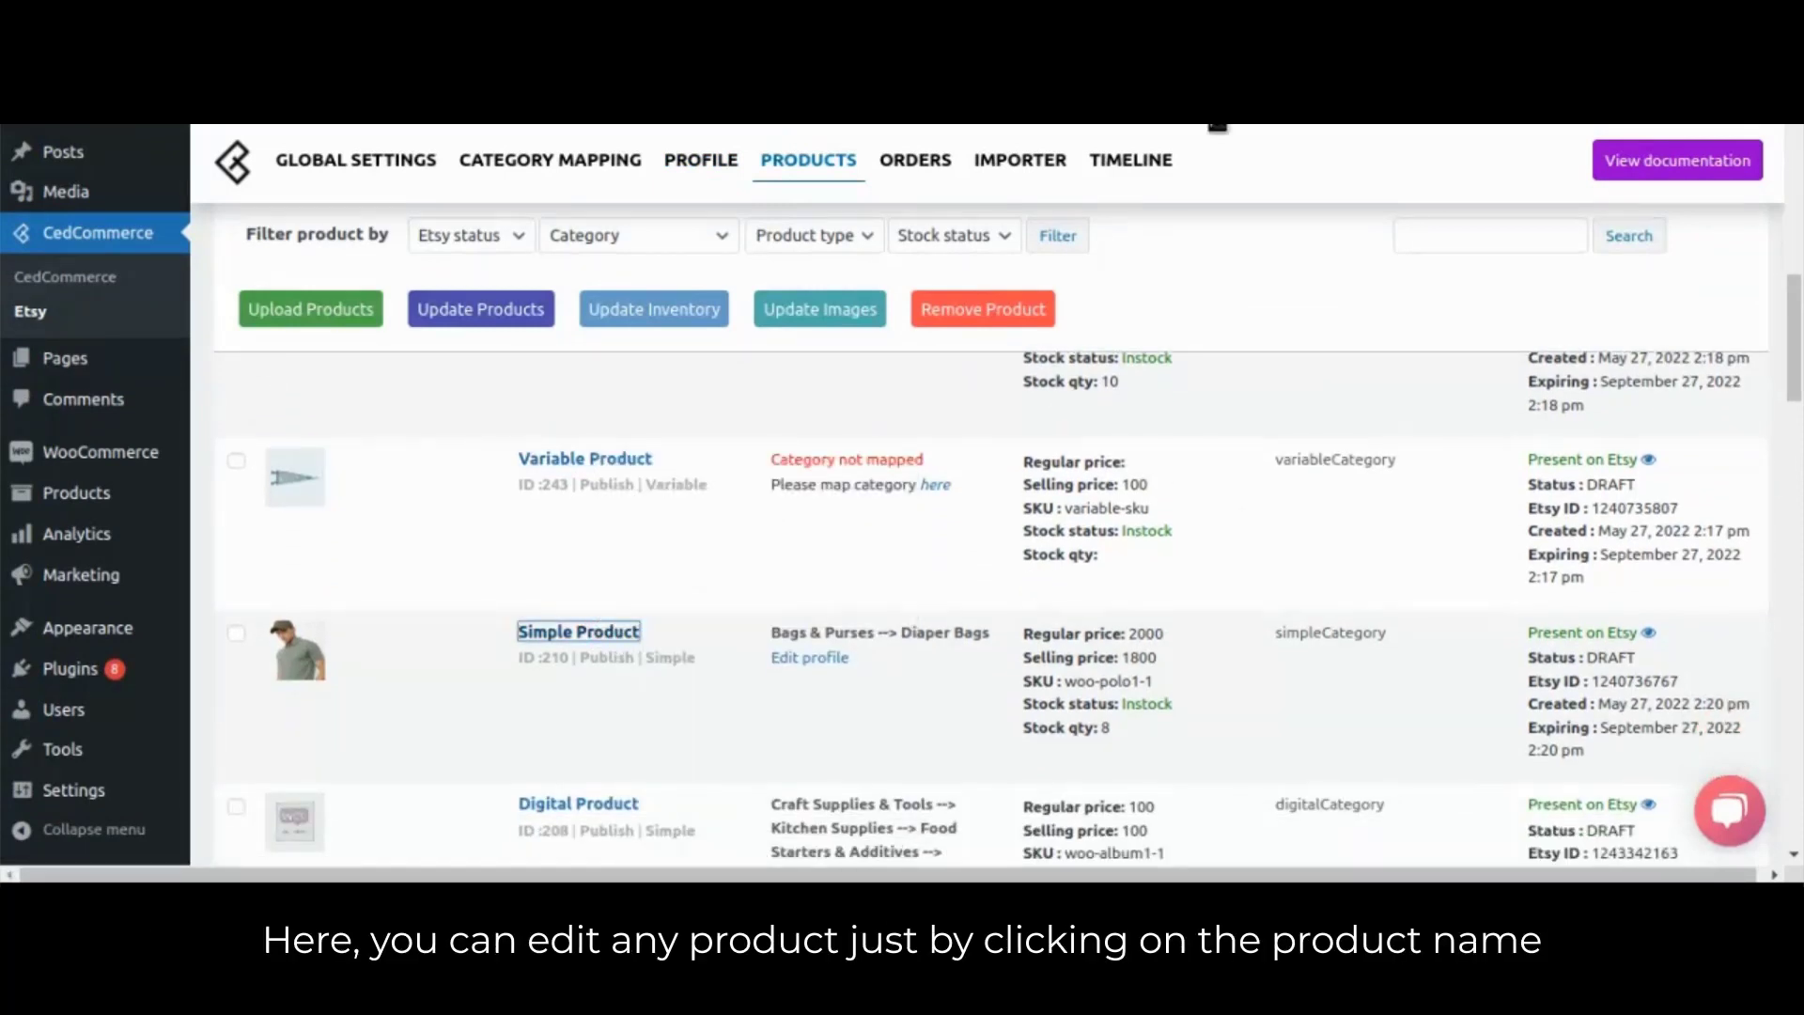
pyautogui.hotkey('ctrl', 'Tab')
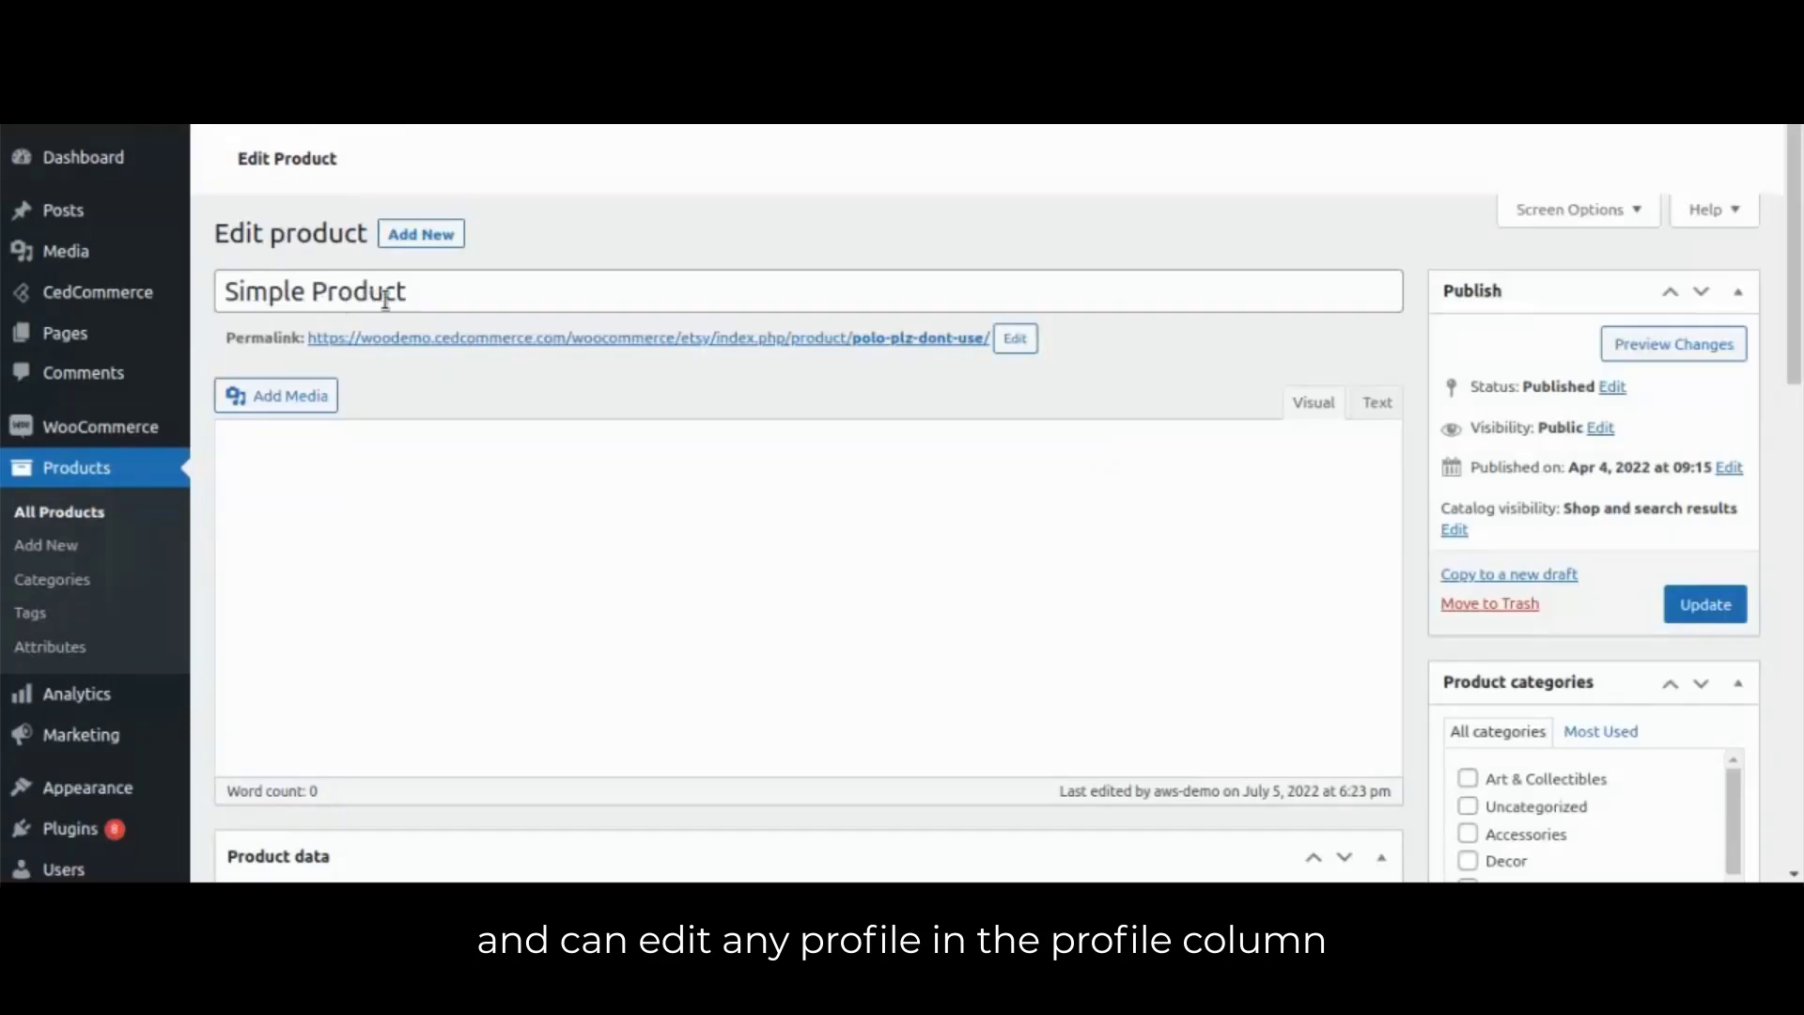
# Display the Etsy product data of Simple Product and update the product
pyautogui.scroll(-3, 1068, 544)
pyautogui.scroll(-8, 1067, 548)
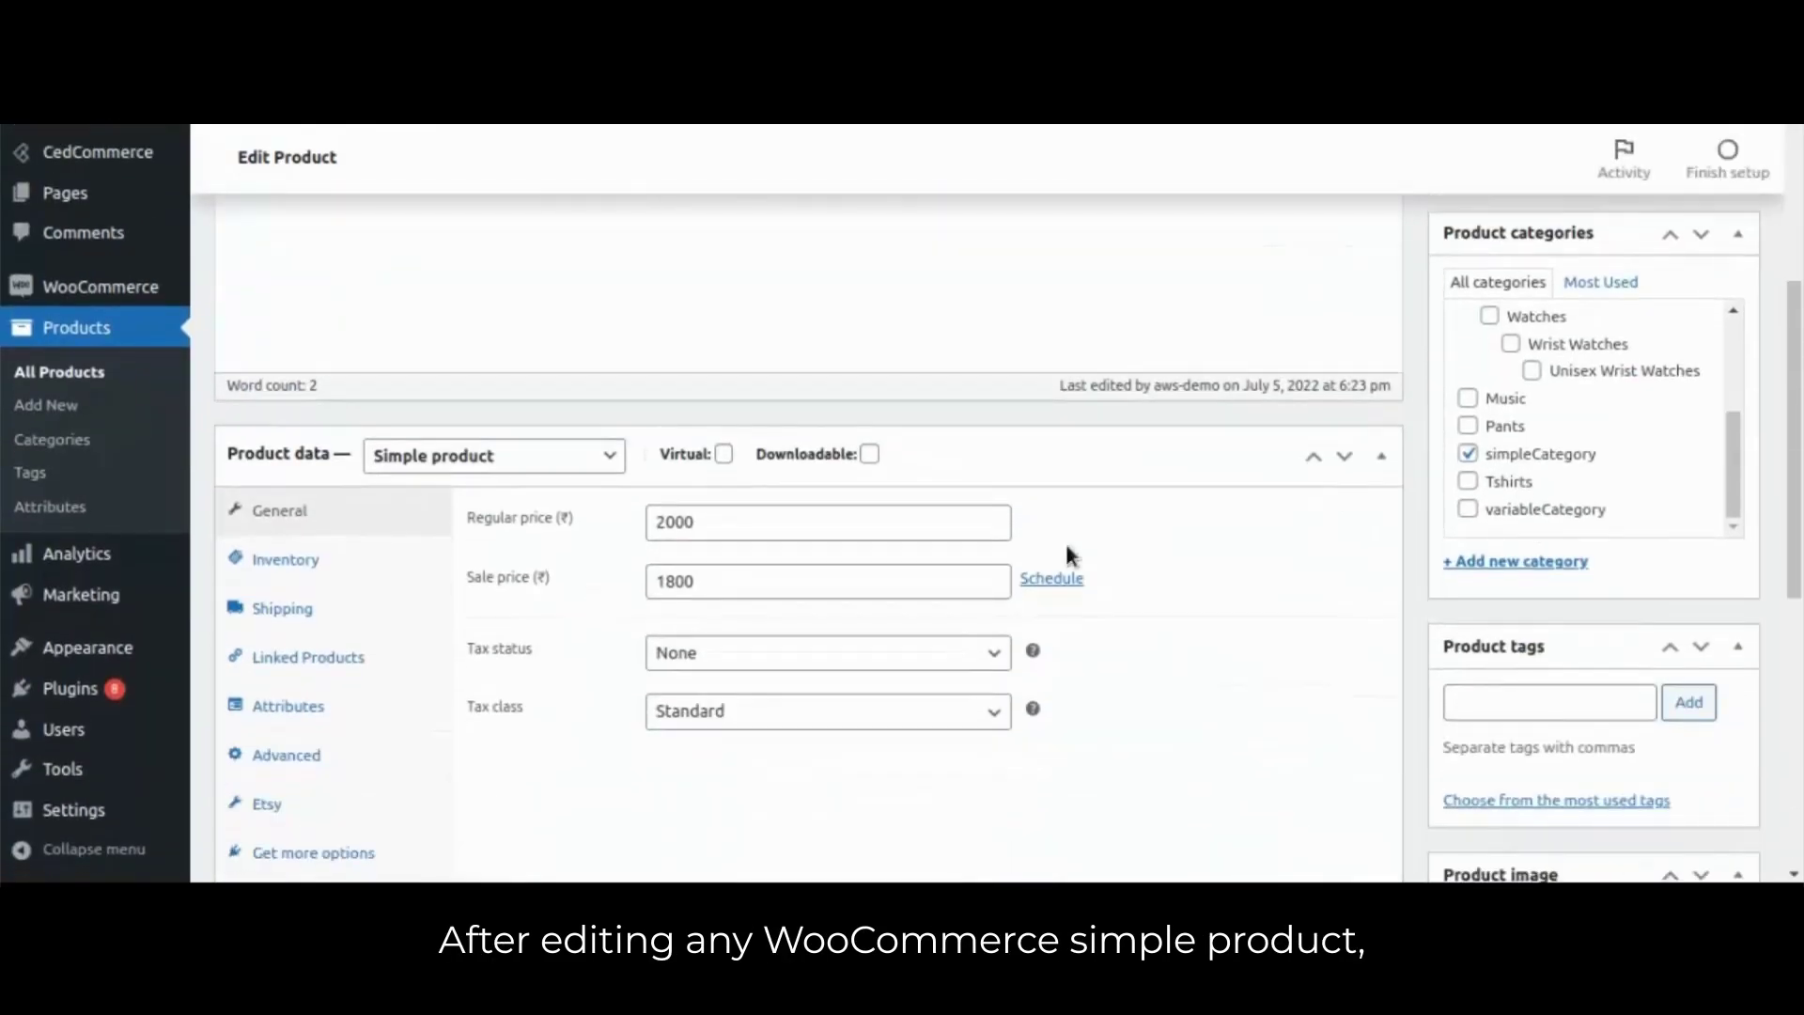
pyautogui.scroll(5, 1069, 548)
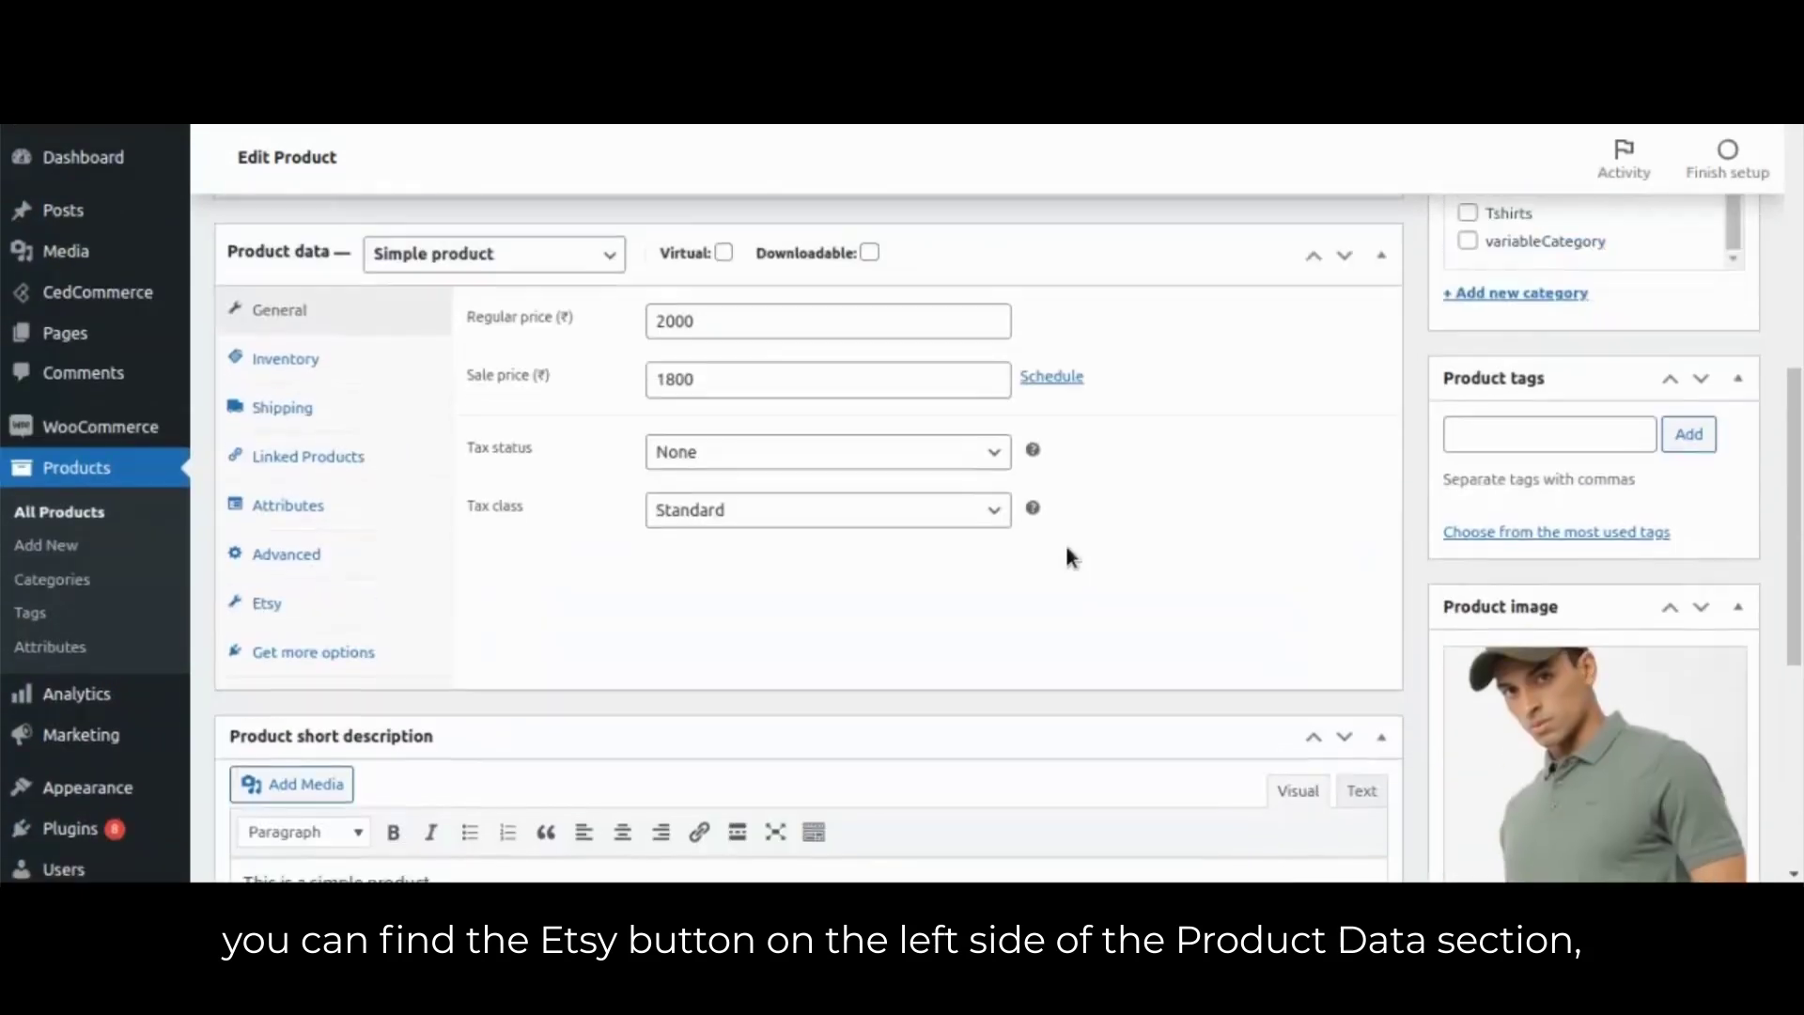
pyautogui.click(265, 609)
pyautogui.scroll(5, 1349, 669)
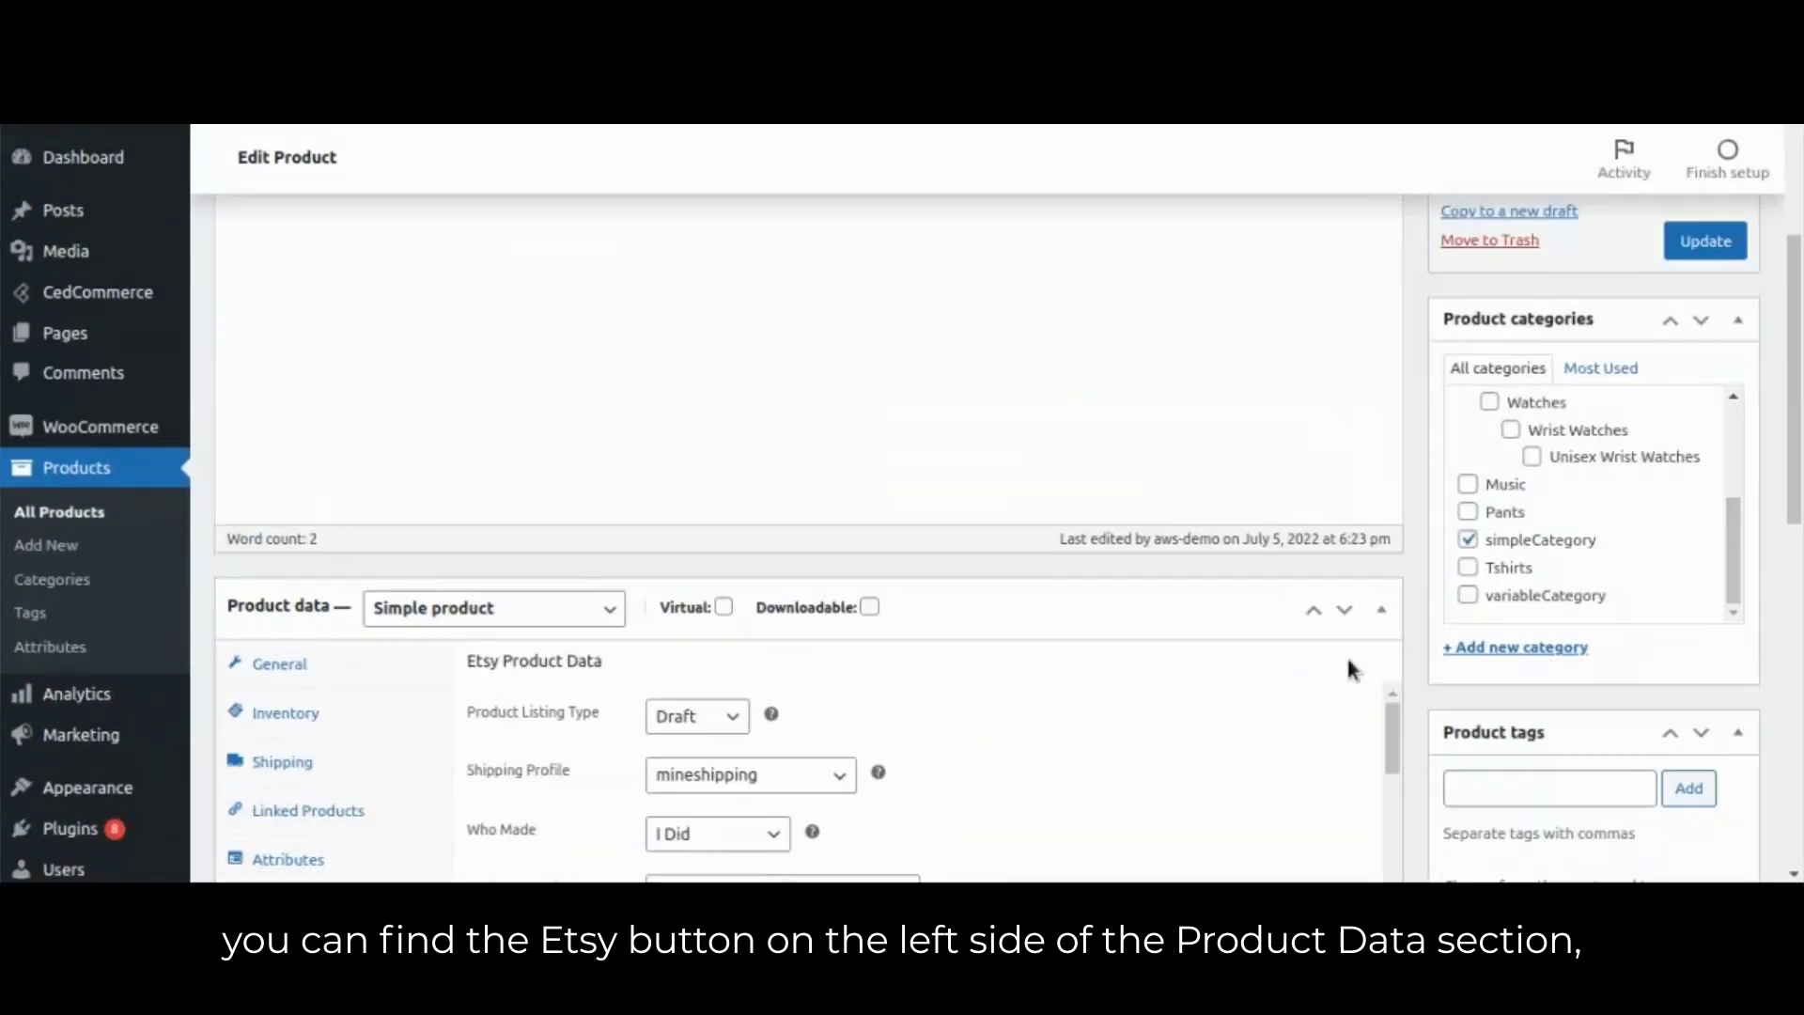
pyautogui.click(1708, 244)
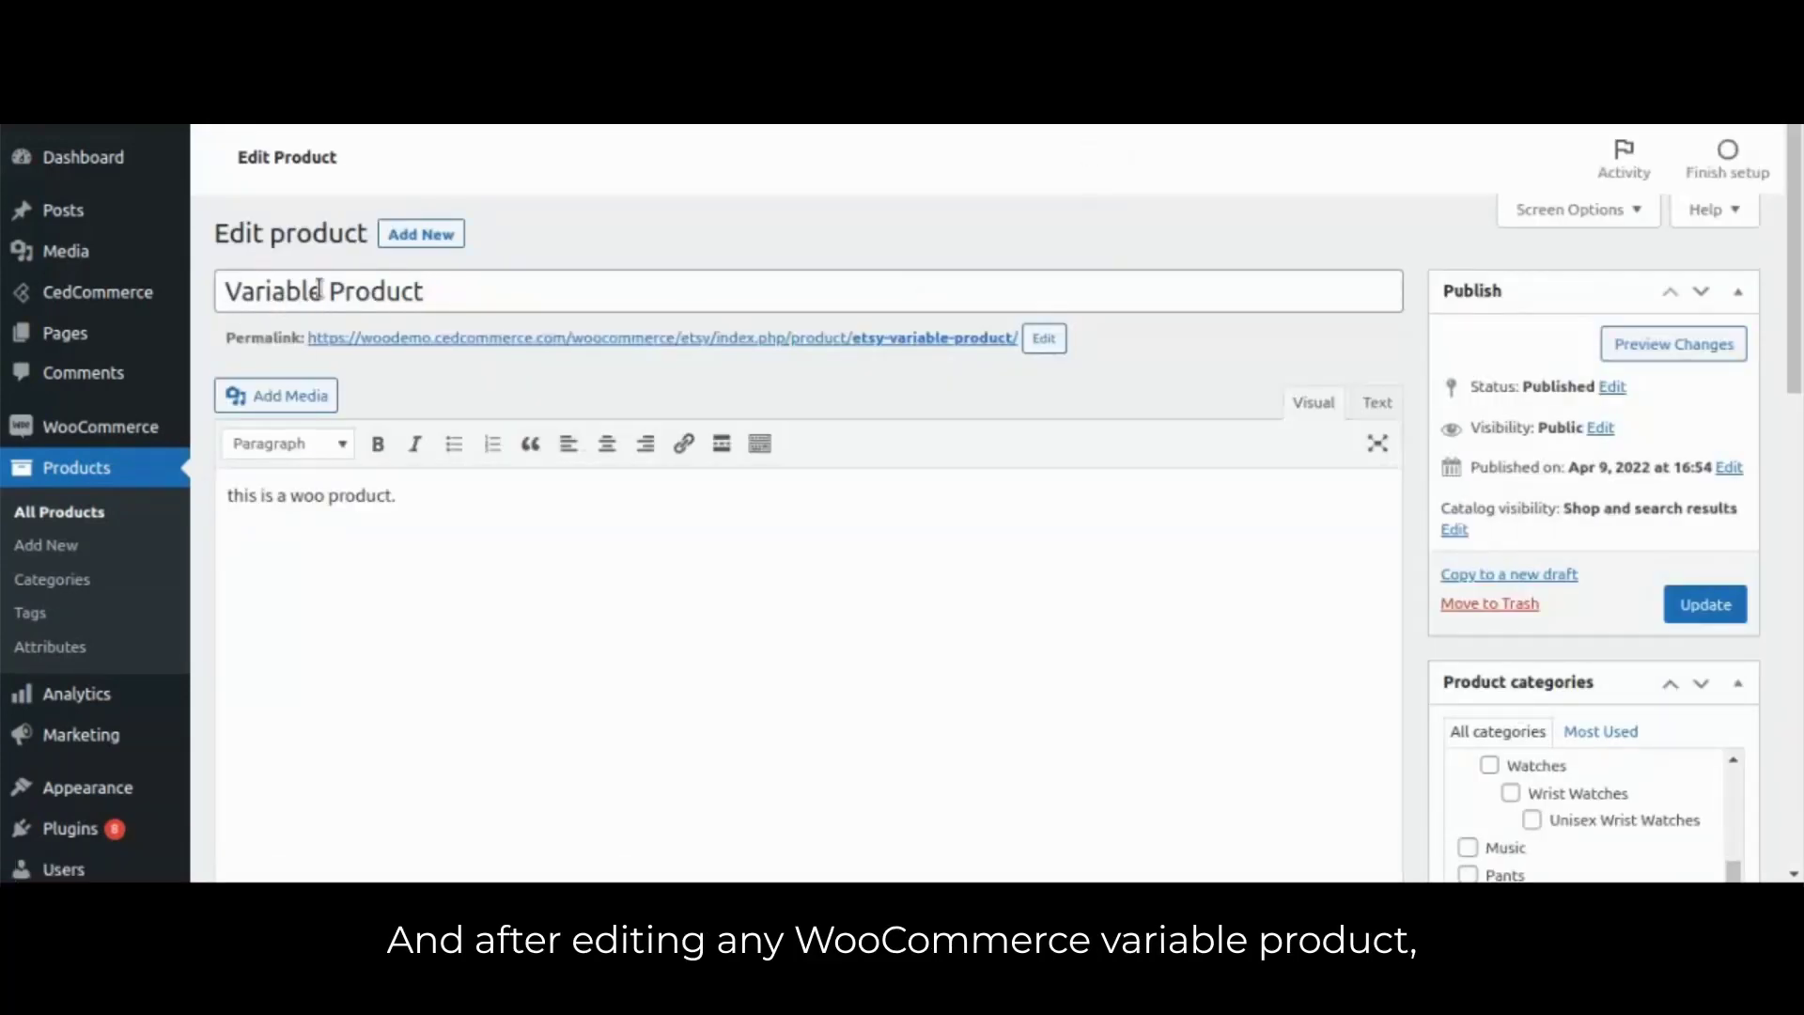
# Display the Etsy product data of Variable Product and examine its product-level attribute fields
pyautogui.scroll(-7, 822, 424)
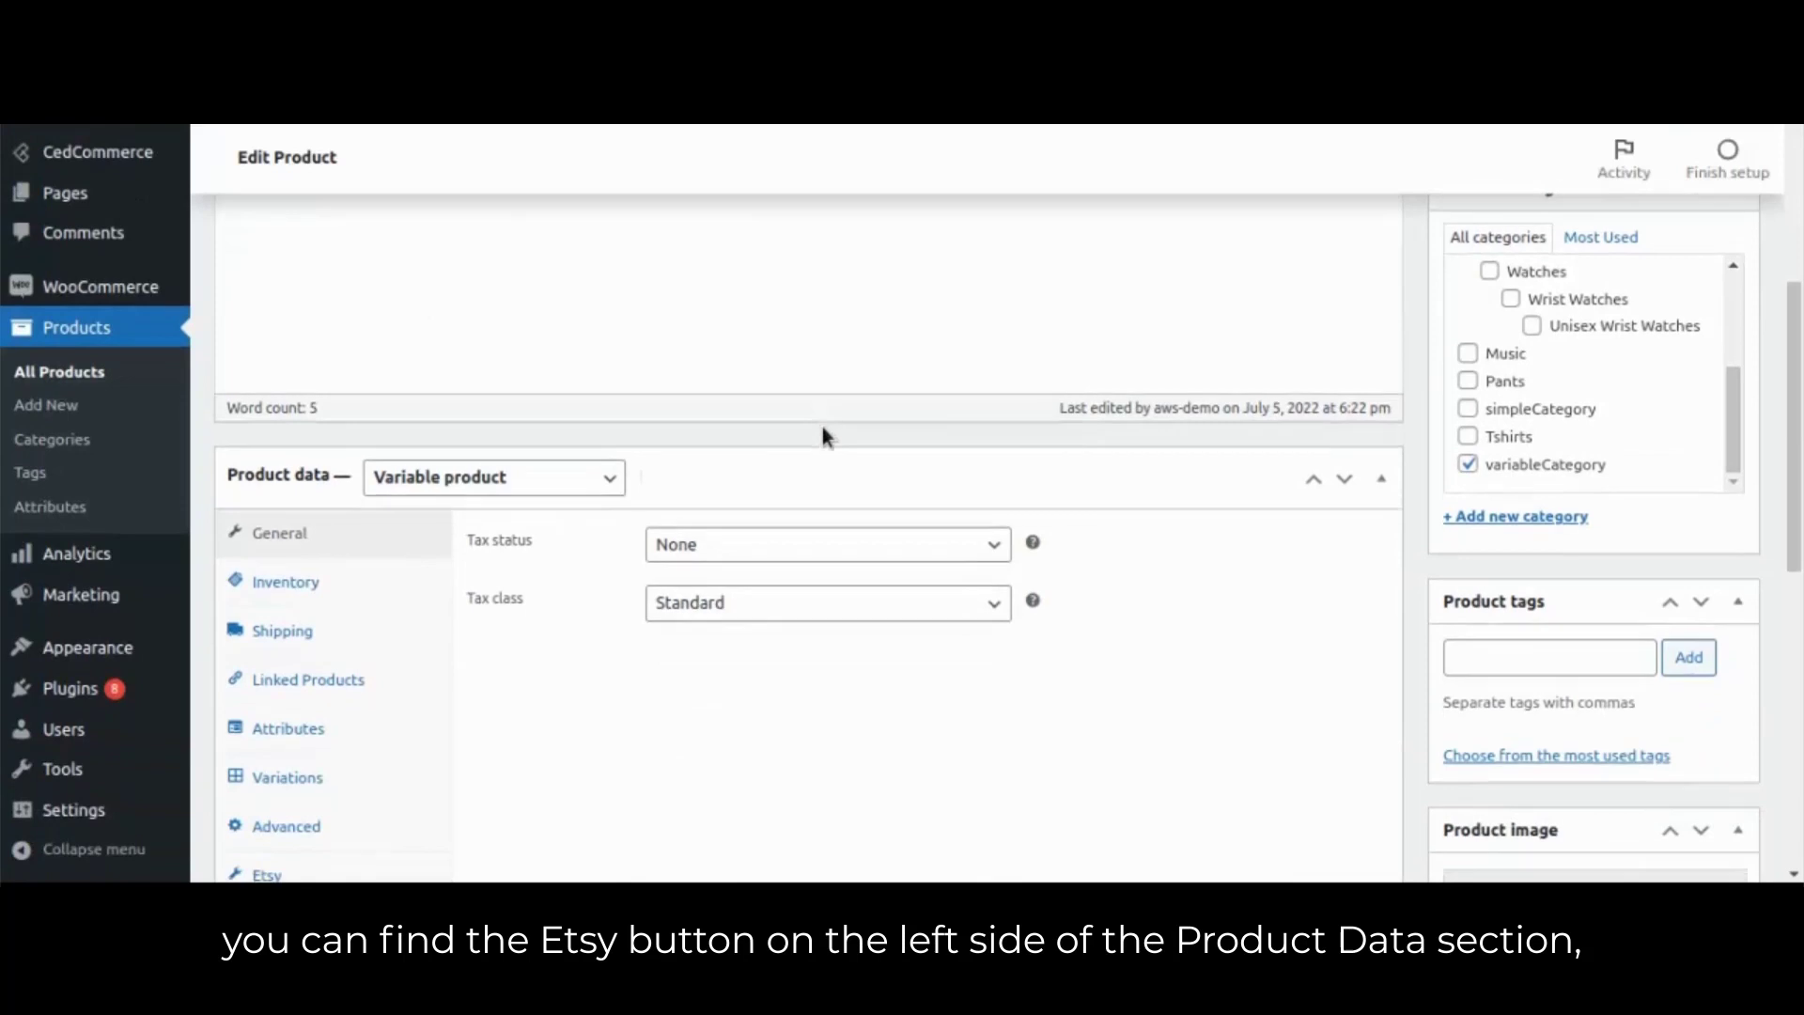
pyautogui.scroll(-2, 823, 431)
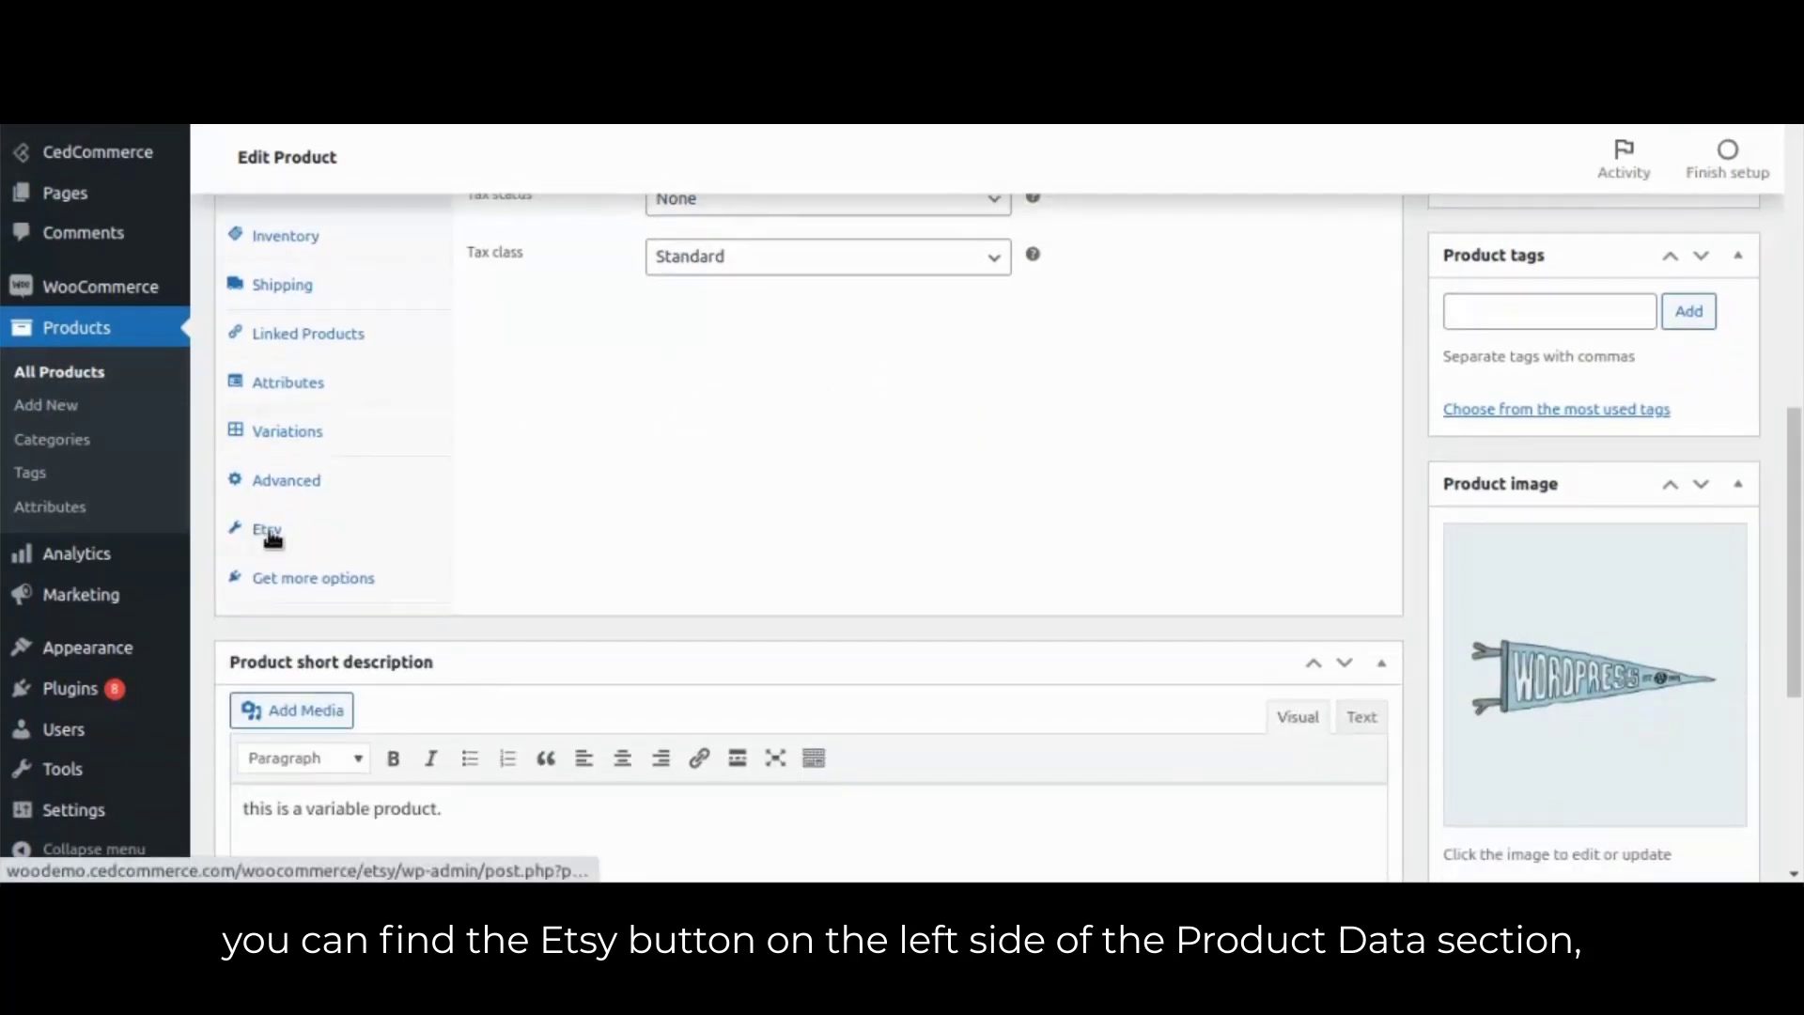
pyautogui.click(268, 531)
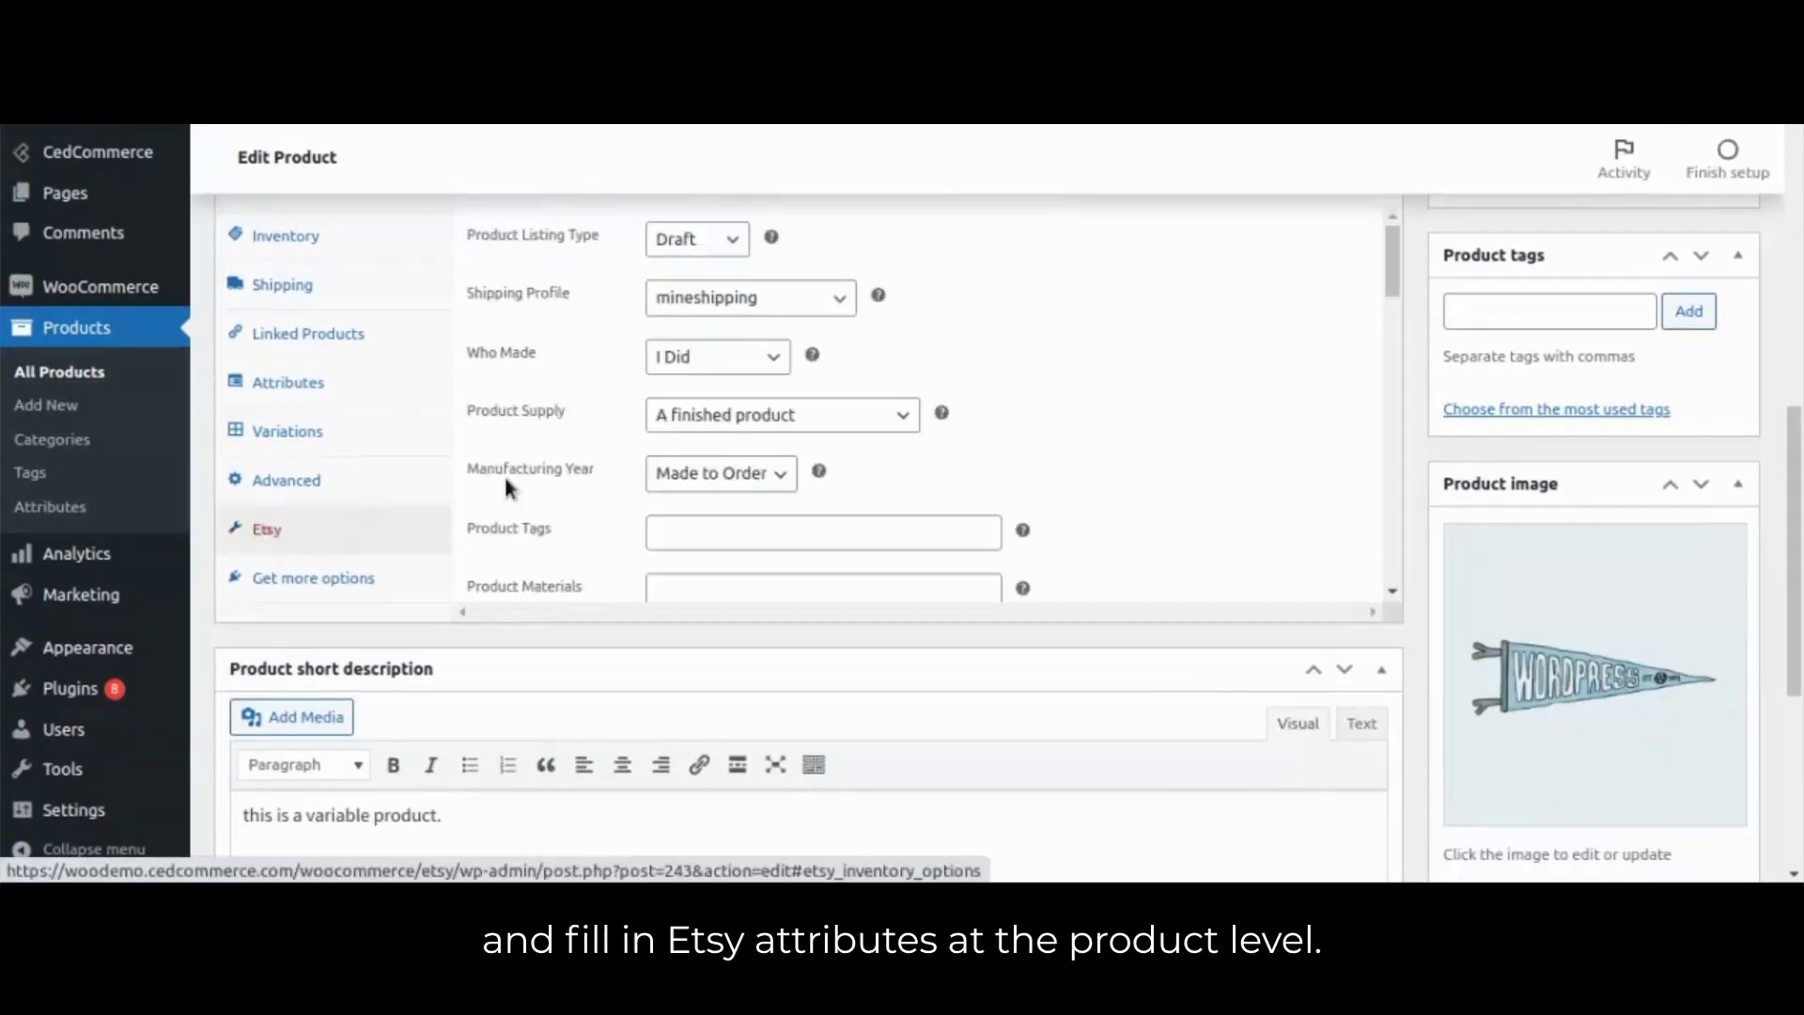
pyautogui.scroll(-3, 865, 442)
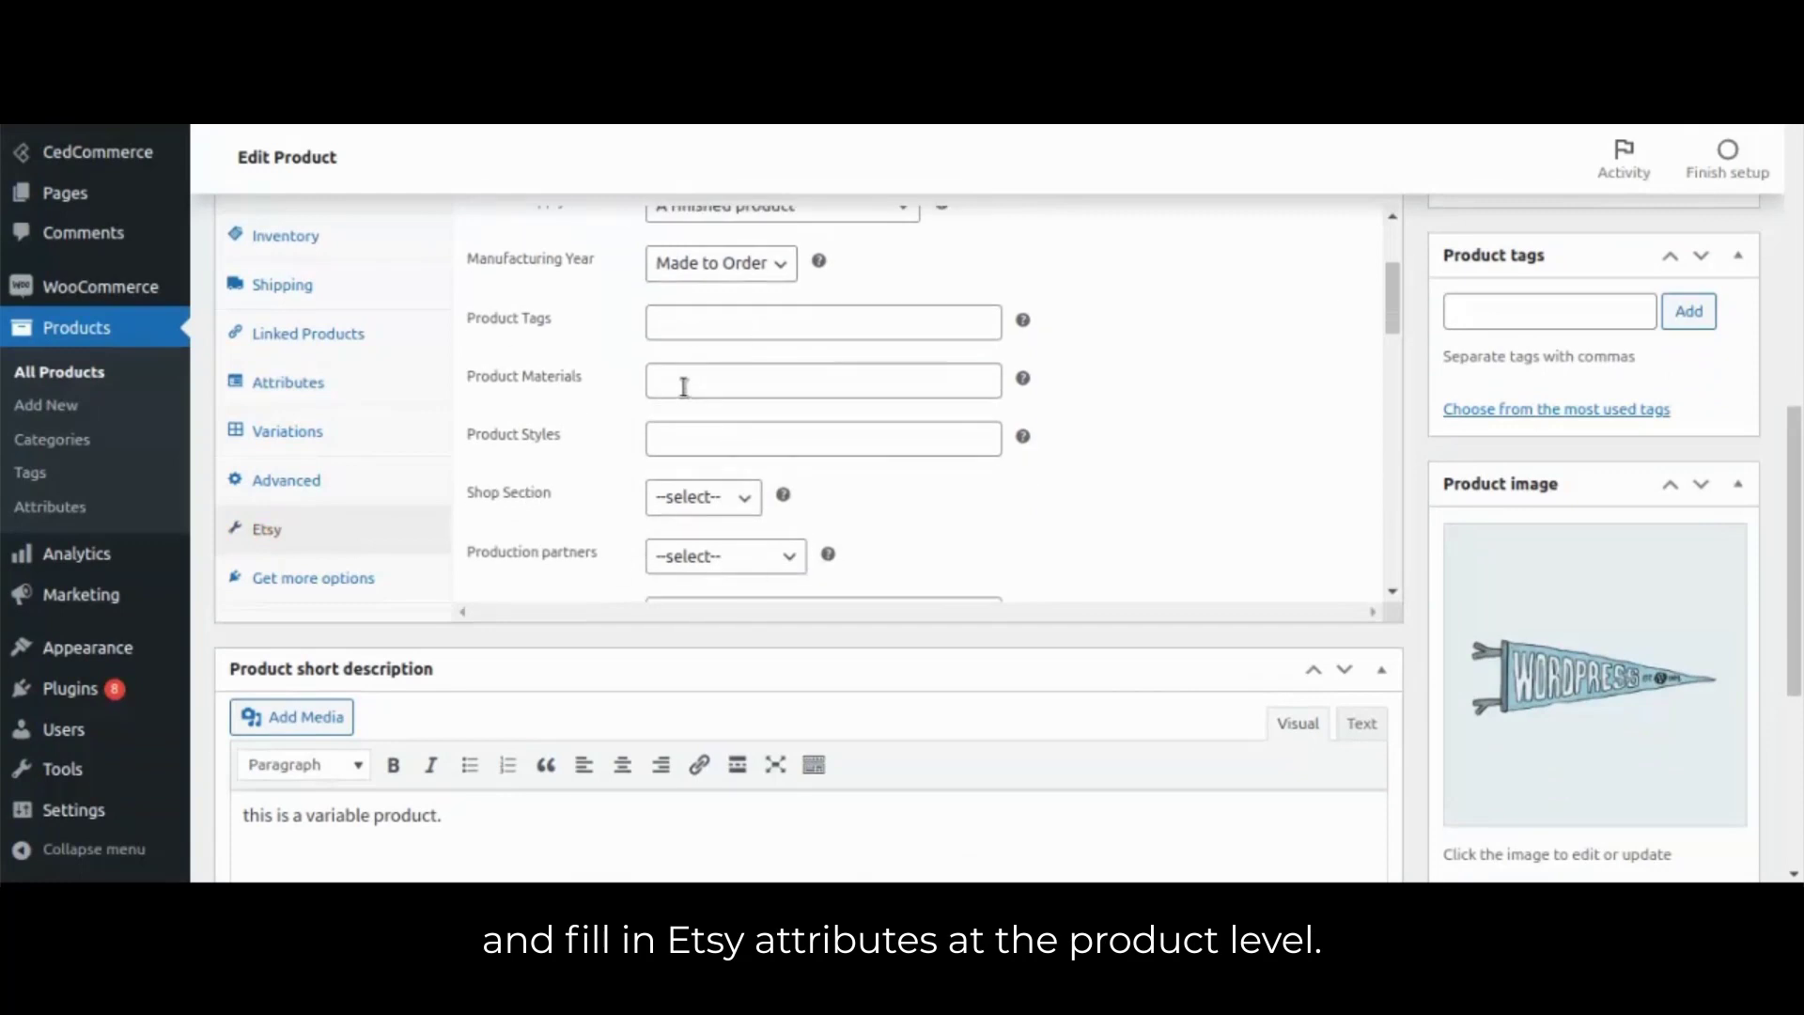
pyautogui.scroll(-2, 685, 386)
pyautogui.scroll(-10, 742, 418)
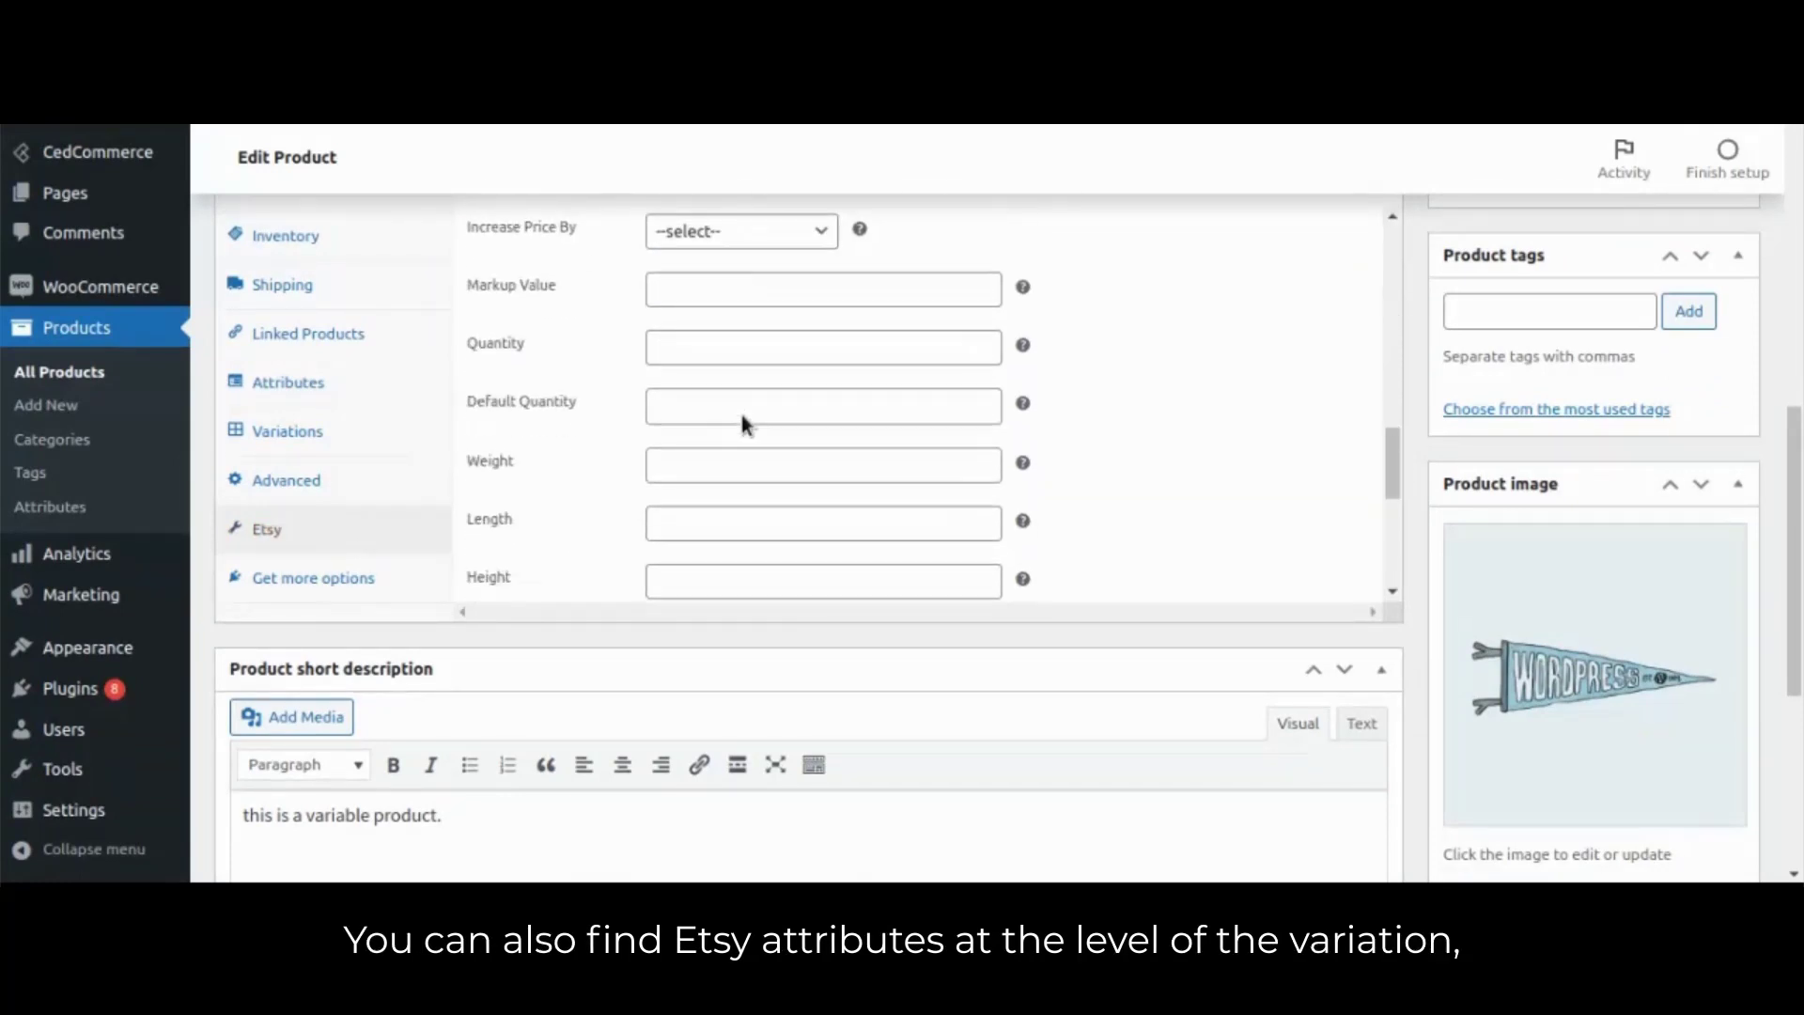
pyautogui.scroll(-2, 742, 428)
# Display the variations of Variable Product and expand the Large Gray one to examine its Etsy Product Data fields
pyautogui.click(315, 429)
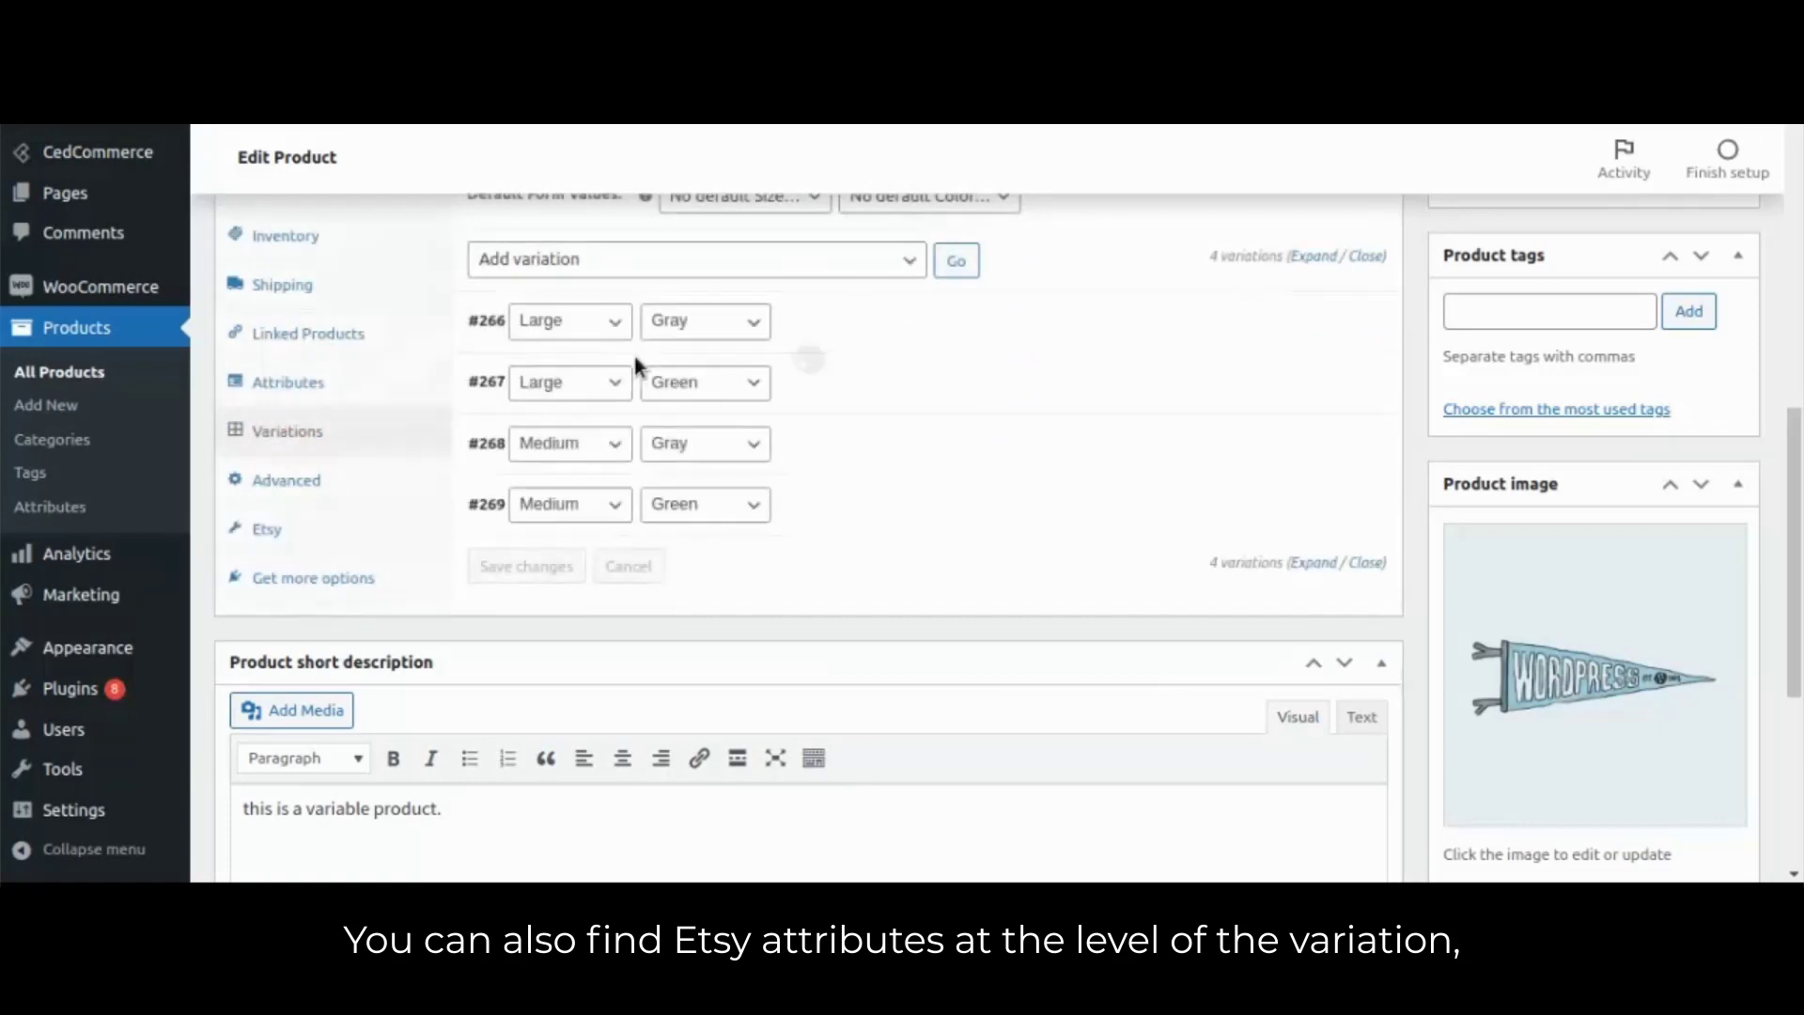
pyautogui.click(817, 327)
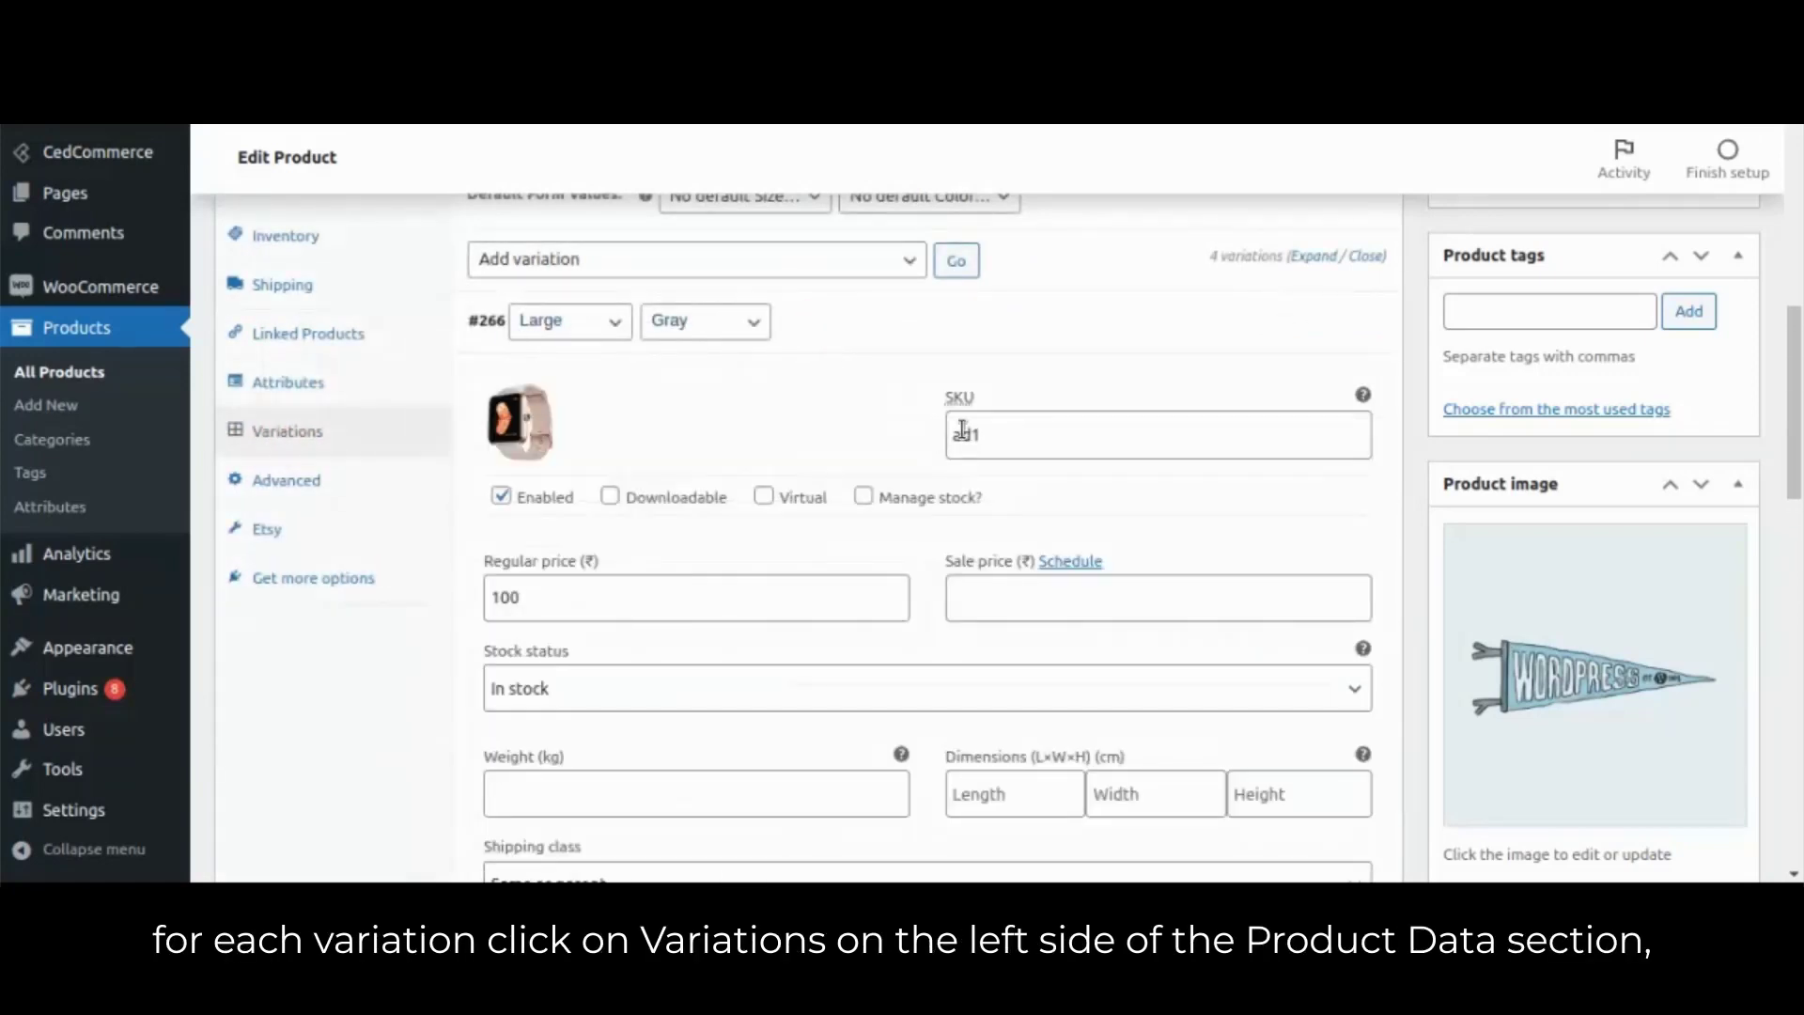
pyautogui.scroll(-8, 851, 451)
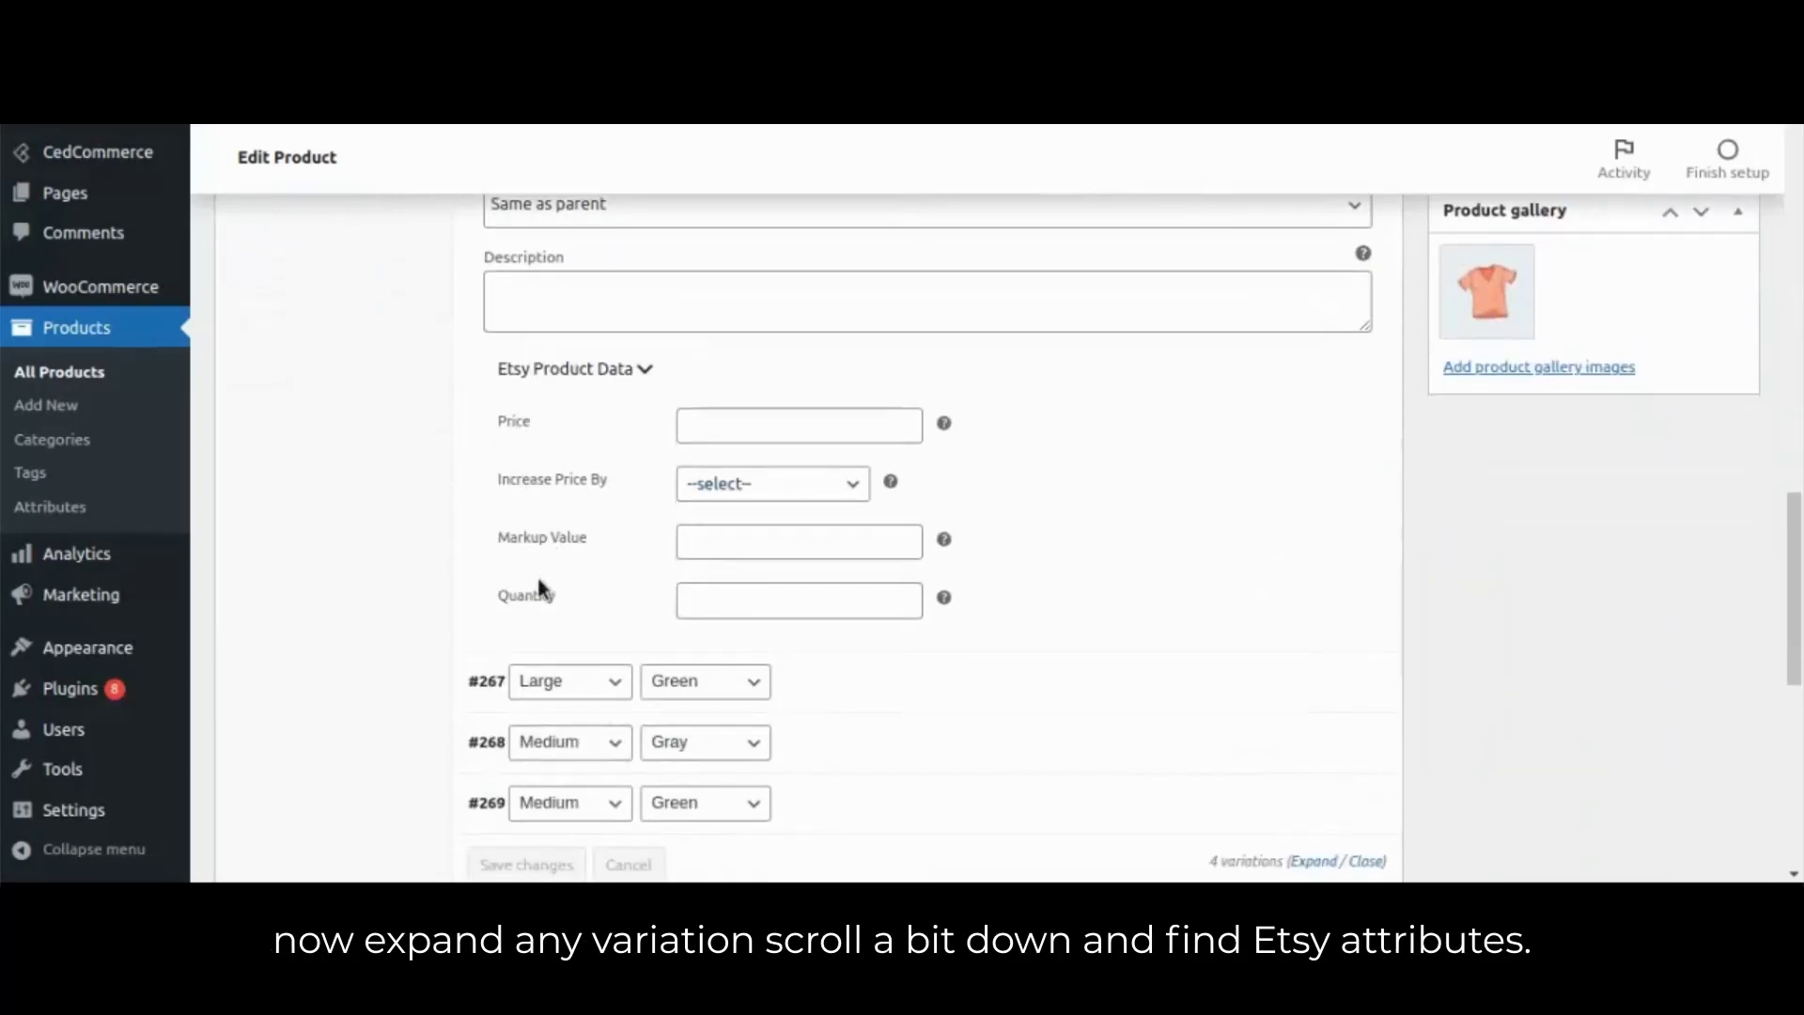
pyautogui.scroll(-3, 845, 724)
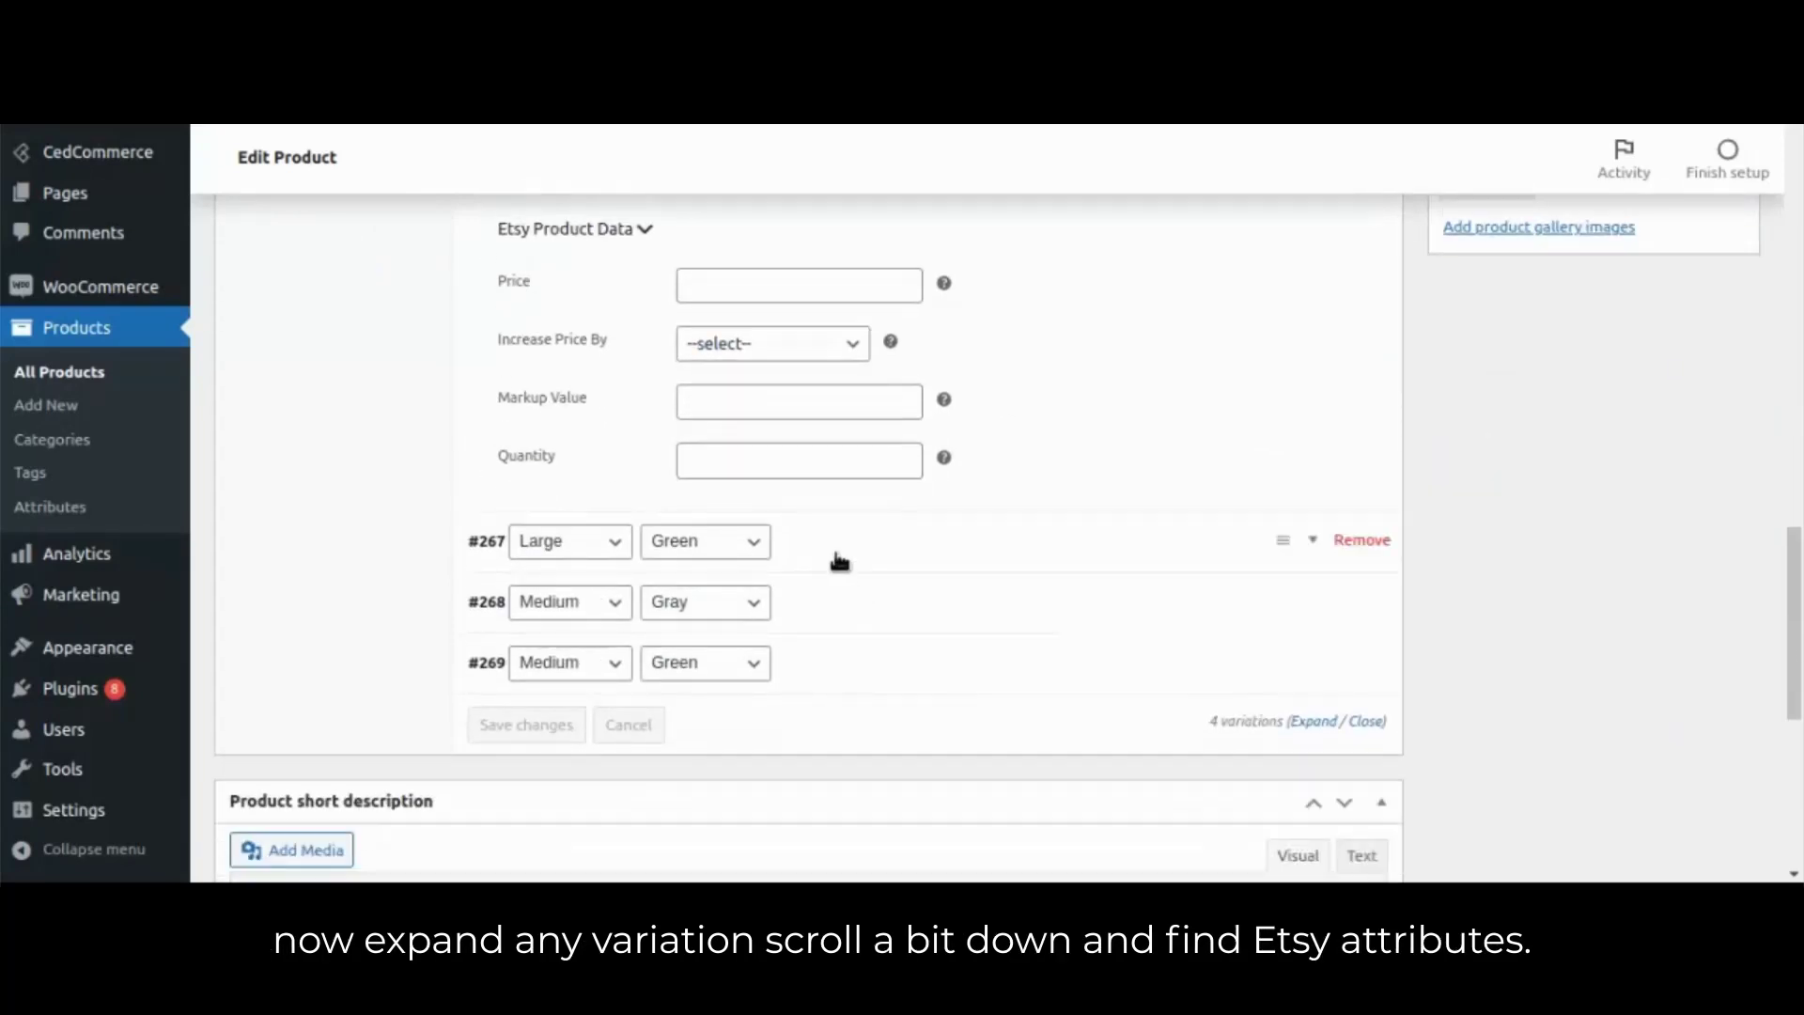
# Expand the Large Green variation and examine its price, stock and Etsy Product Data fields
pyautogui.click(835, 553)
pyautogui.scroll(-8, 825, 627)
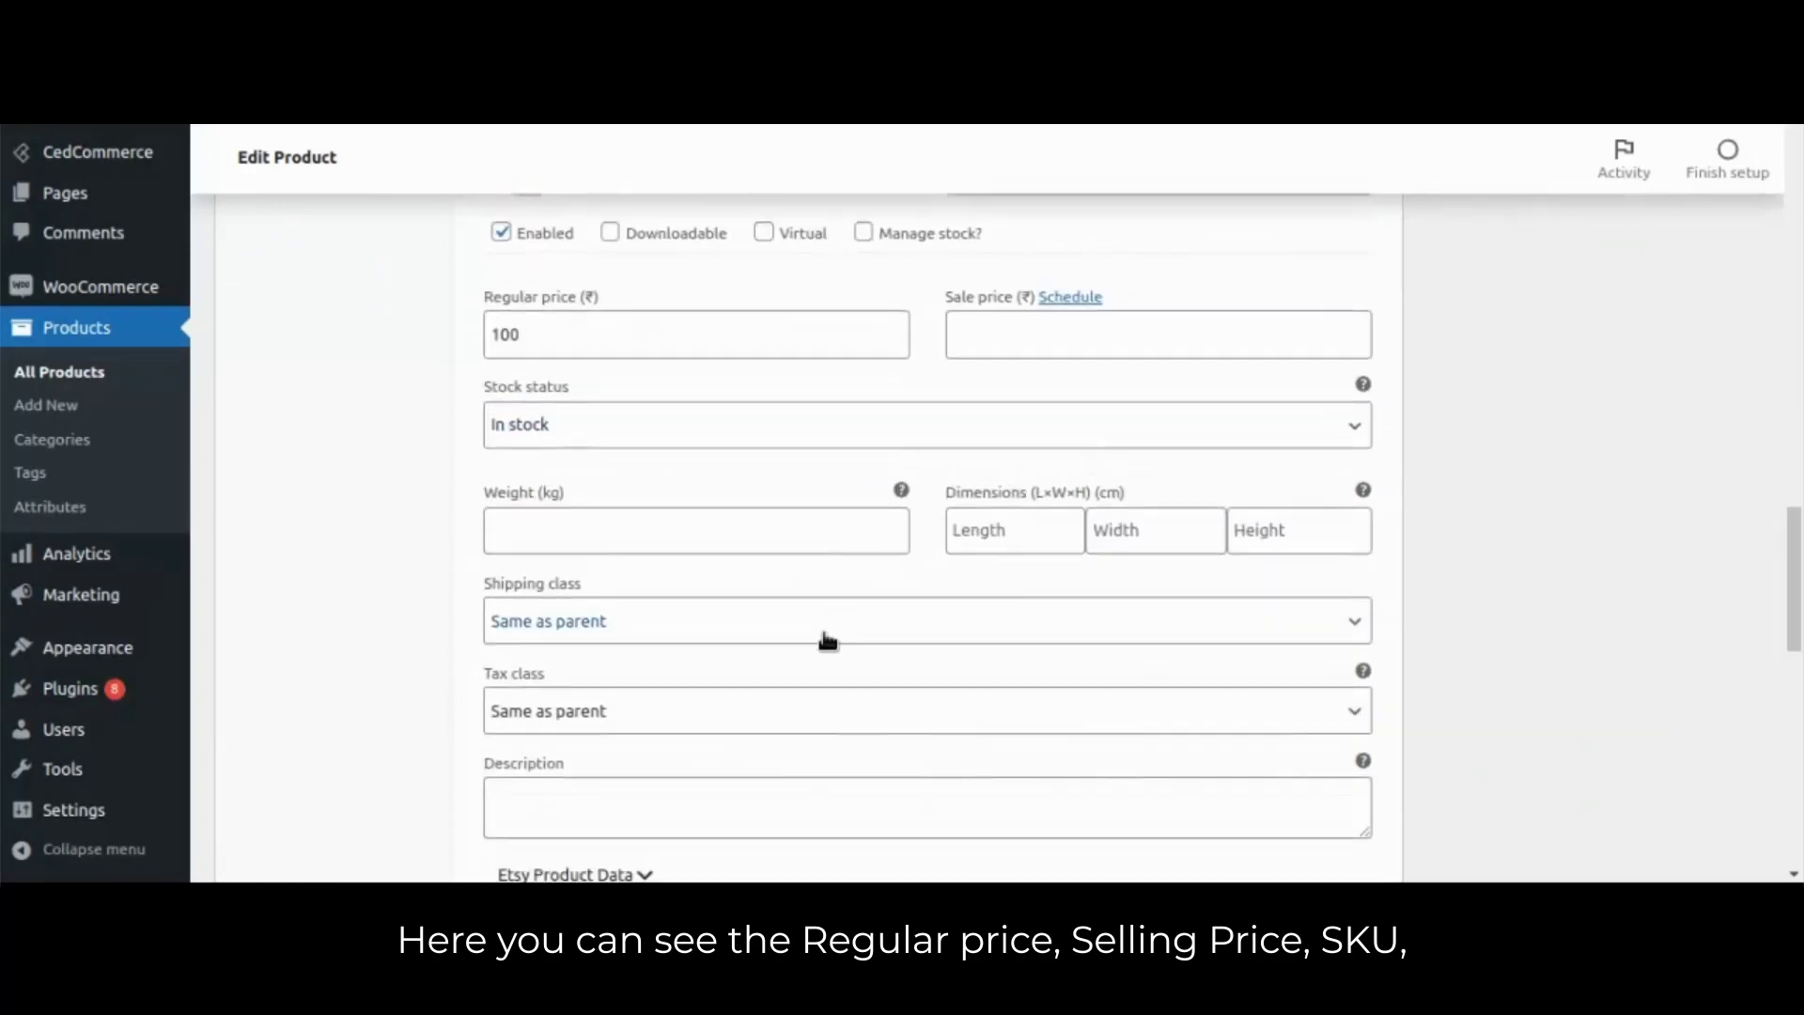
pyautogui.scroll(-1, 827, 635)
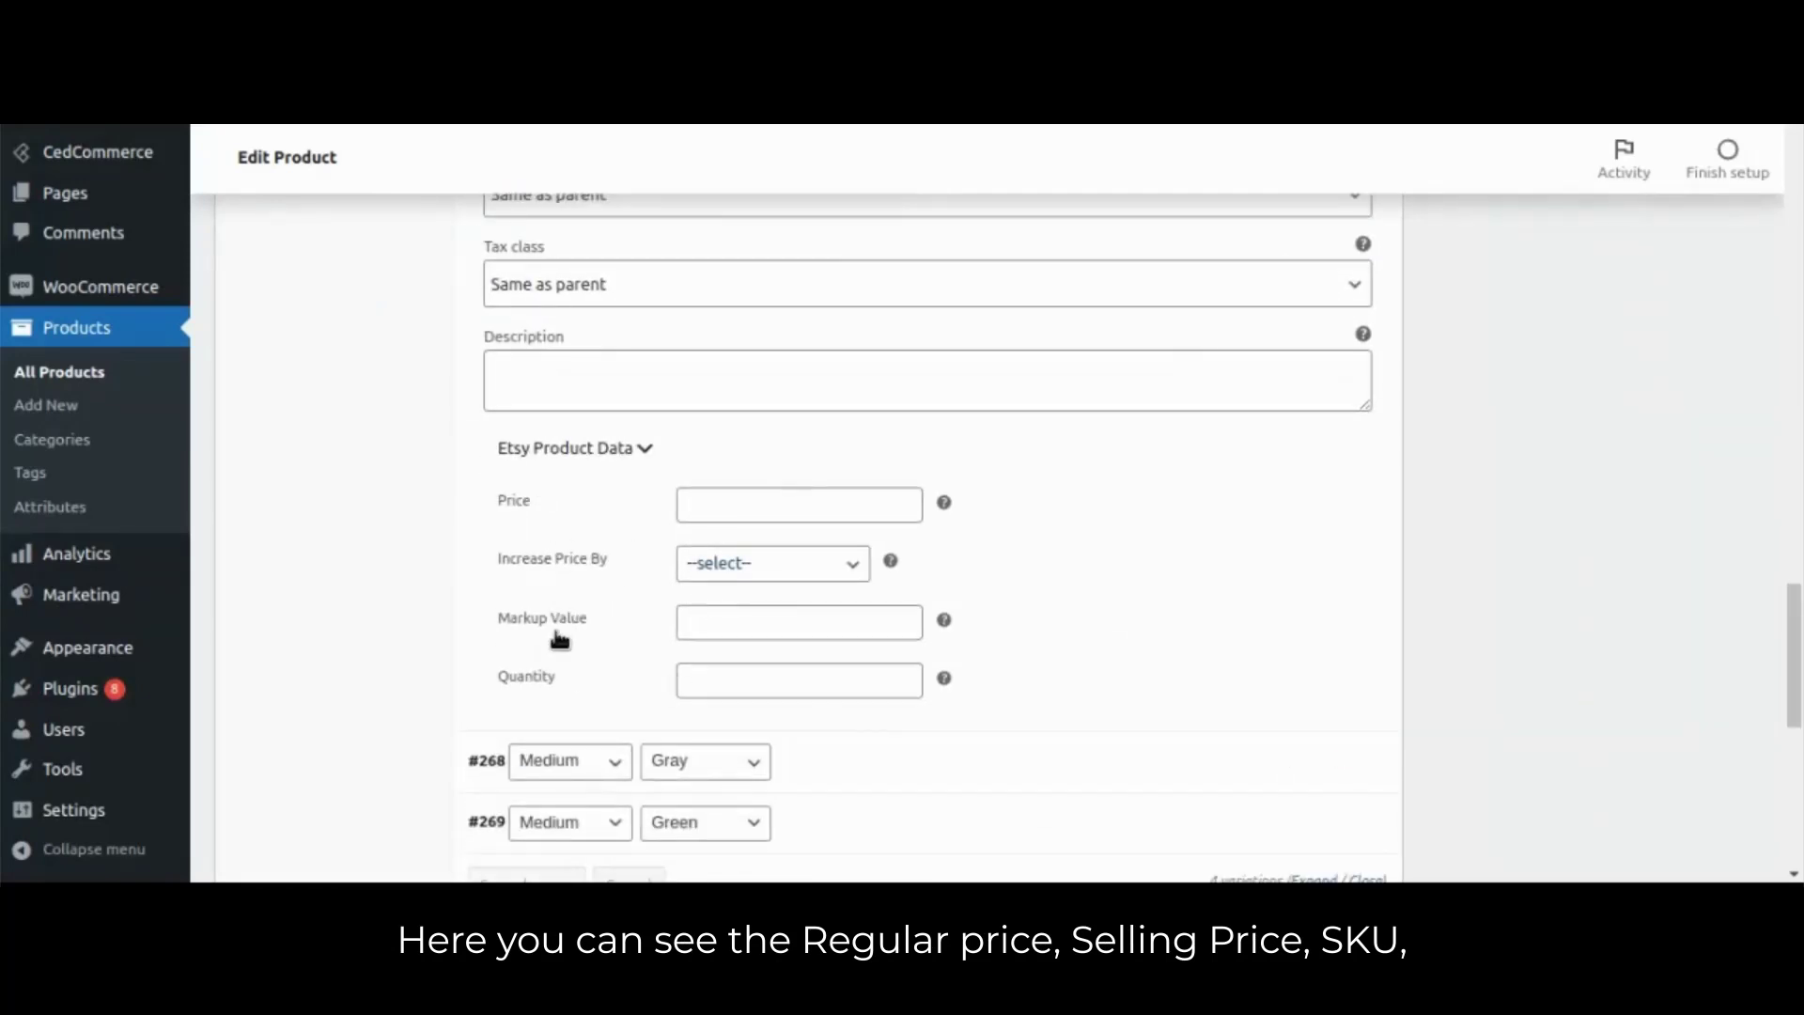
pyautogui.scroll(-2, 771, 620)
# Expand the Medium Gray variation to examine its Etsy Product Data fields, and update Variable Product
pyautogui.click(833, 543)
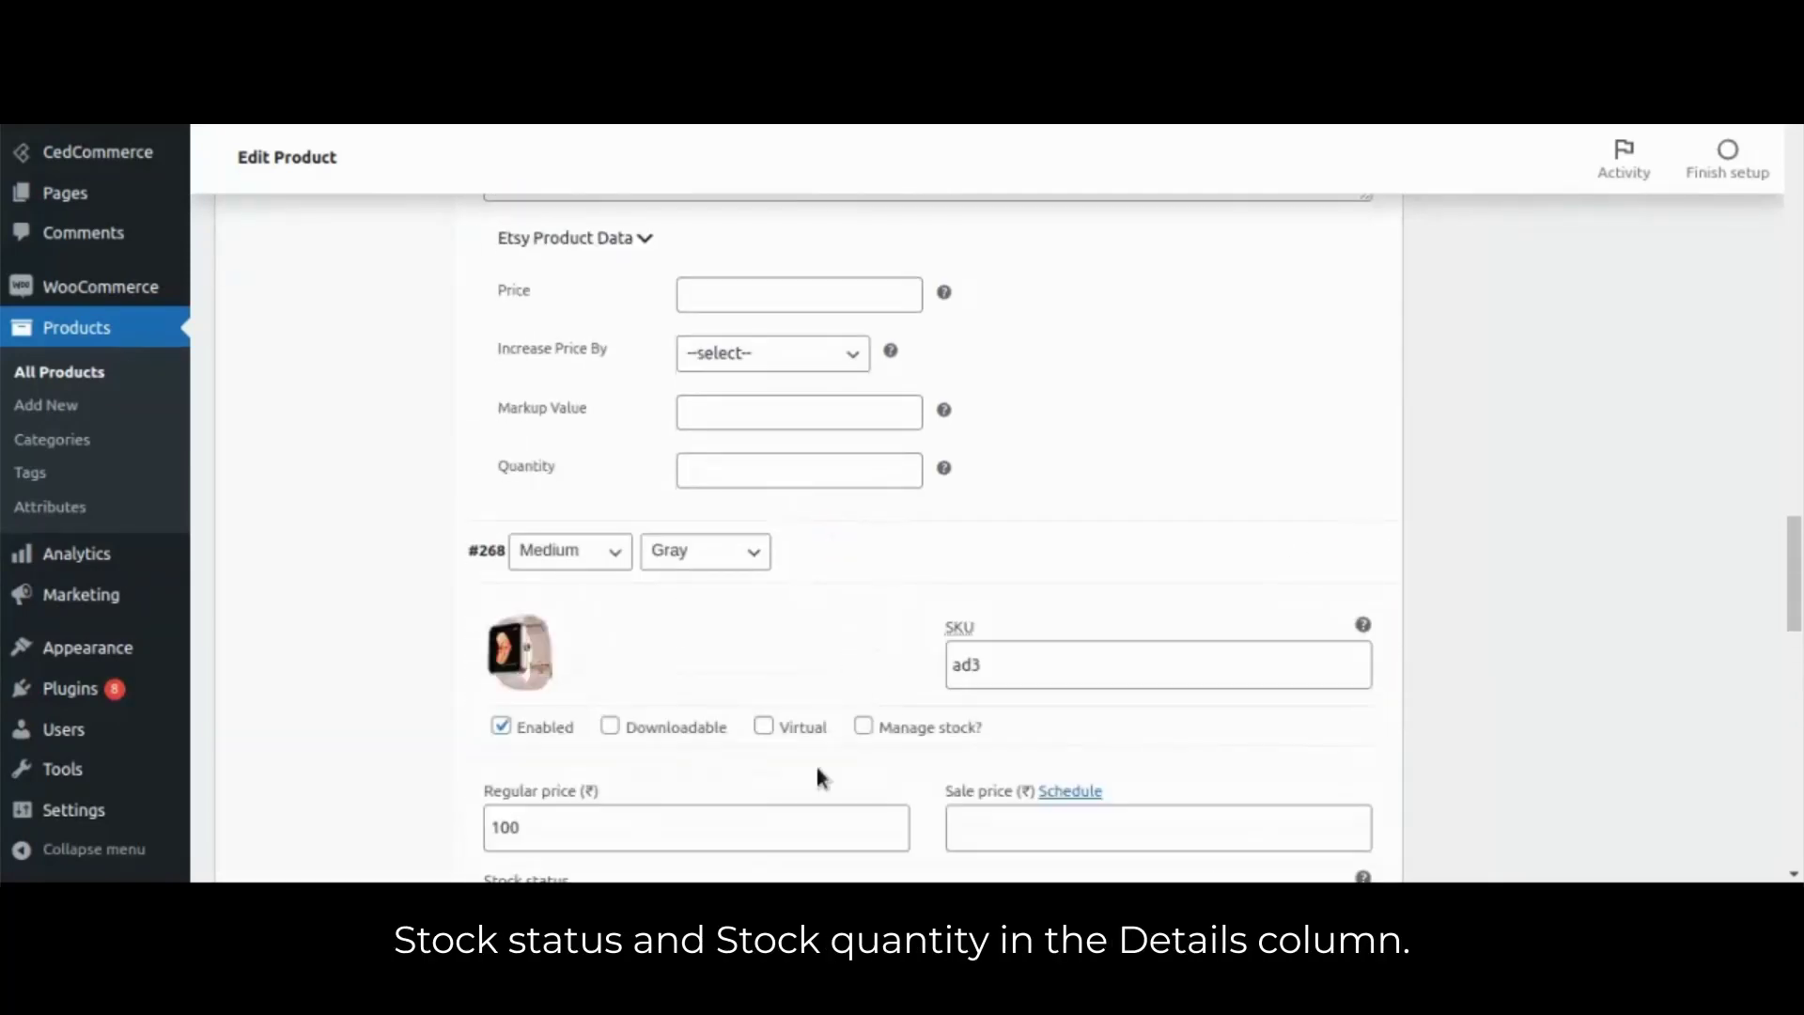
pyautogui.scroll(-7, 881, 707)
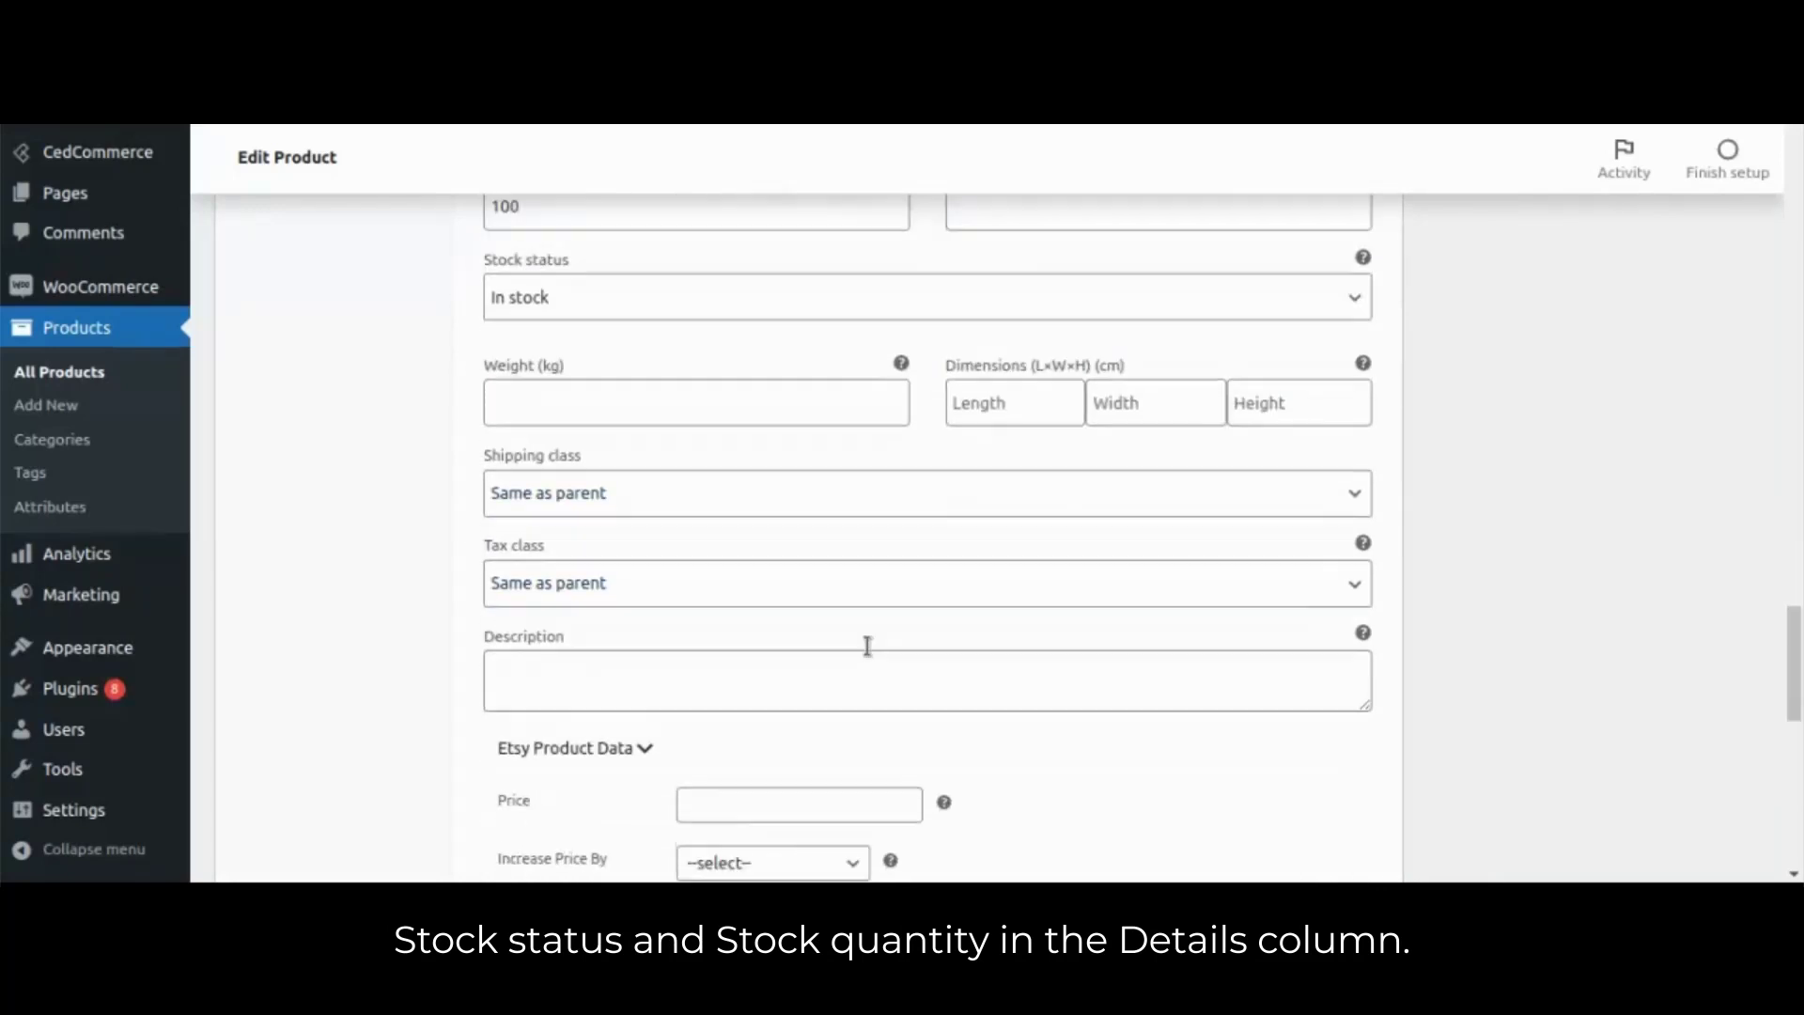
pyautogui.scroll(3, 881, 431)
pyautogui.scroll(-8, 876, 430)
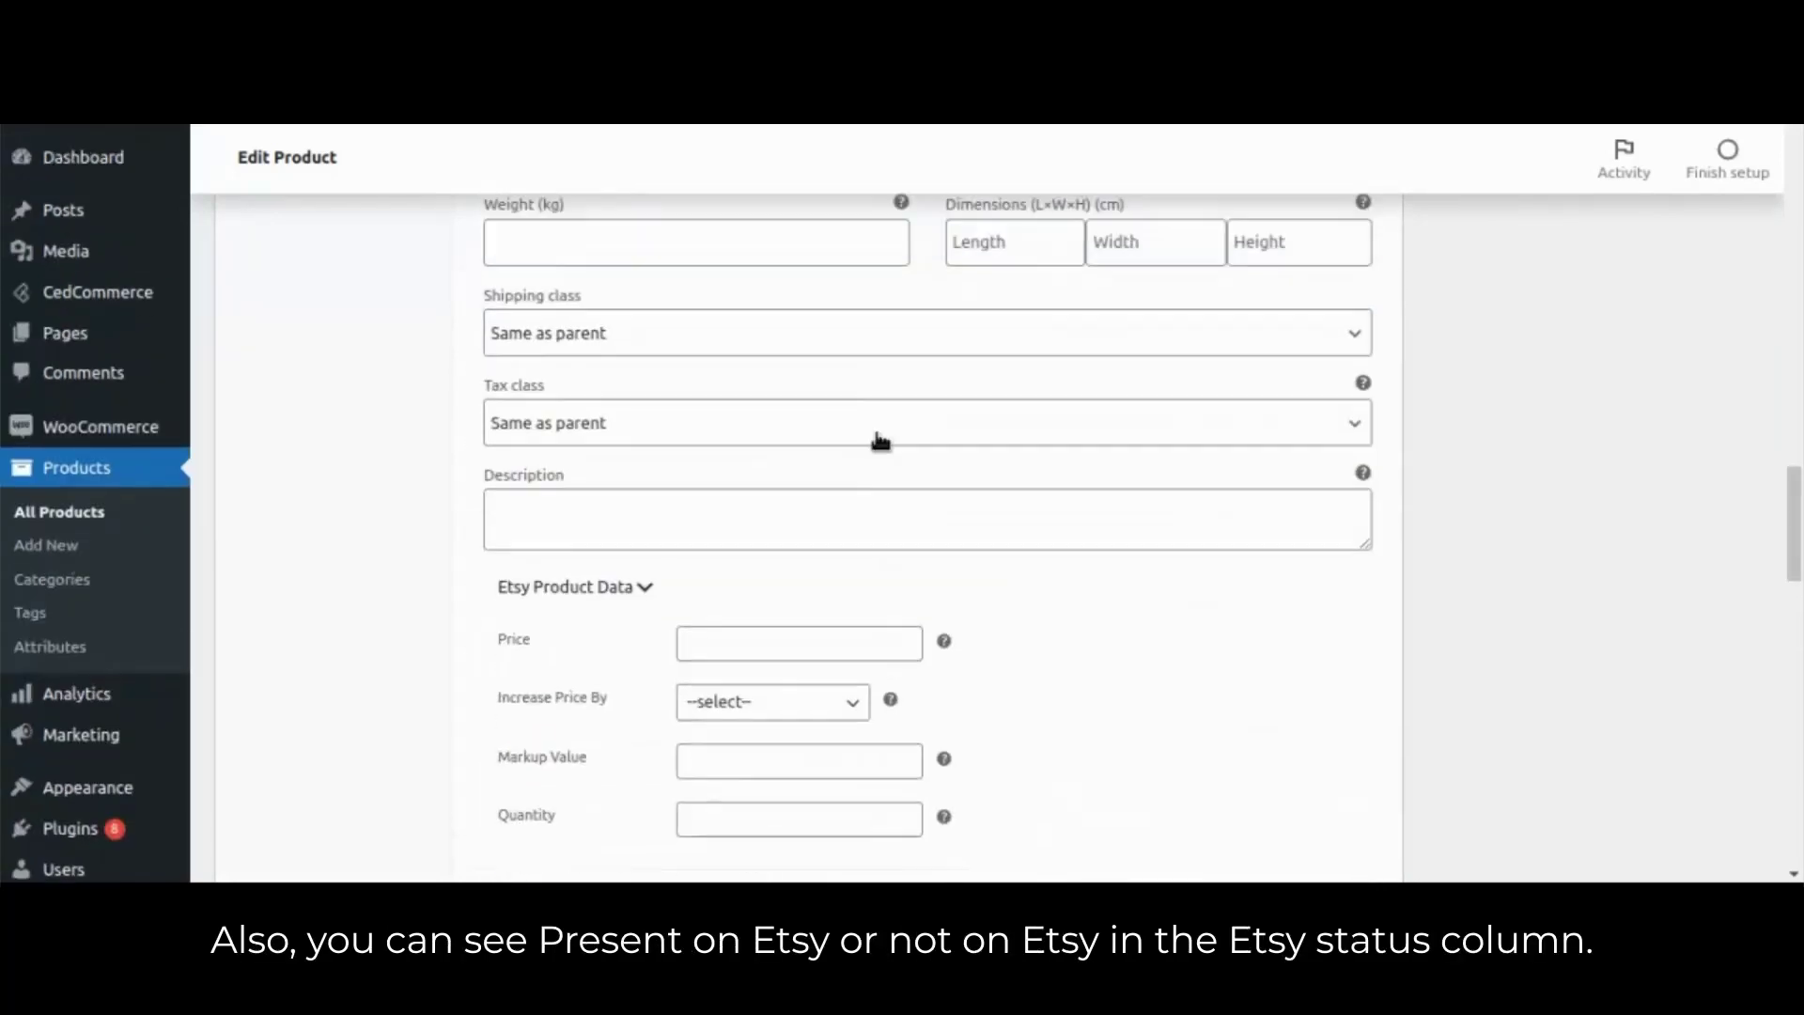
pyautogui.scroll(20, 990, 423)
pyautogui.click(1723, 396)
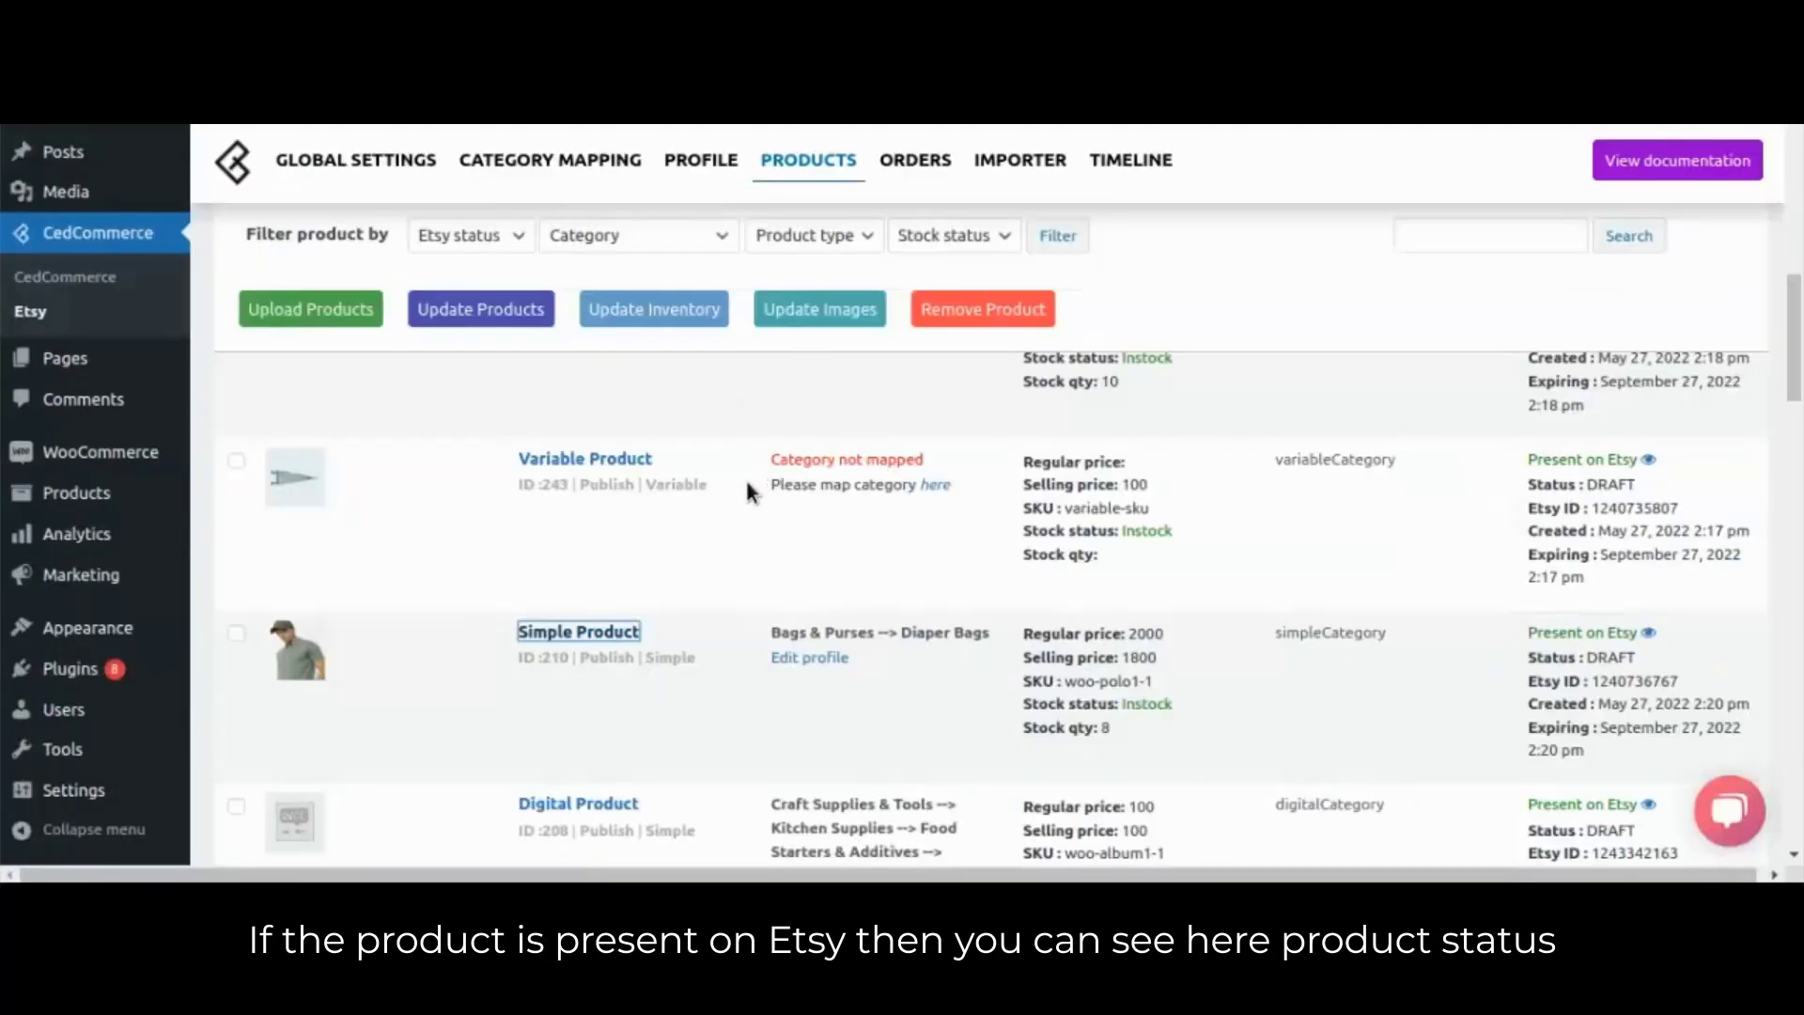
# View the Etsy item details of Sports Tshirt from its Etsy status in the products list, read through them and close them
pyautogui.scroll(-1, 792, 683)
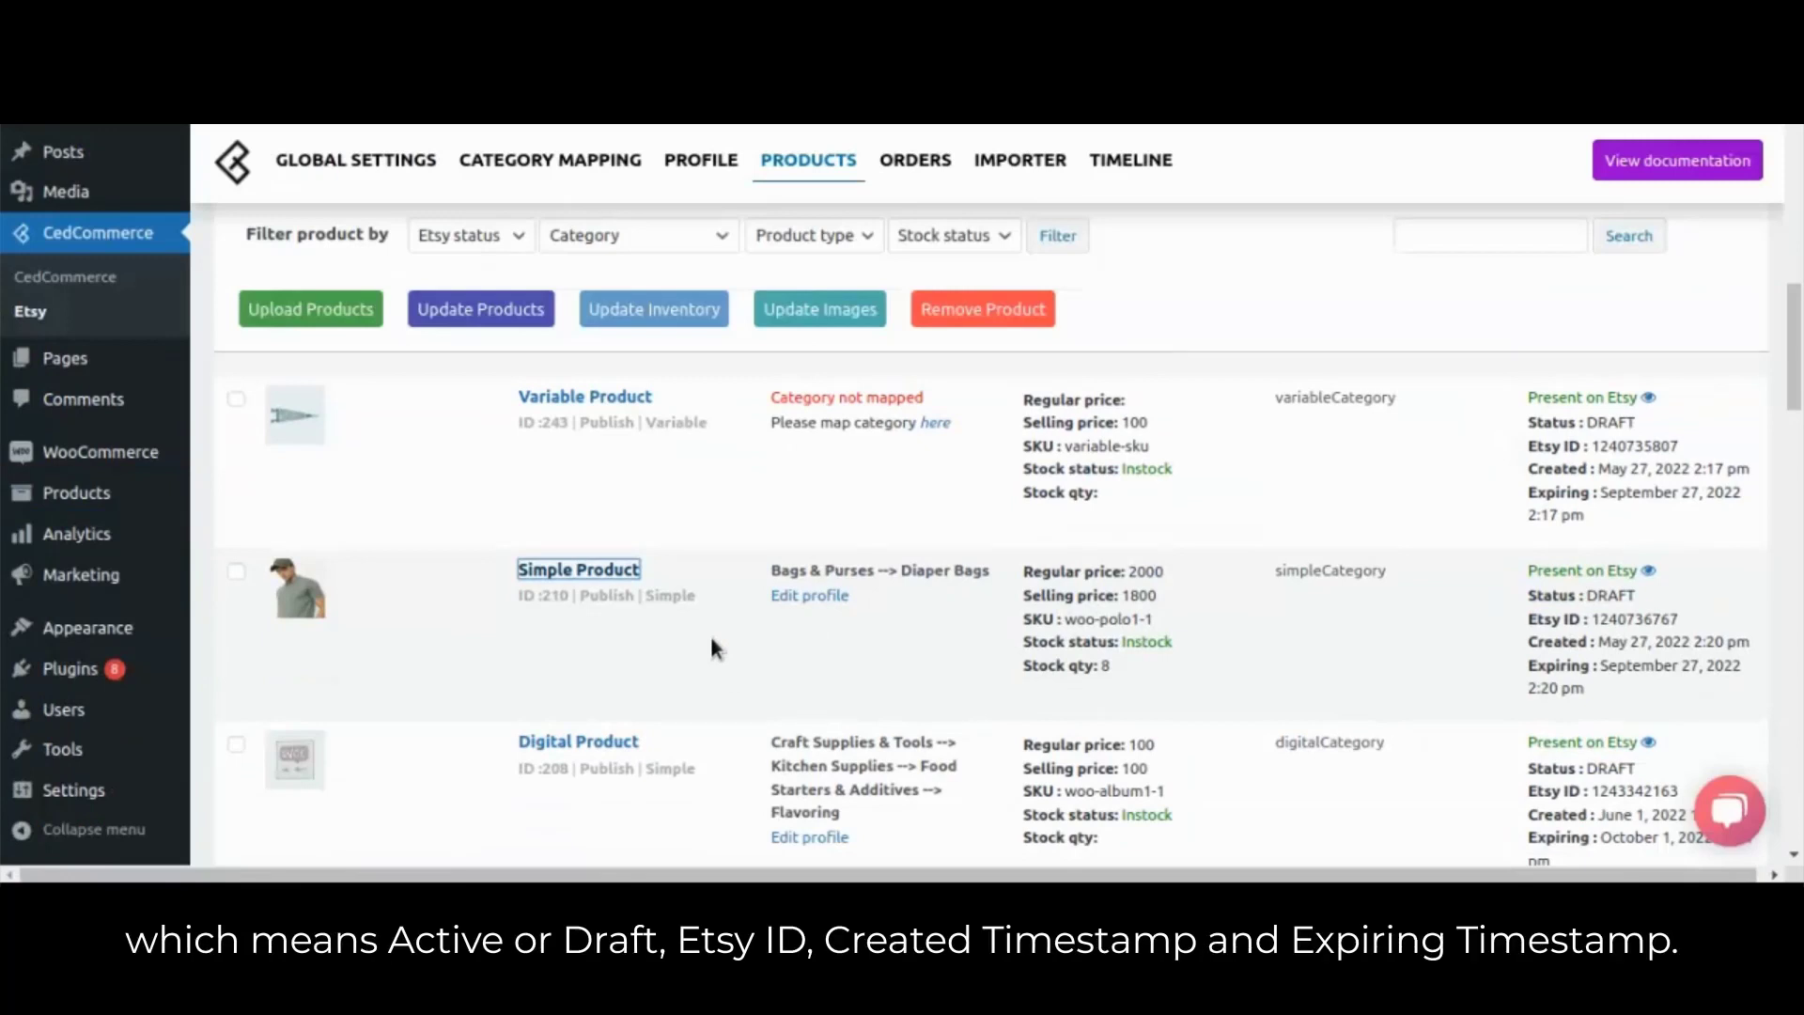
pyautogui.scroll(5, 1351, 680)
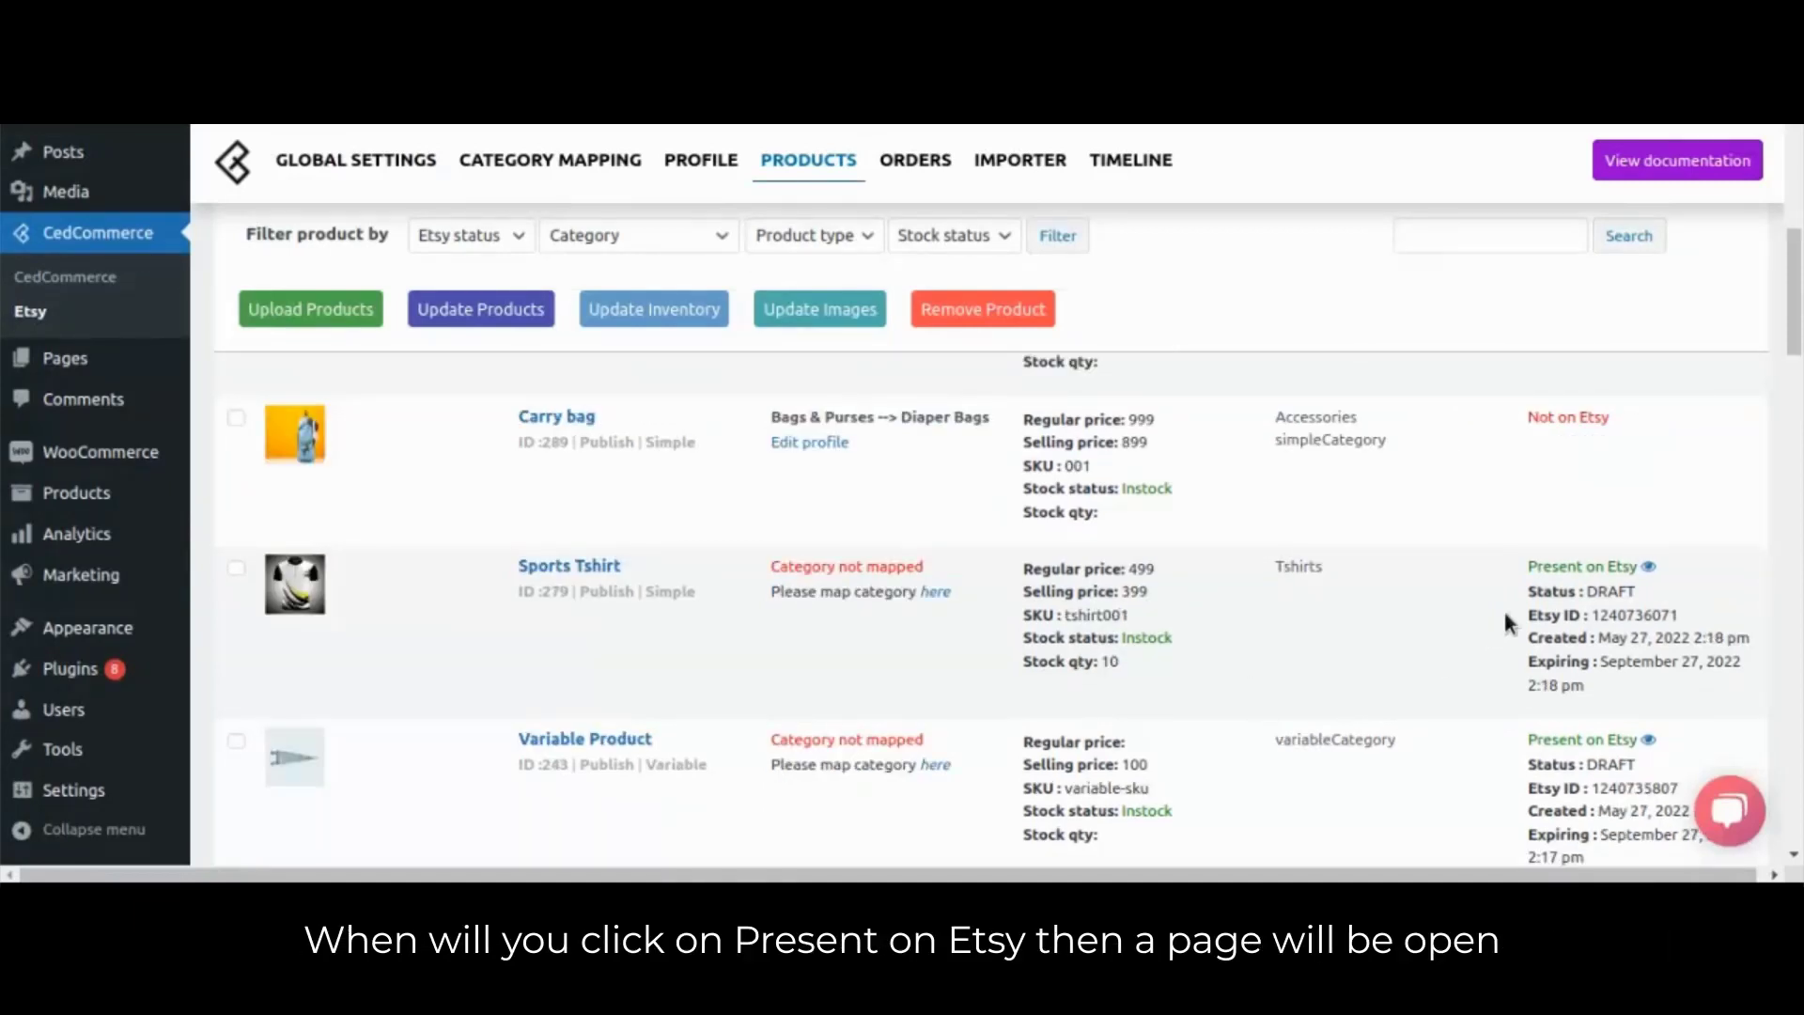
pyautogui.click(1595, 573)
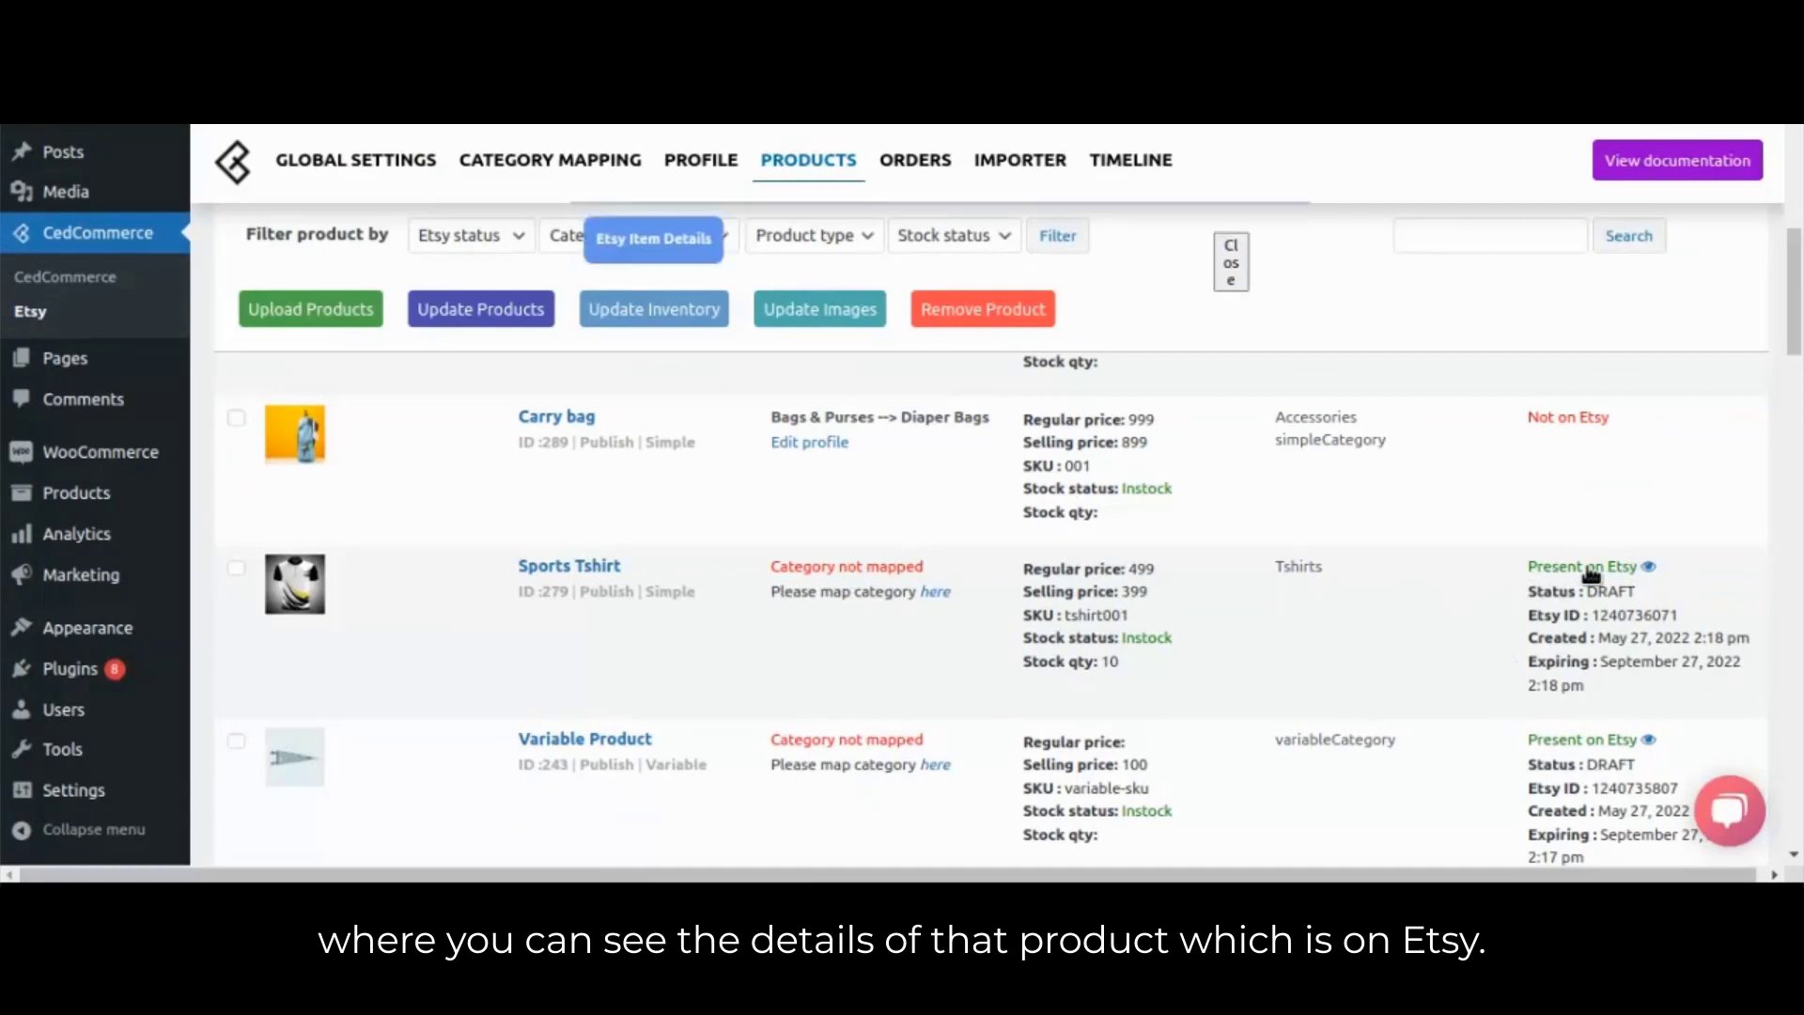
pyautogui.scroll(-15, 723, 479)
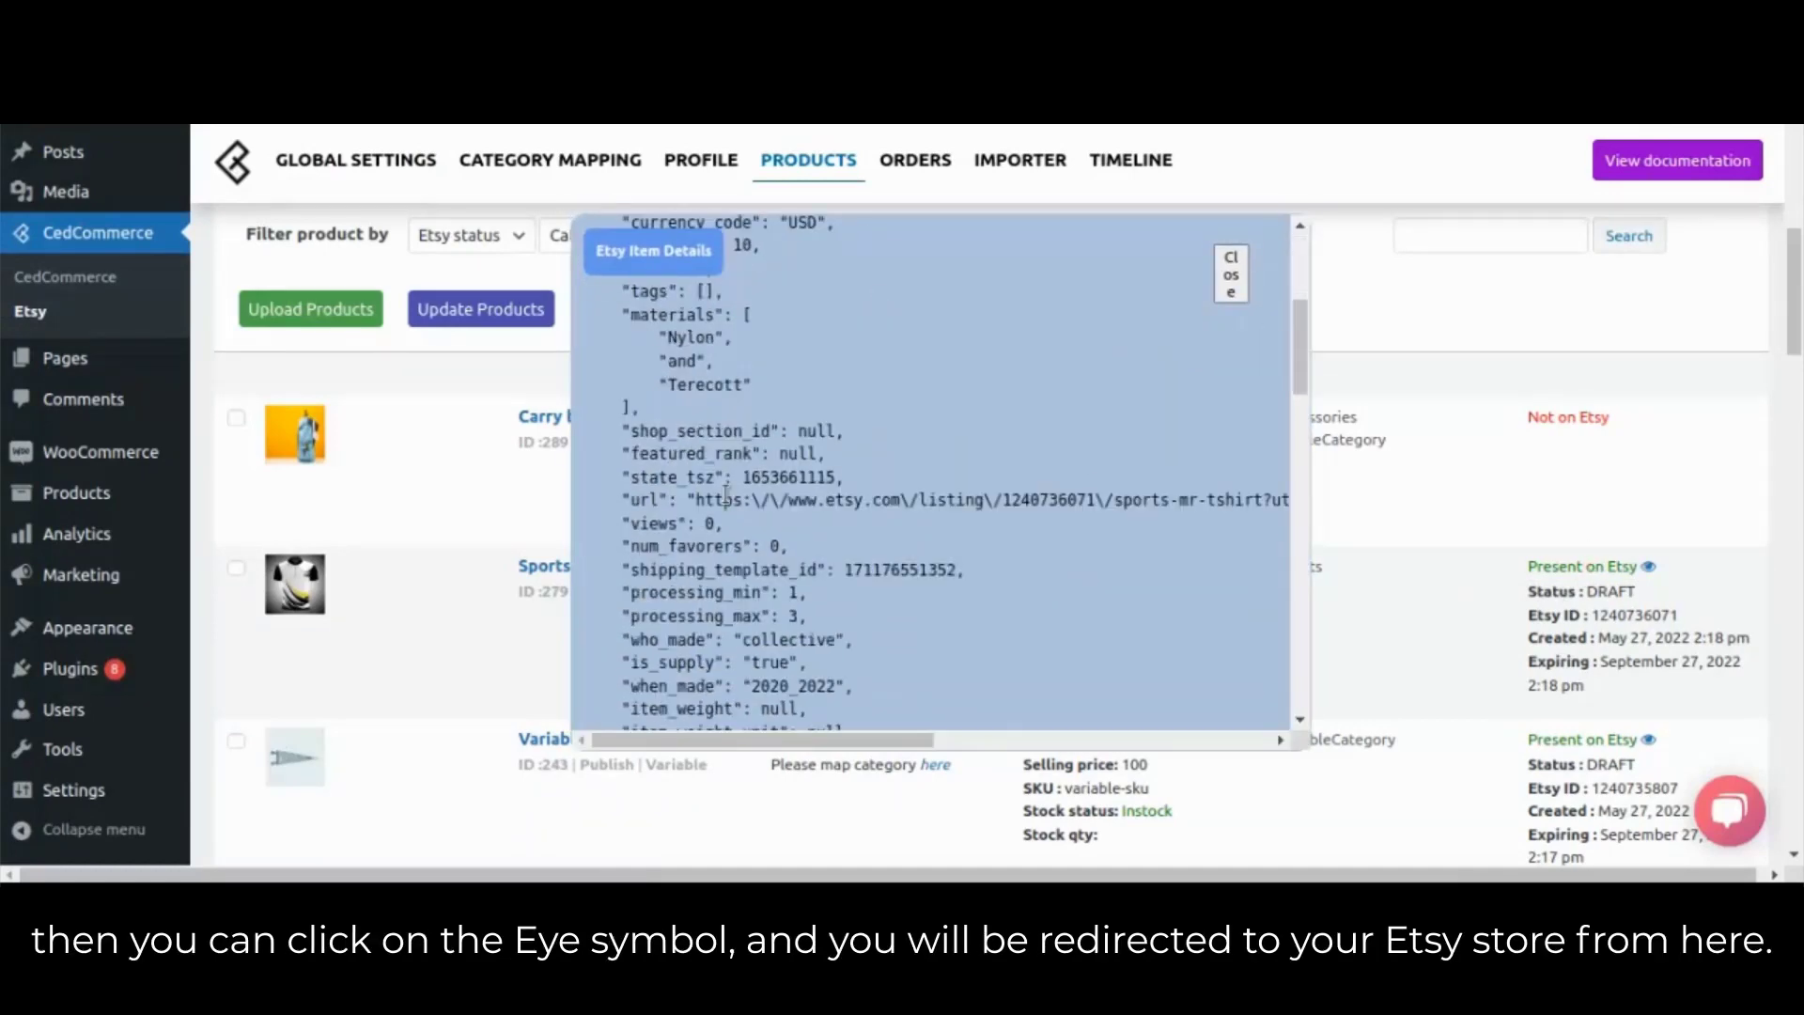
pyautogui.scroll(-10, 726, 493)
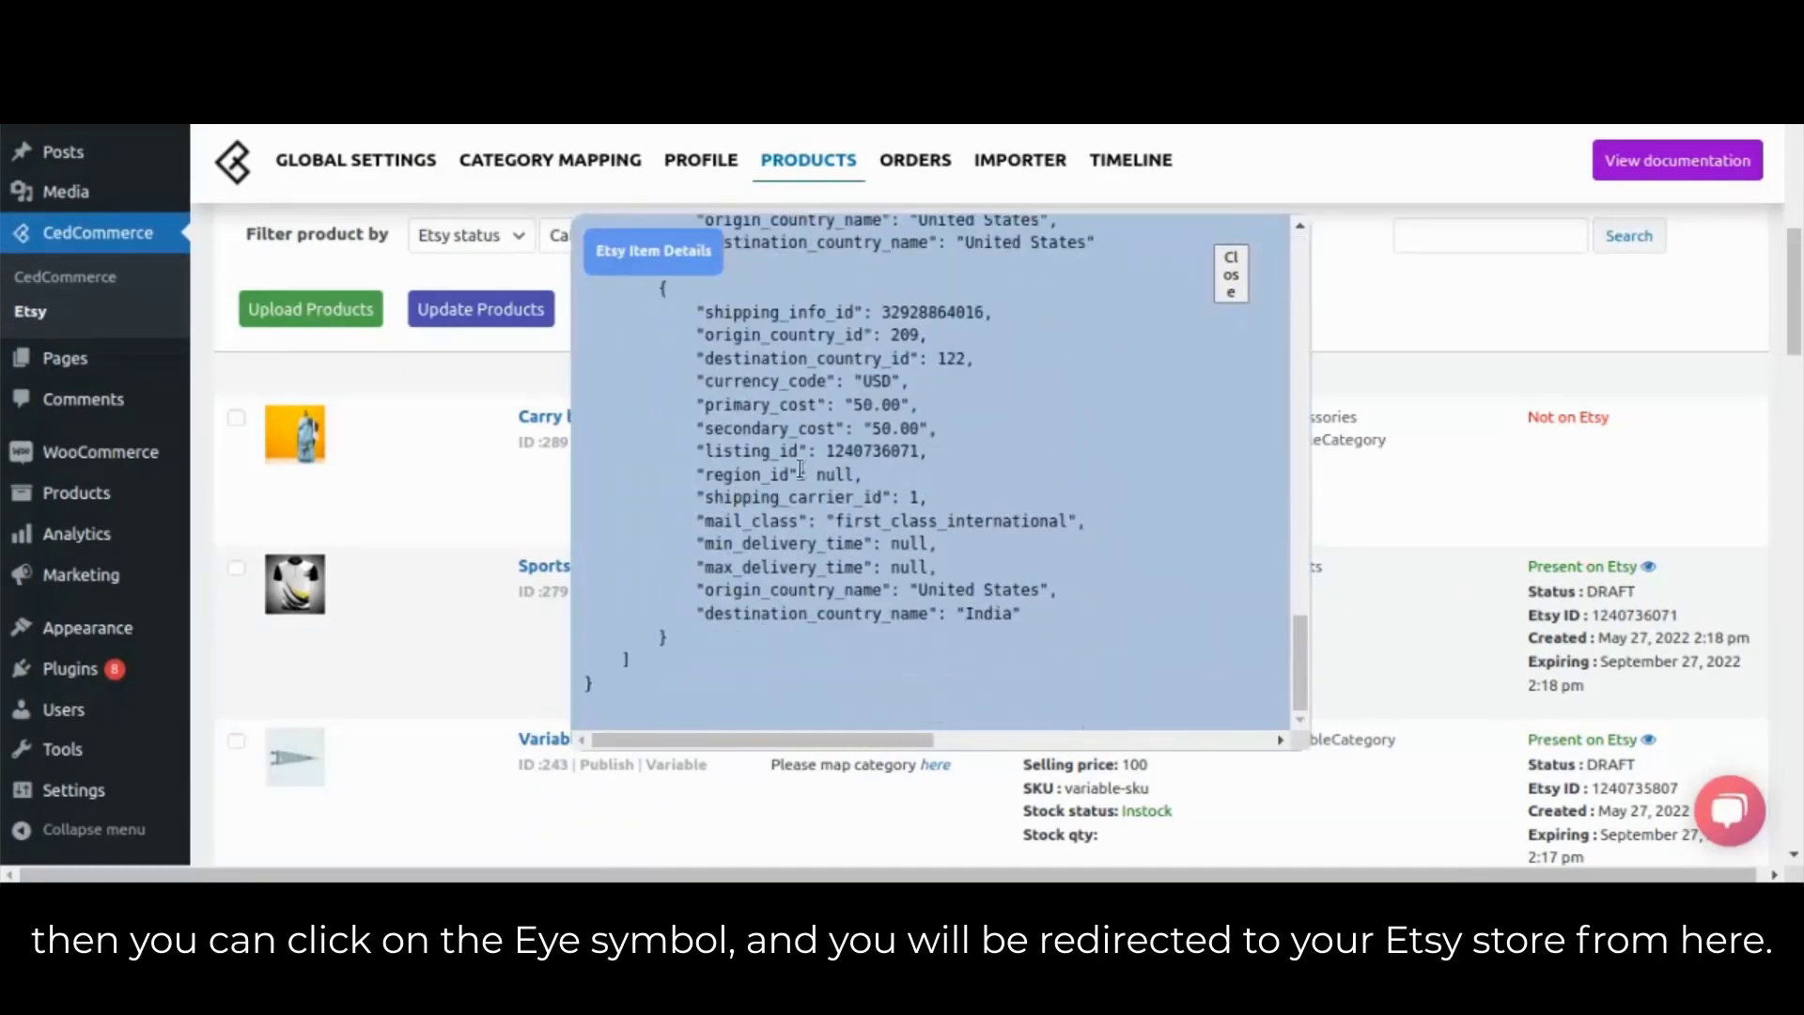
pyautogui.click(1231, 278)
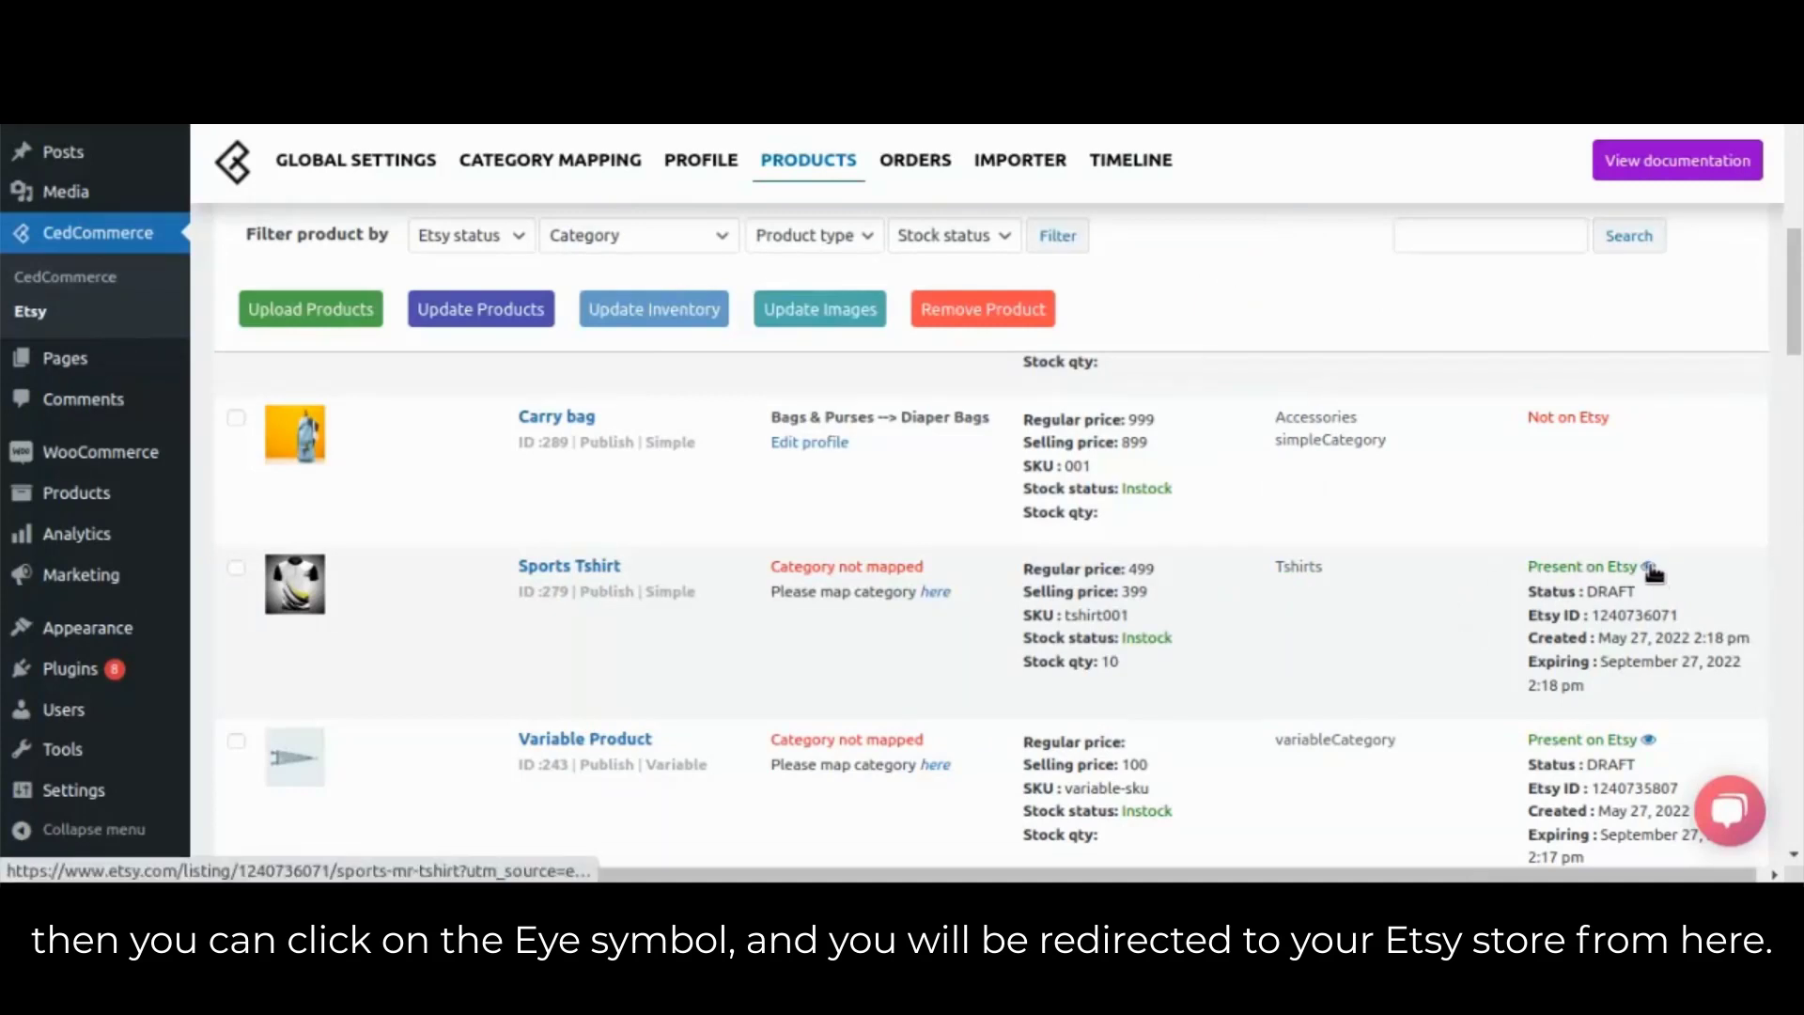
# Open the activity timeline and read the input payload of the newest Single entry in Inventory activity, closing it when done
pyautogui.scroll(3, 1145, 639)
pyautogui.scroll(5, 1145, 643)
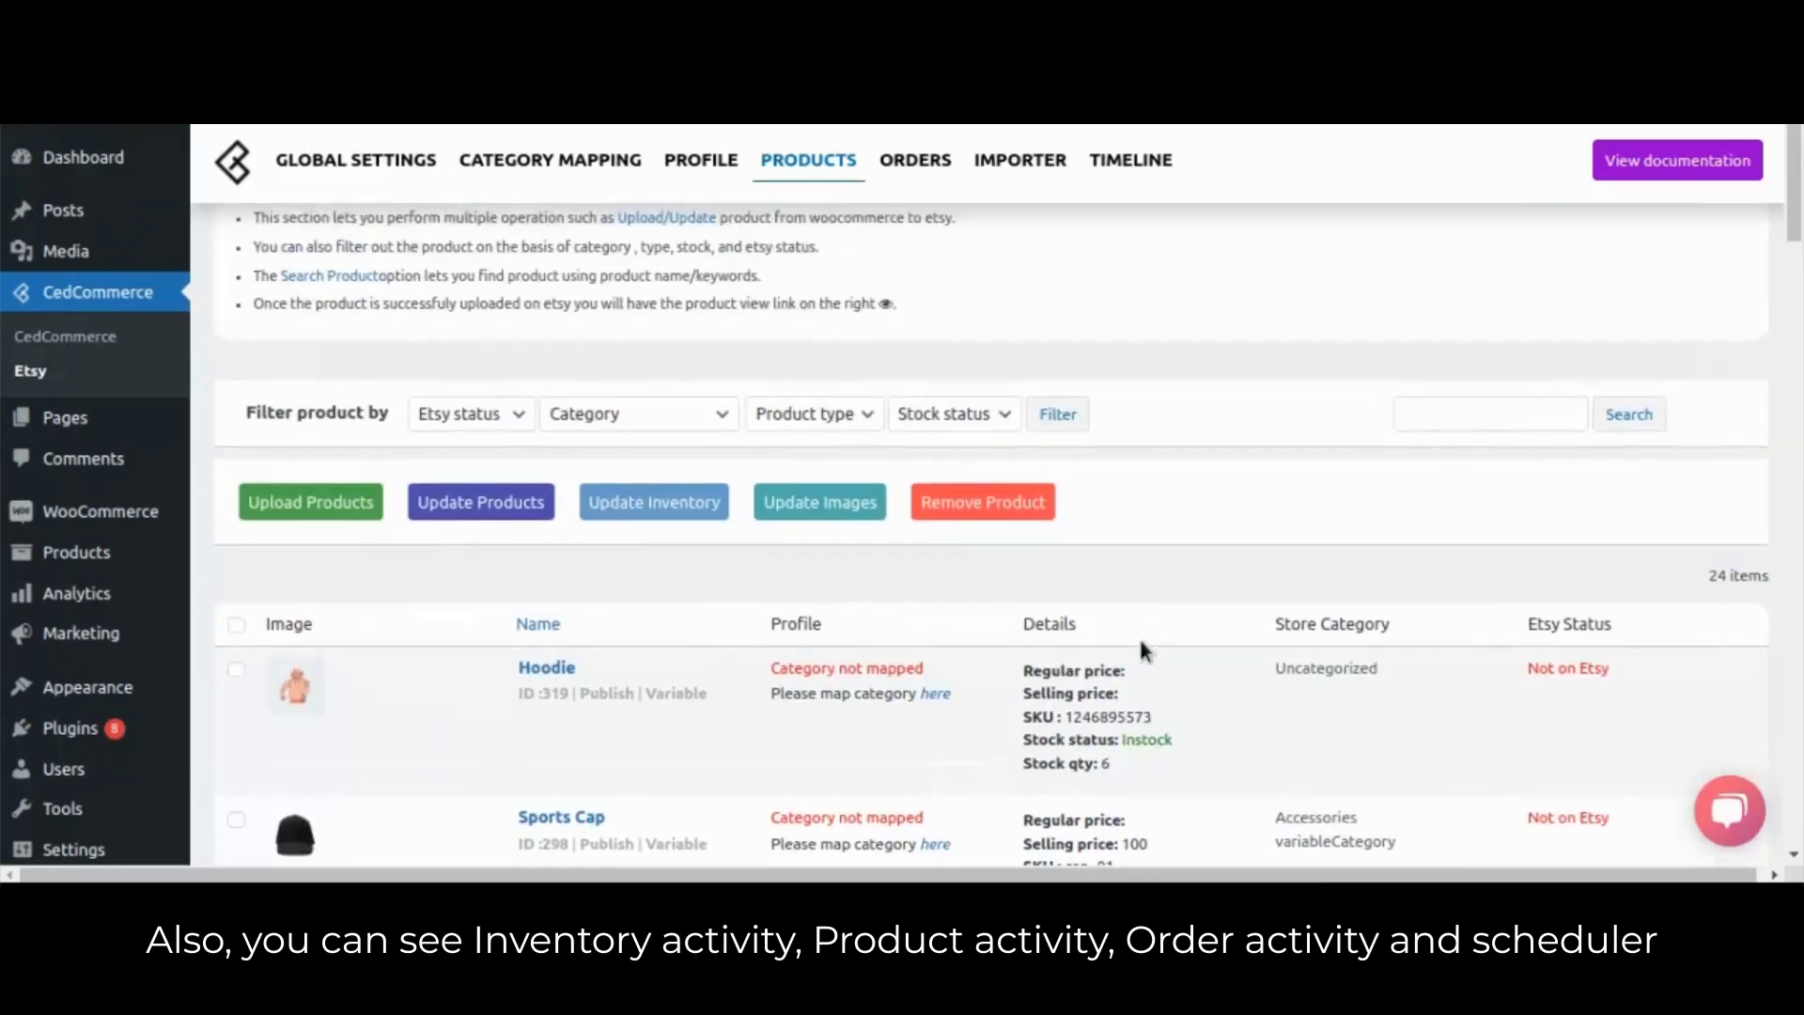
pyautogui.scroll(1, 1143, 649)
pyautogui.click(1120, 162)
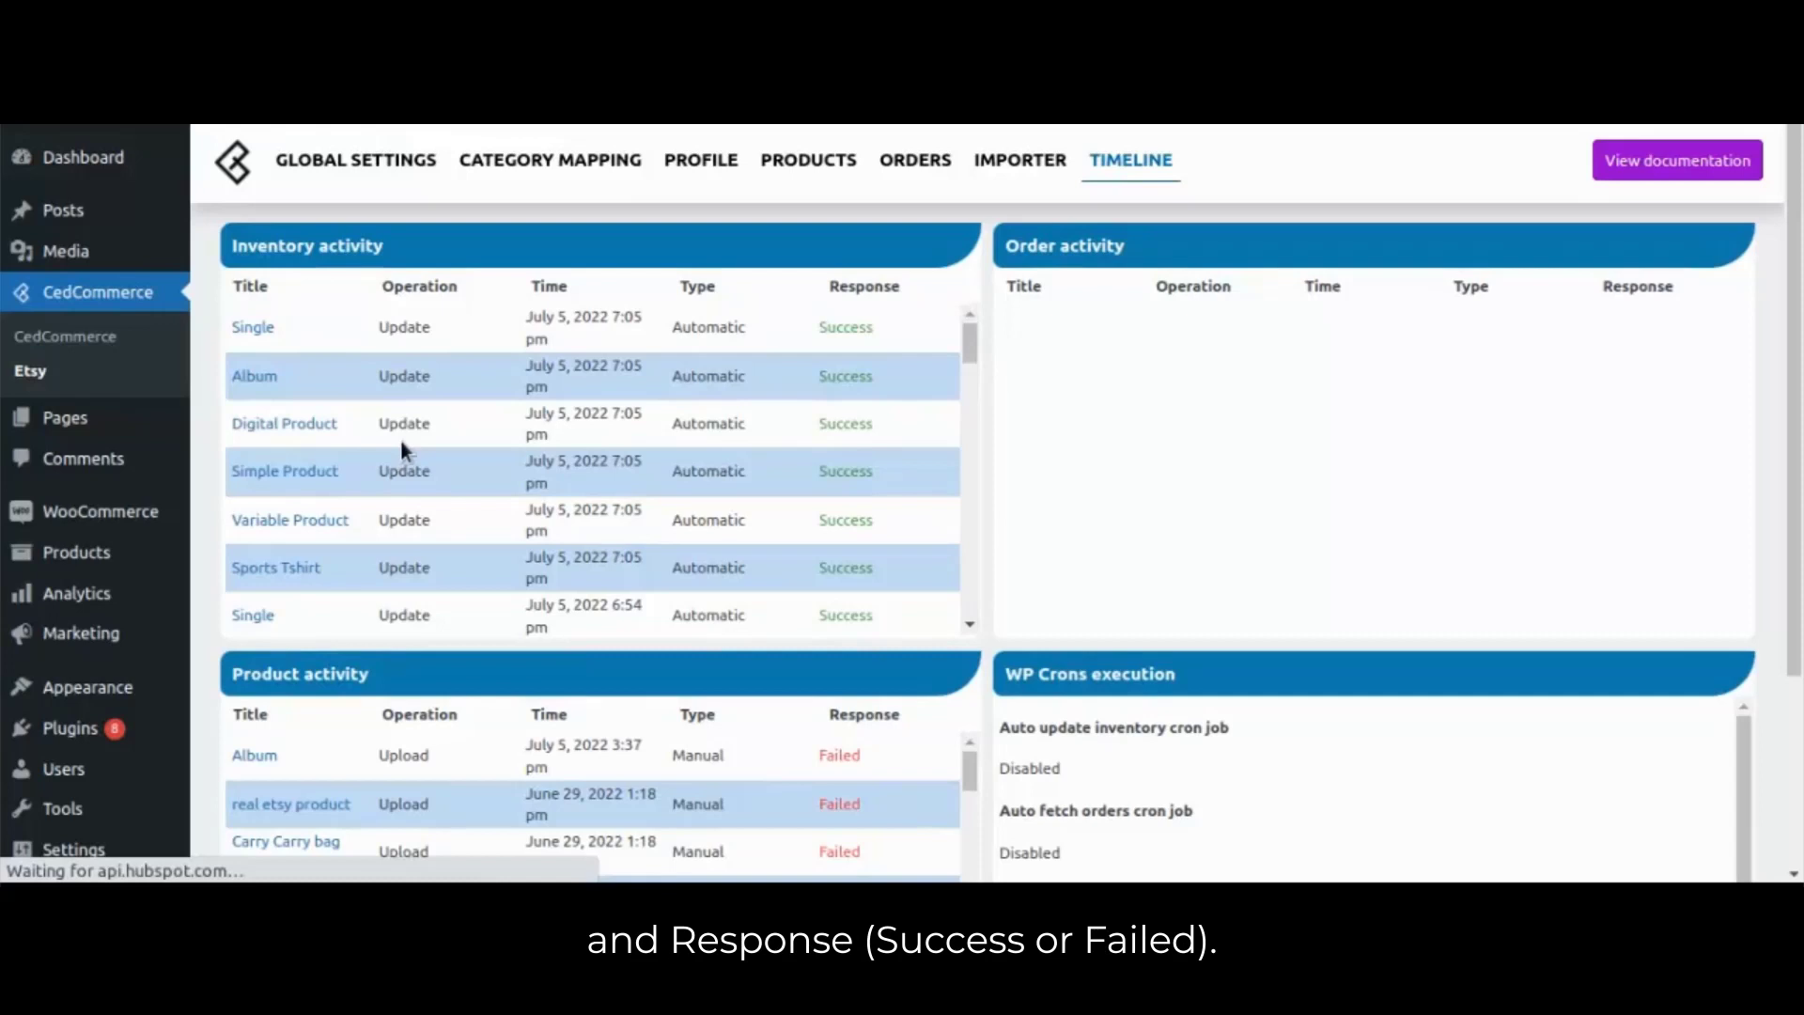
pyautogui.click(252, 327)
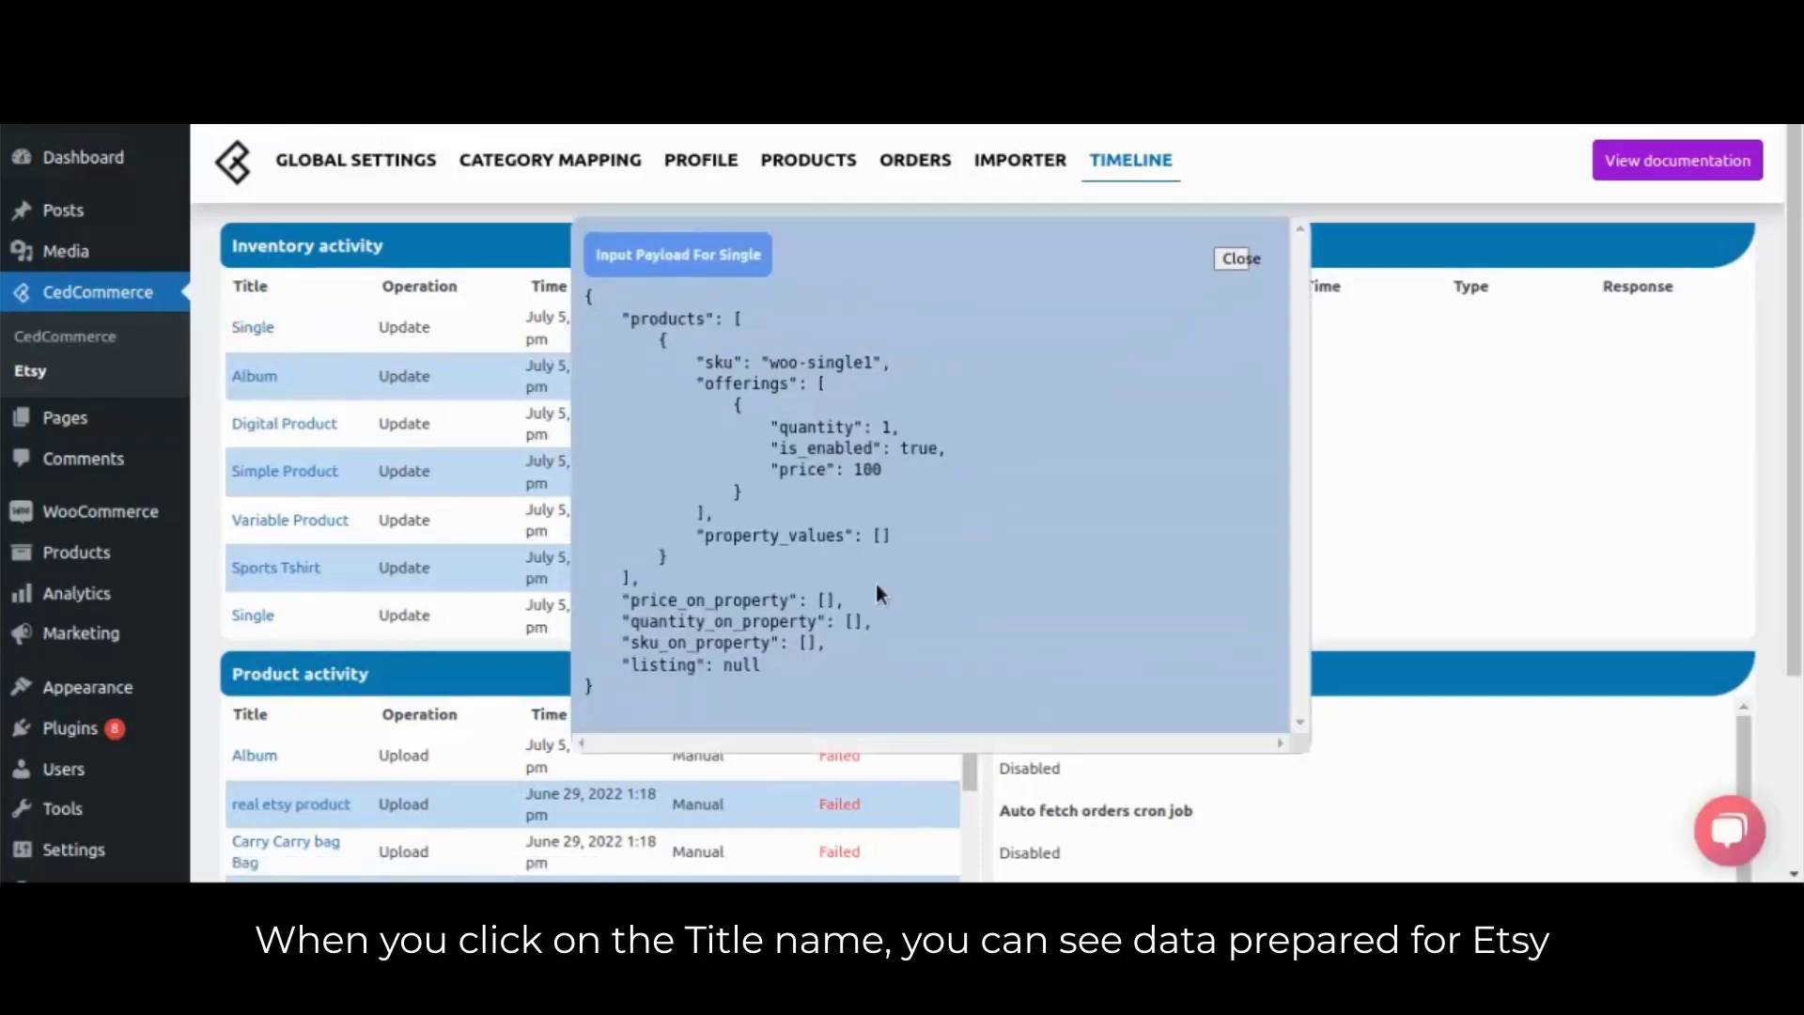
pyautogui.scroll(-3, 895, 415)
pyautogui.scroll(3, 895, 415)
pyautogui.click(1250, 273)
# View the response payload of the newest Single inventory update, read it to the end and close it
pyautogui.click(849, 331)
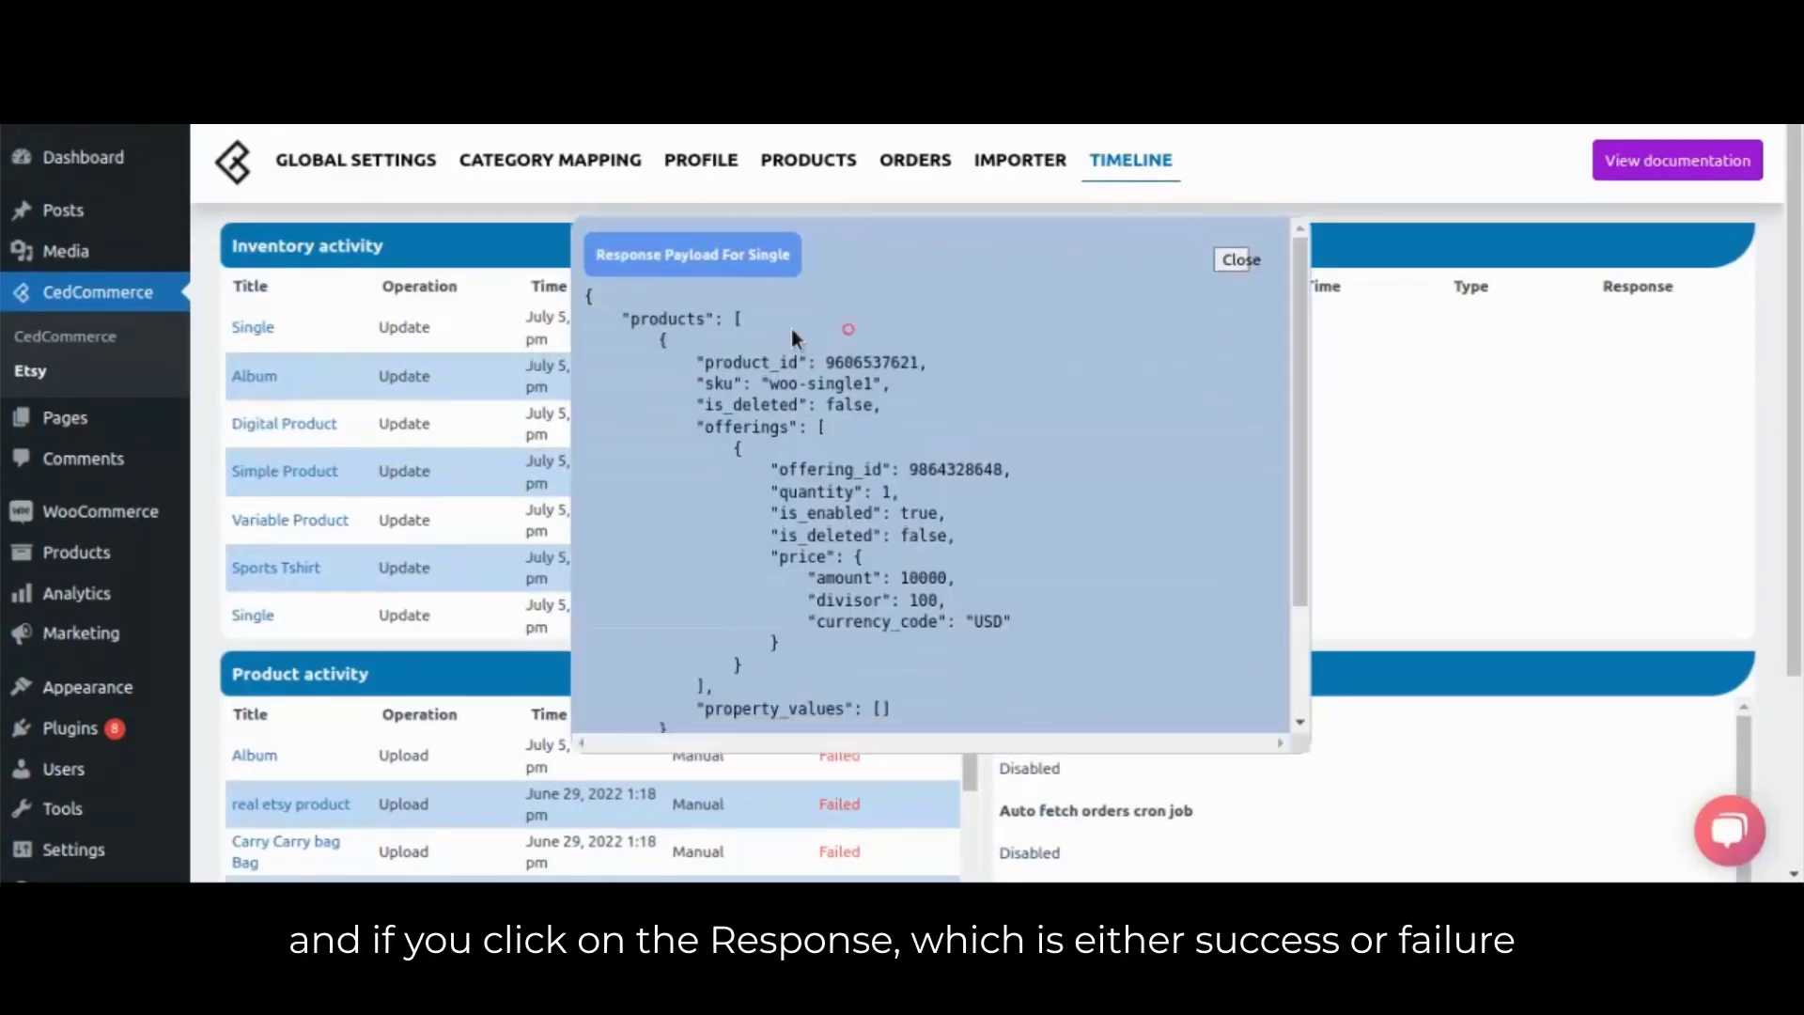
pyautogui.scroll(-3, 874, 424)
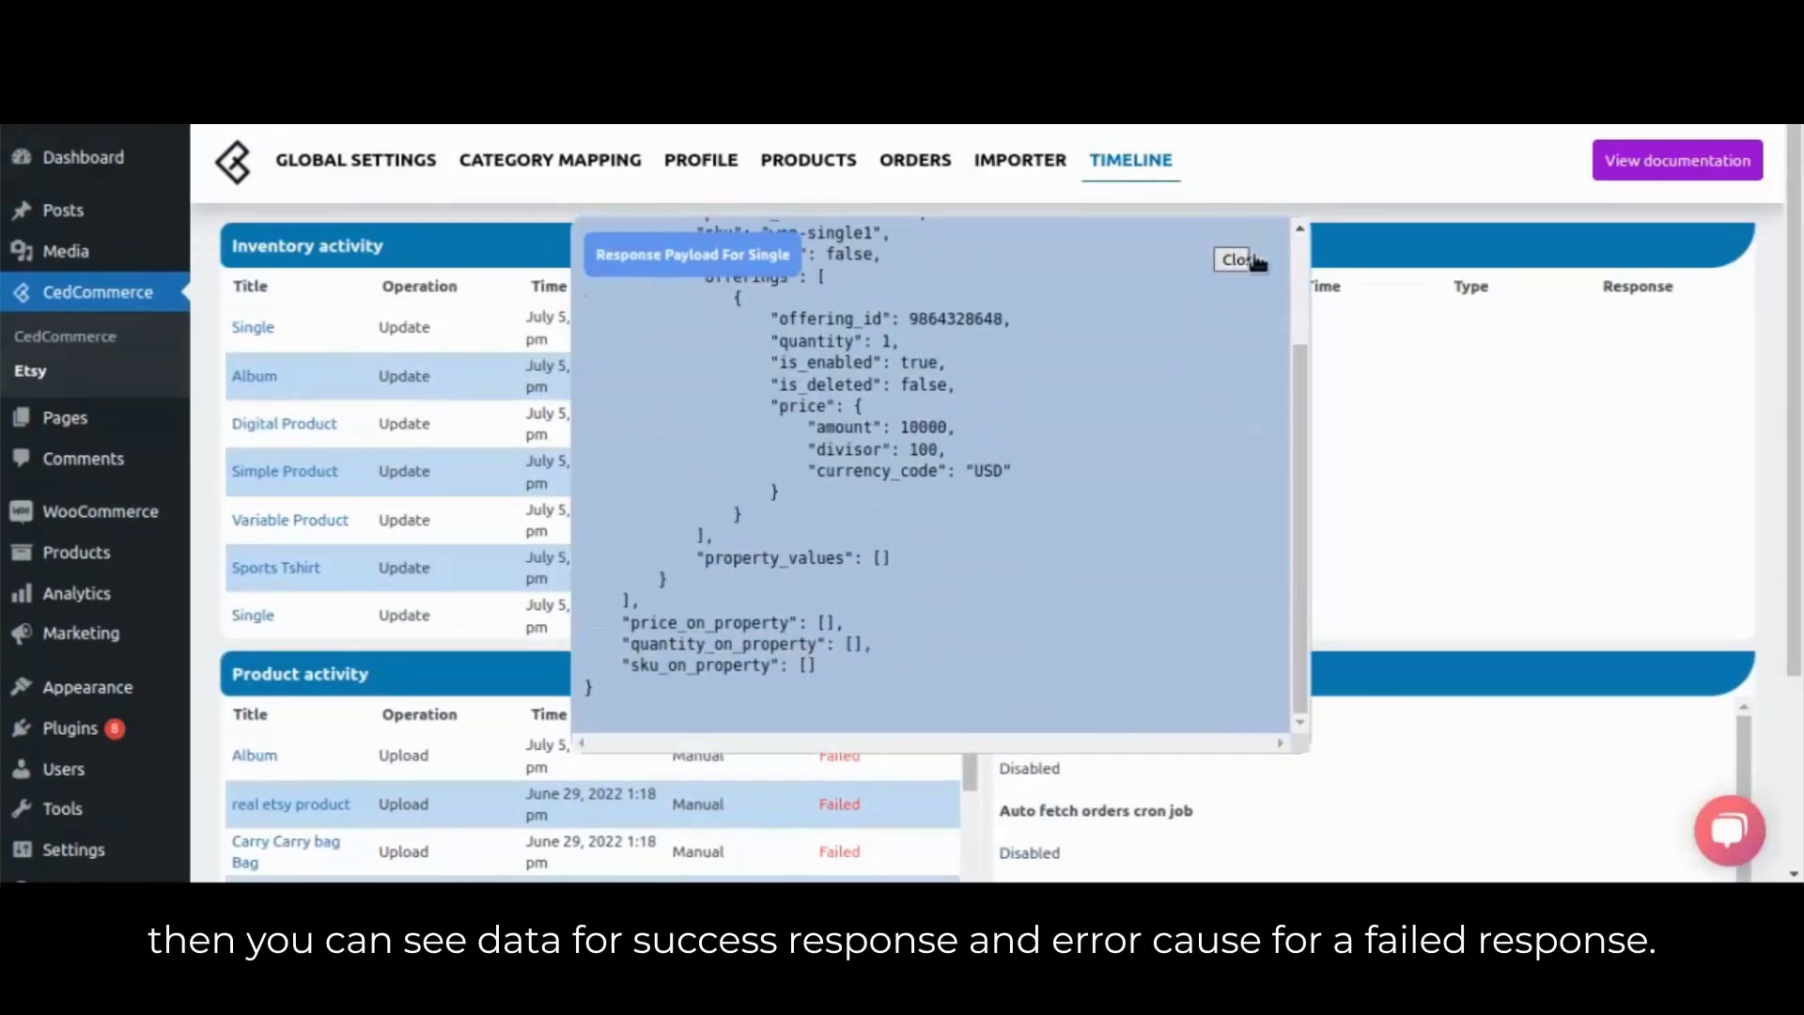
pyautogui.click(1249, 259)
# View the input payload and the response payload of the Album upload in Product activity, closing each after reading
pyautogui.scroll(-1, 776, 550)
pyautogui.click(254, 754)
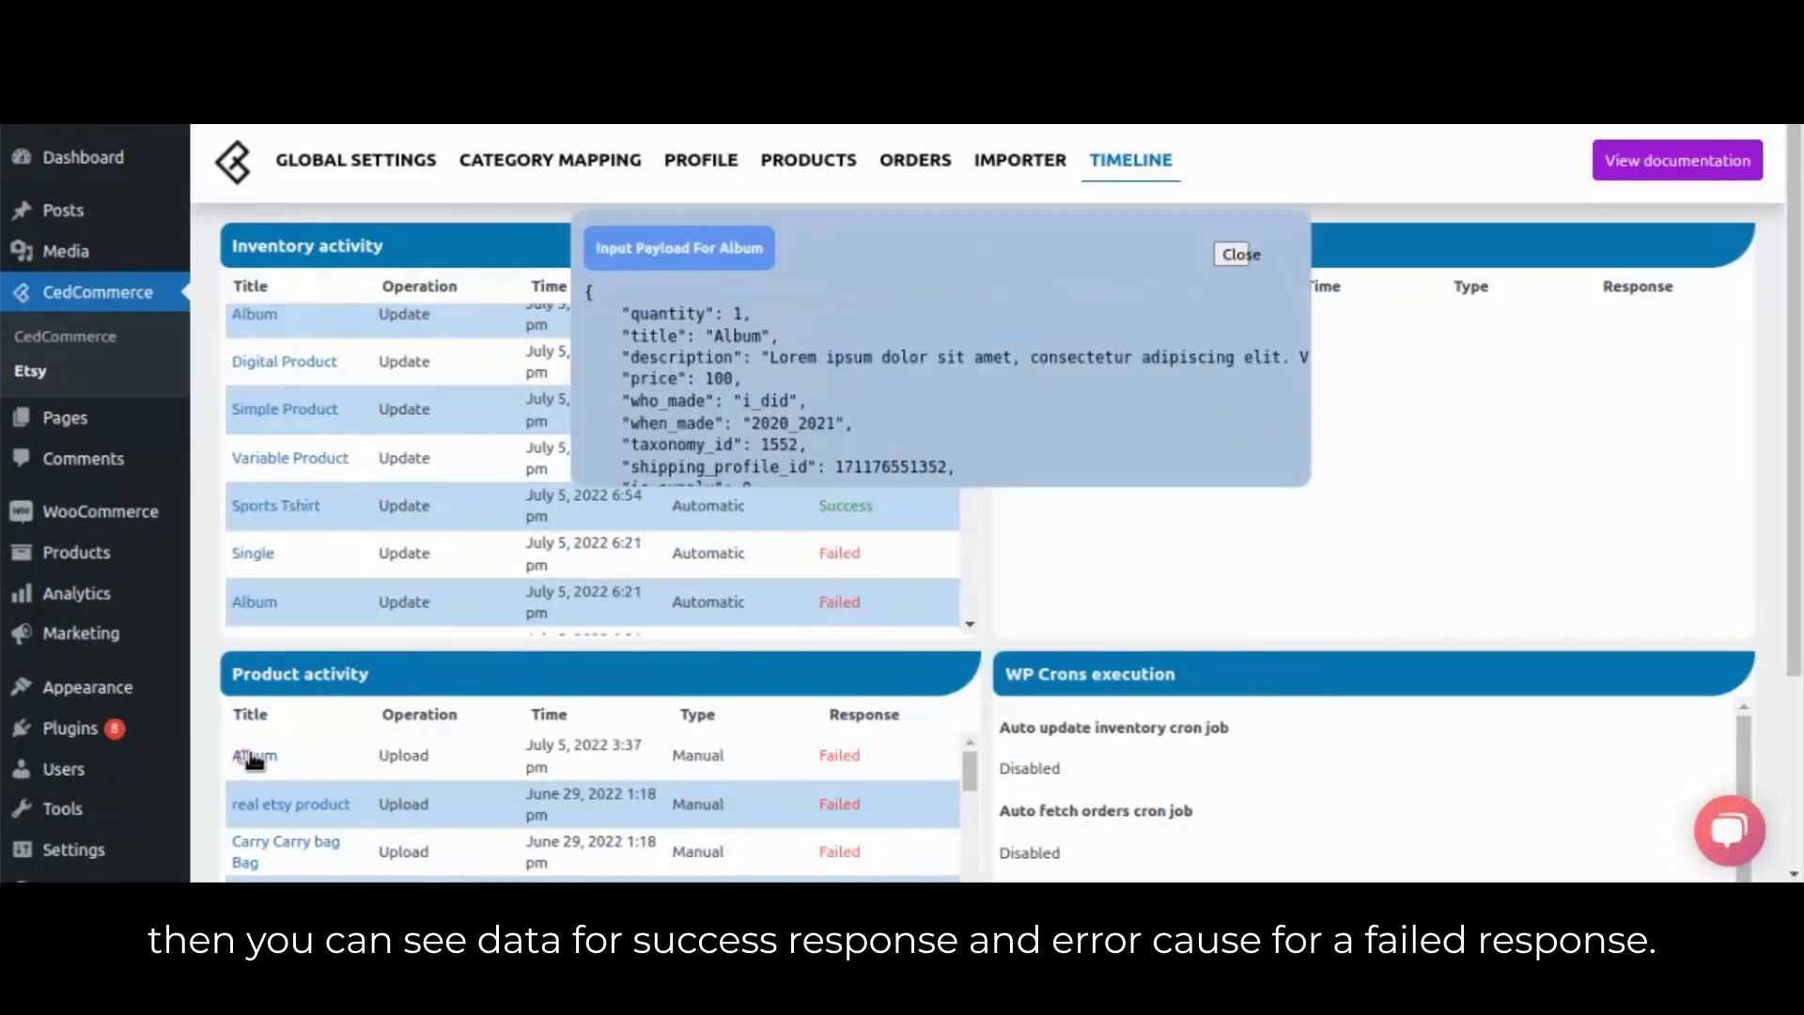
pyautogui.scroll(-2, 823, 527)
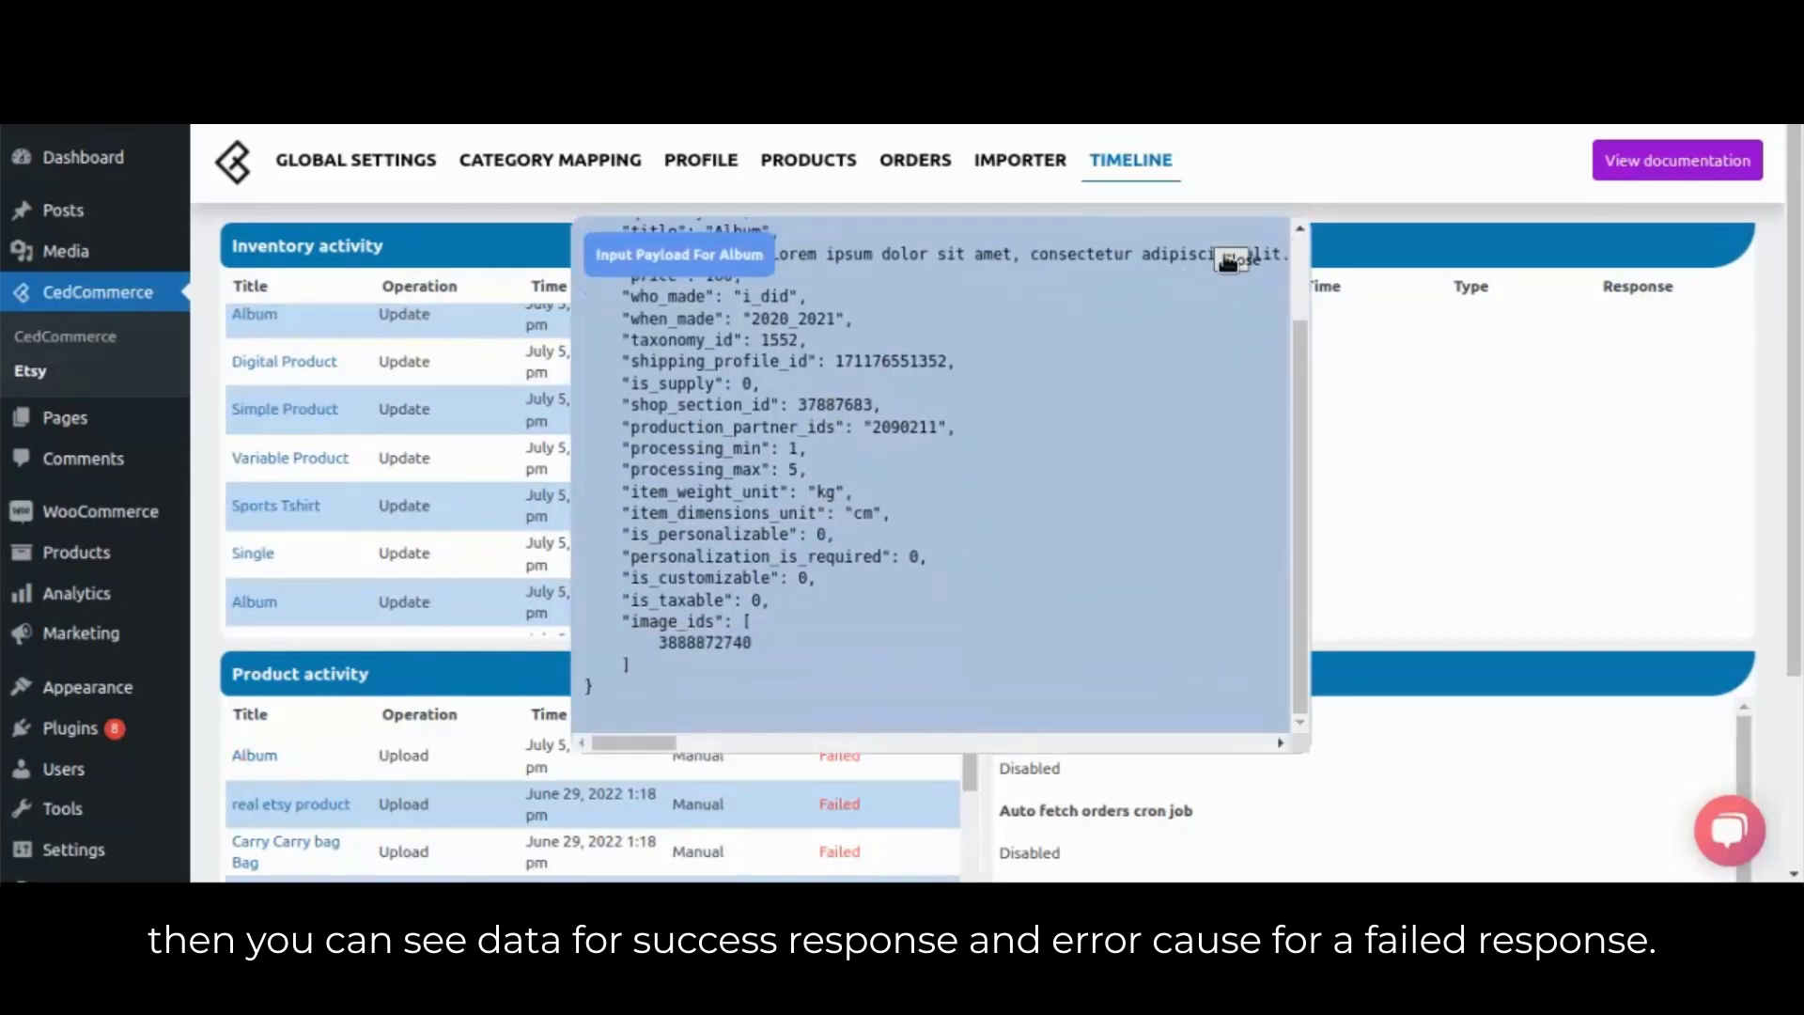
pyautogui.click(1227, 262)
pyautogui.click(831, 755)
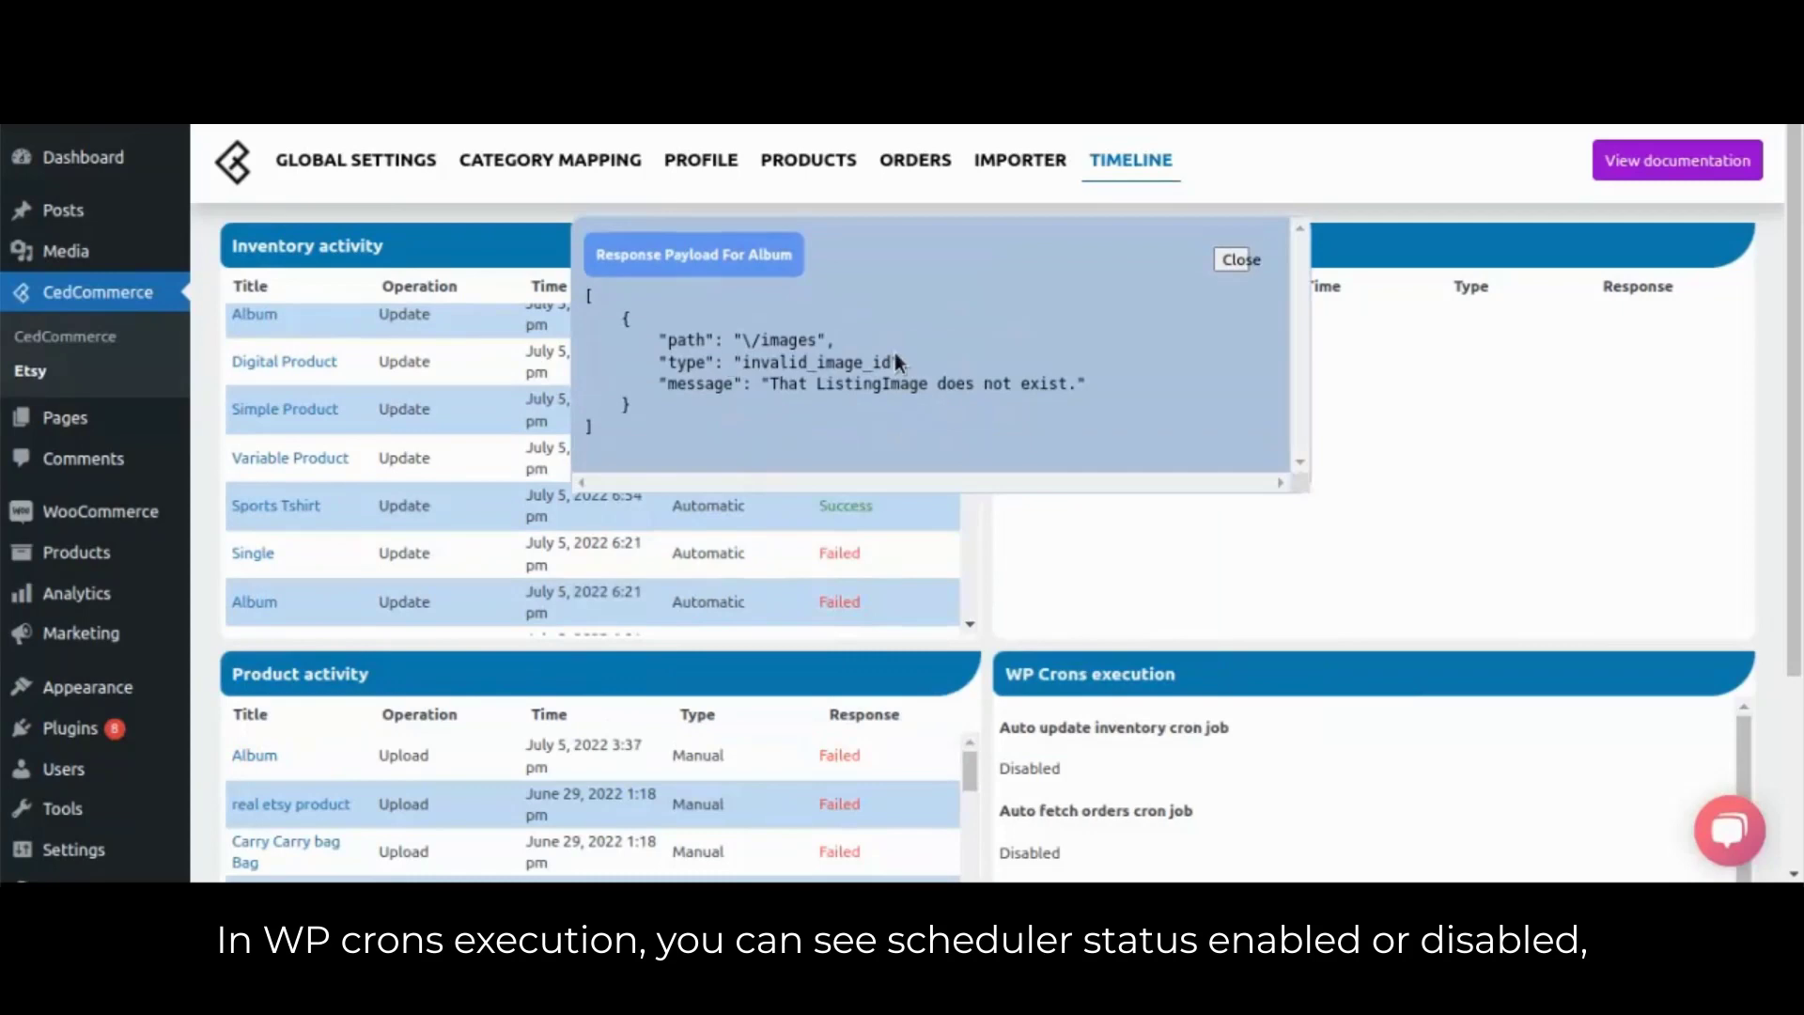
pyautogui.click(1240, 268)
# Review the scheduler statuses and execution times of the cron jobs in WP Crons execution
pyautogui.scroll(-3, 1250, 550)
pyautogui.scroll(-2, 1205, 598)
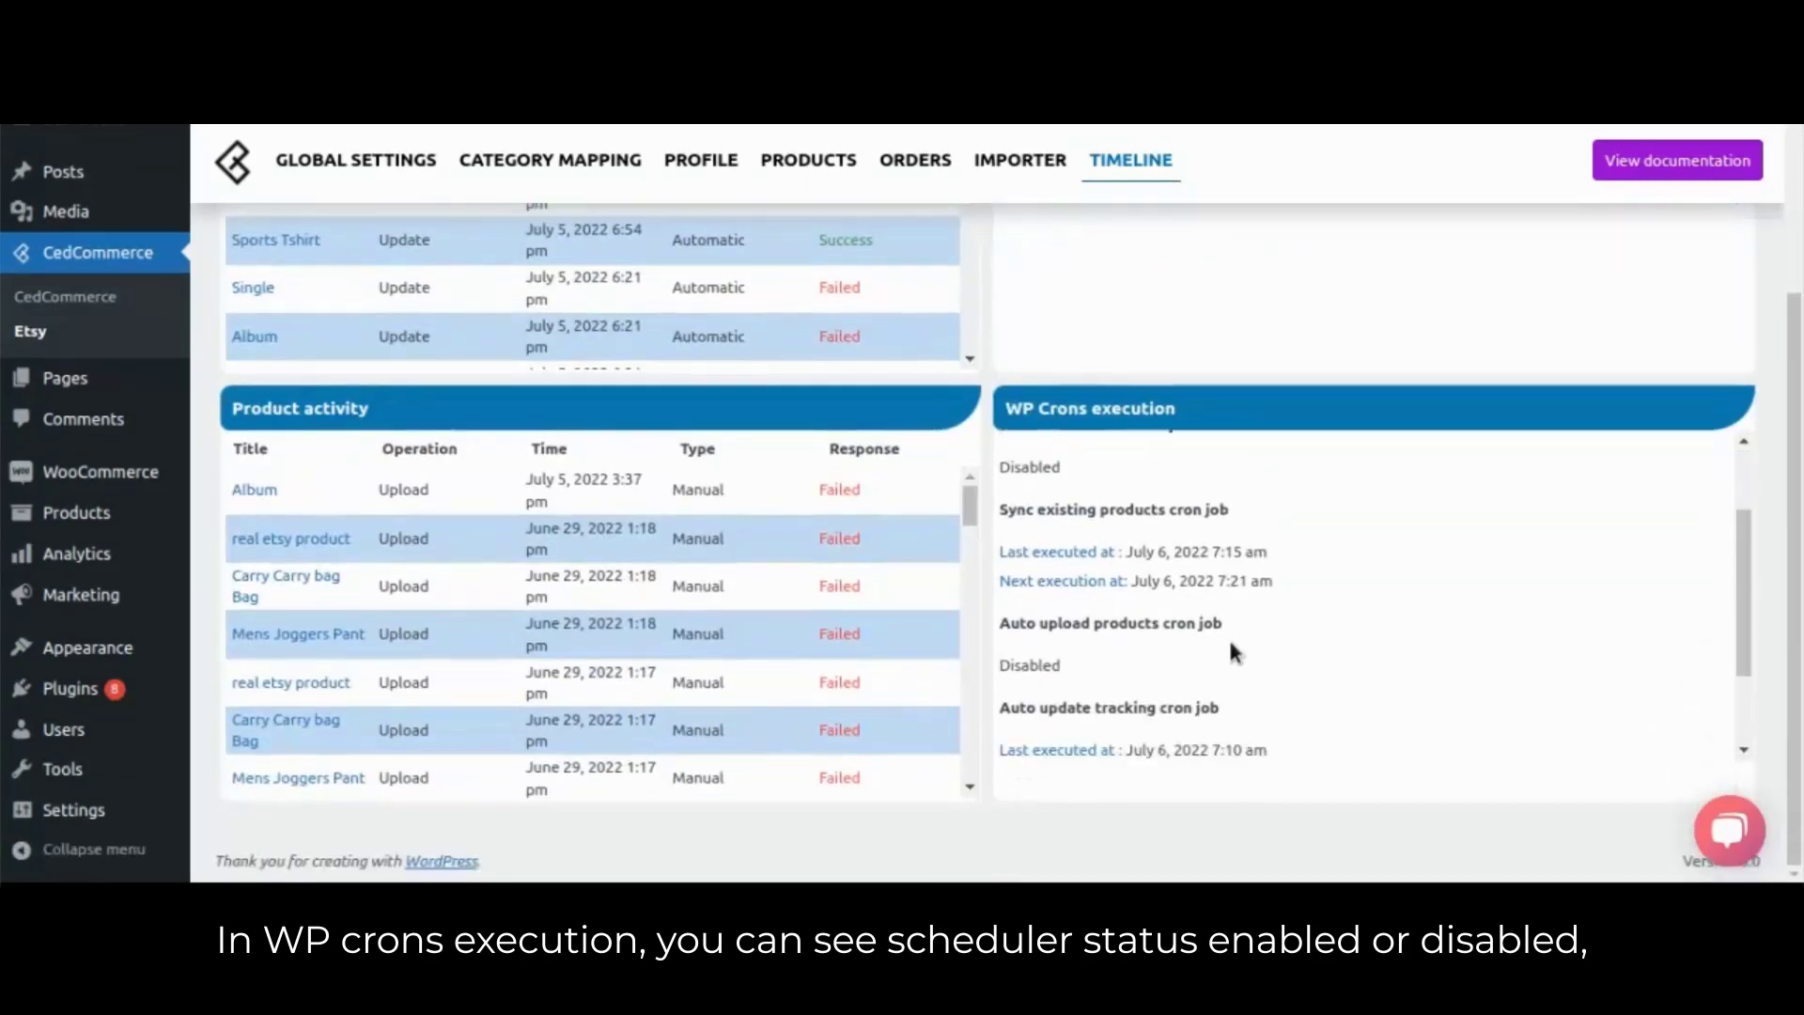
pyautogui.scroll(-2, 1231, 644)
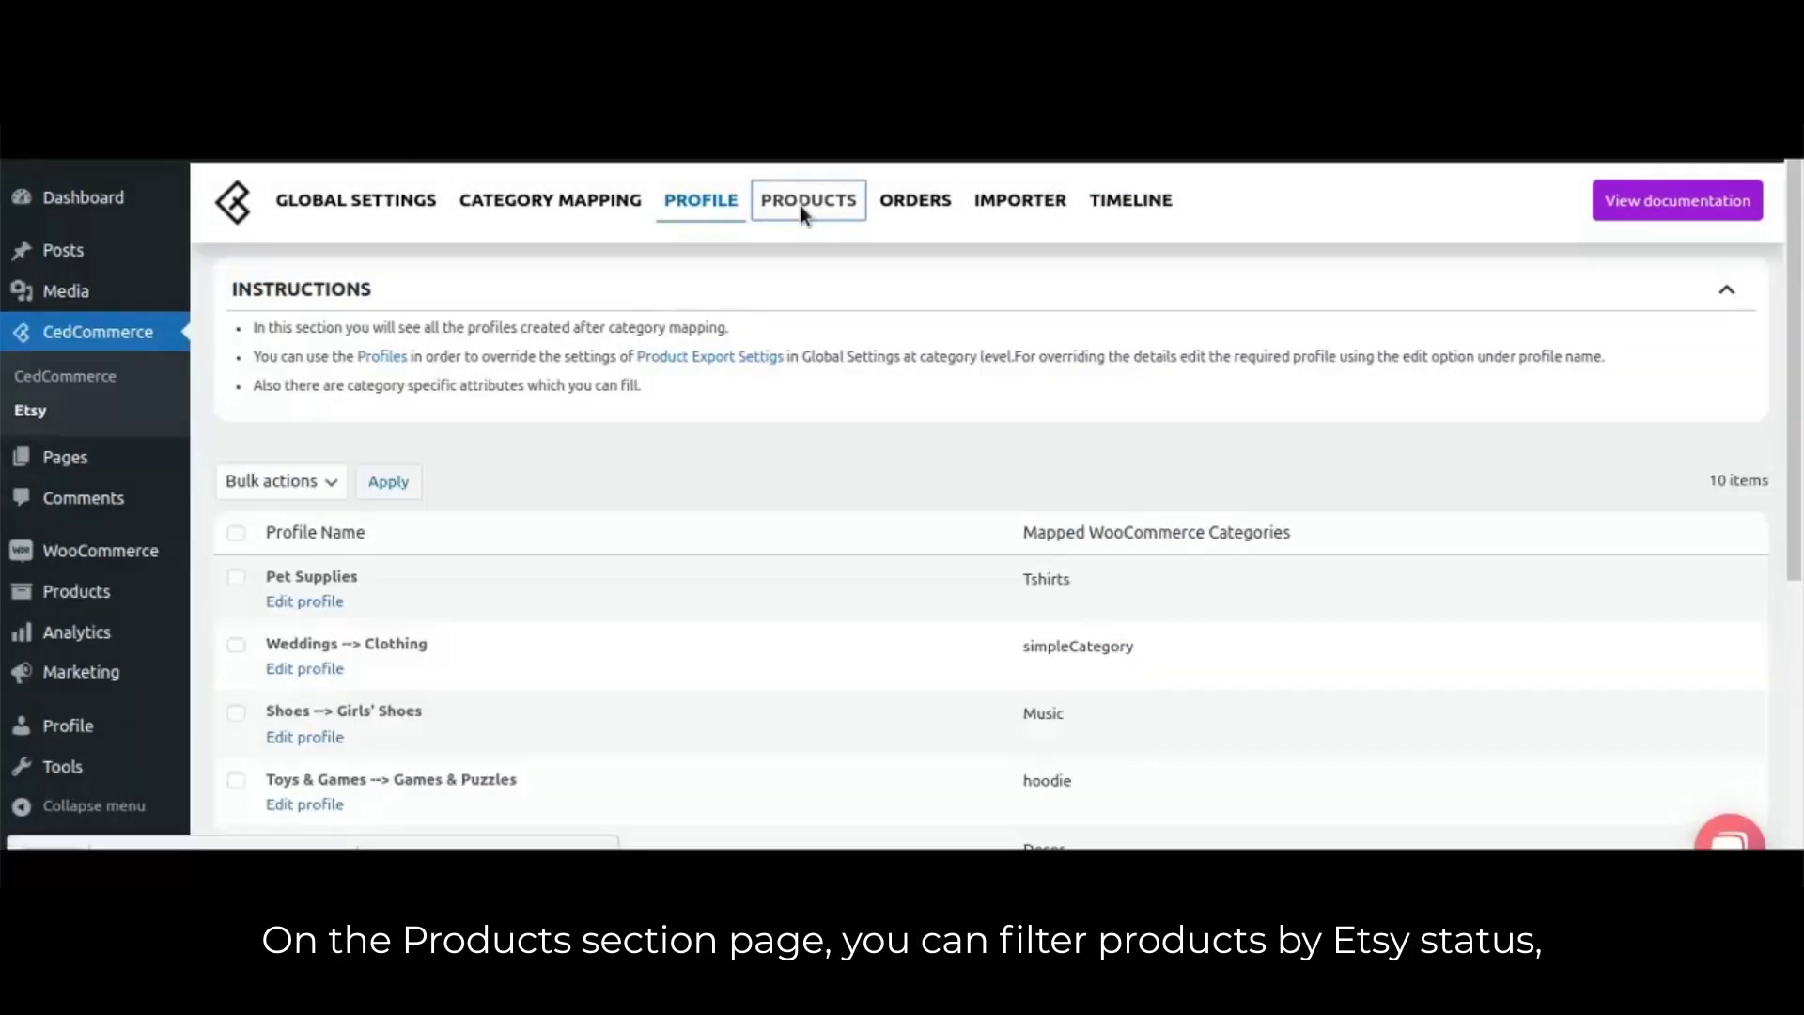
# Filter the products list by Etsy status On Etsy and look through the matching products
pyautogui.click(801, 202)
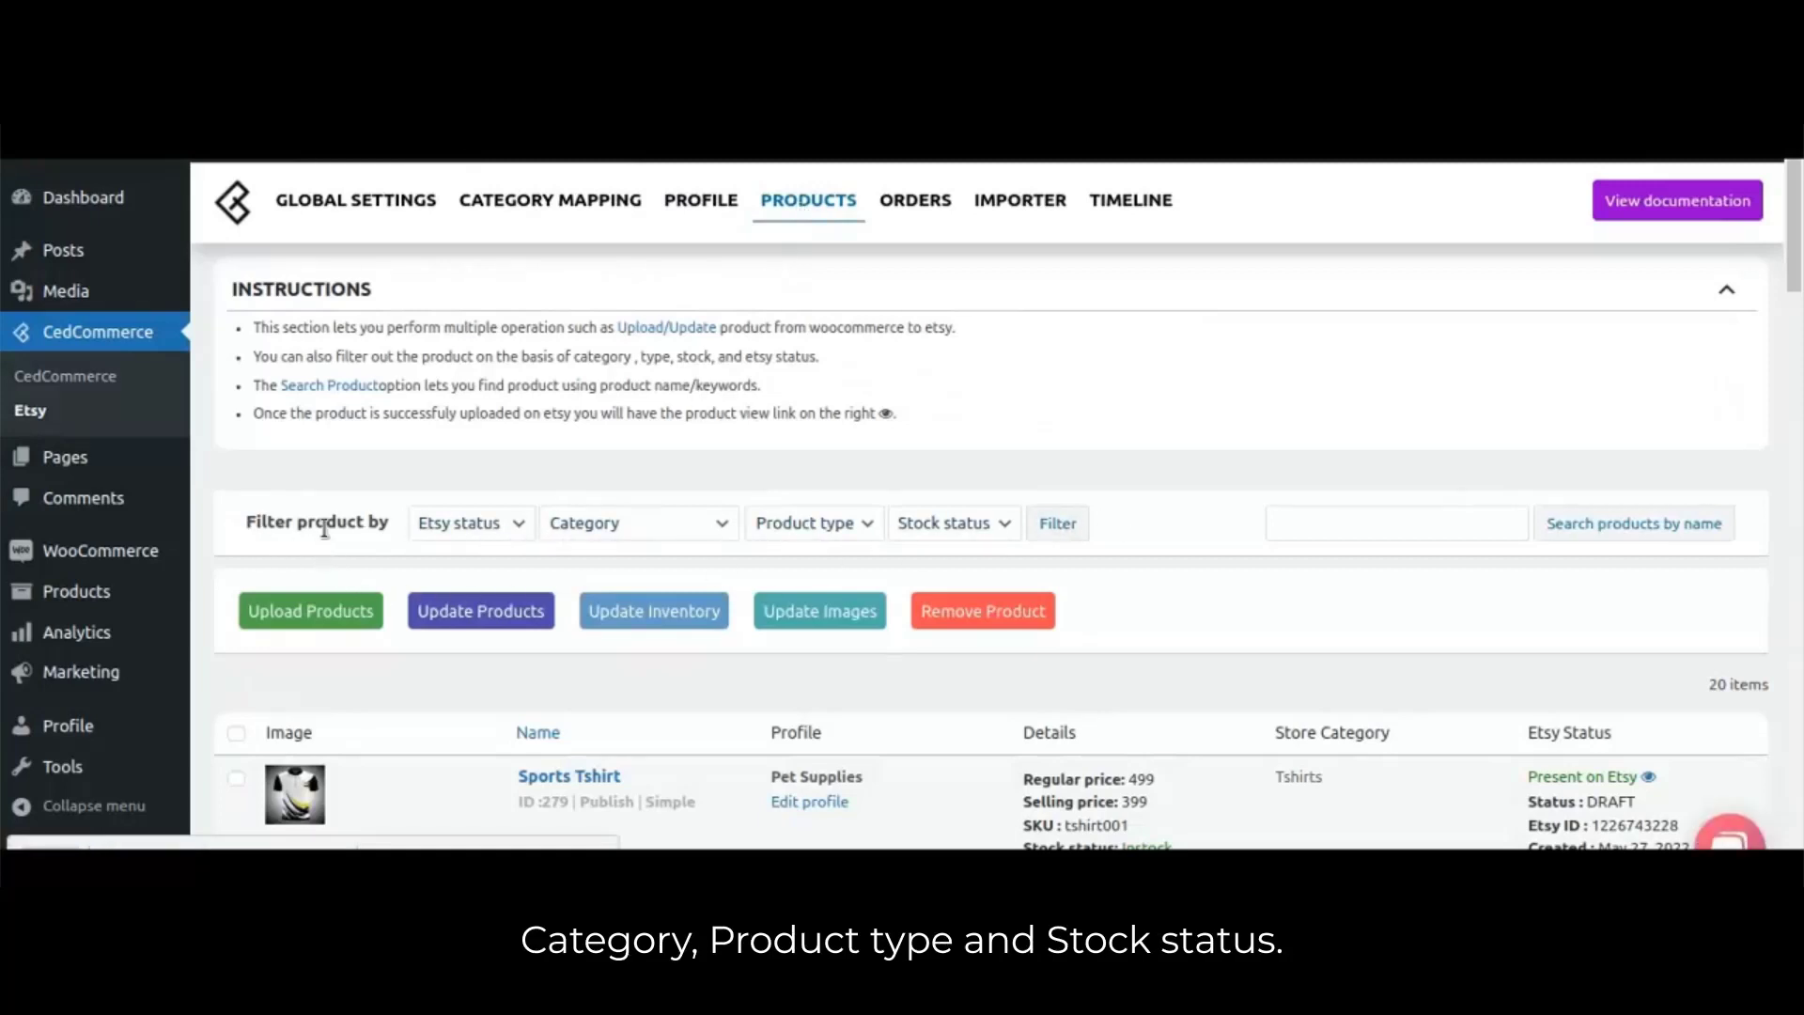
pyautogui.click(451, 524)
pyautogui.click(455, 572)
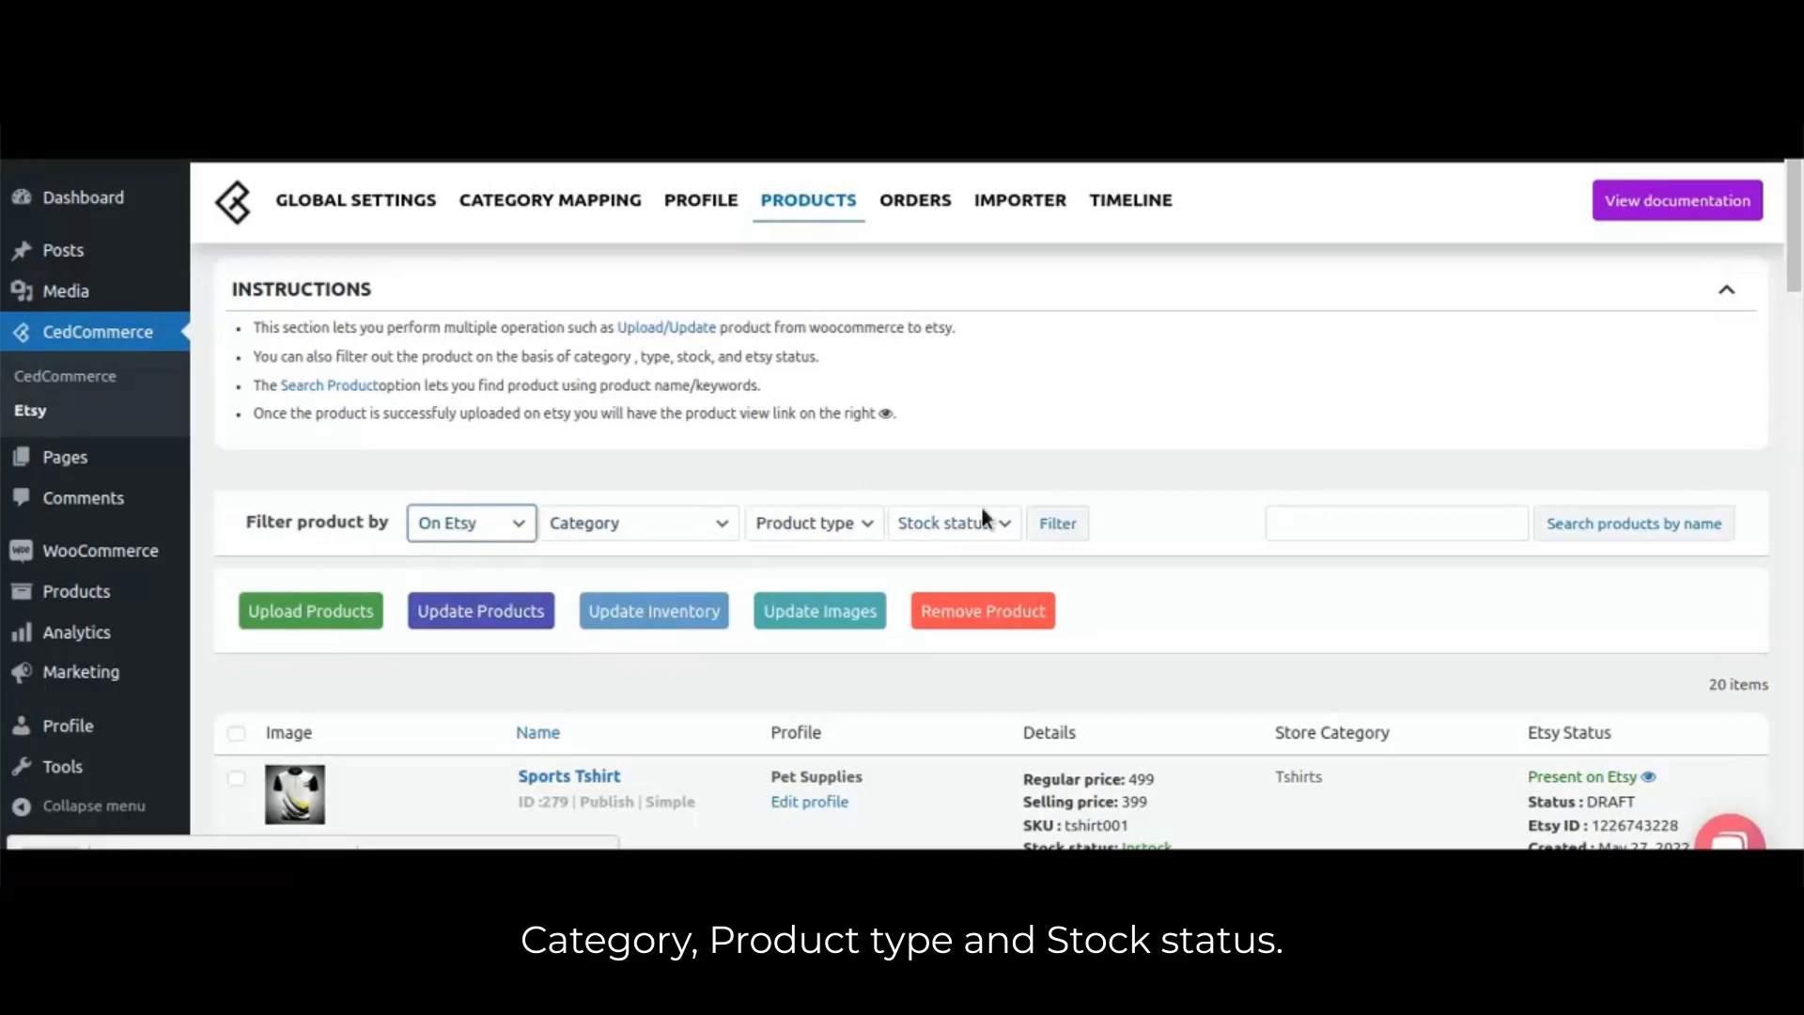
pyautogui.click(1066, 524)
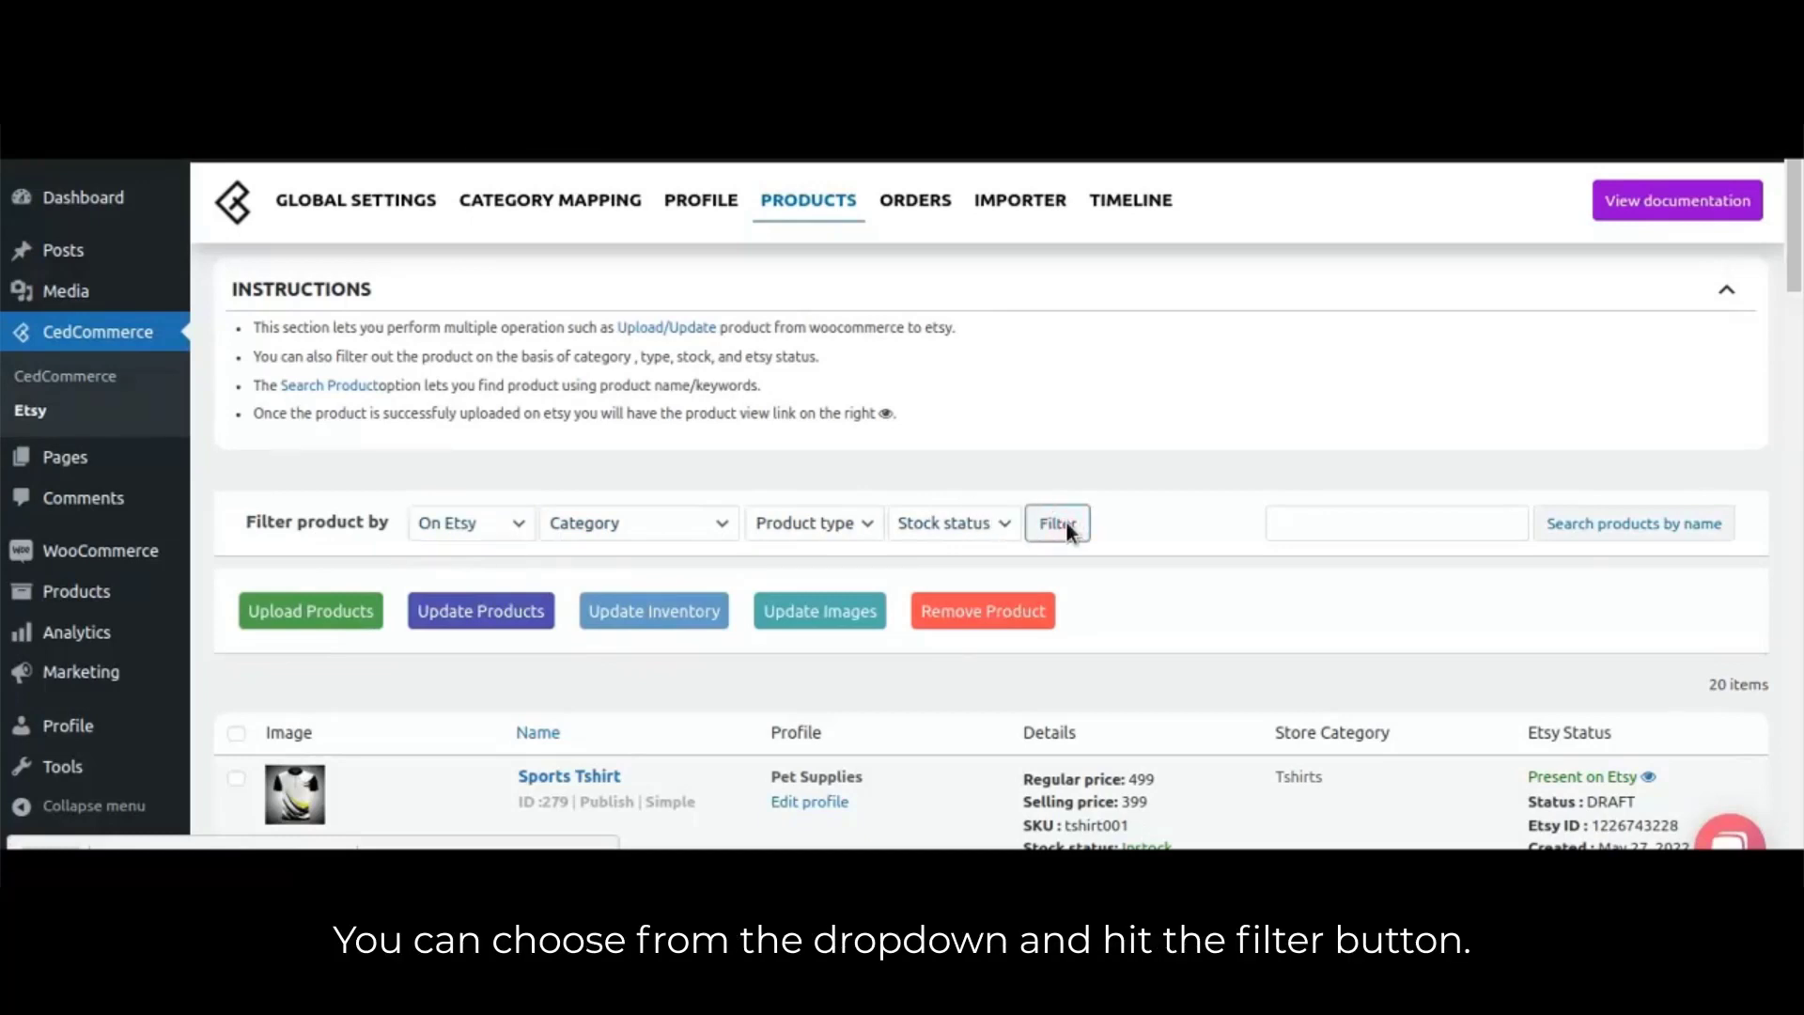
pyautogui.scroll(-4, 482, 549)
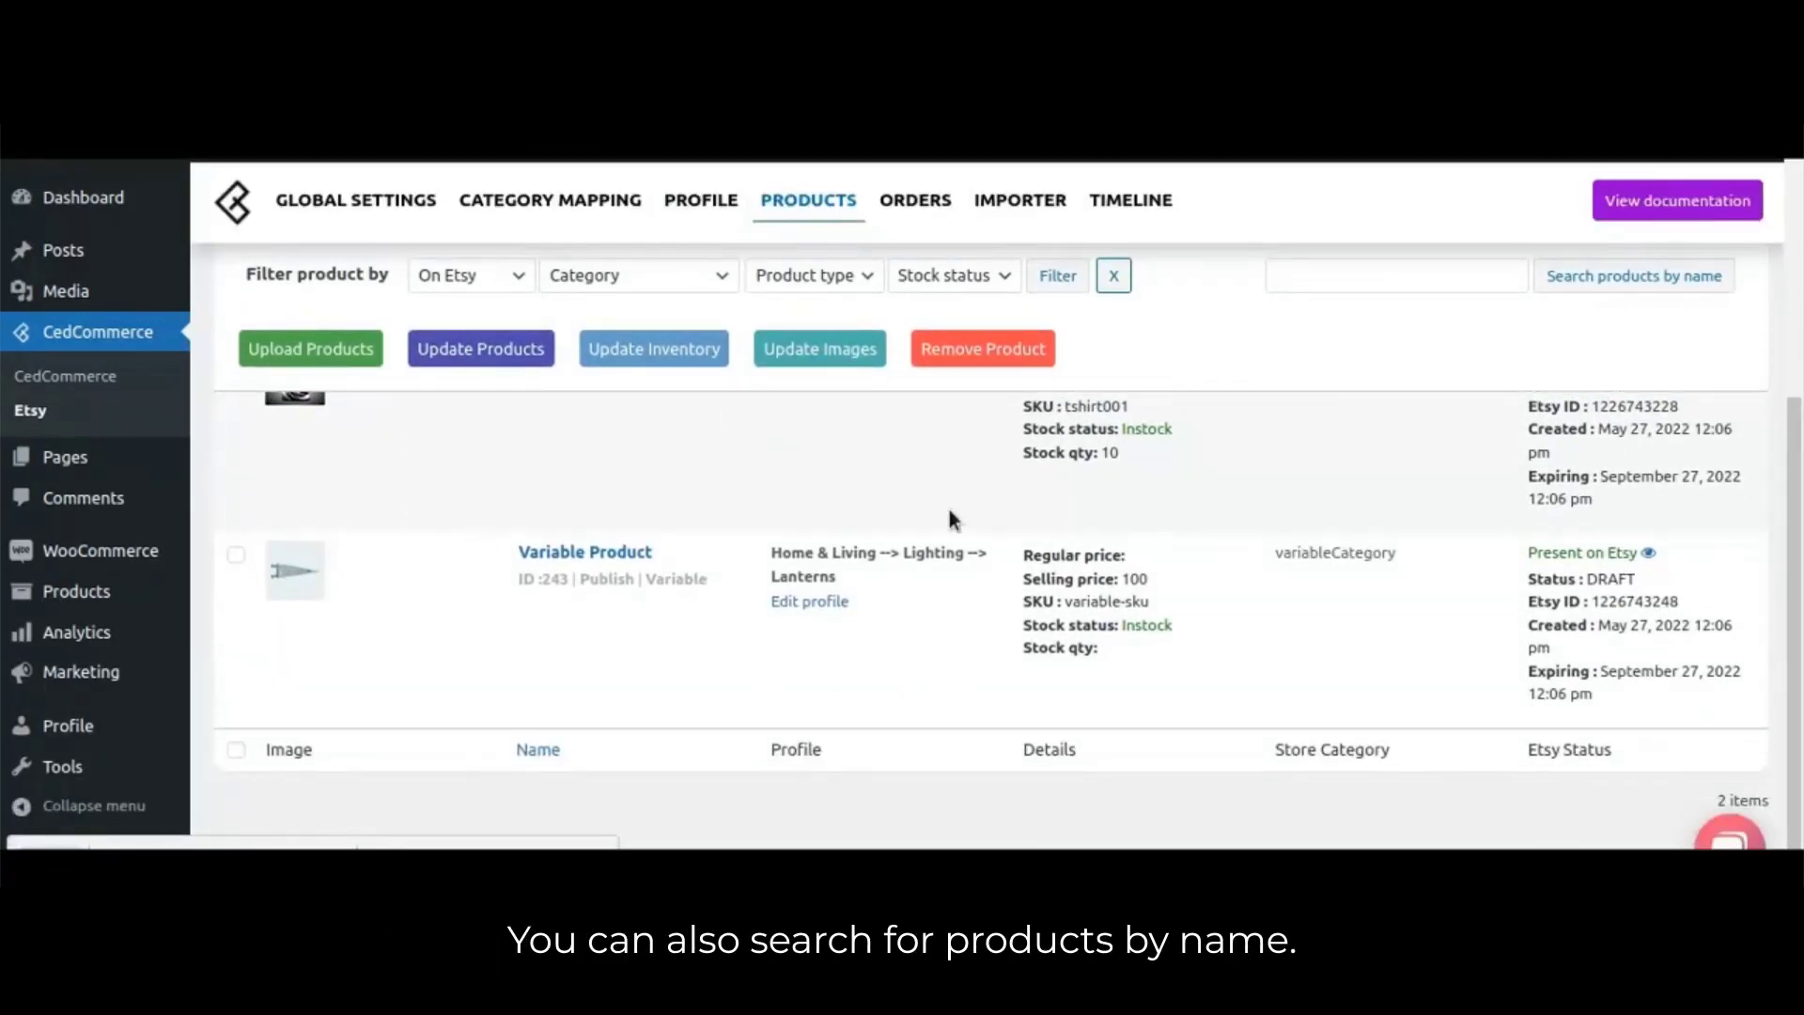
pyautogui.scroll(2, 1591, 592)
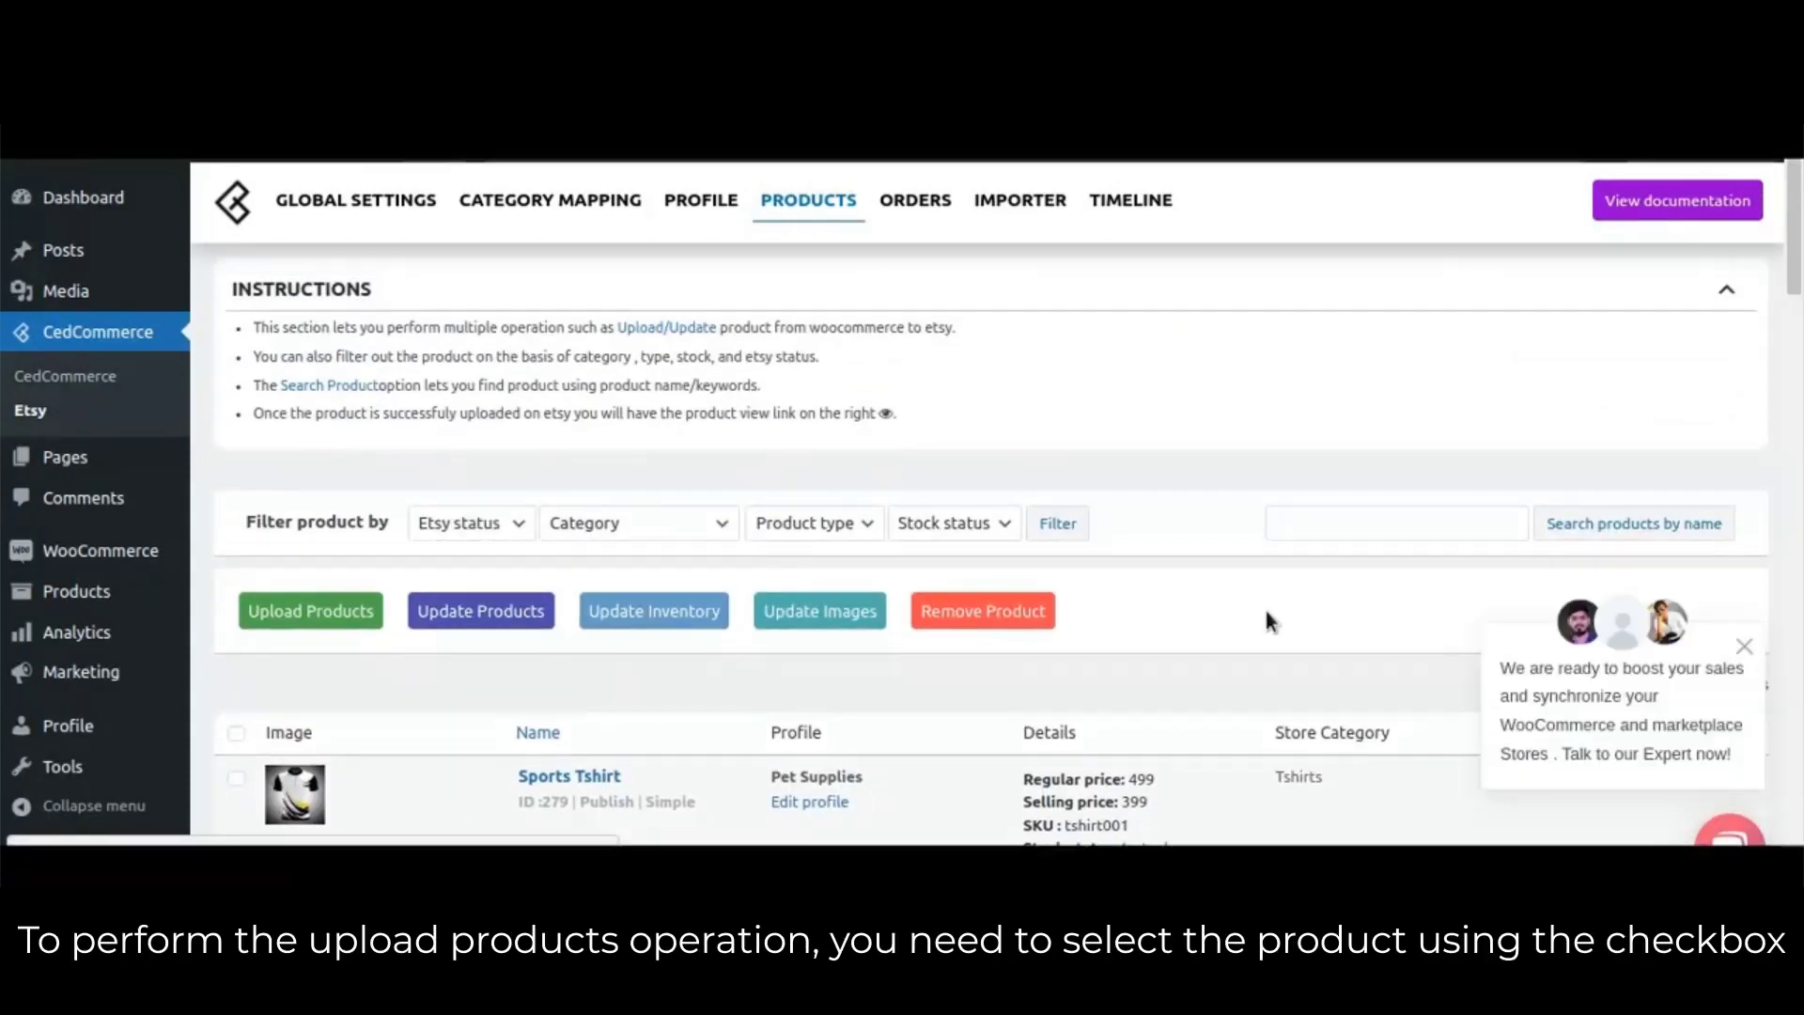
# Dismiss the chat message, select Sports Tshirt in the products list and upload it to Etsy
pyautogui.scroll(-2, 1266, 620)
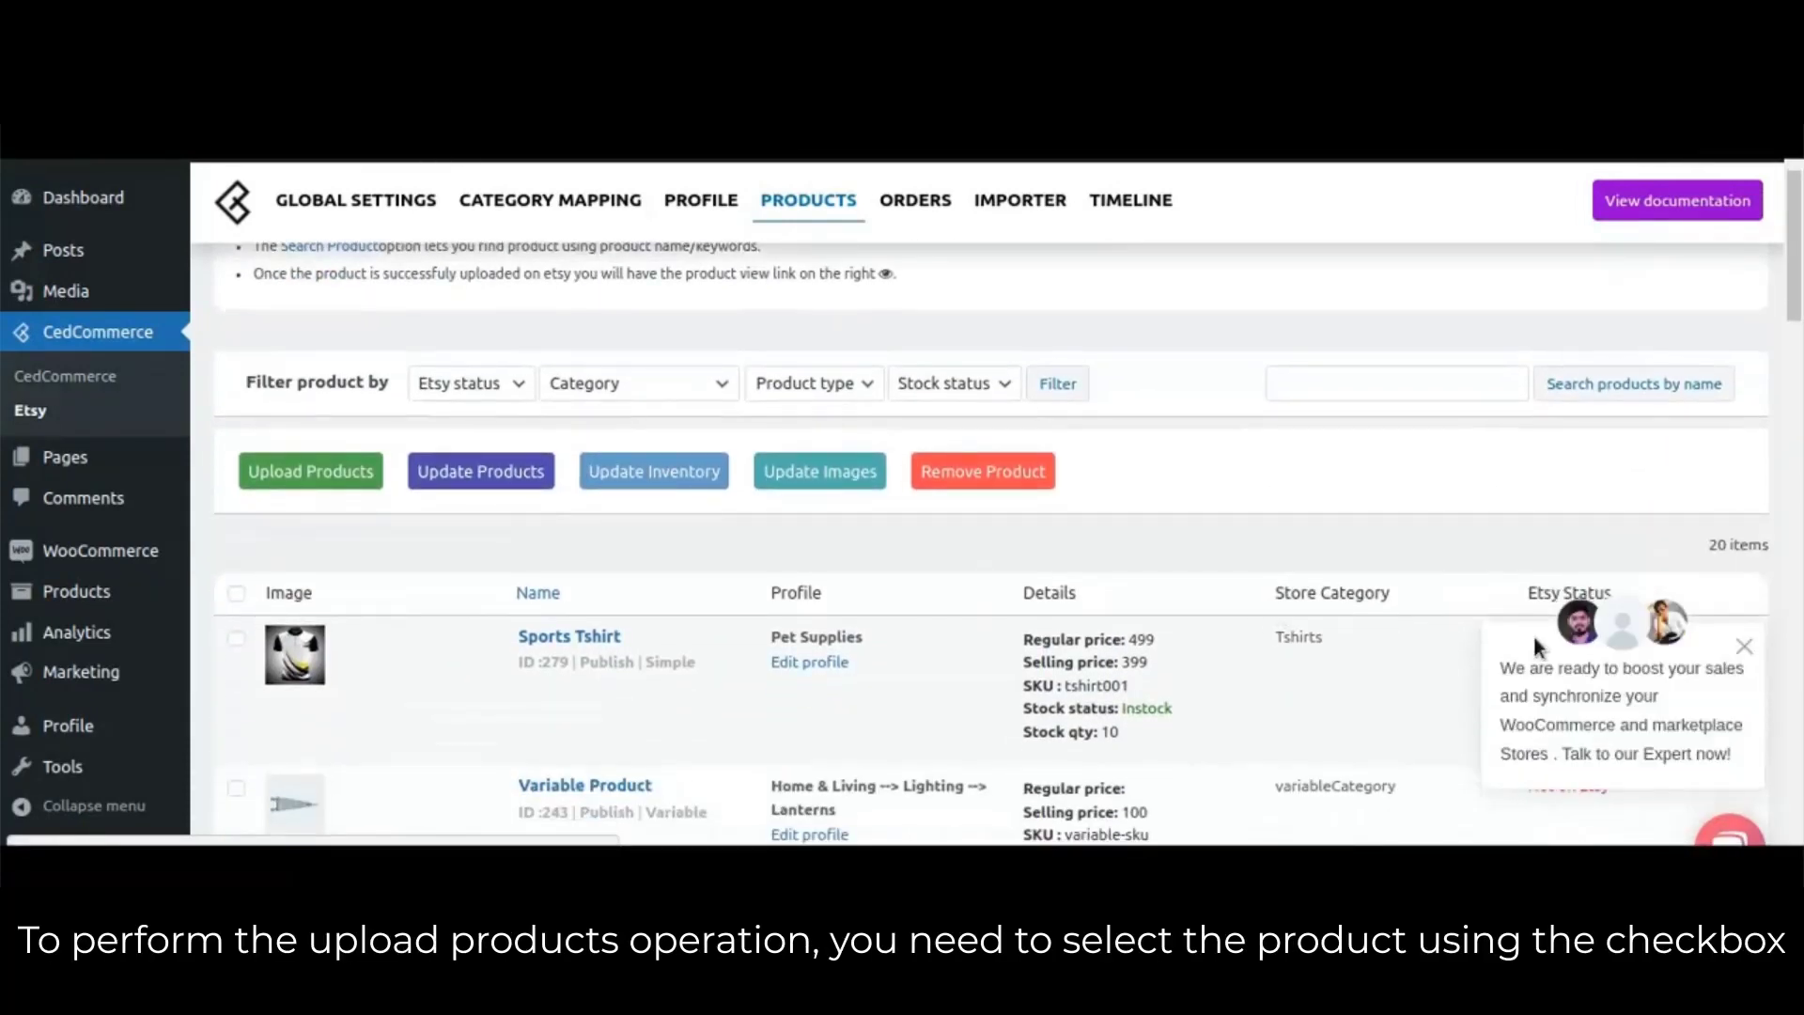
pyautogui.click(1743, 648)
pyautogui.scroll(-2, 1597, 611)
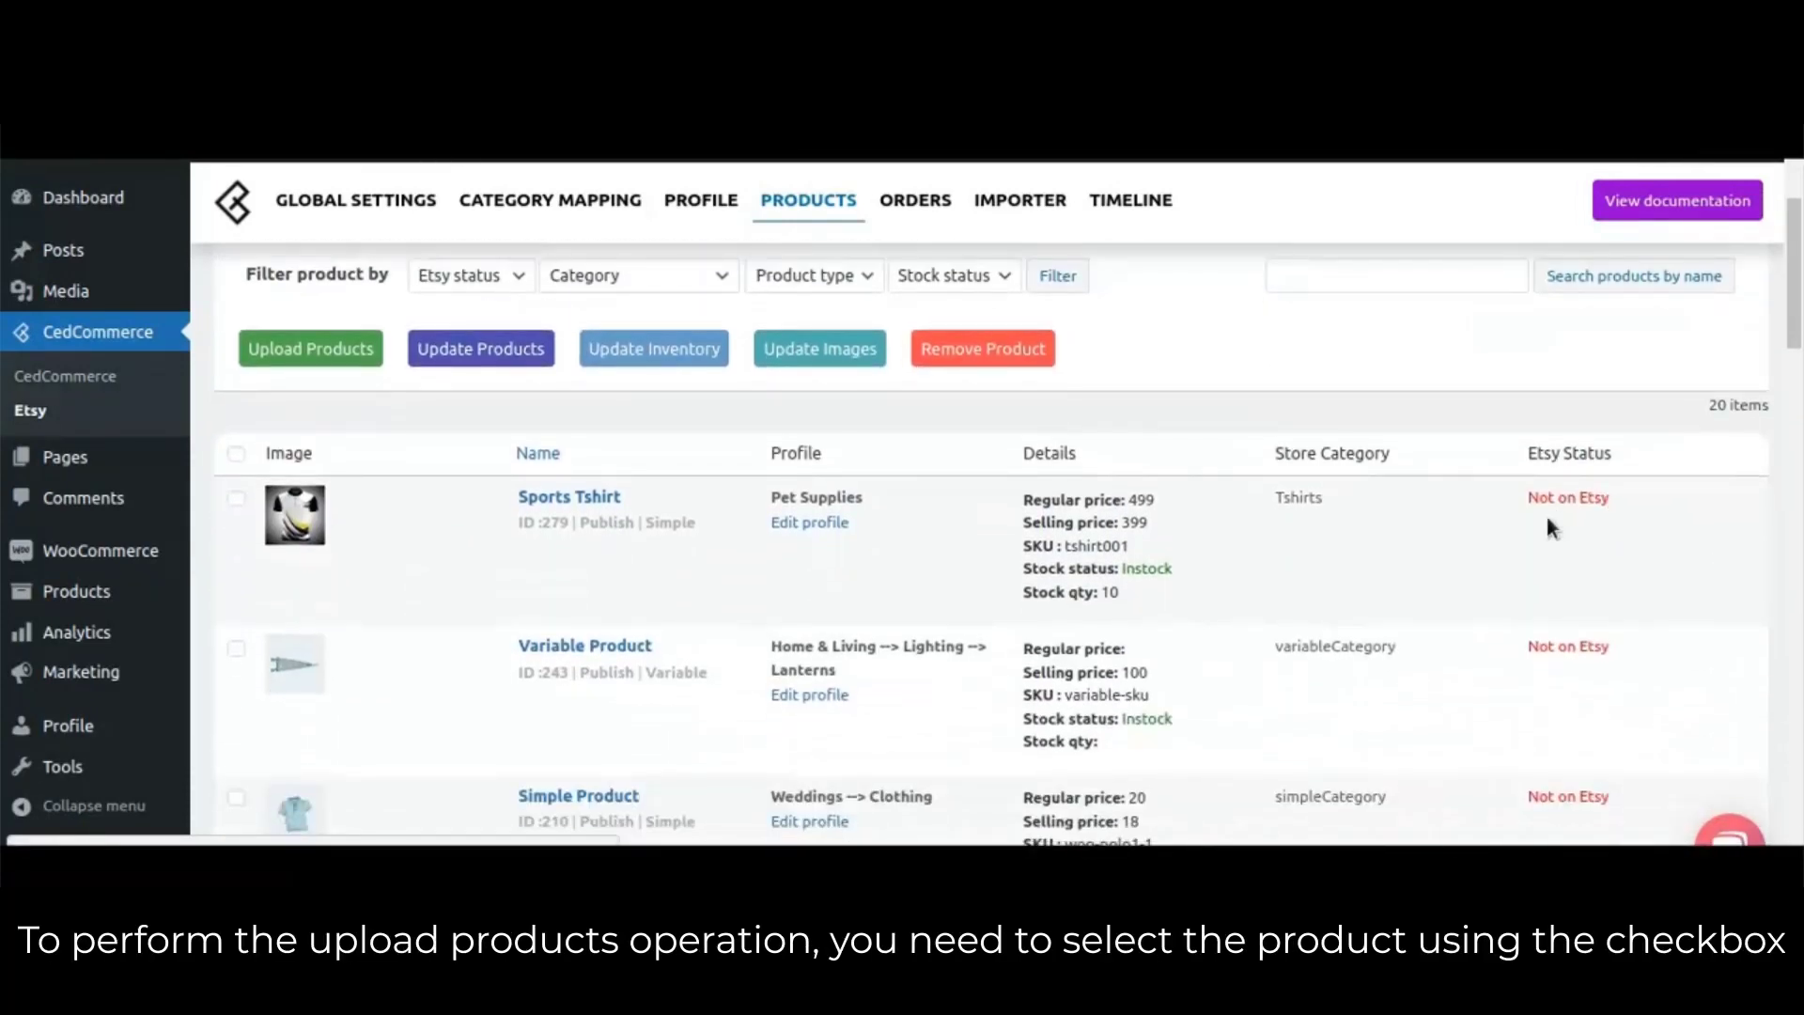
pyautogui.scroll(3, 733, 583)
pyautogui.scroll(-1, 282, 657)
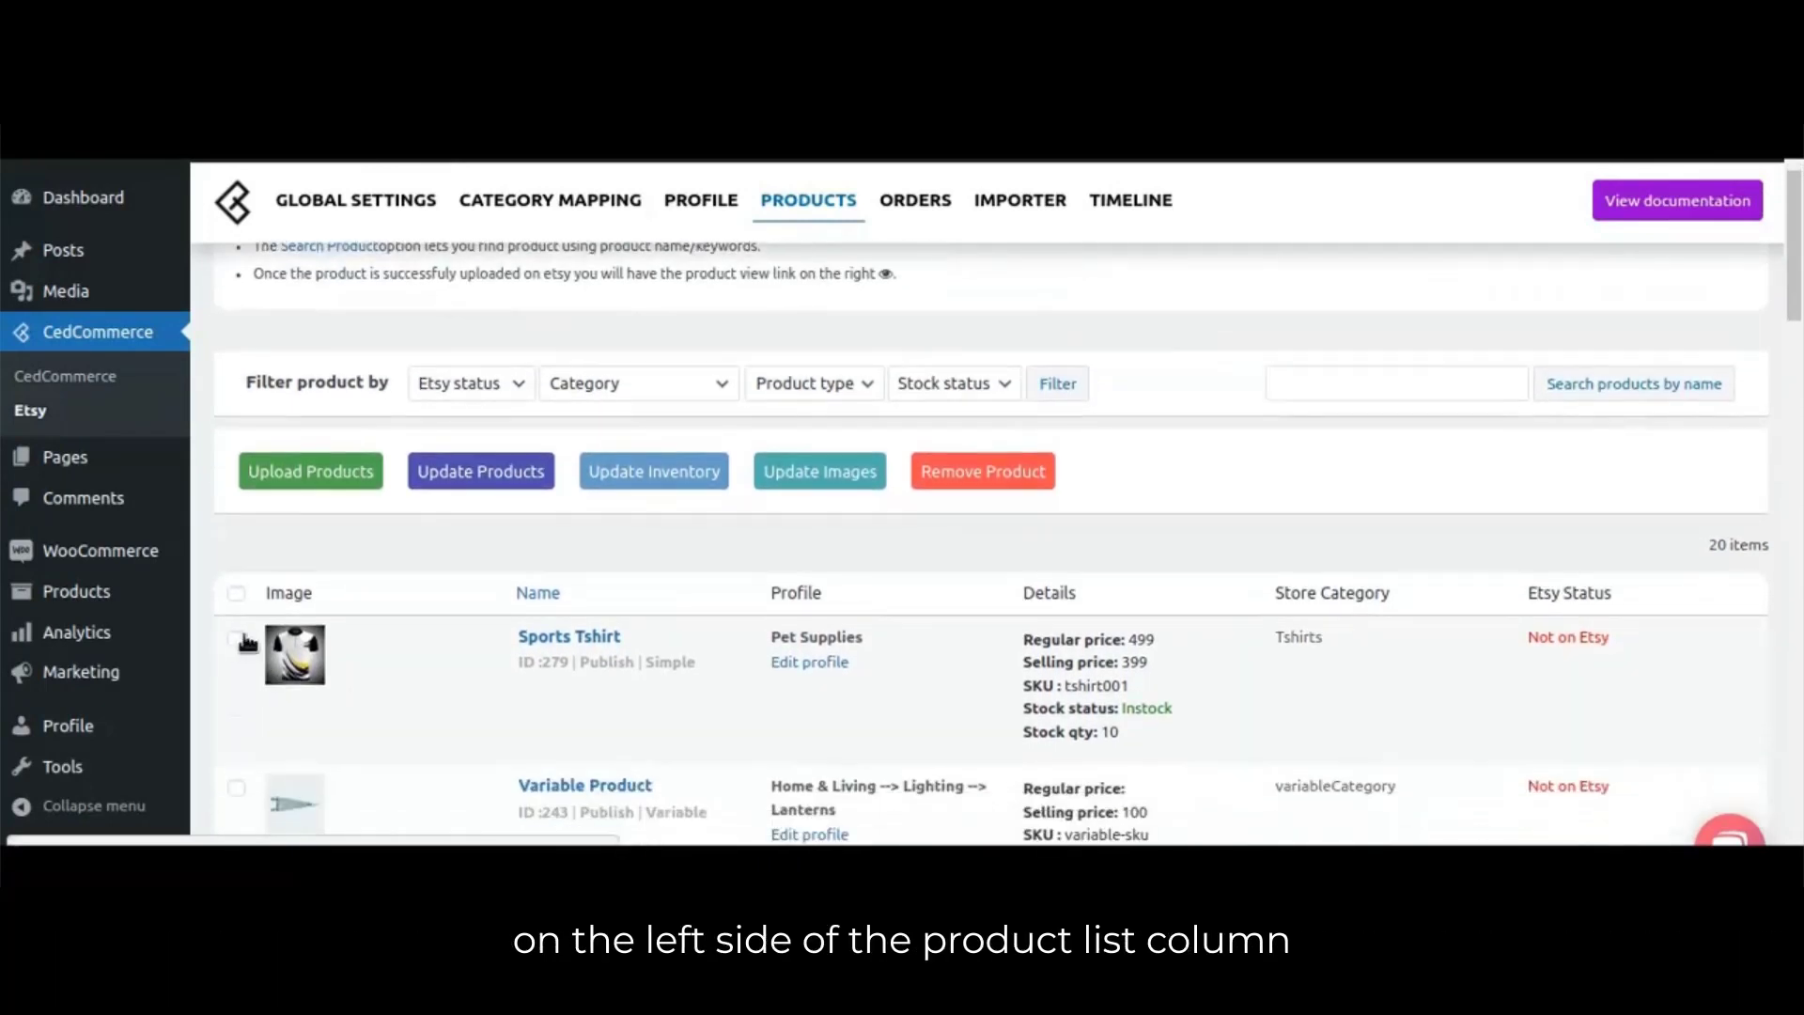
pyautogui.click(236, 647)
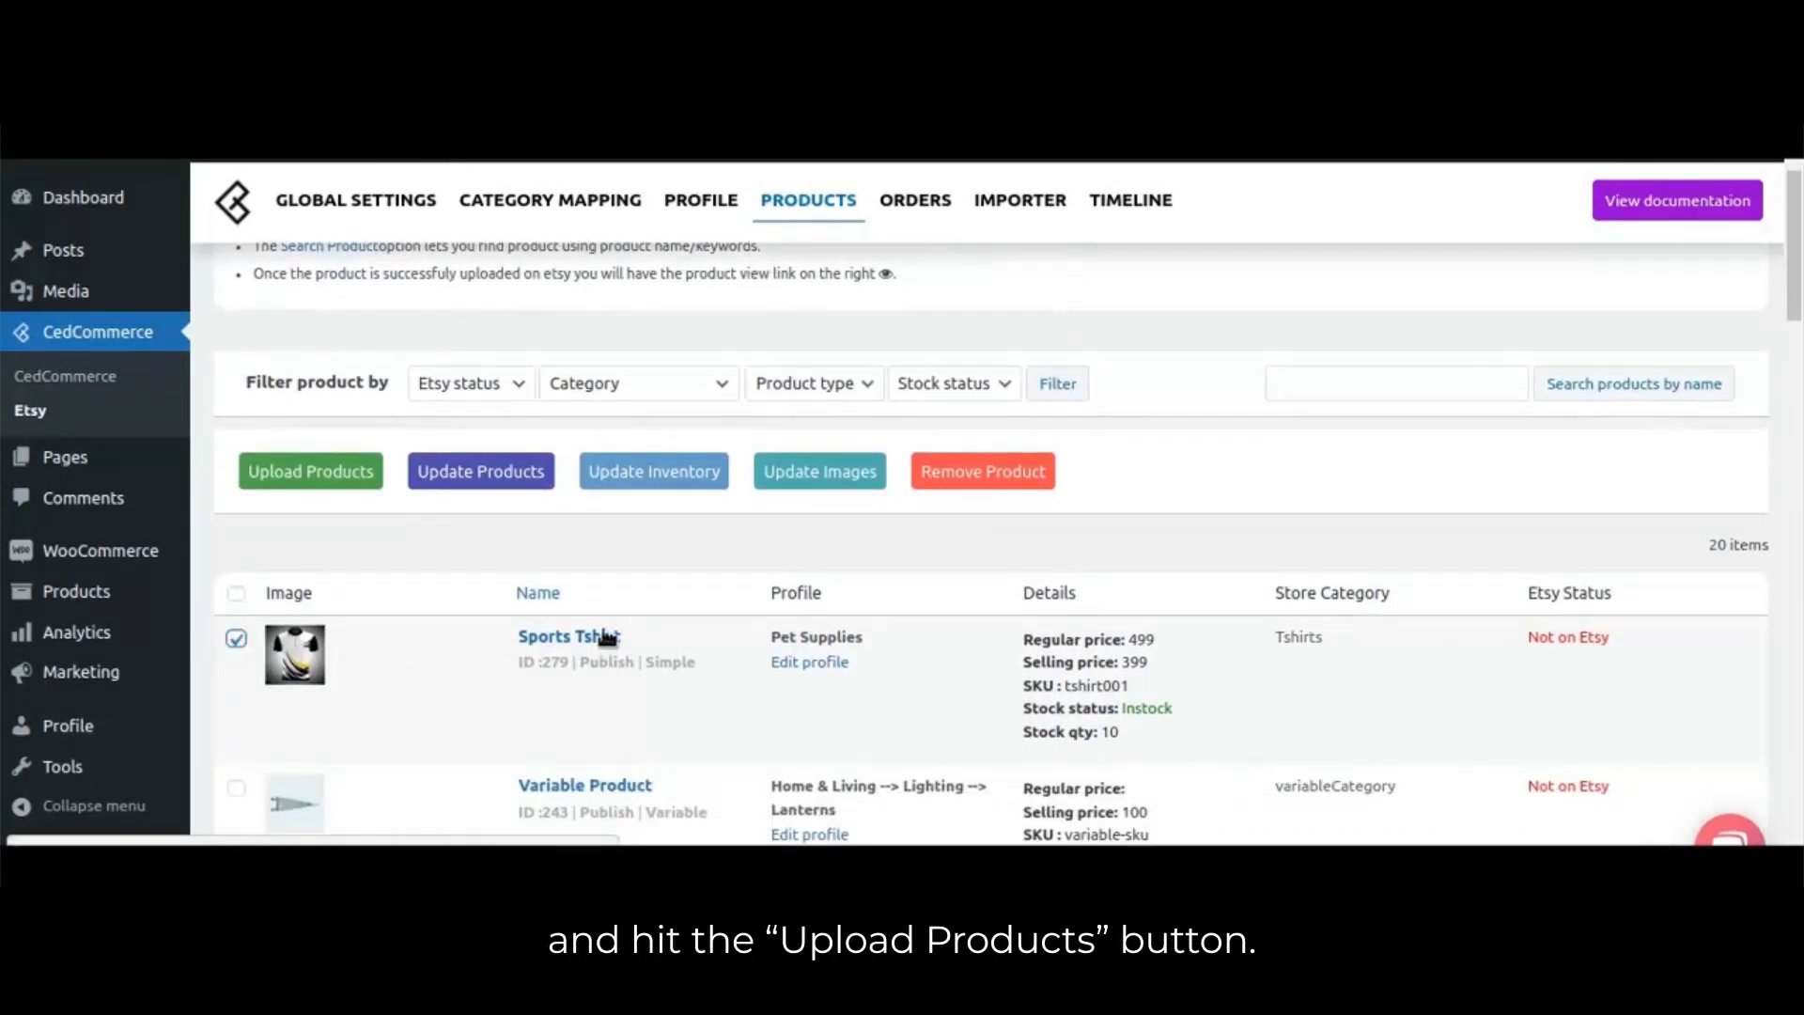
pyautogui.click(321, 474)
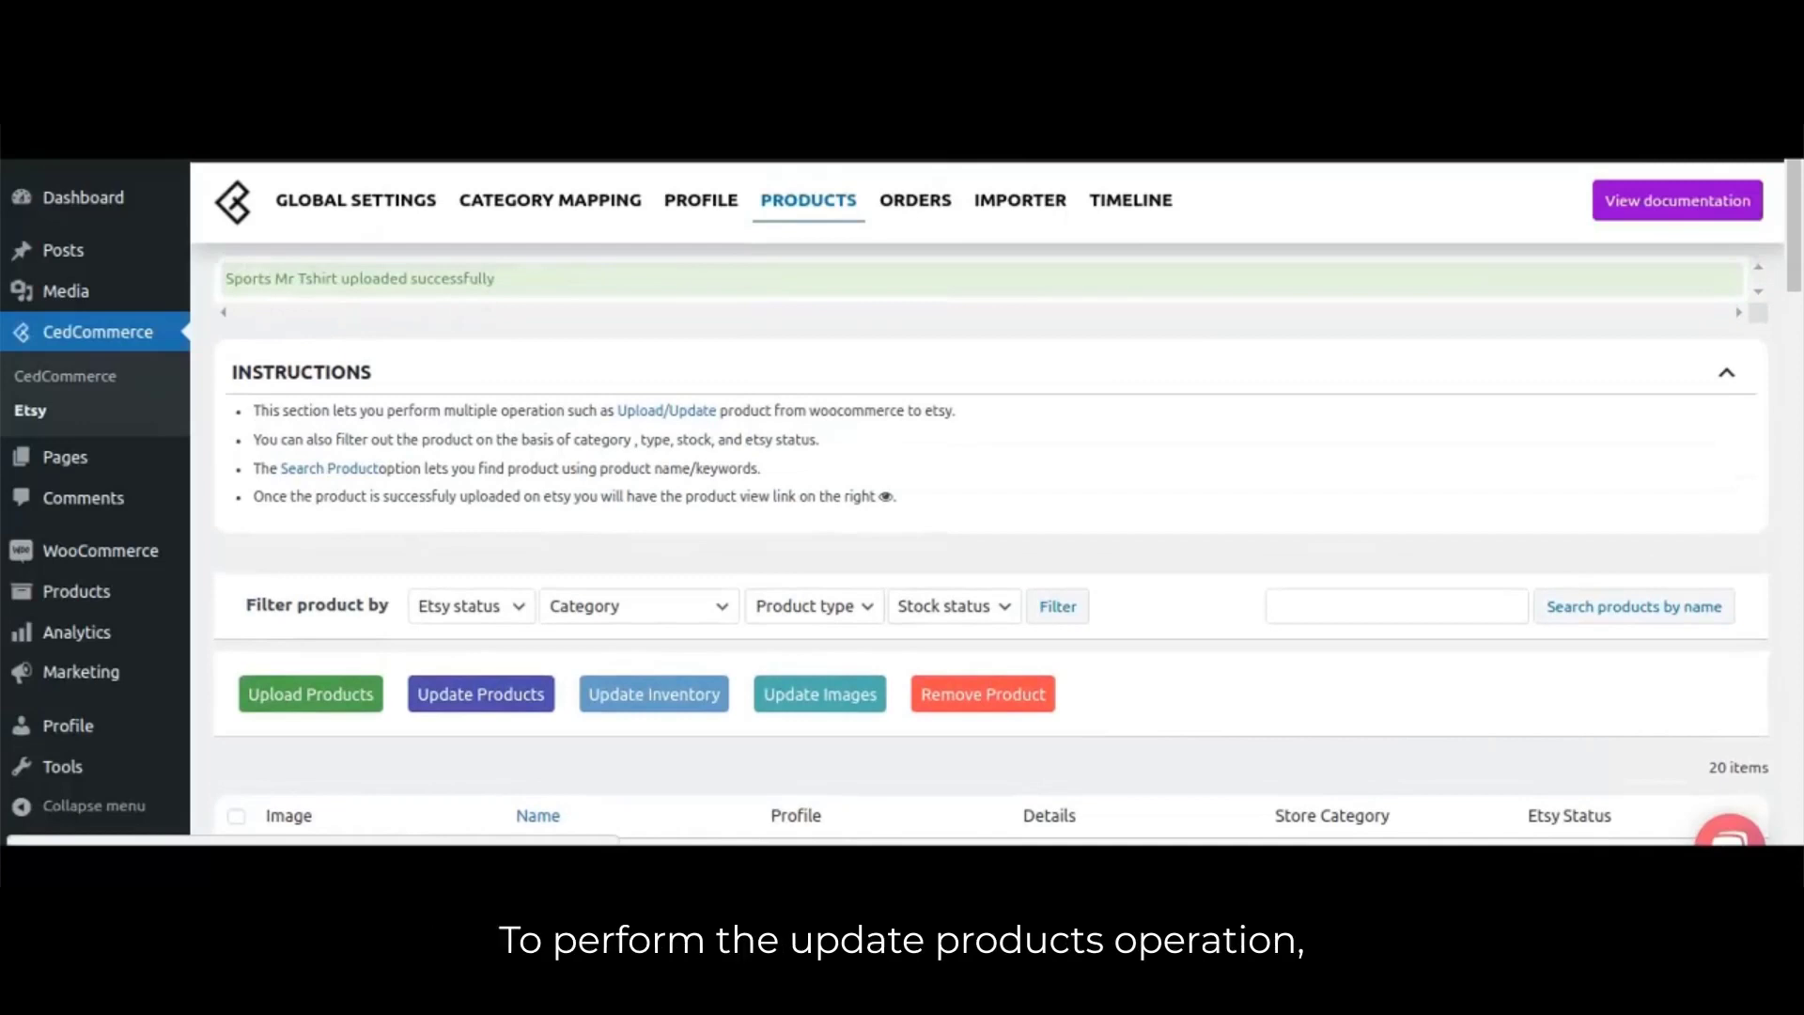
# Update the selected Simple Product on Etsy and look through the photos, description and attributes of its Etsy listing
pyautogui.scroll(-6, 561, 534)
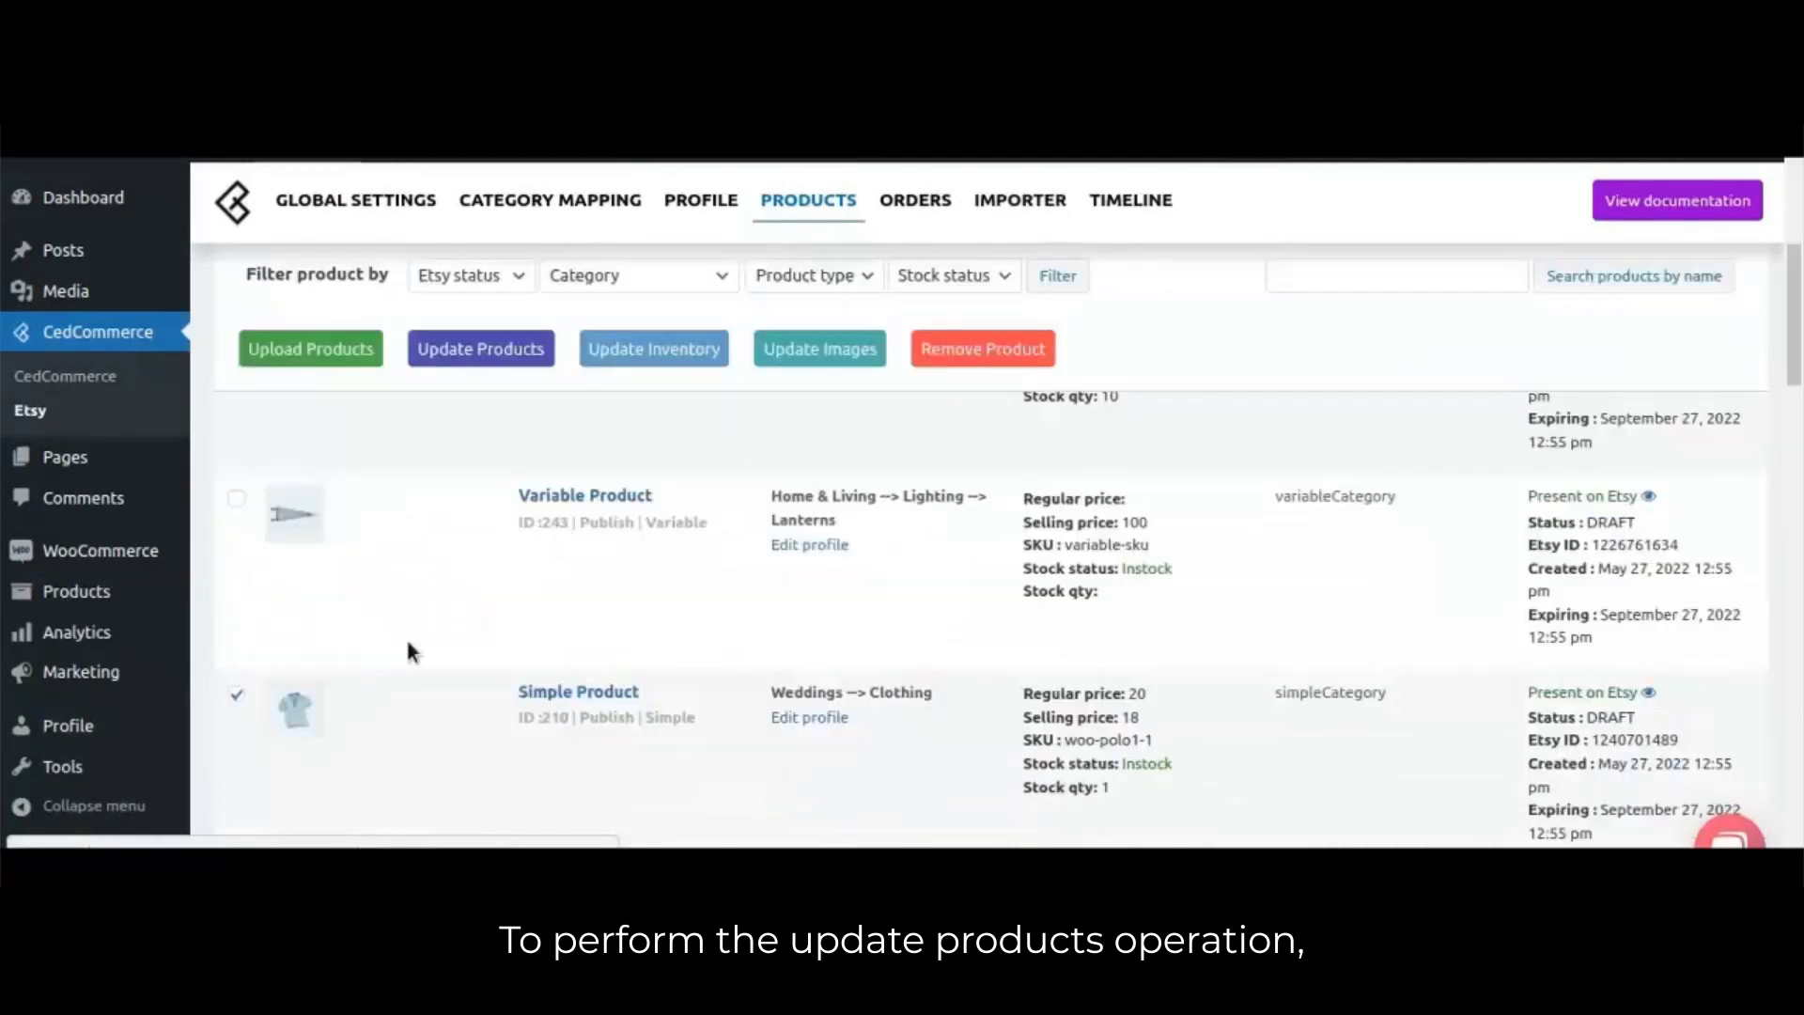
pyautogui.click(475, 363)
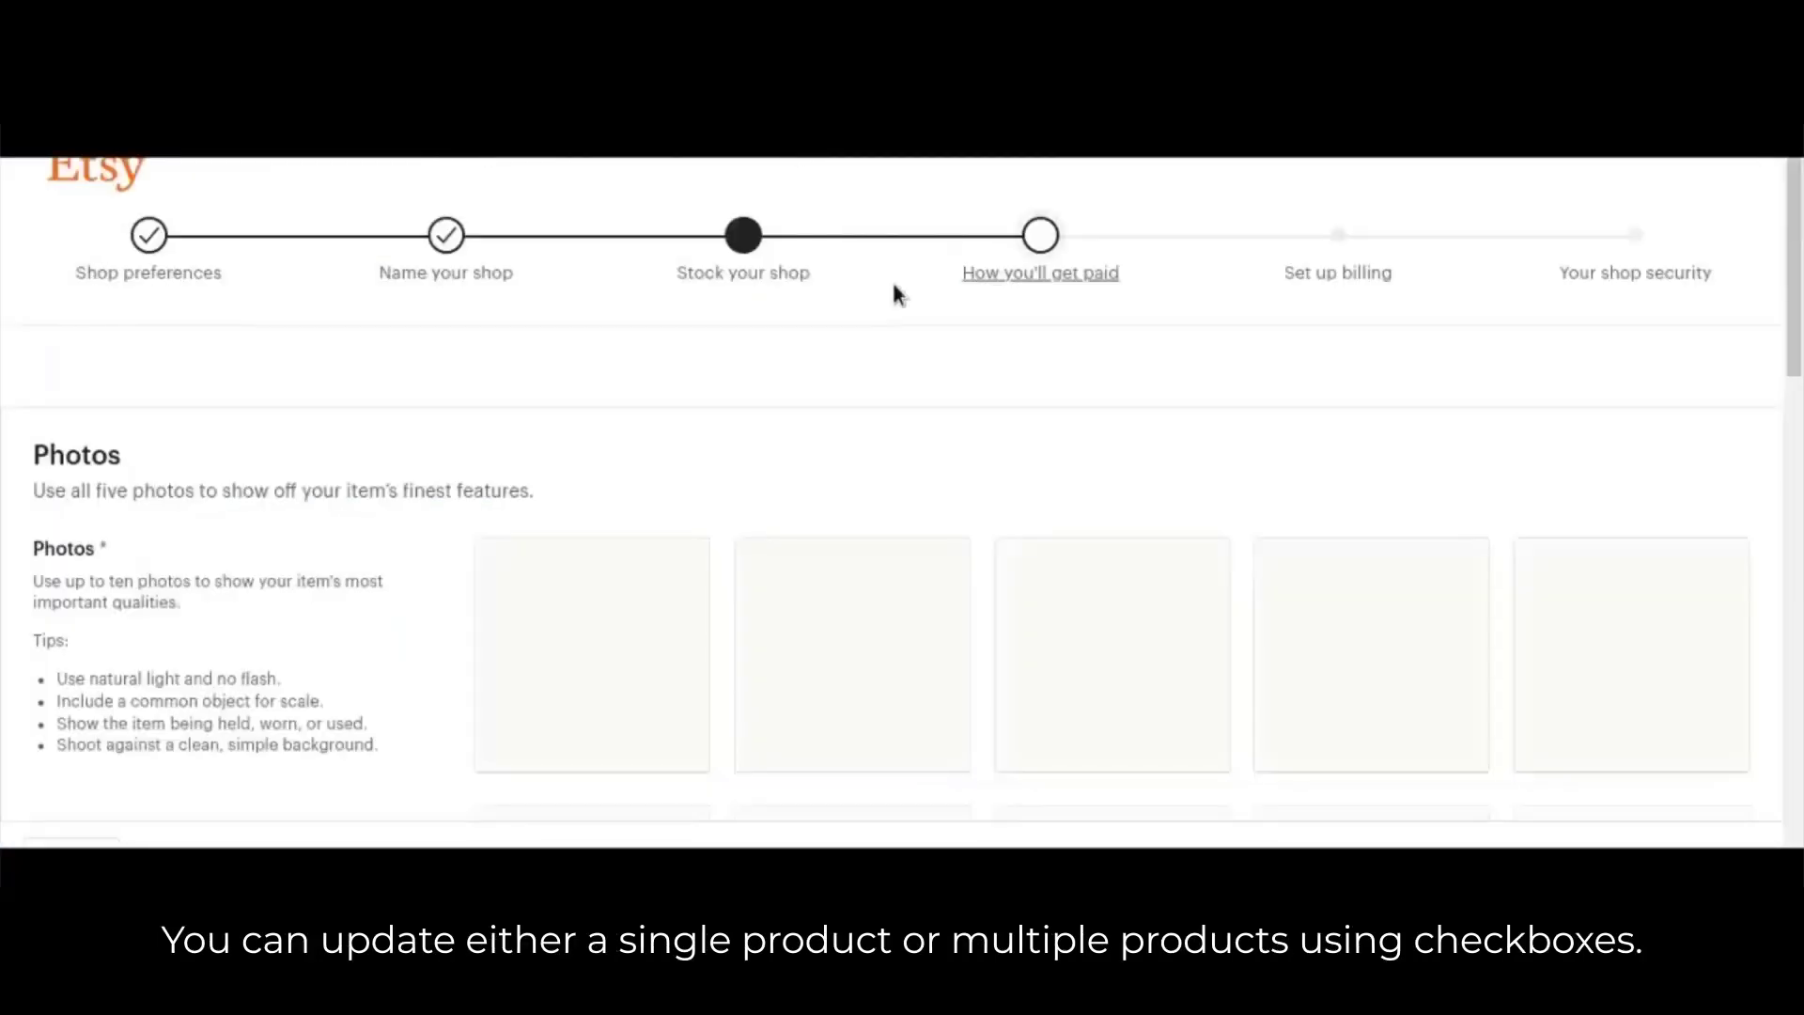
pyautogui.scroll(-15, 895, 287)
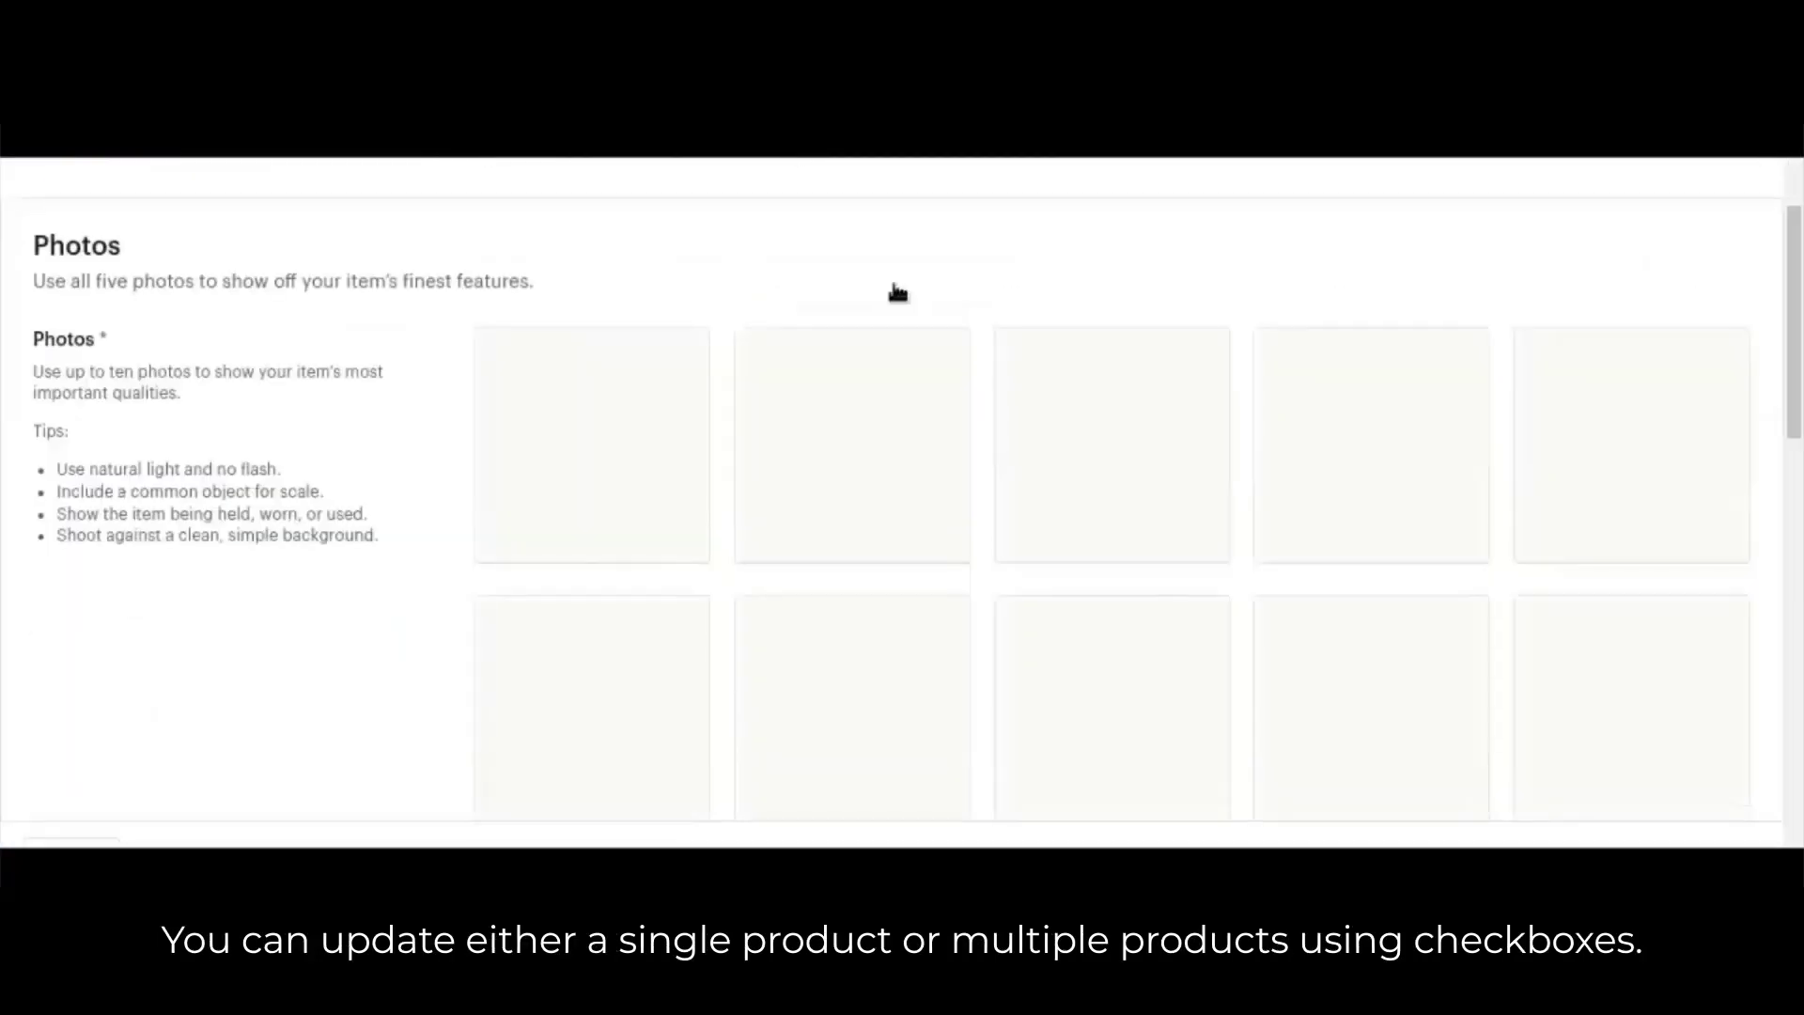
pyautogui.scroll(7, 894, 287)
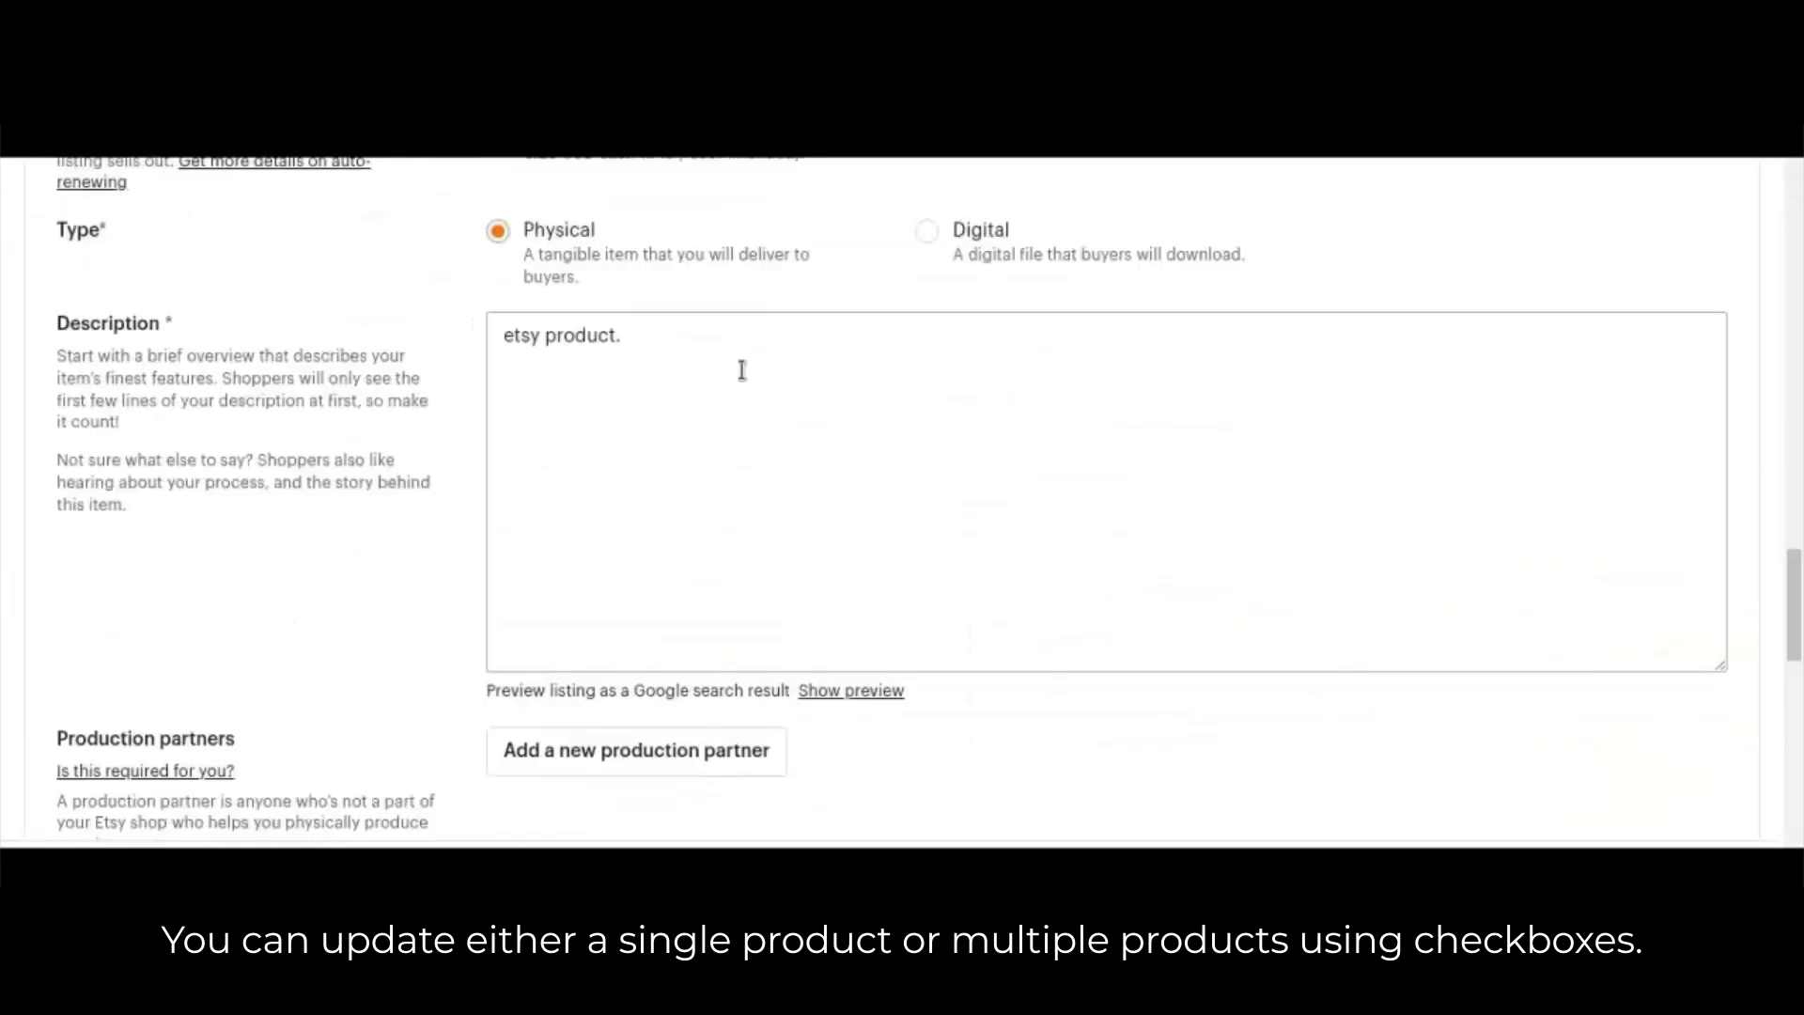
pyautogui.scroll(10, 656, 329)
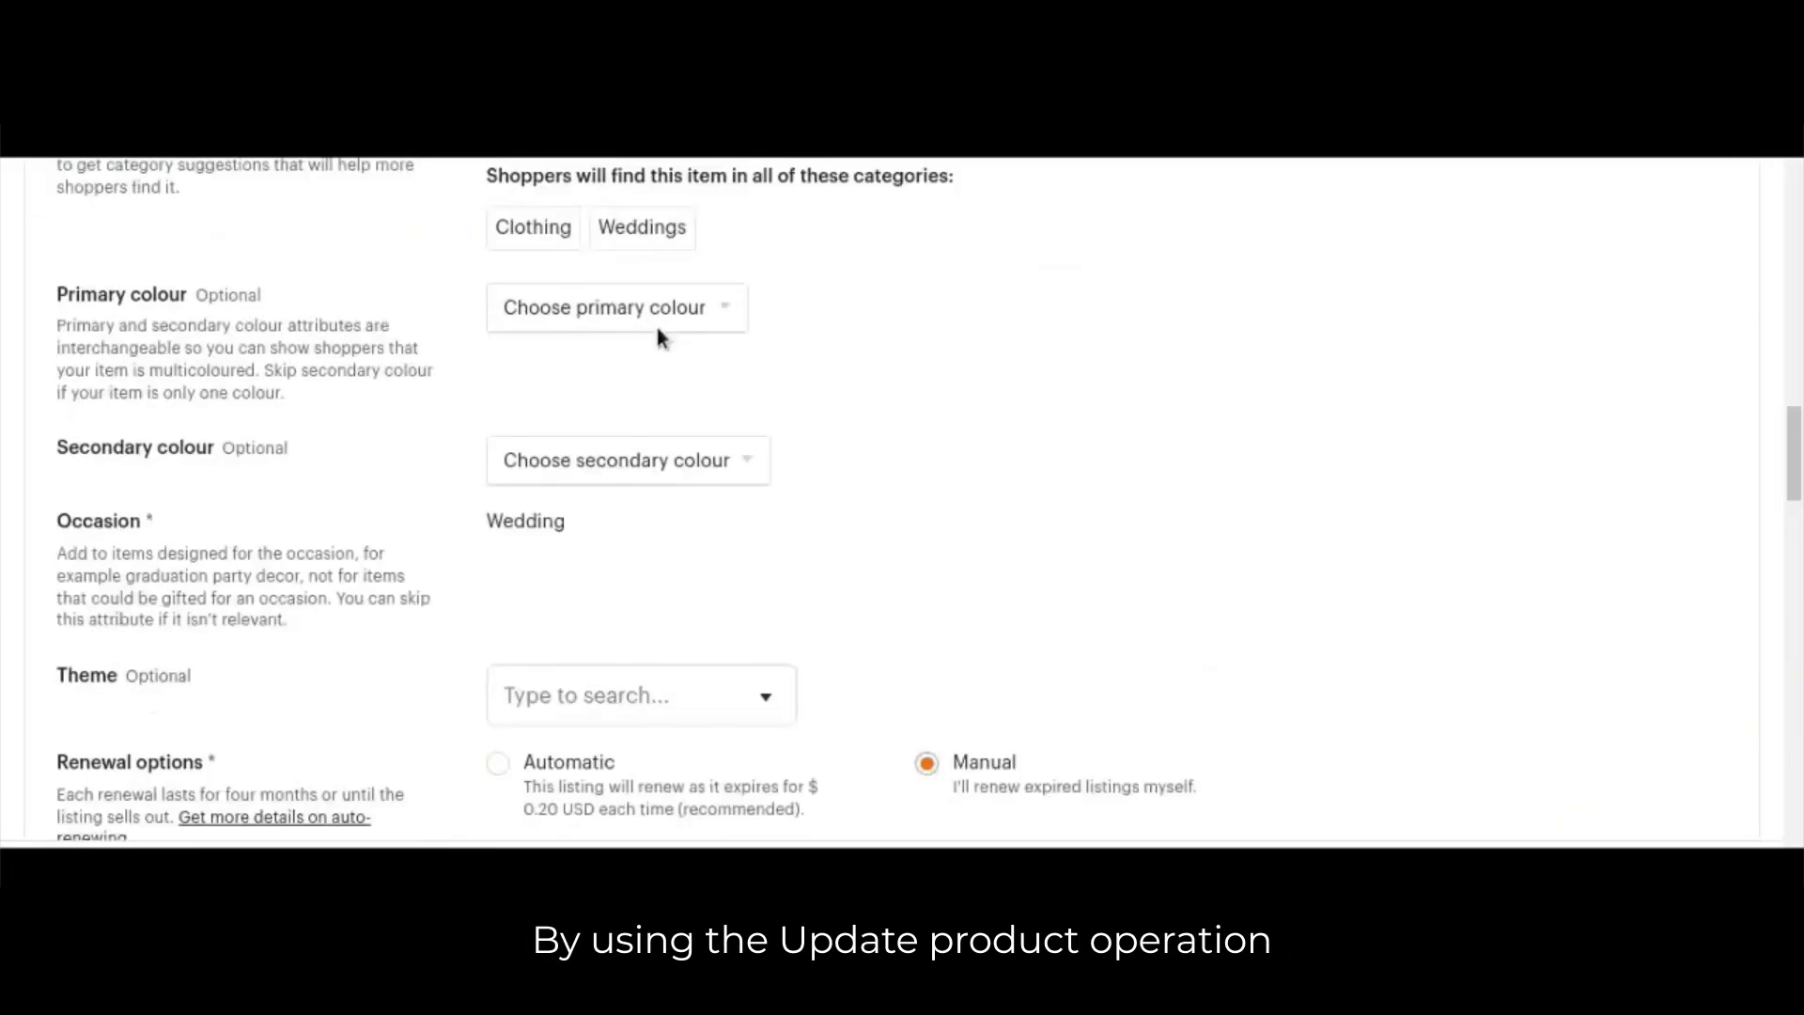
pyautogui.scroll(3, 656, 324)
pyautogui.click(671, 442)
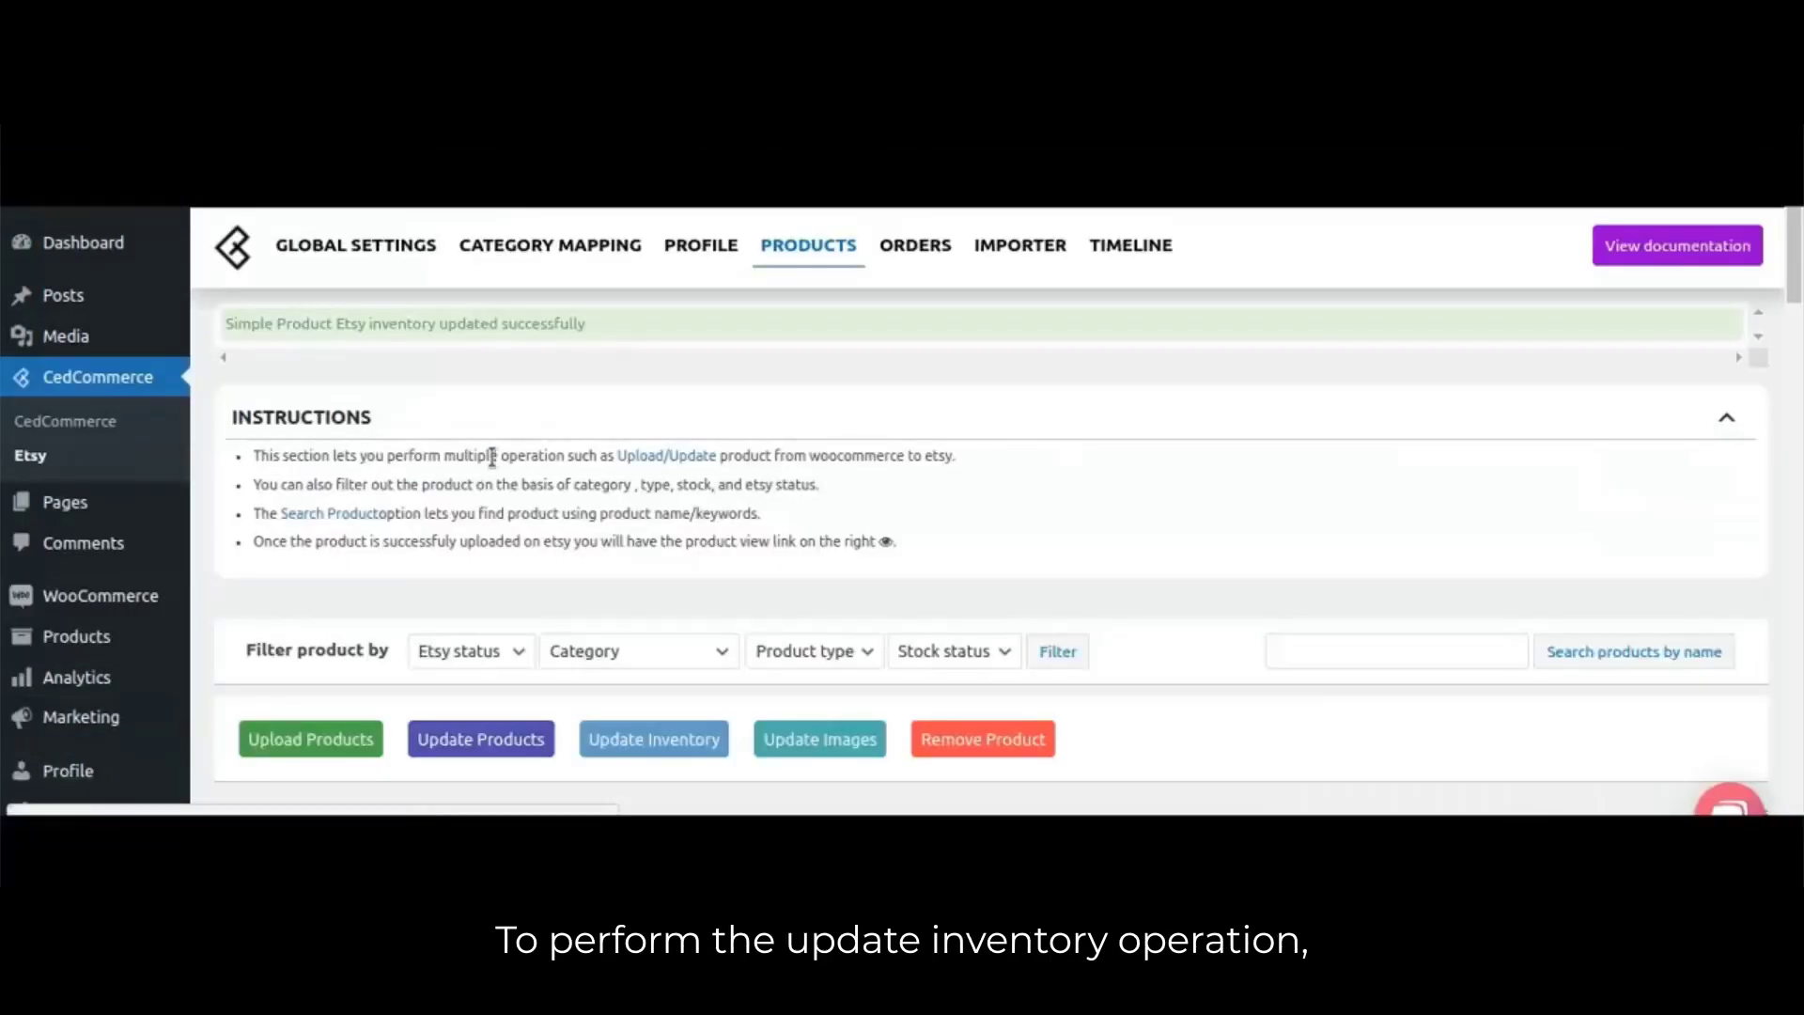
# Update the Etsy inventory of the selected Simple Product Etsy
pyautogui.scroll(-5, 420, 578)
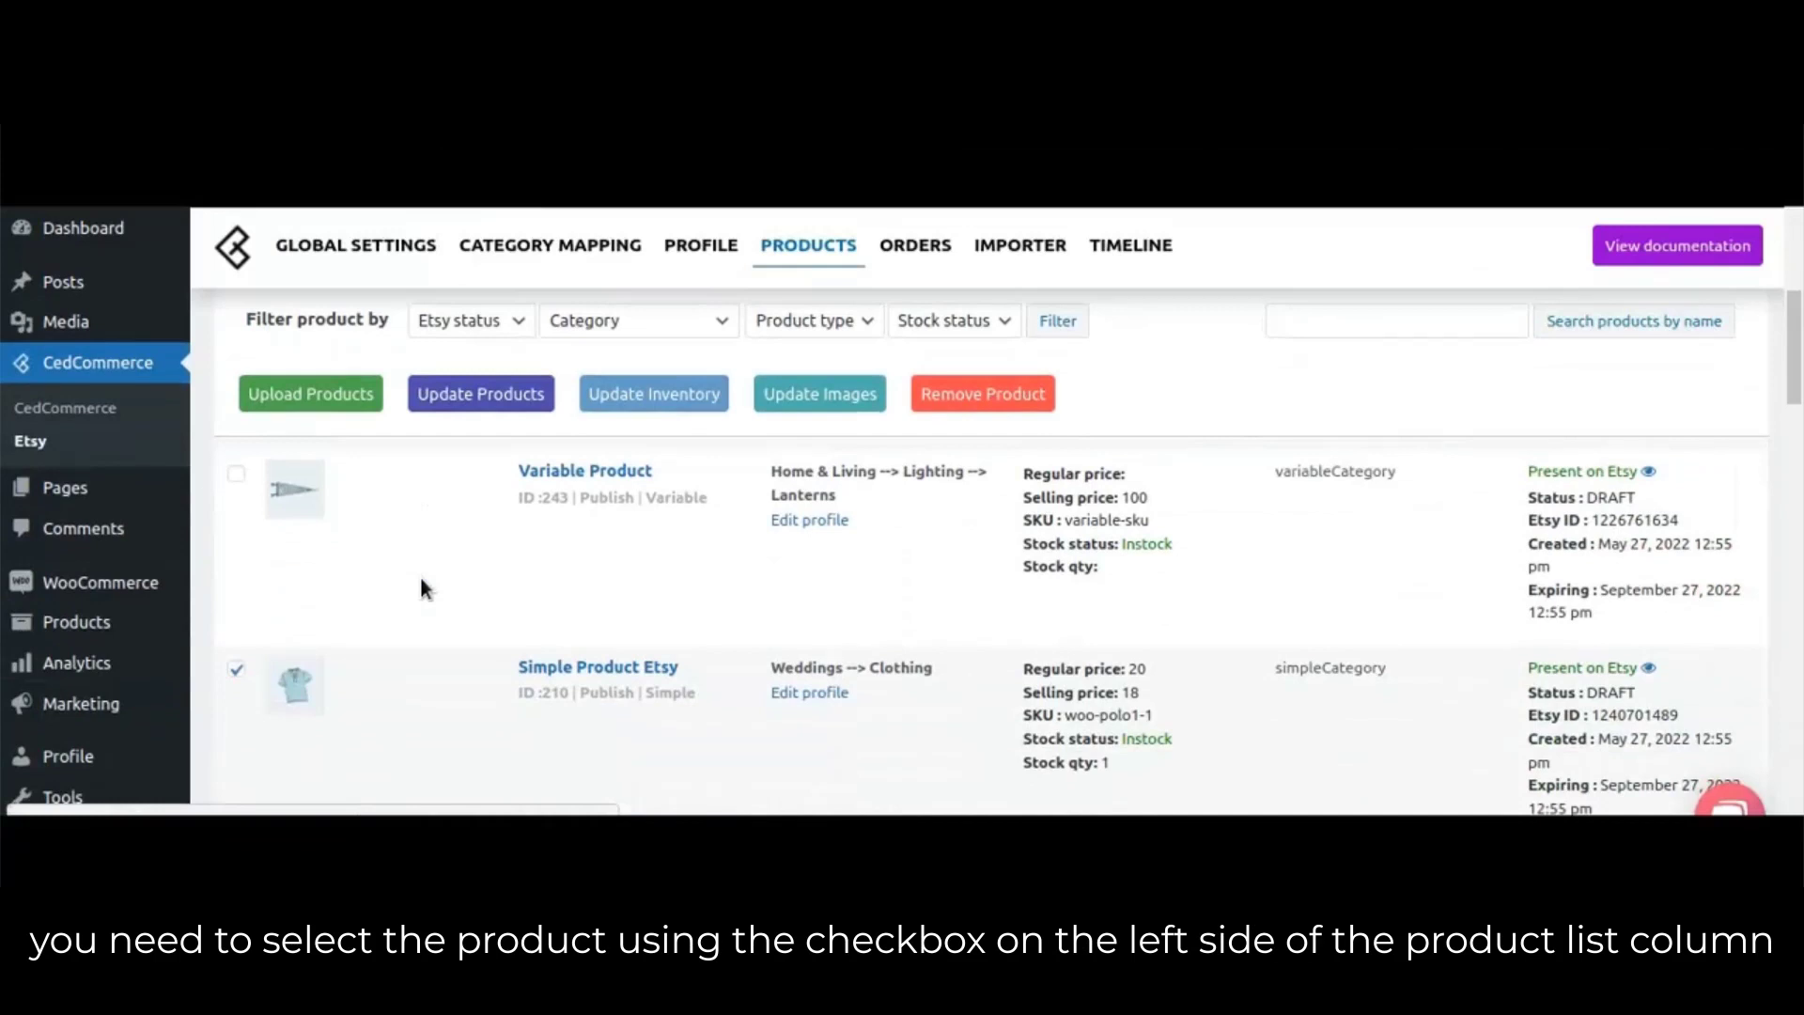
pyautogui.scroll(5, 470, 533)
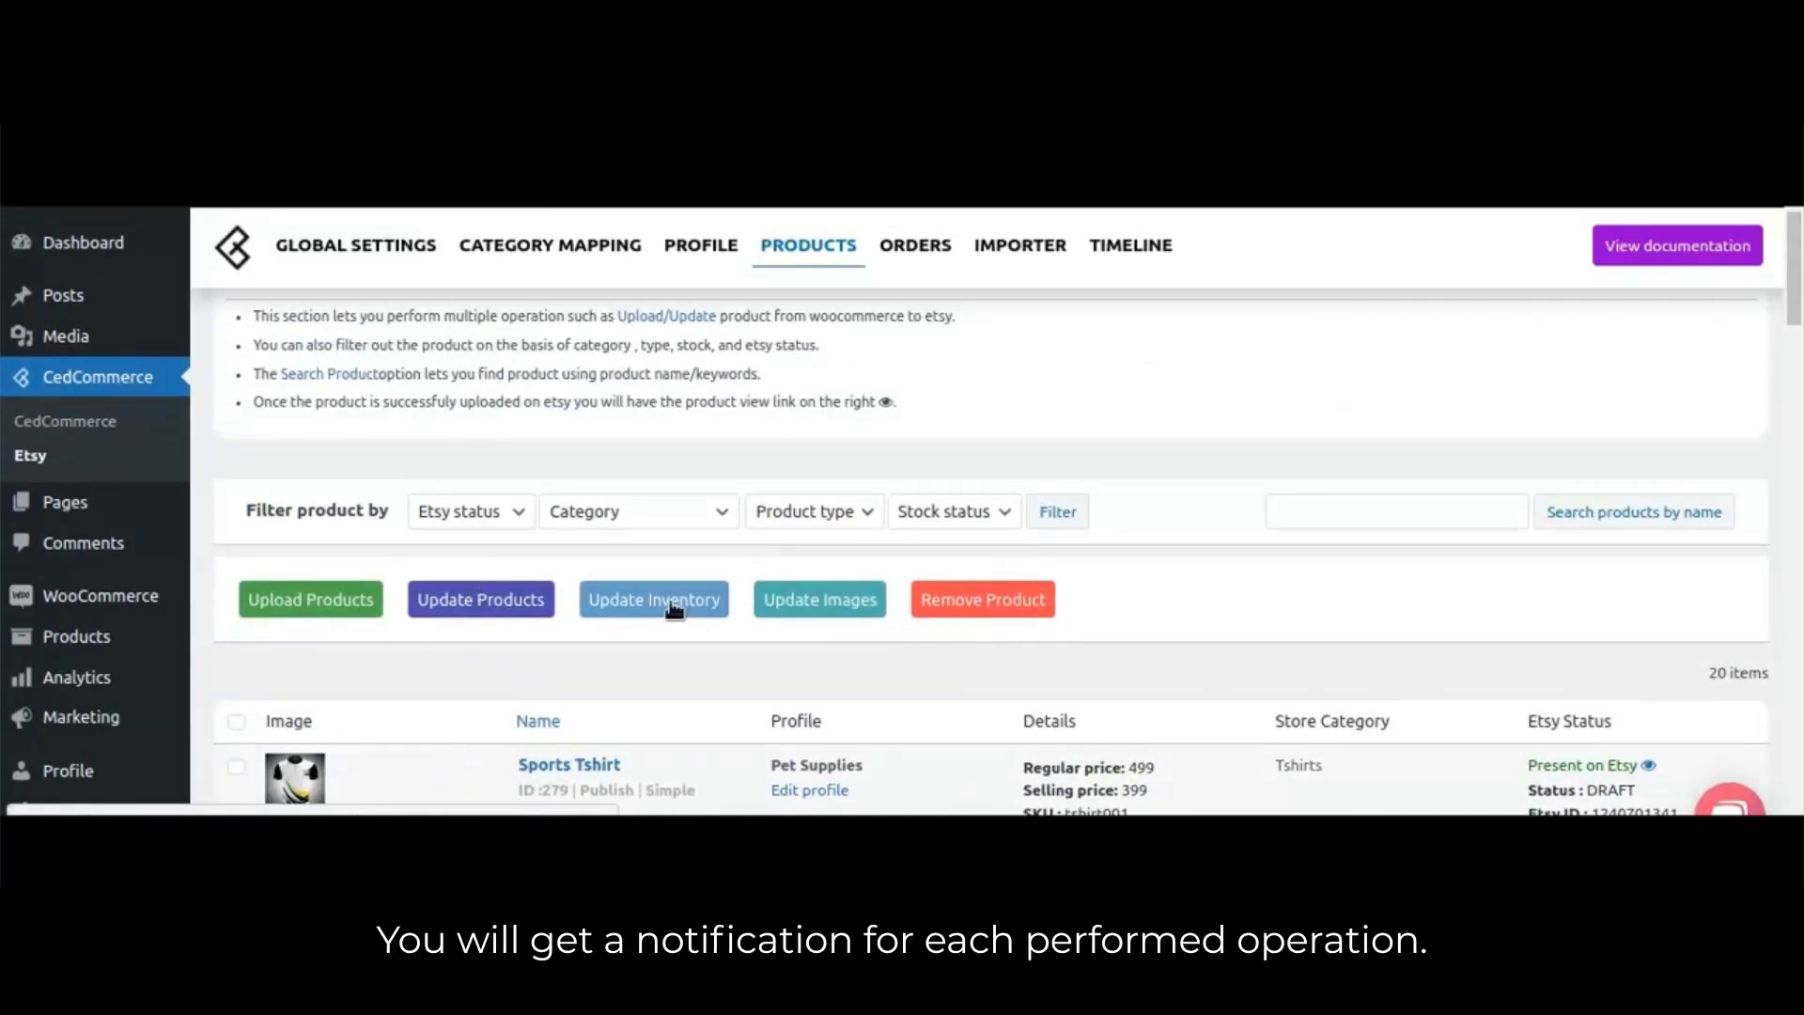
pyautogui.click(672, 609)
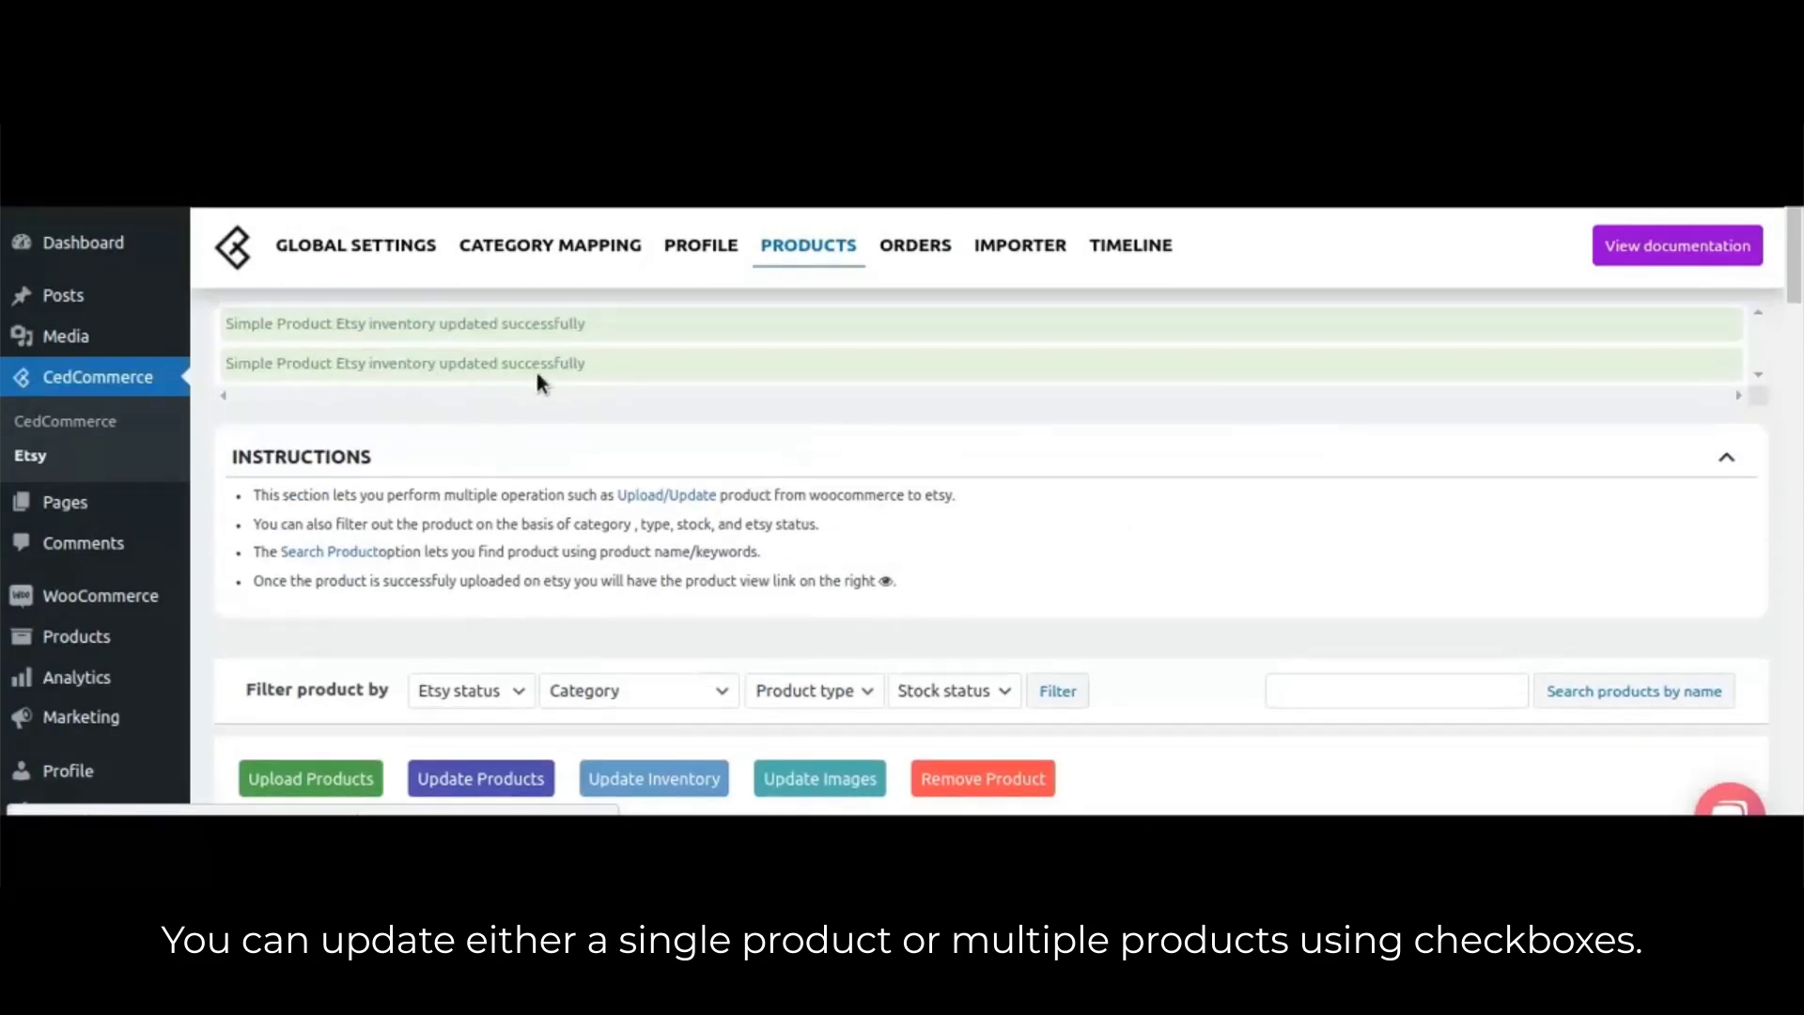
# Select Simple Product Etsy in the products list and update its images on Etsy
pyautogui.scroll(-5, 549, 562)
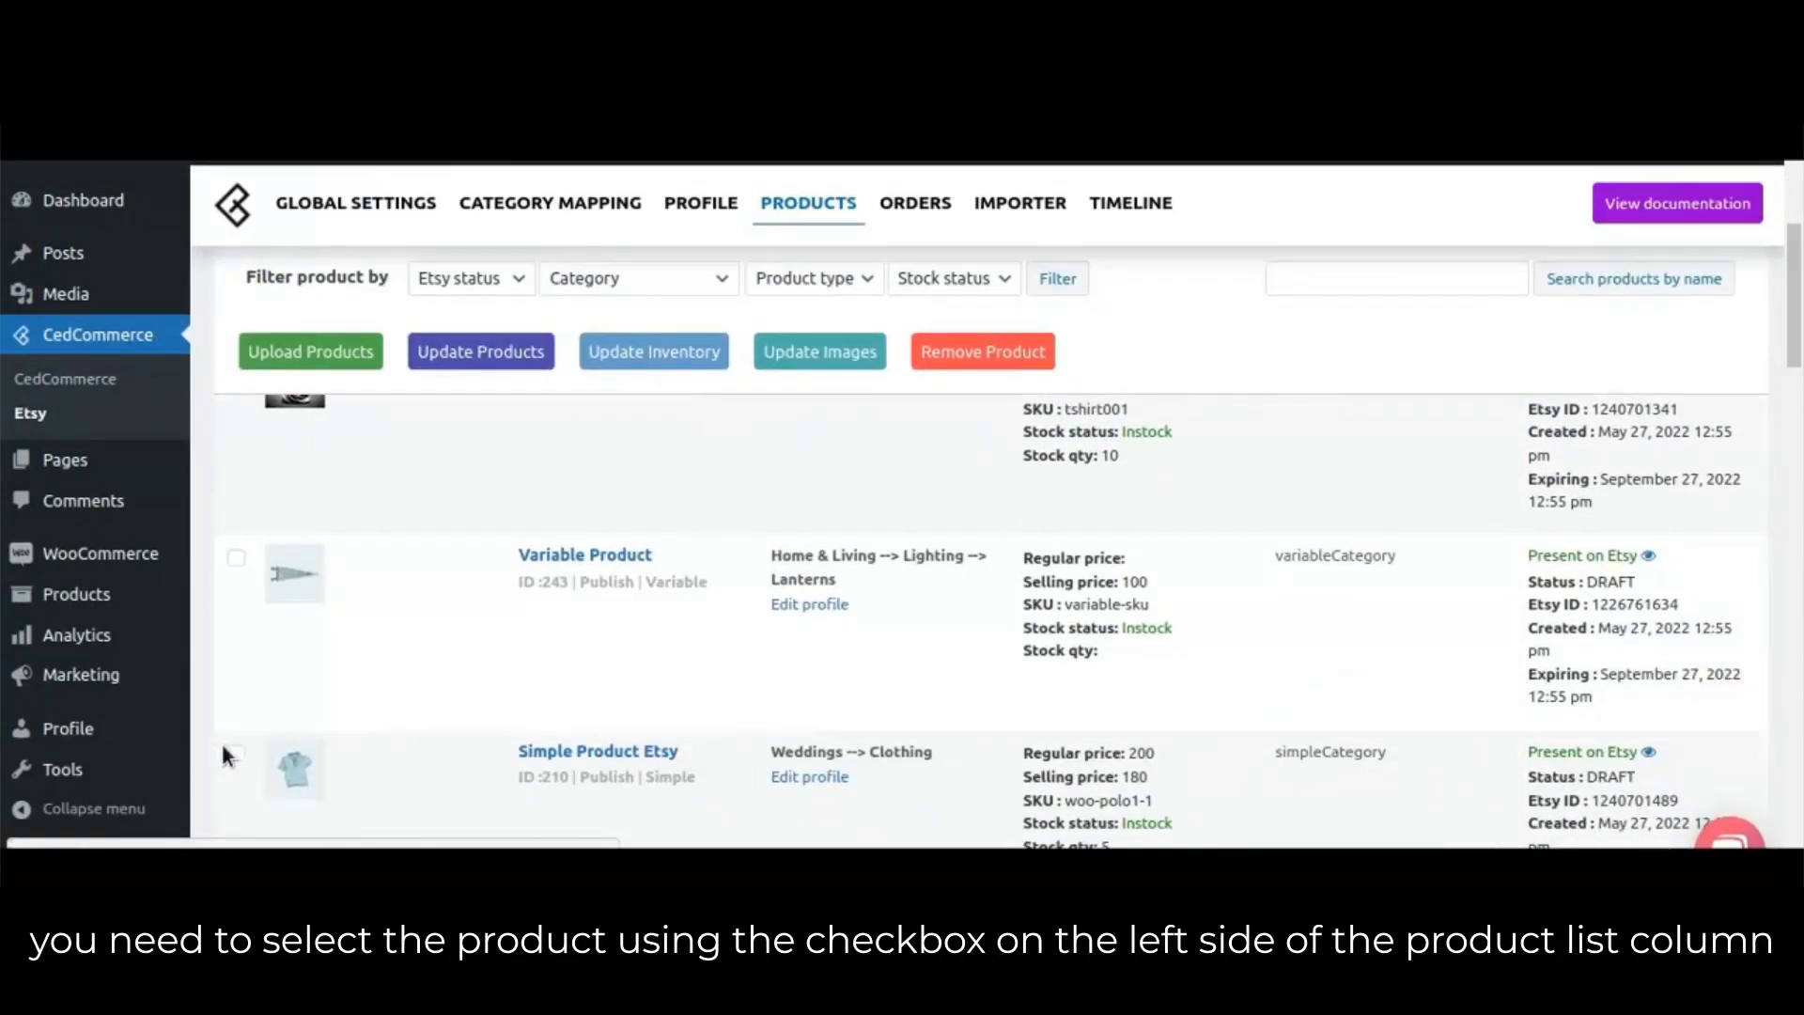
pyautogui.click(237, 754)
pyautogui.scroll(3, 460, 606)
pyautogui.click(826, 403)
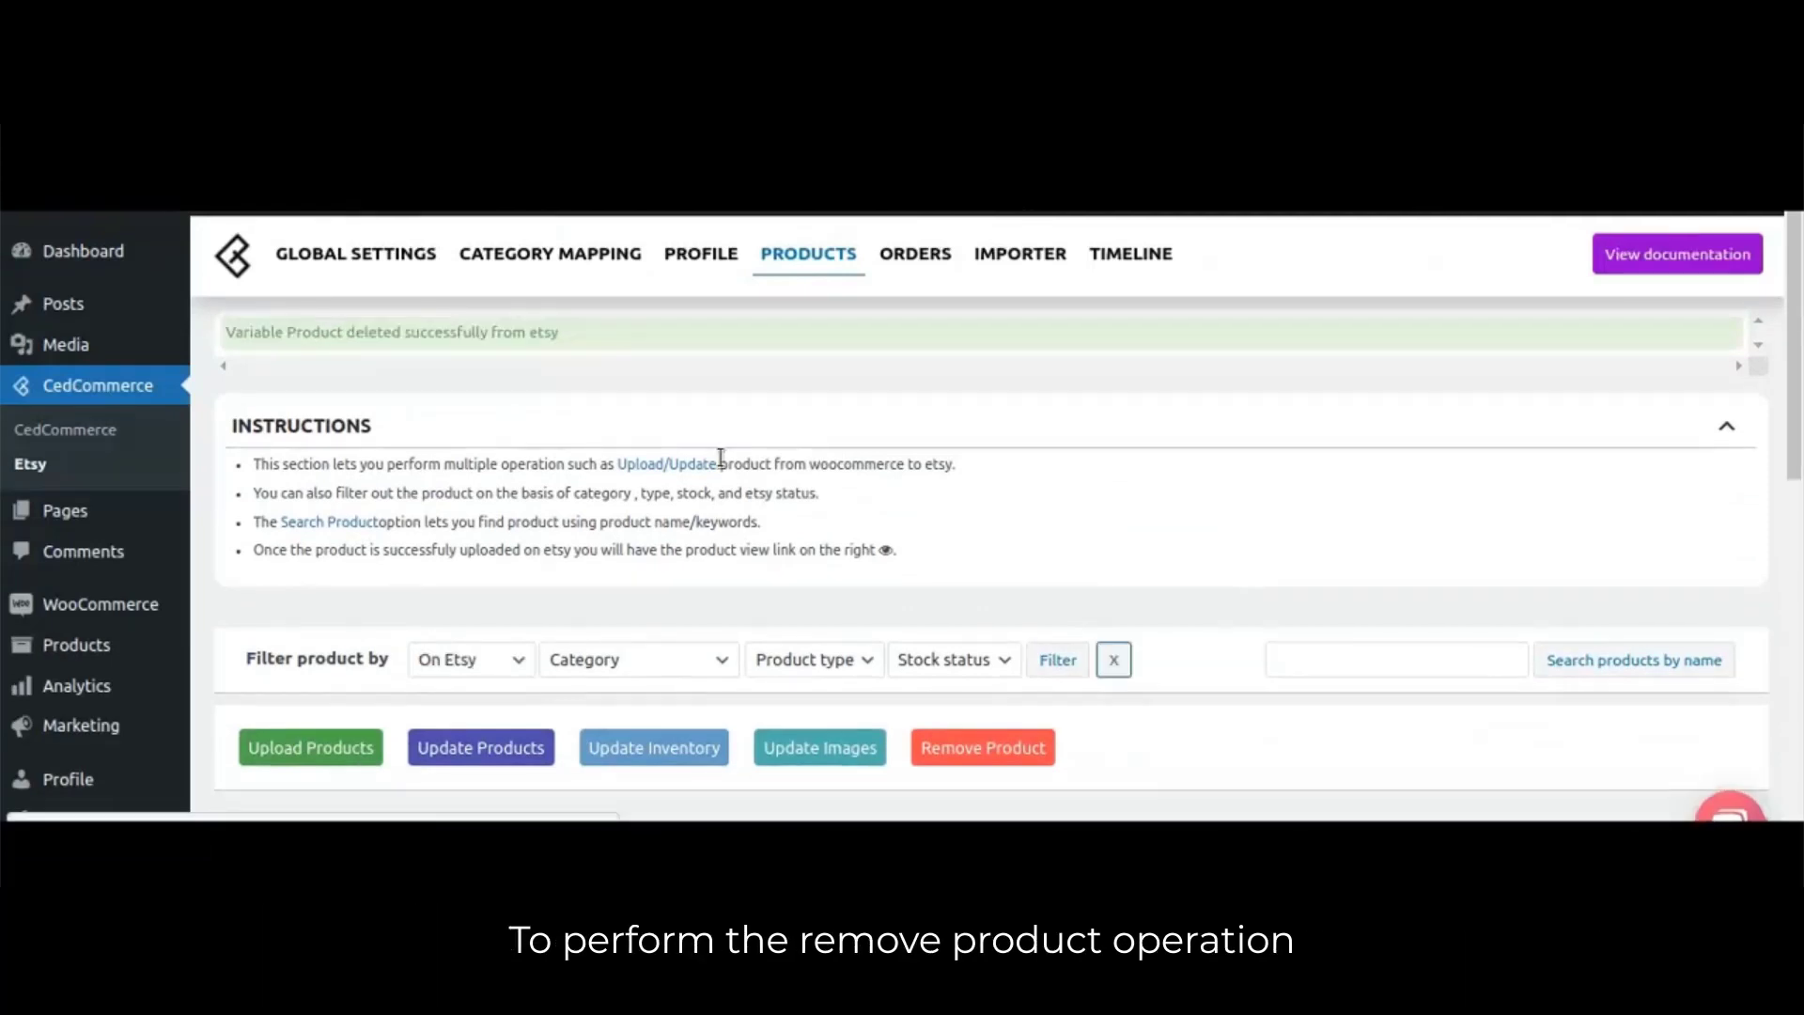
# Select all the products in the list filtered to On Etsy and remove them from Etsy
pyautogui.scroll(-3, 699, 479)
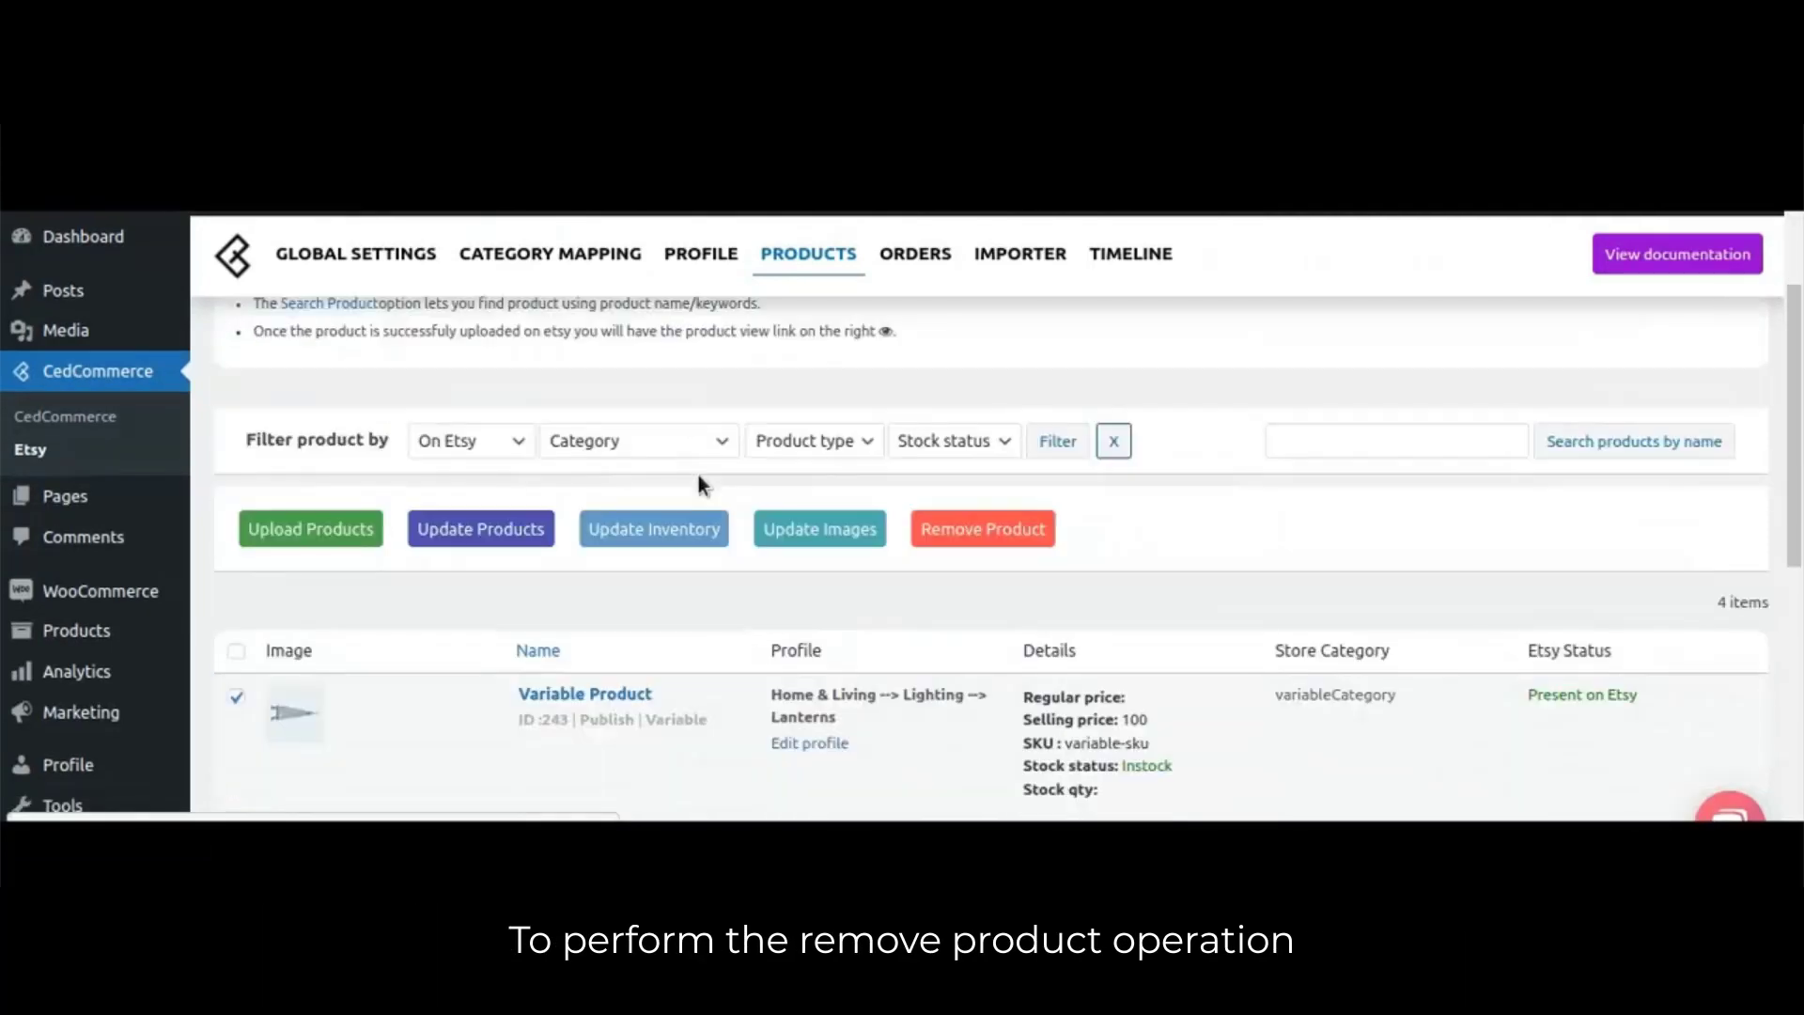
pyautogui.scroll(-1, 697, 475)
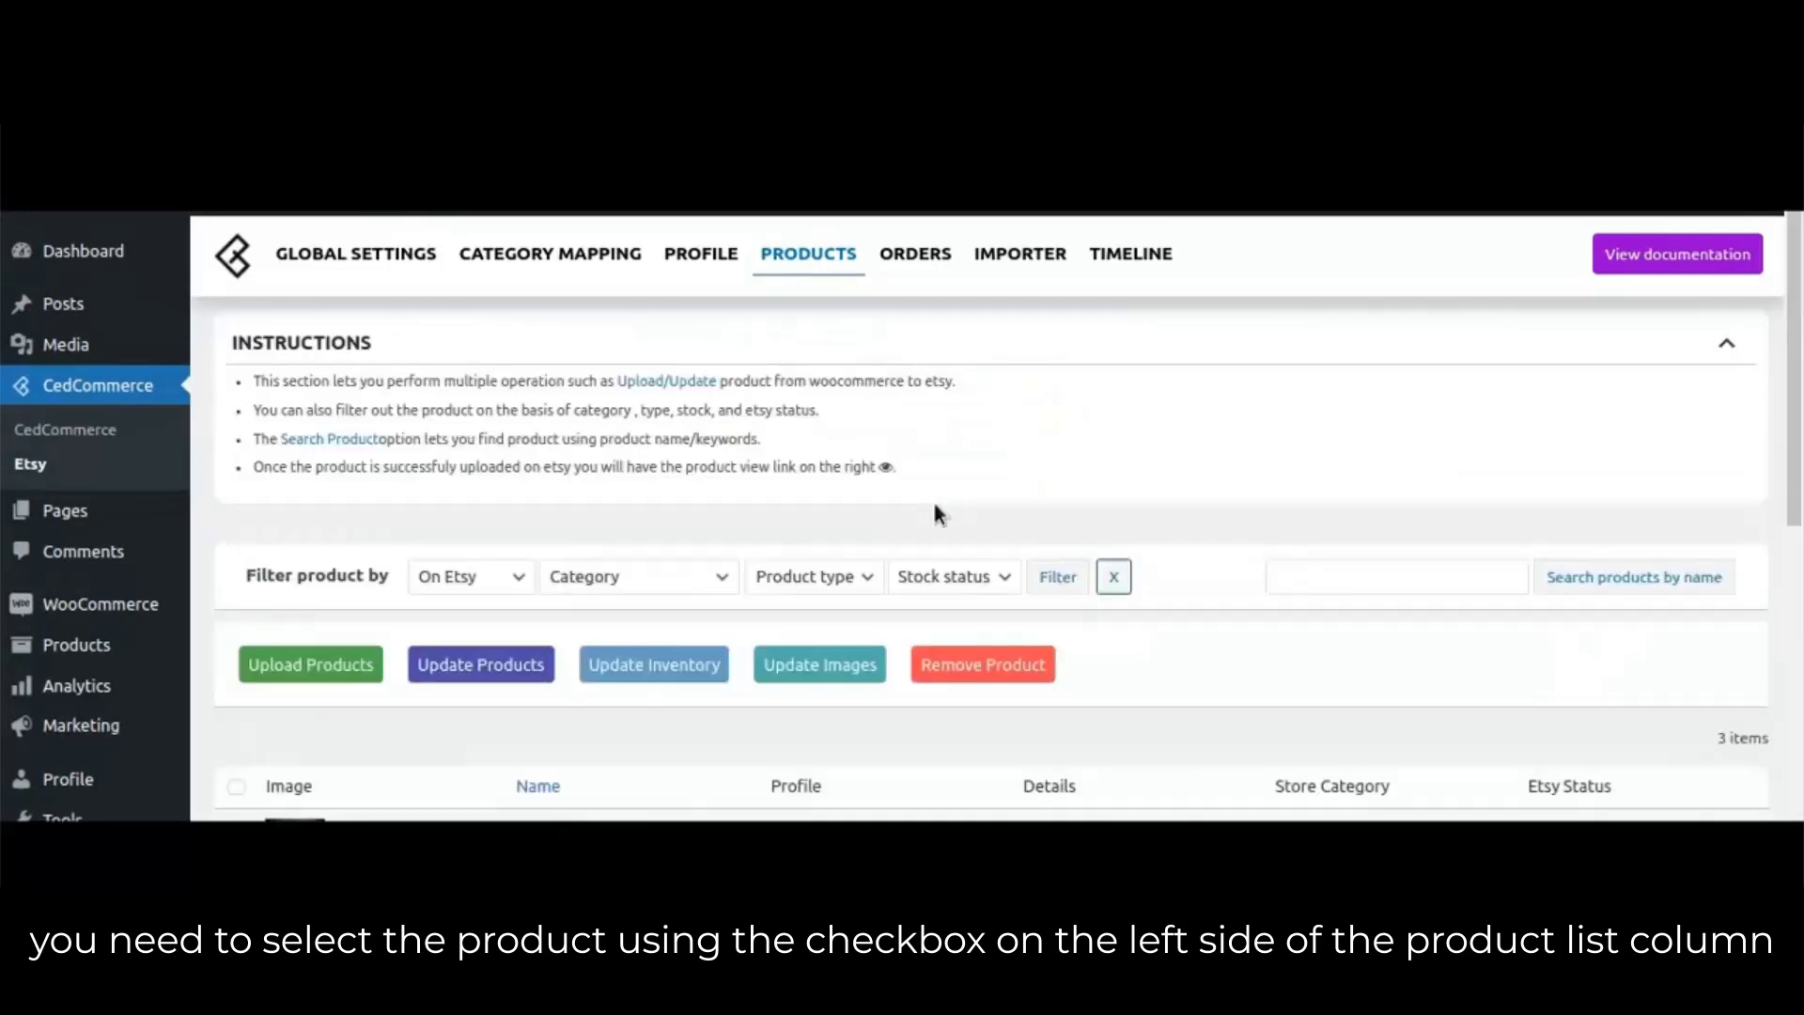
pyautogui.scroll(-5, 926, 521)
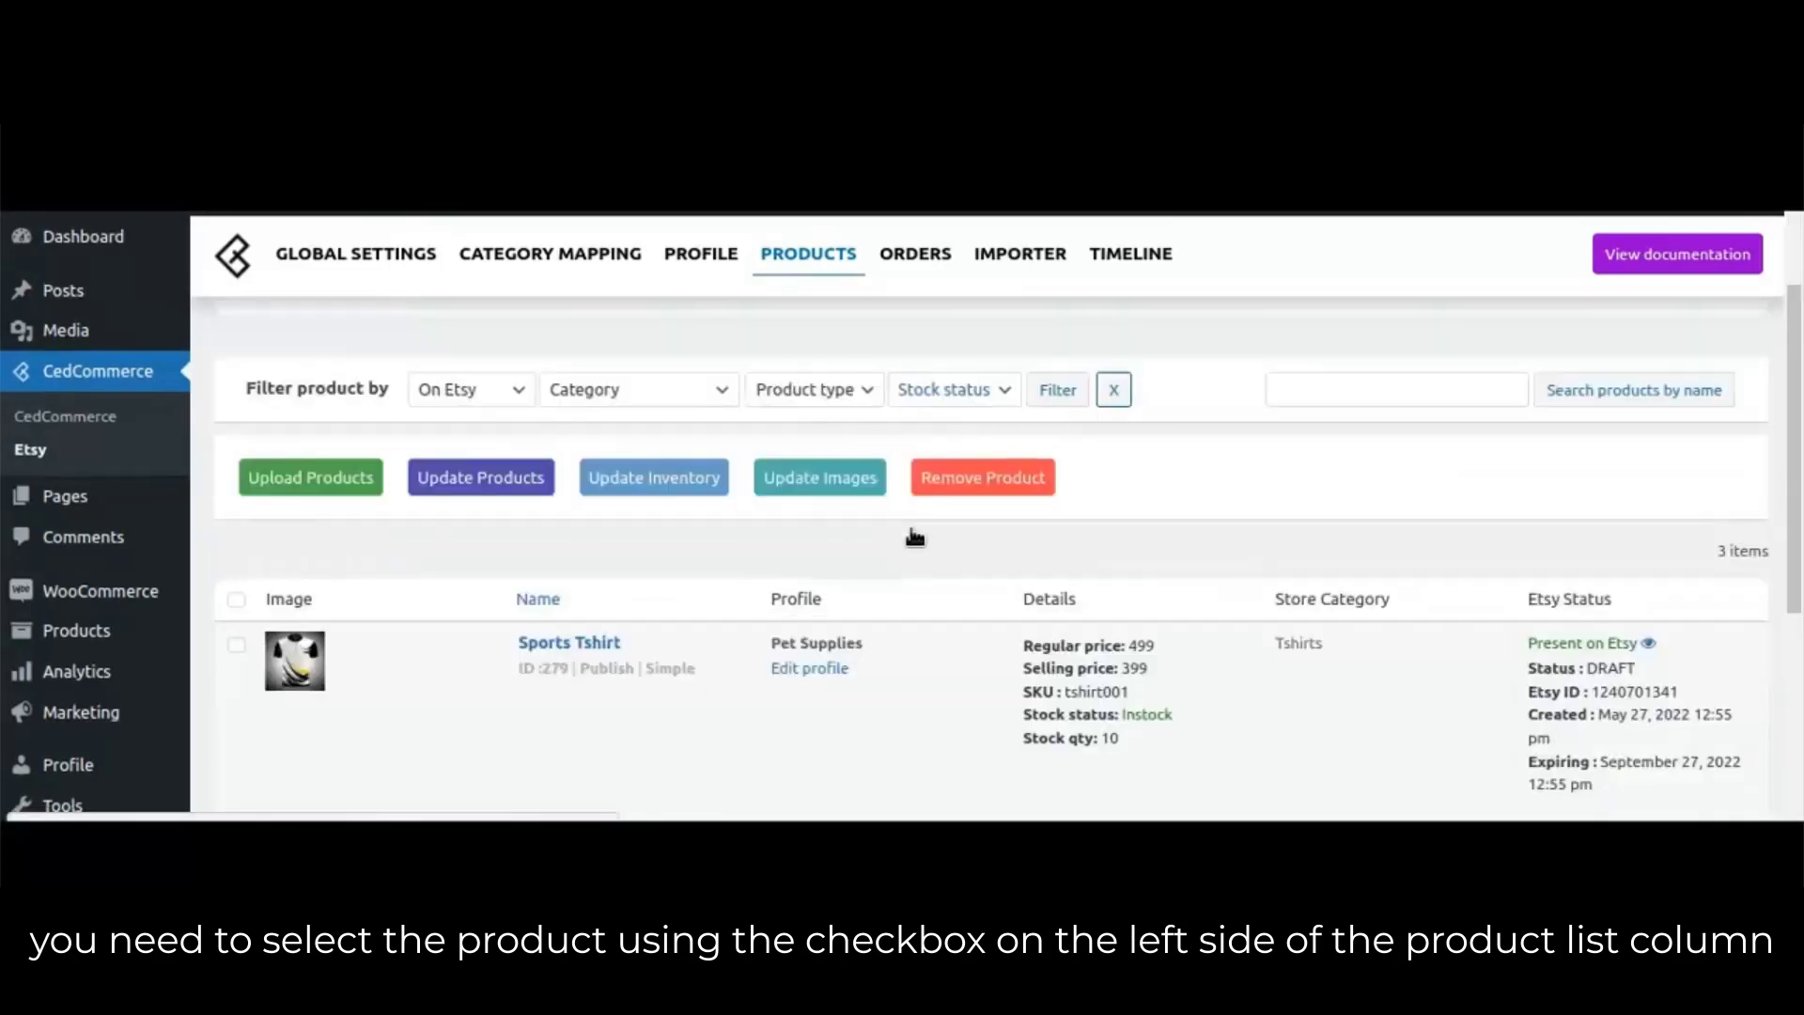
pyautogui.scroll(1, 466, 563)
pyautogui.scroll(1, 341, 551)
pyautogui.click(236, 508)
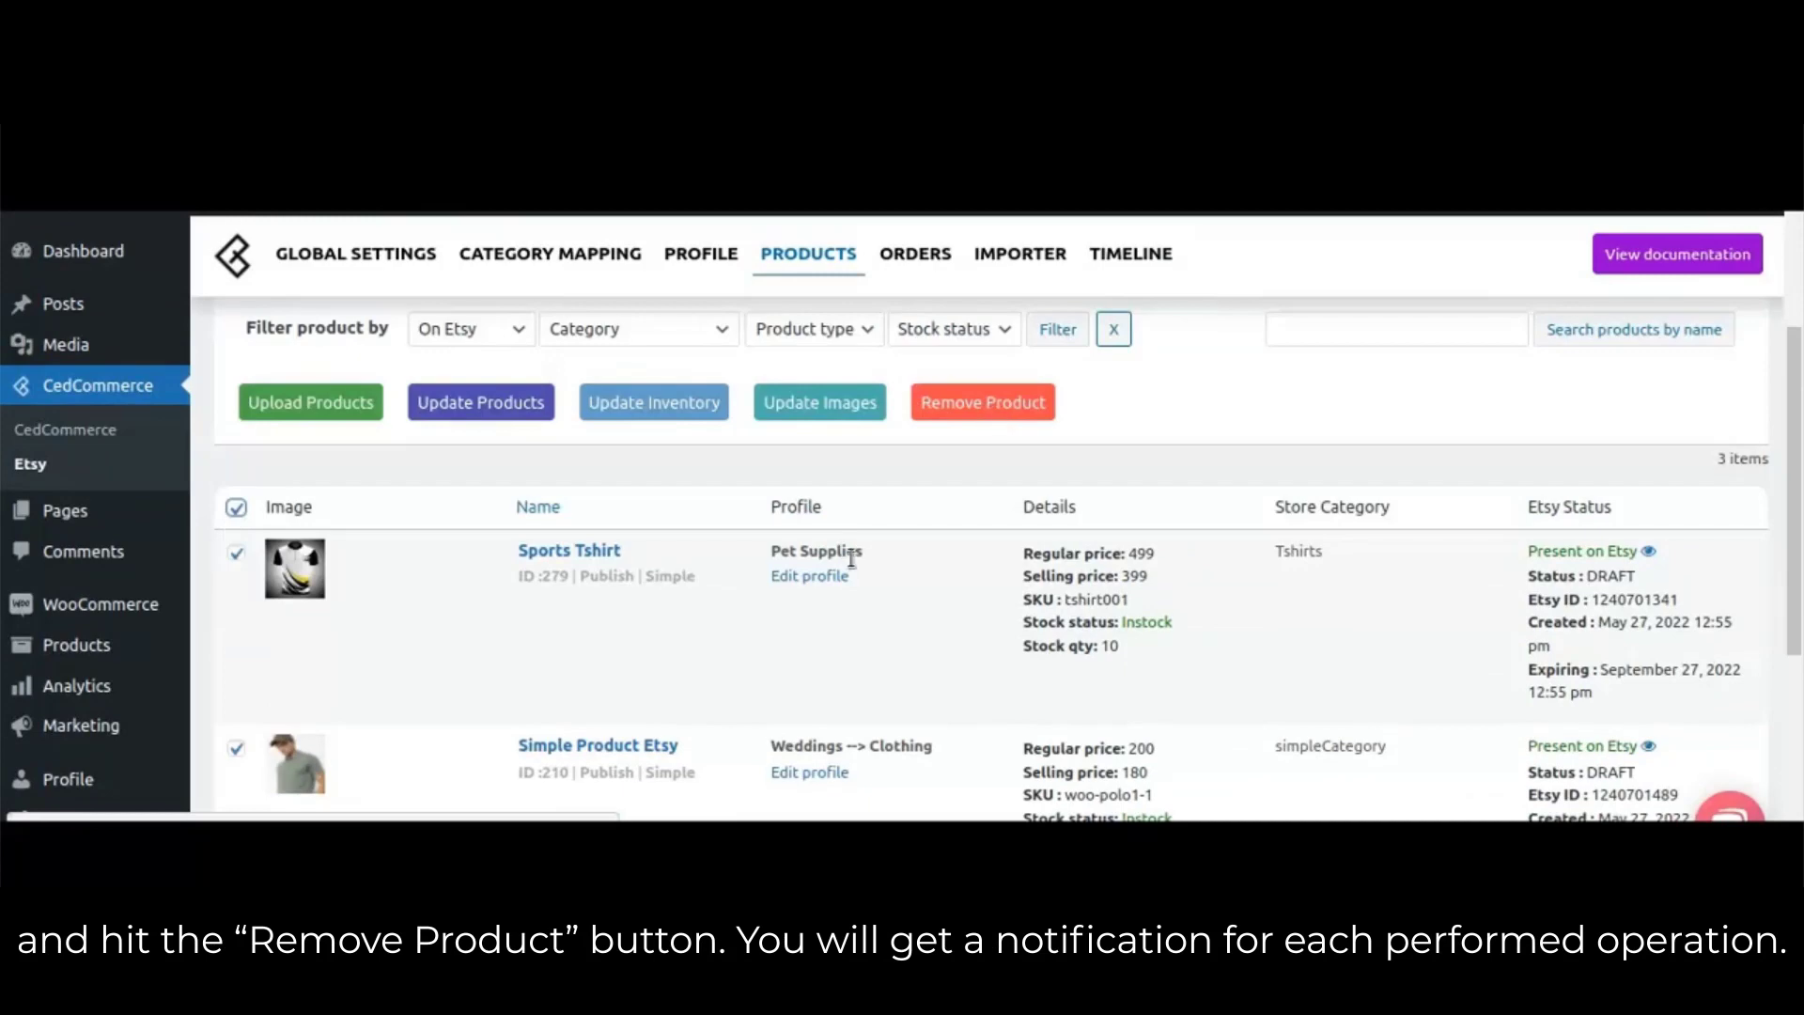
pyautogui.scroll(-4, 829, 561)
pyautogui.scroll(5, 831, 559)
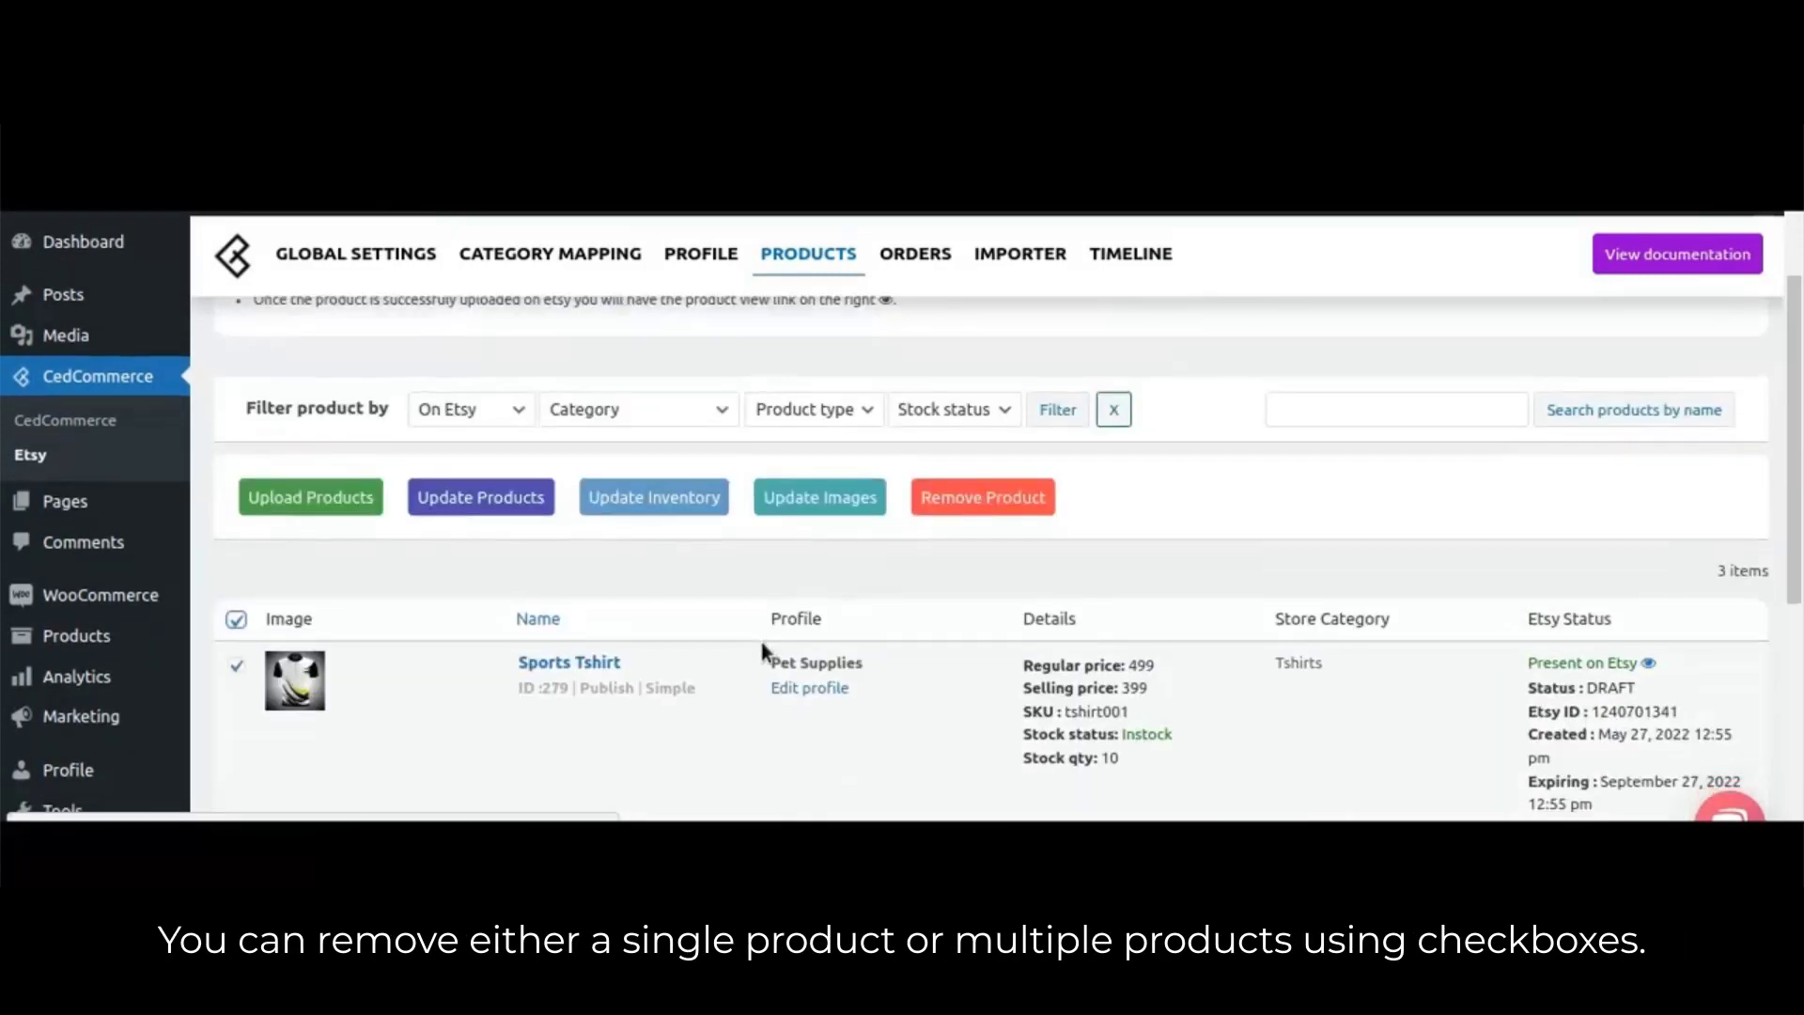
pyautogui.scroll(-4, 972, 509)
pyautogui.click(994, 399)
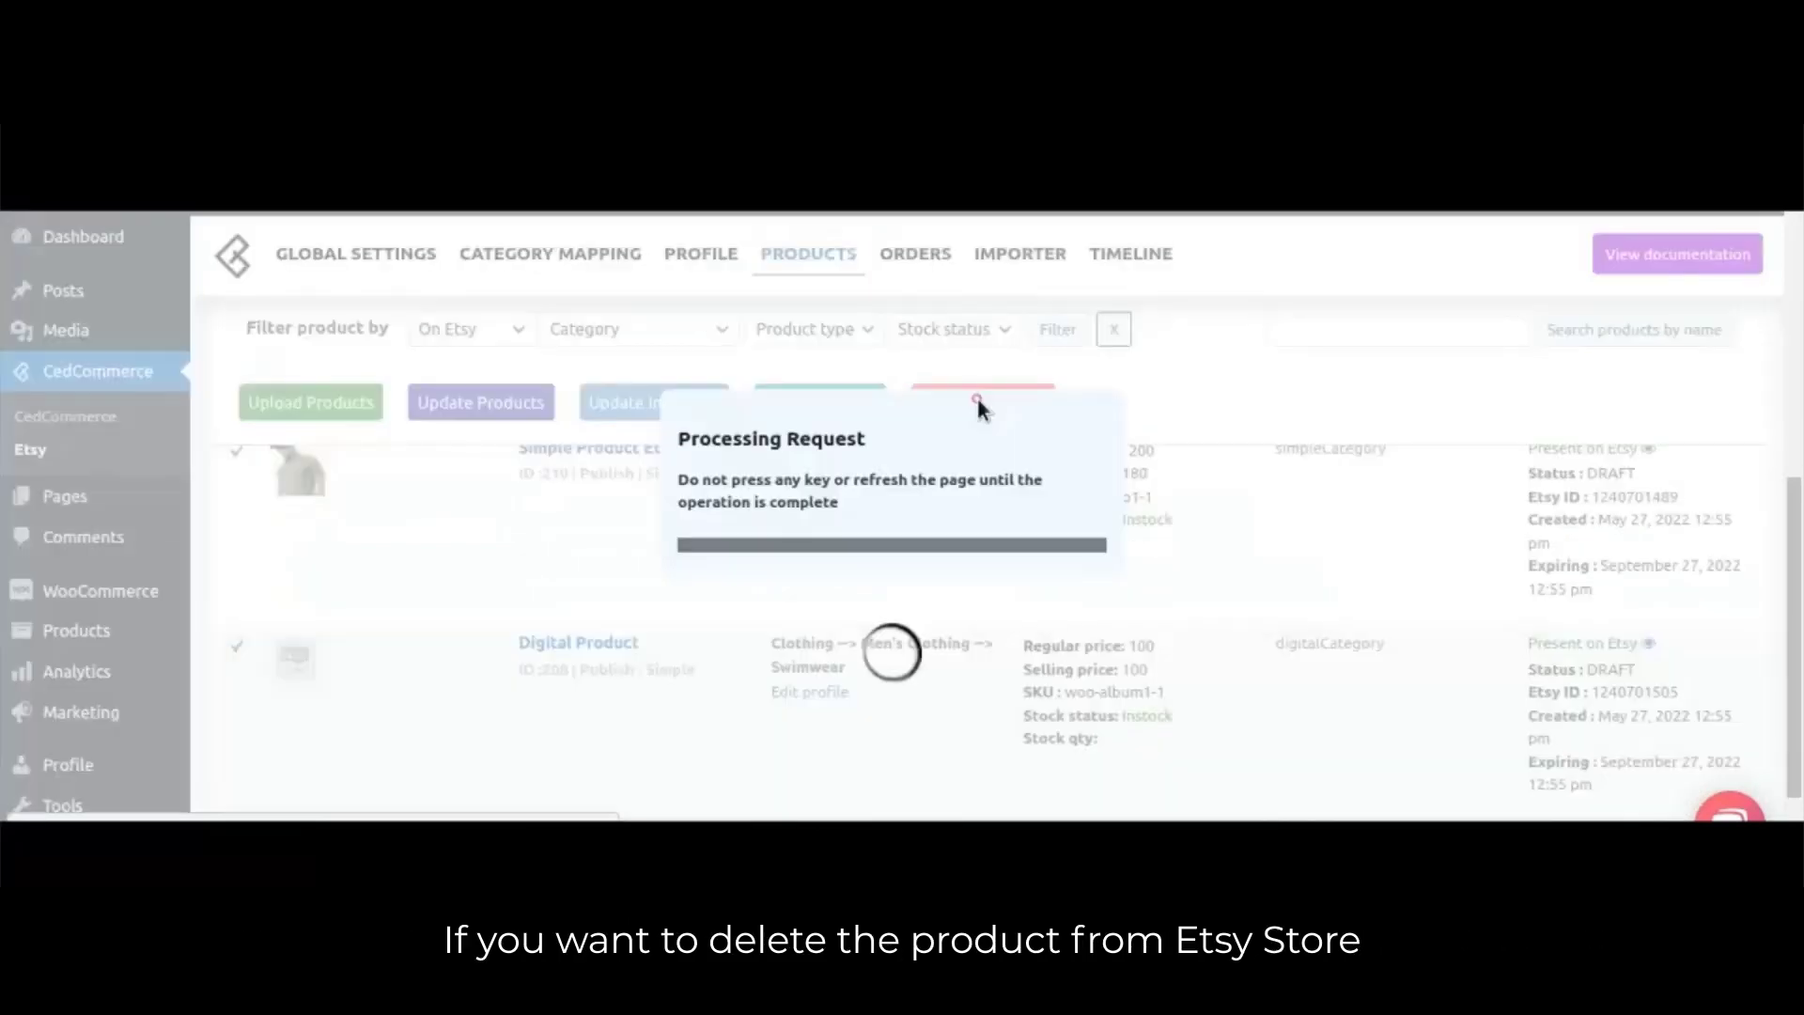
pyautogui.scroll(-2, 831, 469)
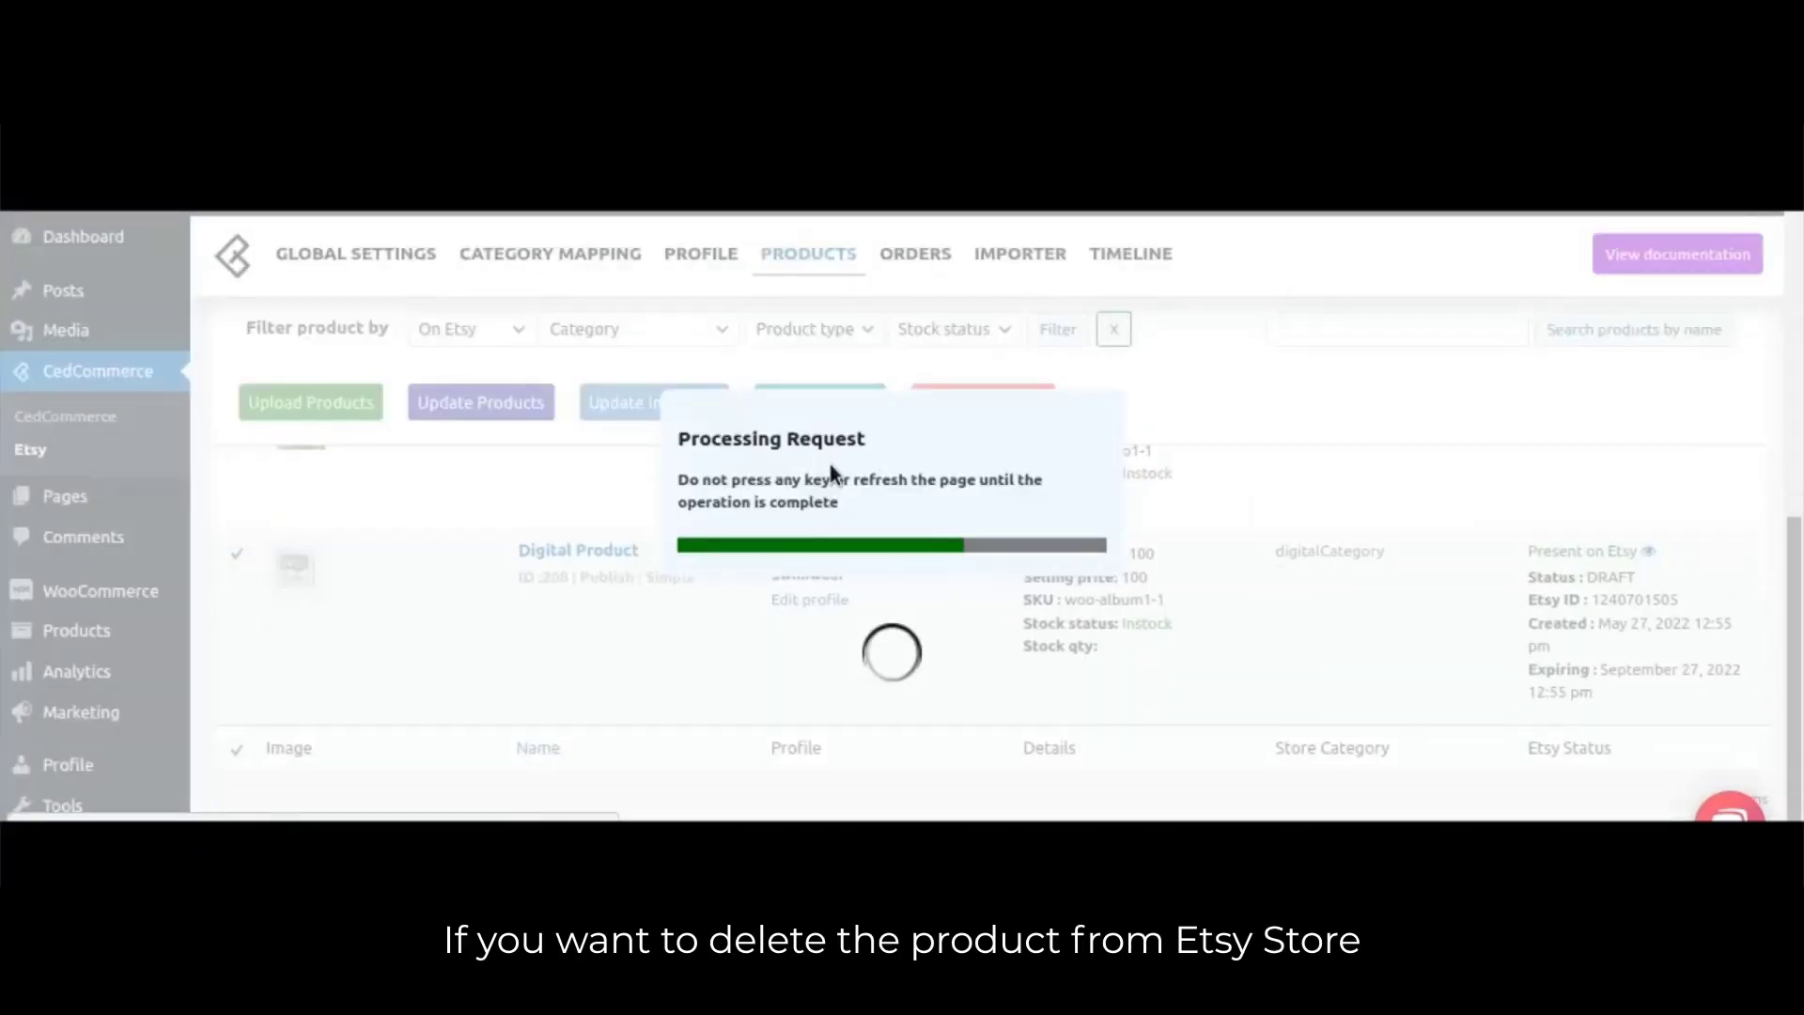
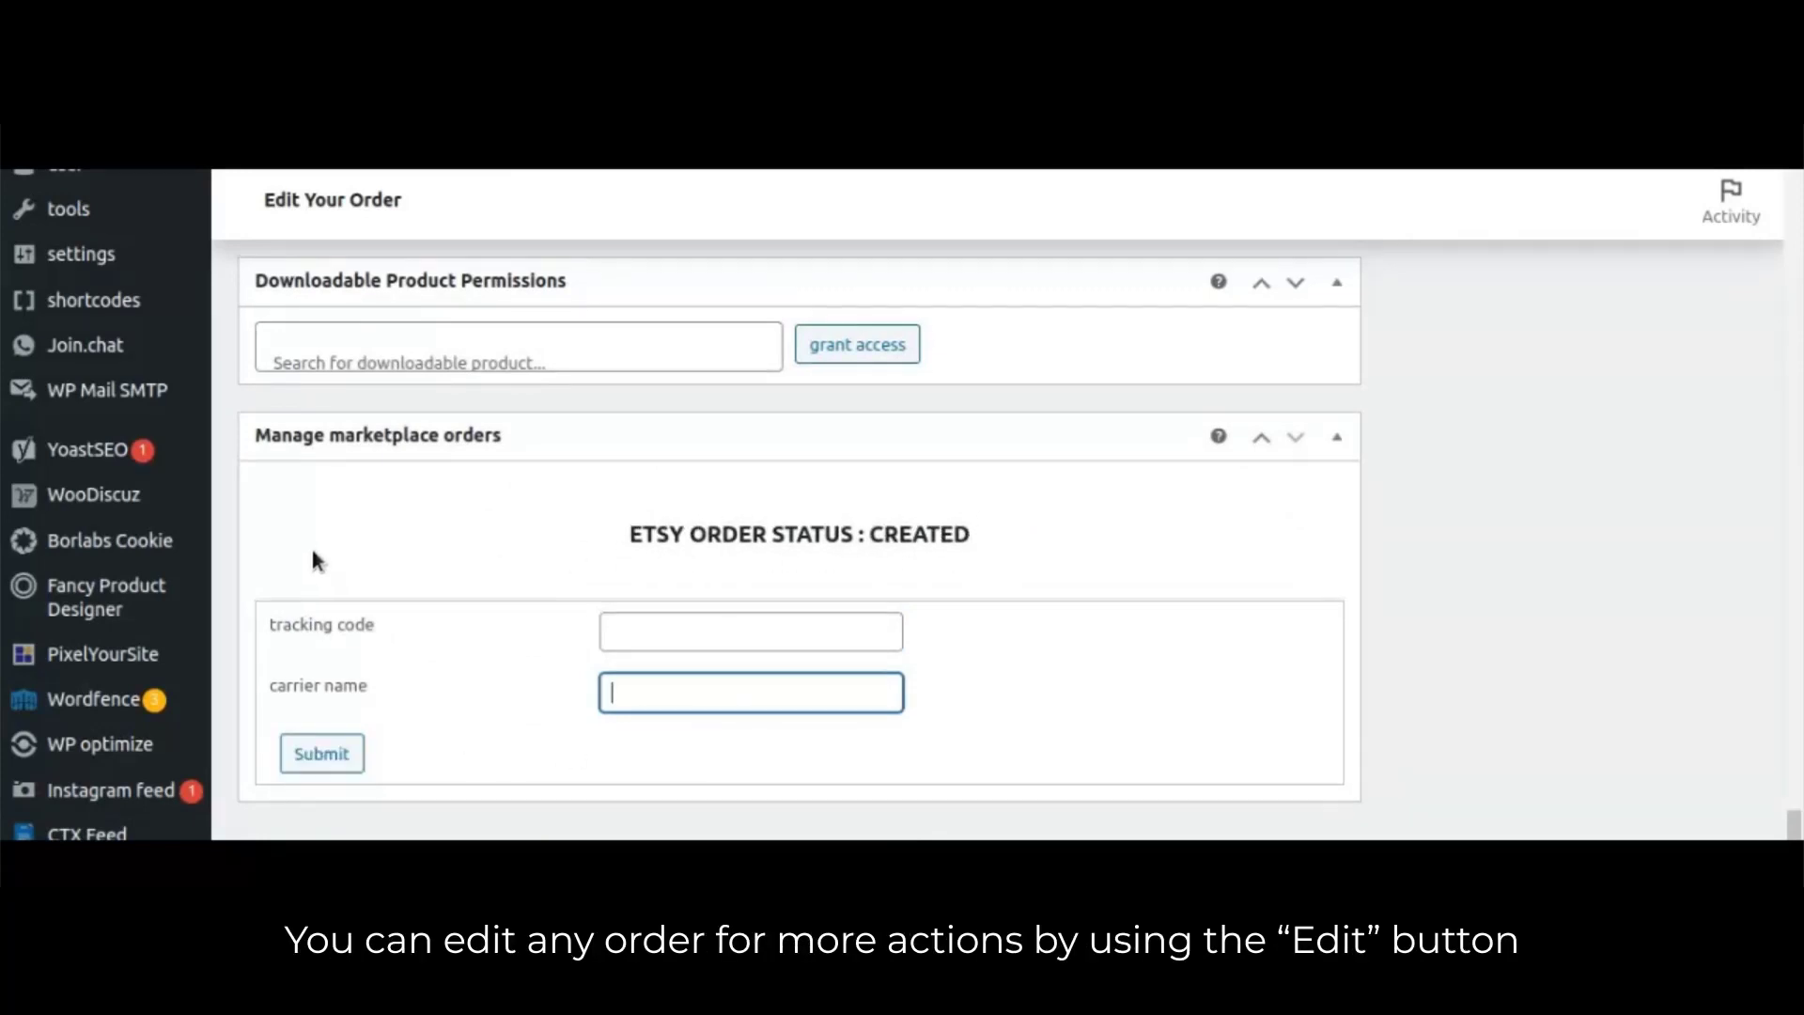
# Look over the Etsy order's edit page and examine the WooCommerce order list for orders with Etsy as their source
pyautogui.scroll(8, 148, 516)
pyautogui.scroll(4, 150, 514)
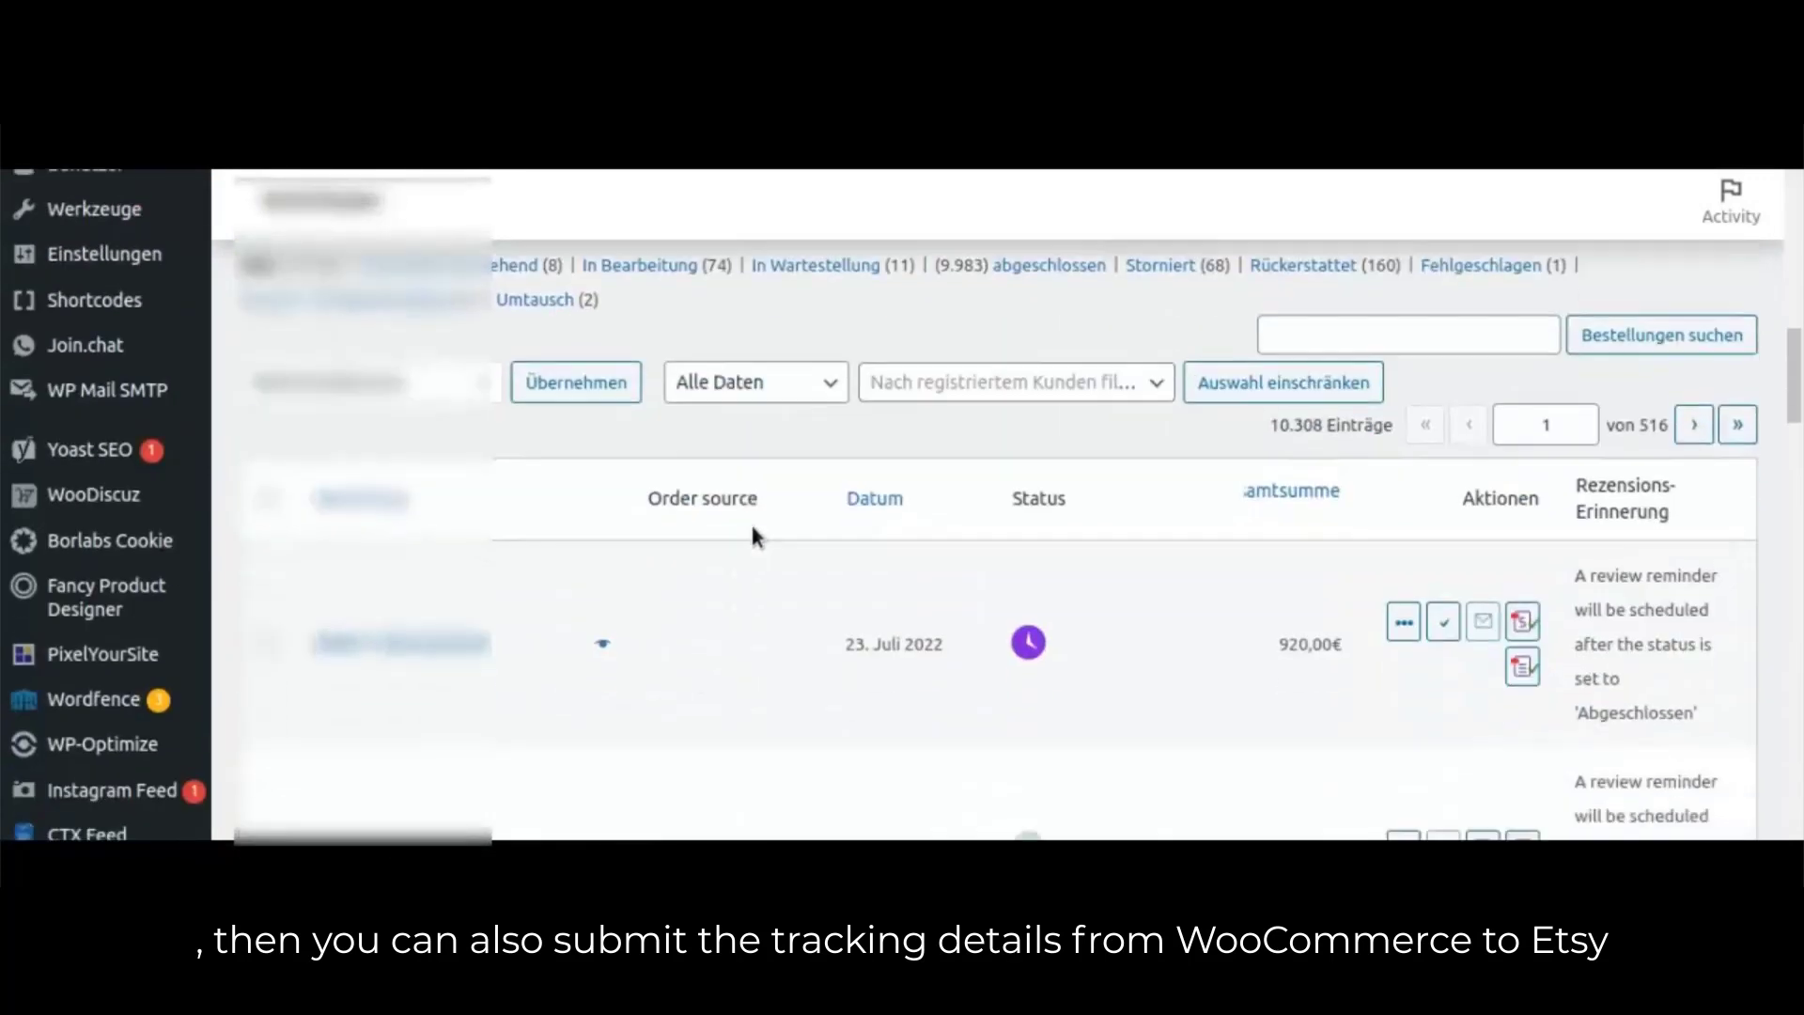
pyautogui.scroll(-5, 752, 532)
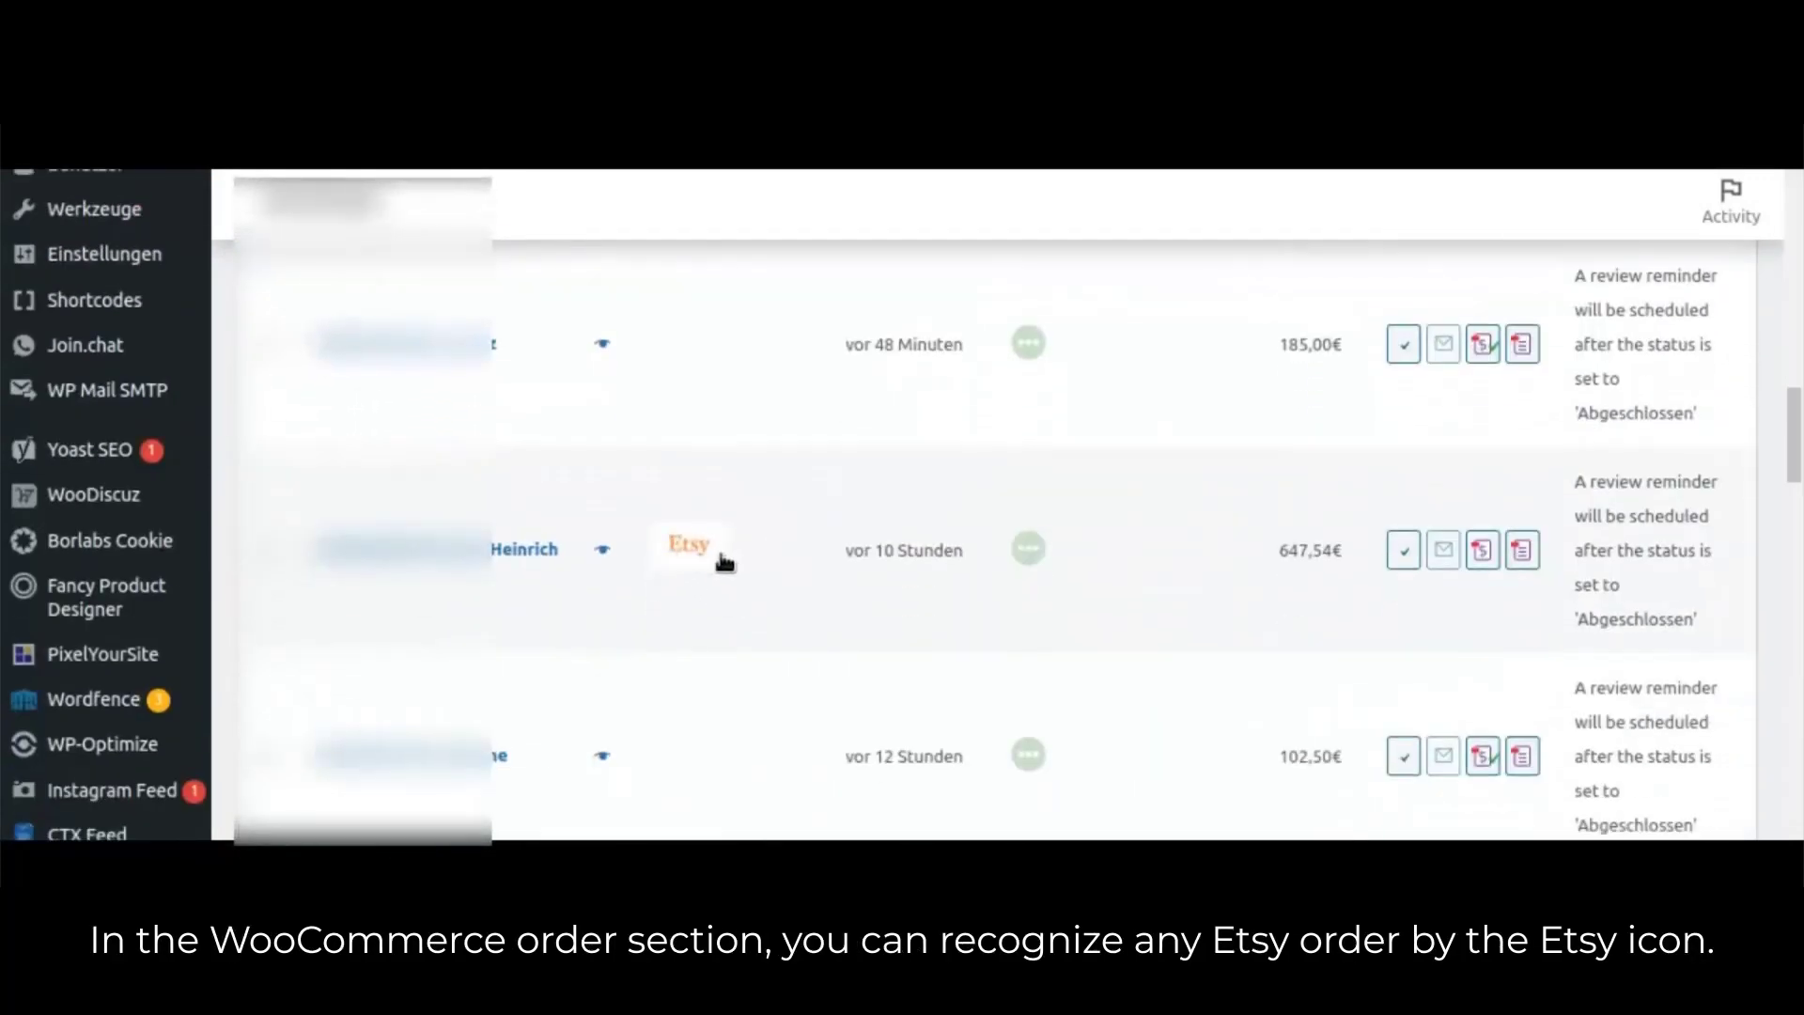
pyautogui.scroll(-3, 728, 572)
pyautogui.scroll(-2, 728, 576)
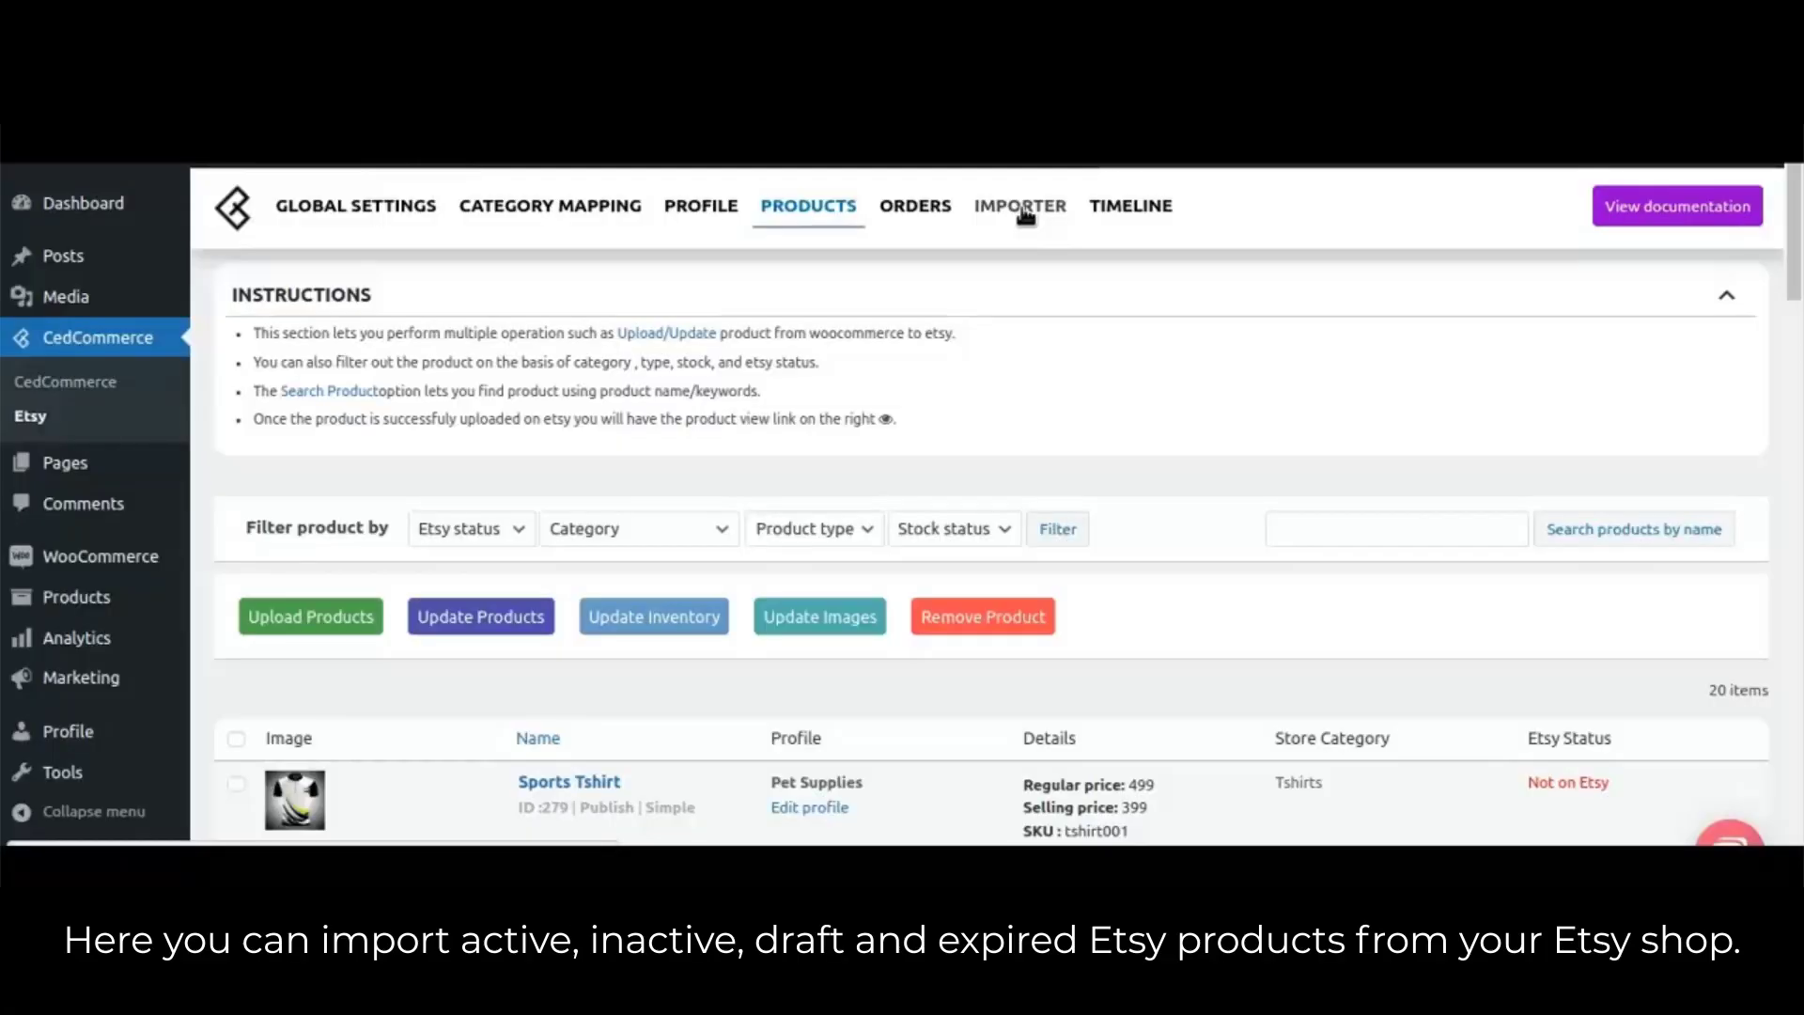
# Open the Etsy product importer and filter its products by the Inactive status
pyautogui.click(1021, 206)
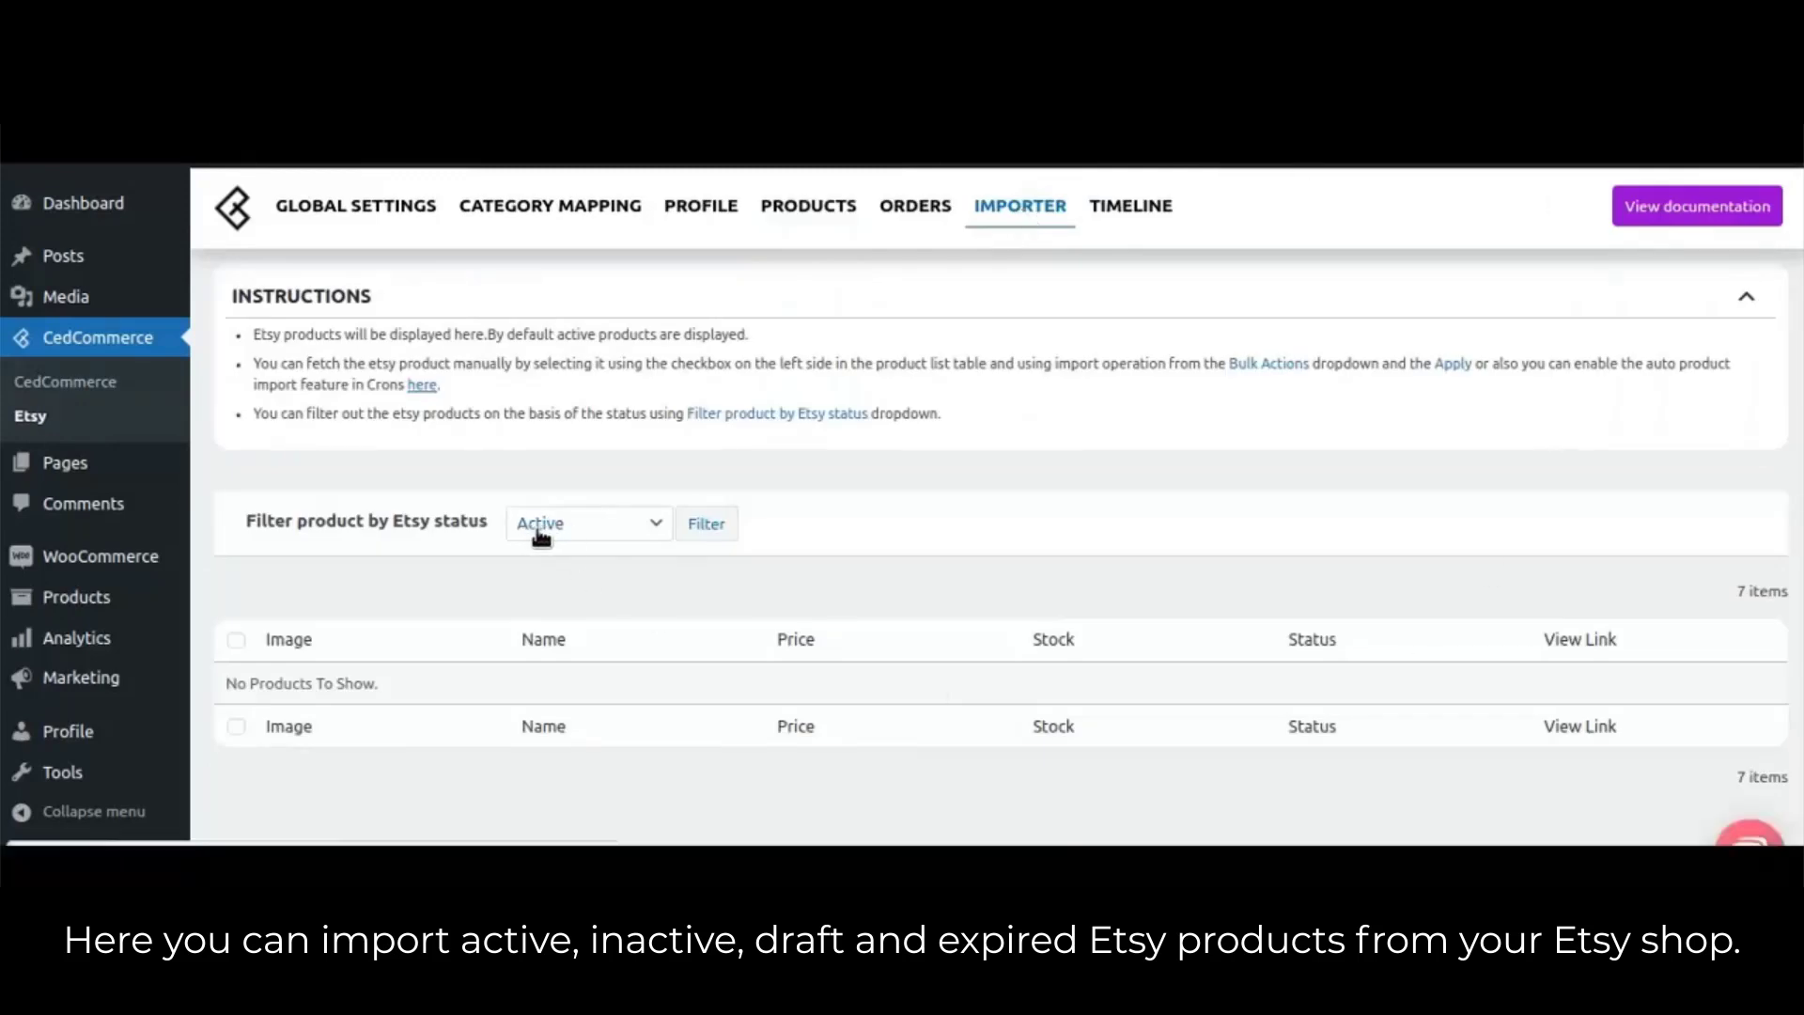
pyautogui.click(595, 526)
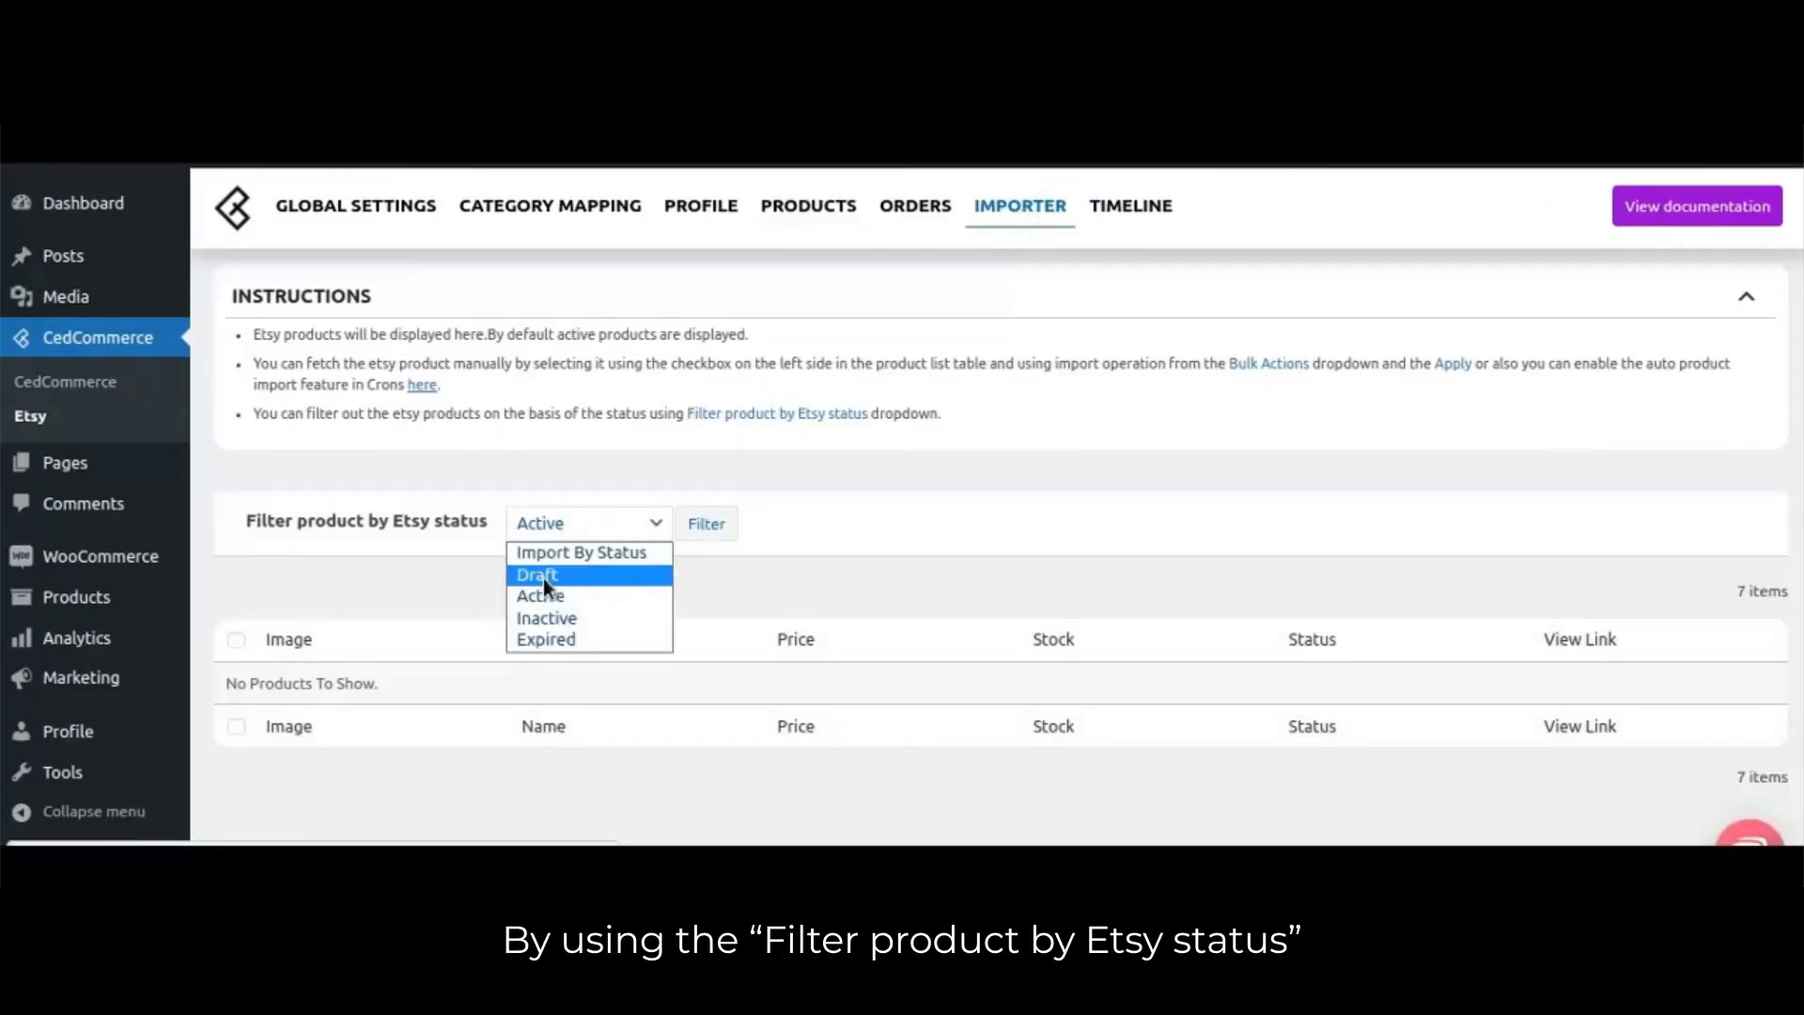
pyautogui.click(553, 617)
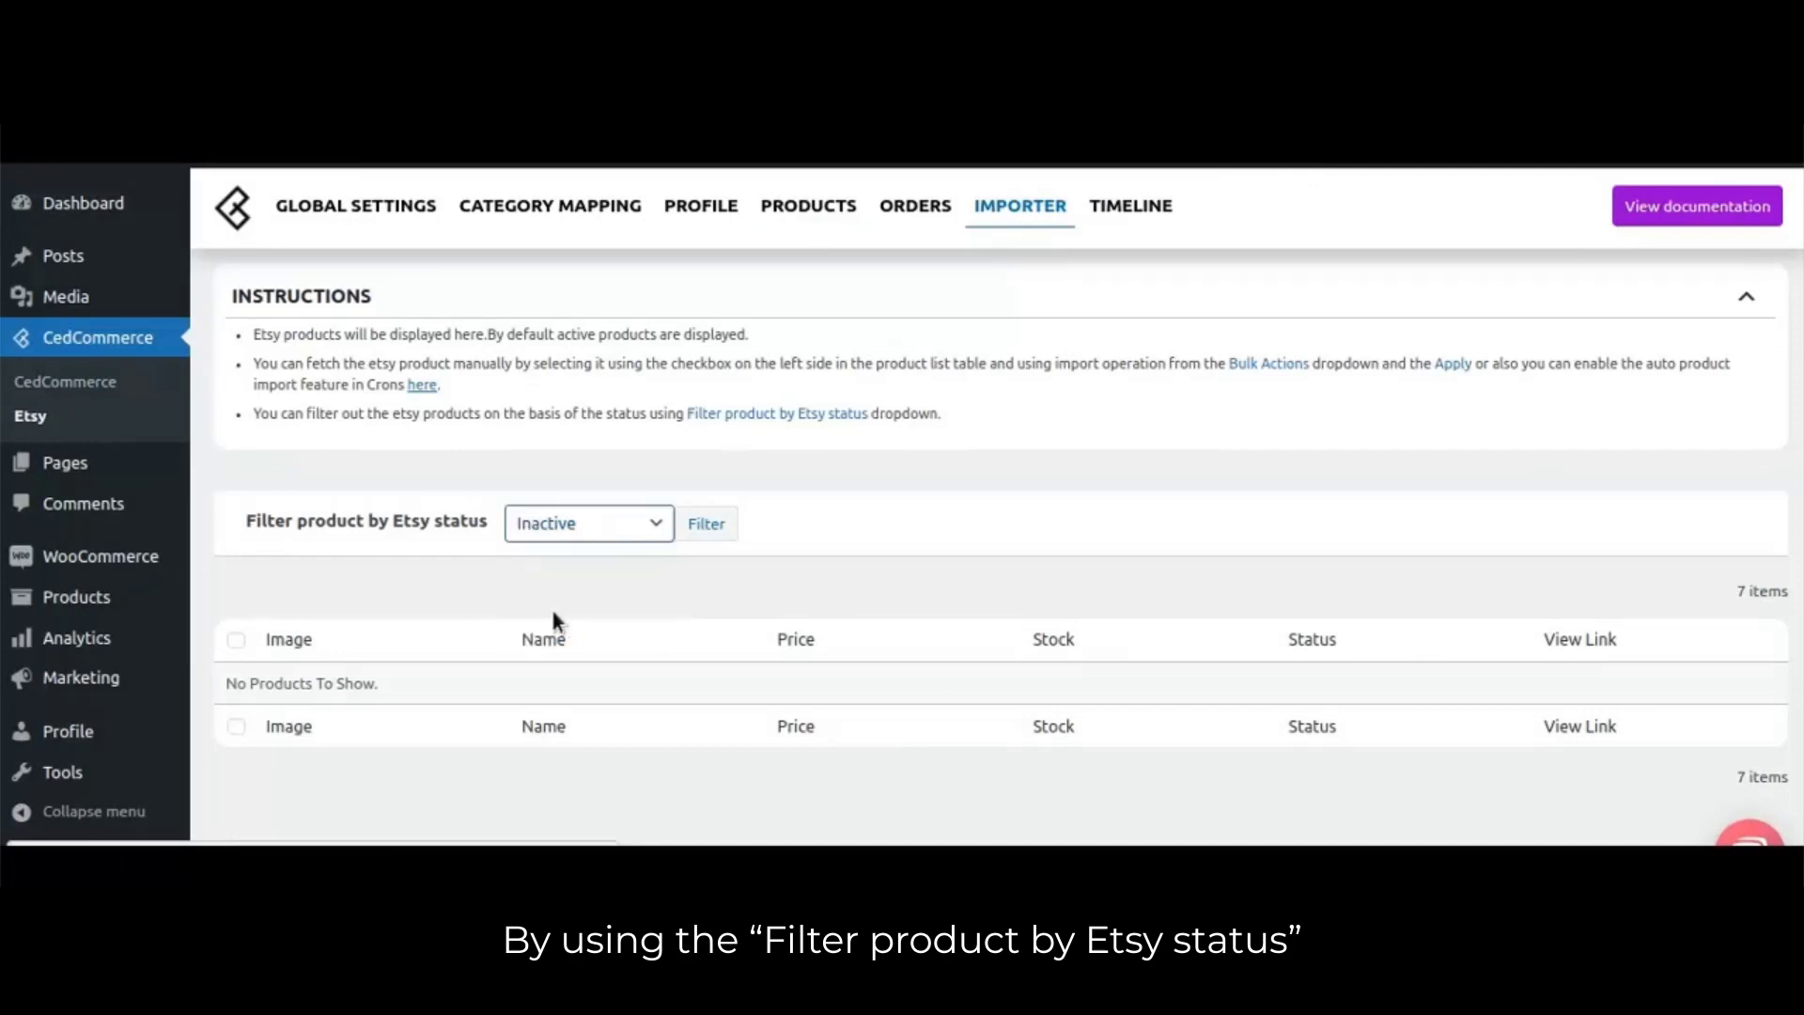
pyautogui.click(714, 525)
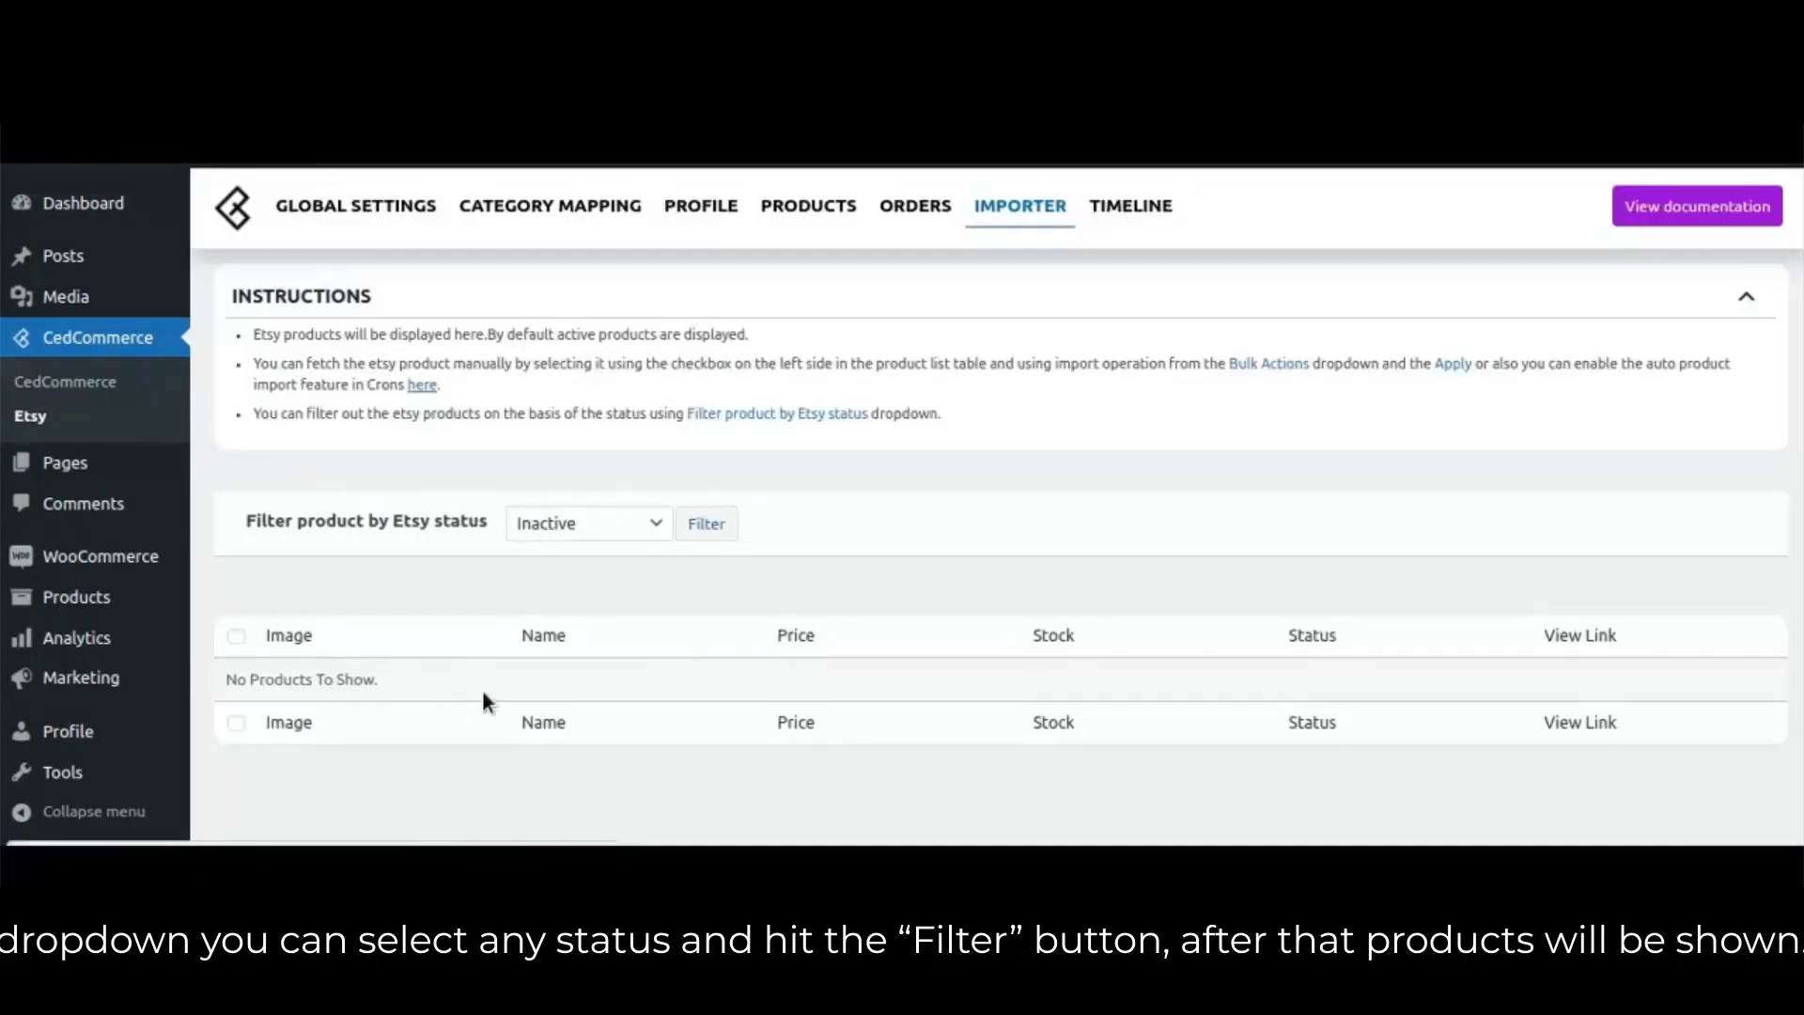
# Filter the importer's products by the Expired status
pyautogui.click(601, 526)
pyautogui.click(567, 636)
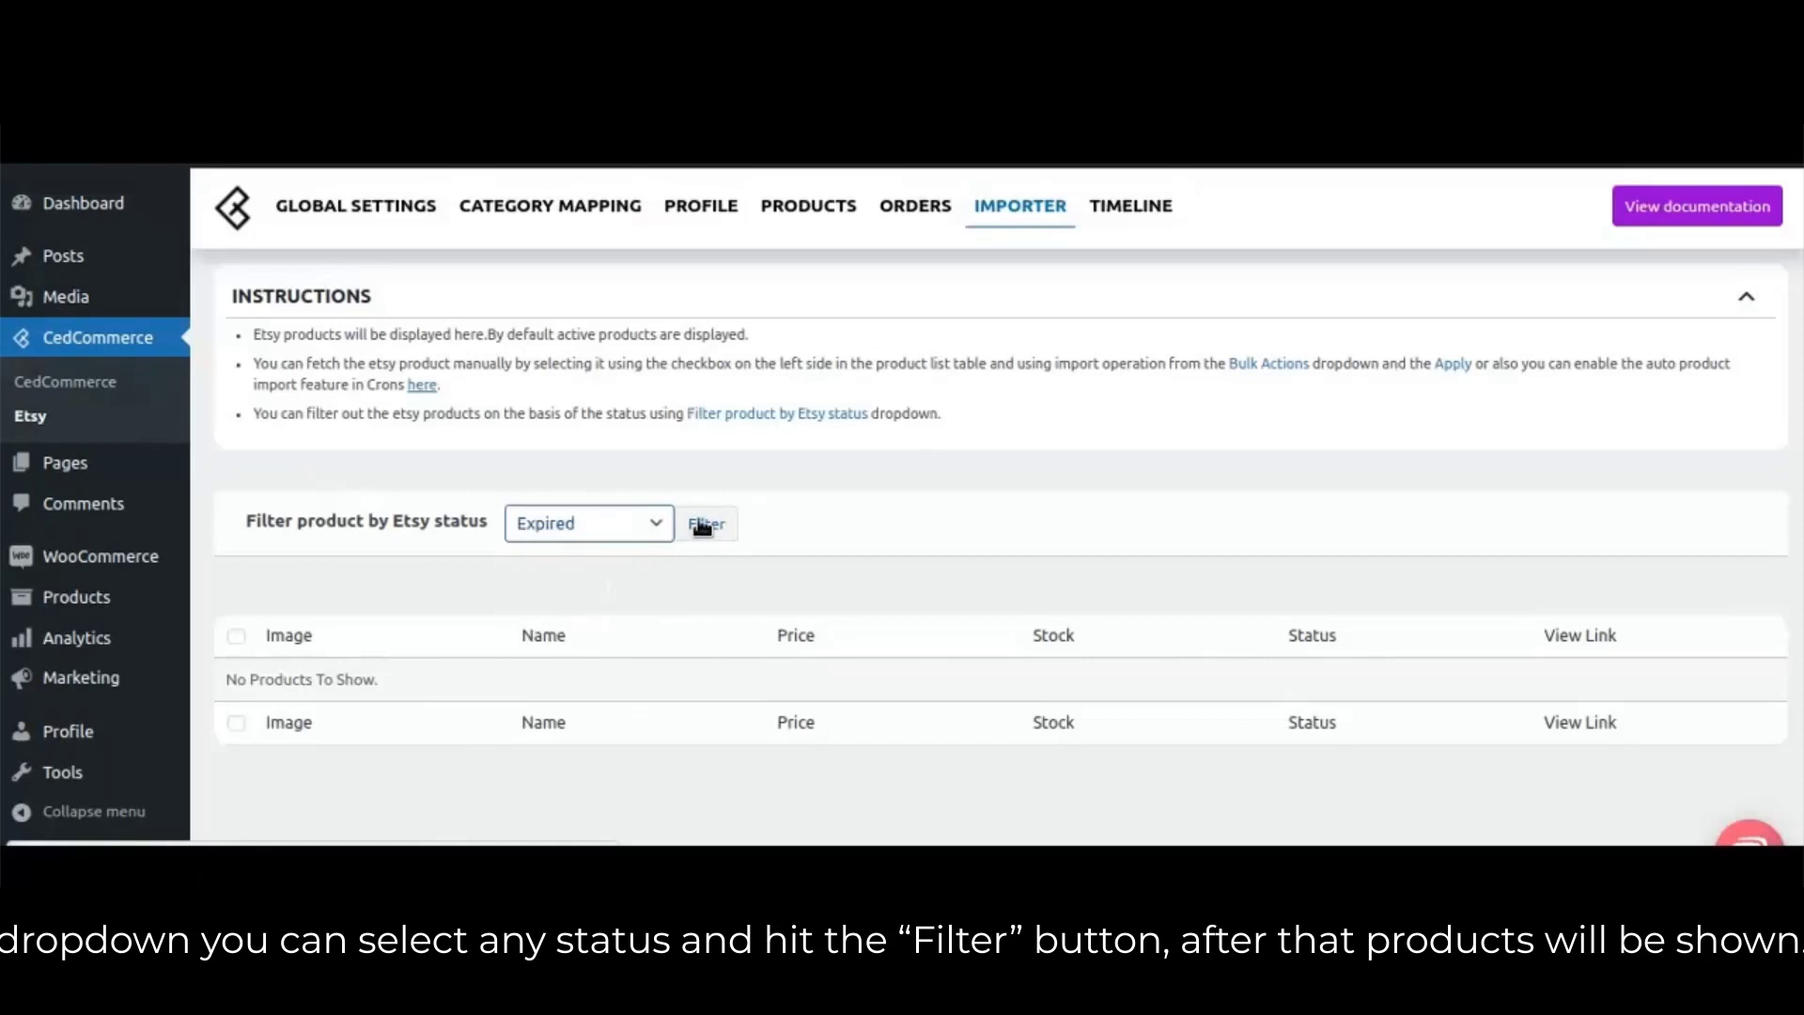
pyautogui.click(700, 524)
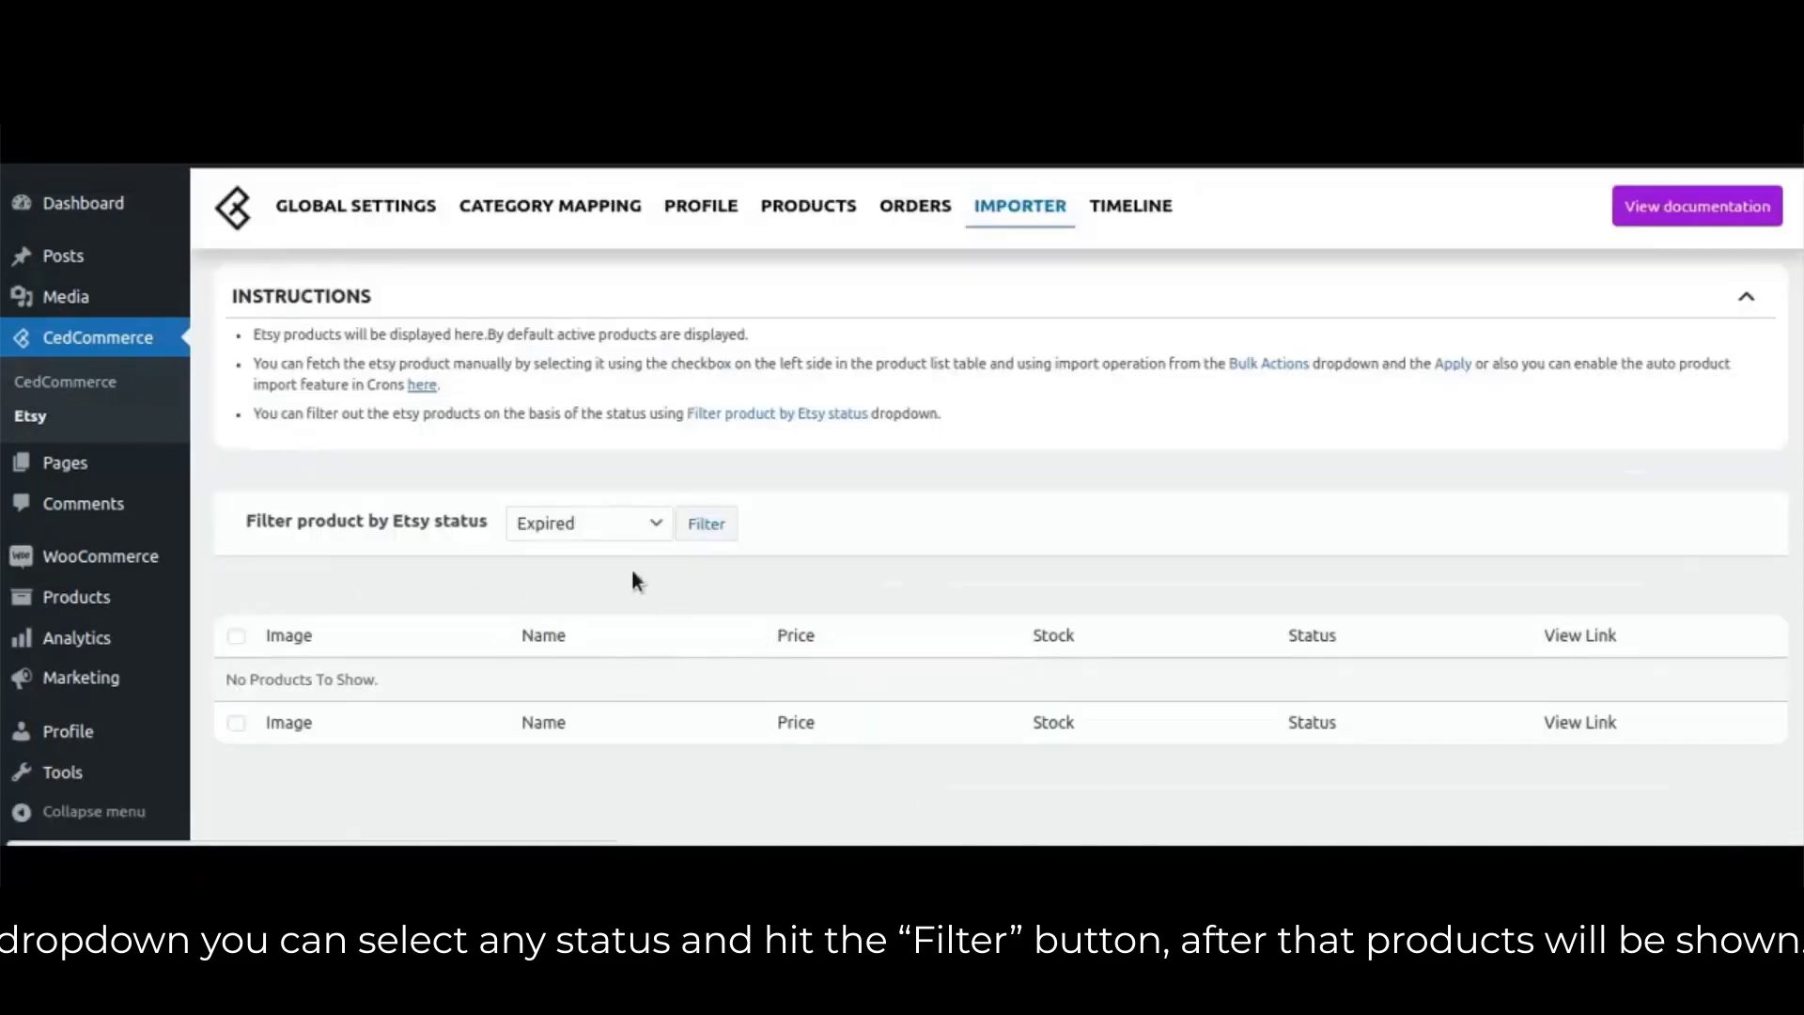
# Filter the importer's products by the Draft status
pyautogui.click(619, 534)
pyautogui.click(554, 571)
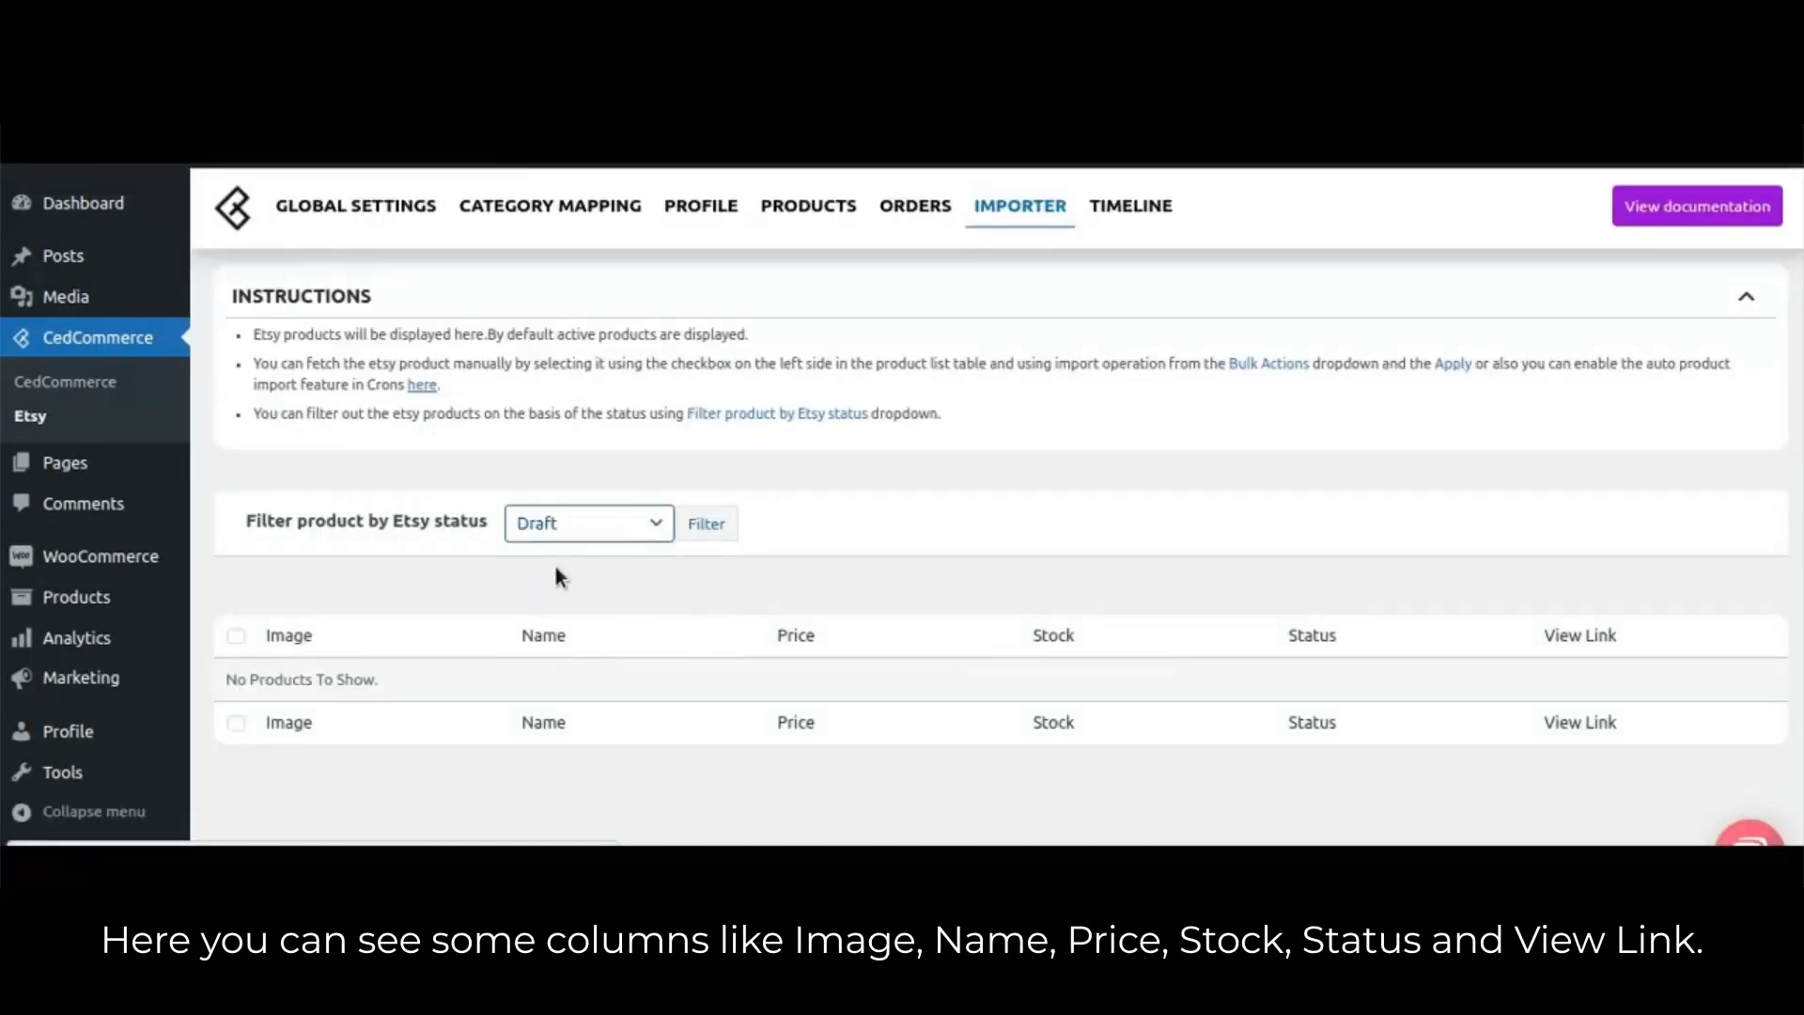
pyautogui.click(717, 525)
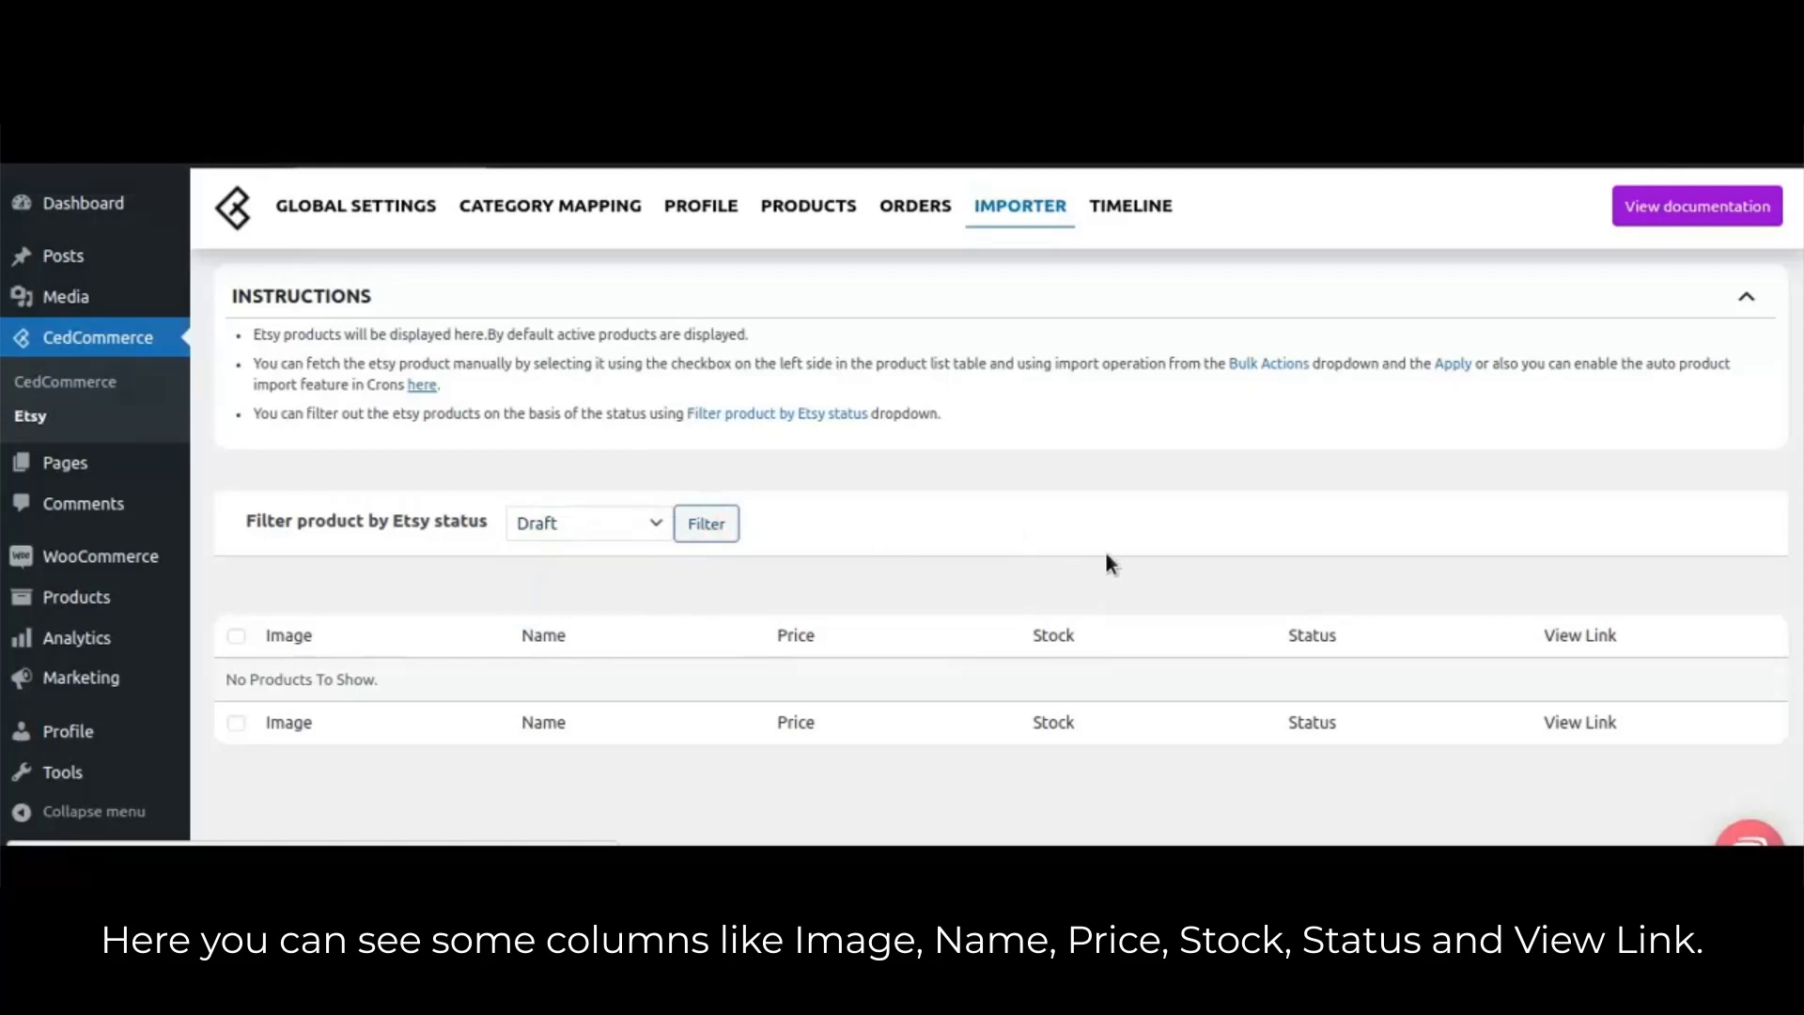
# Select the draft products Variable Product and Smartwatch and apply the Import Product bulk action to them
pyautogui.scroll(-3, 1097, 586)
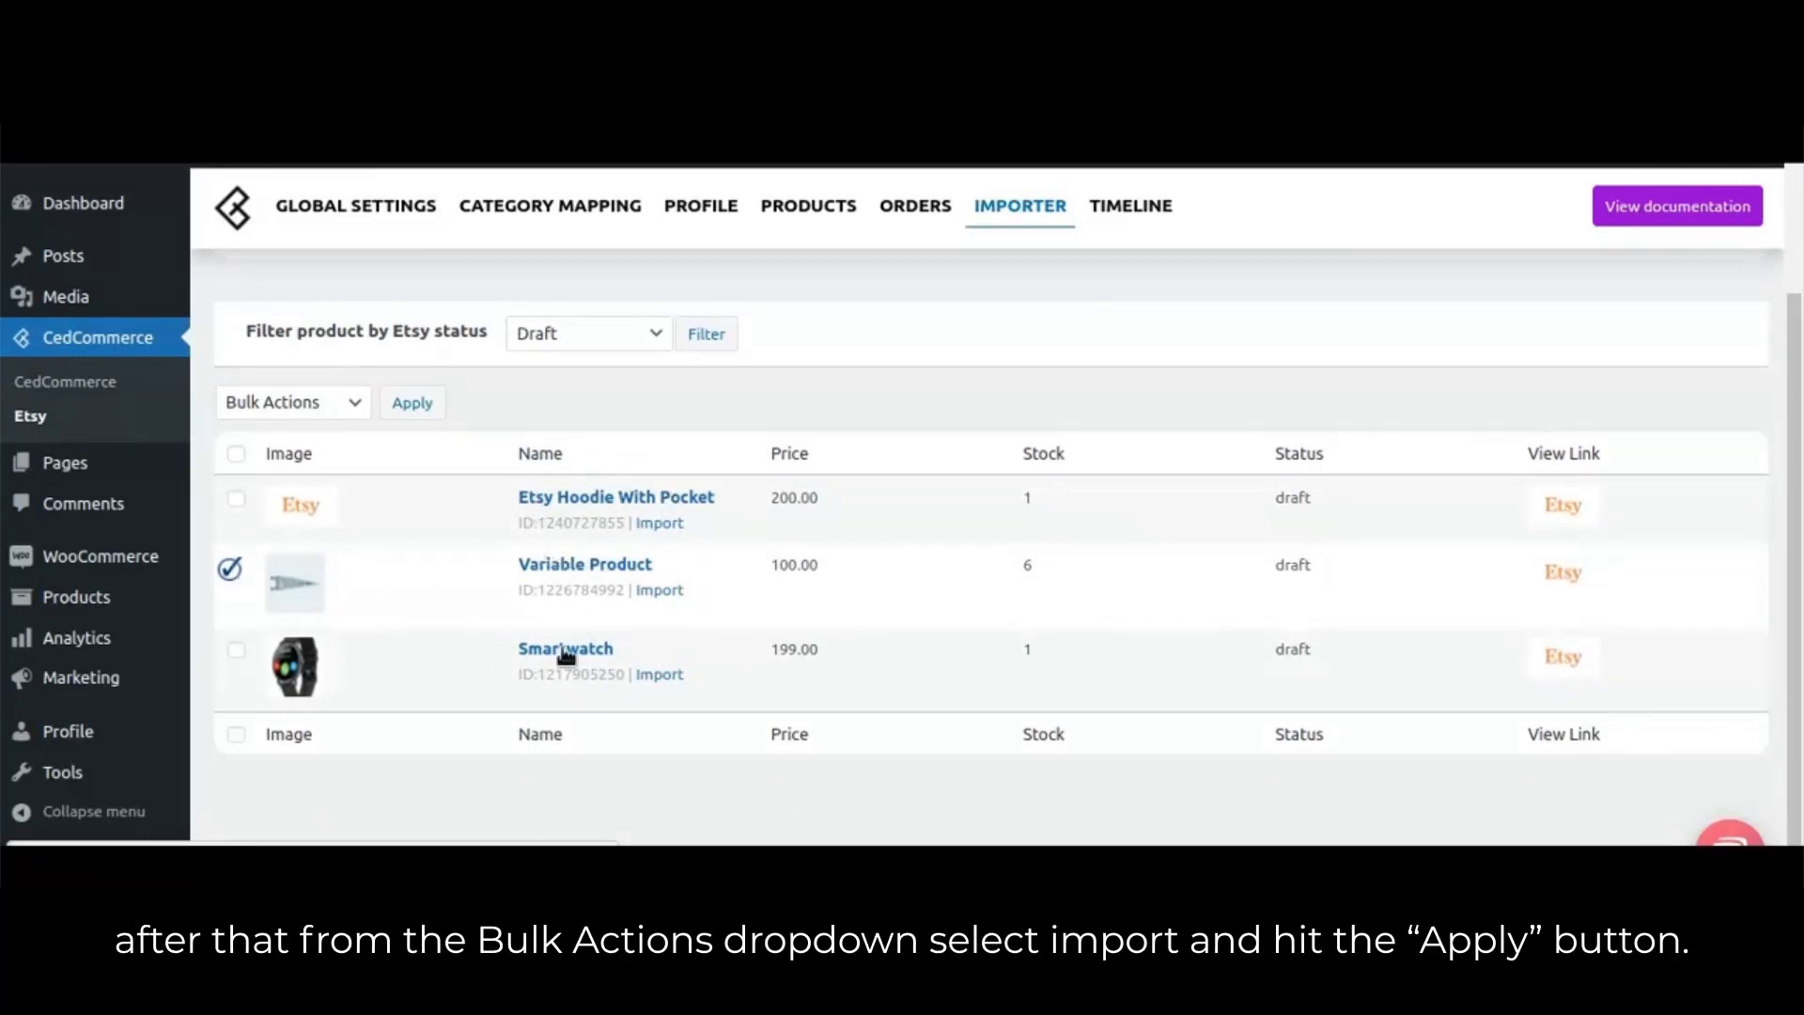
pyautogui.click(237, 651)
pyautogui.click(294, 395)
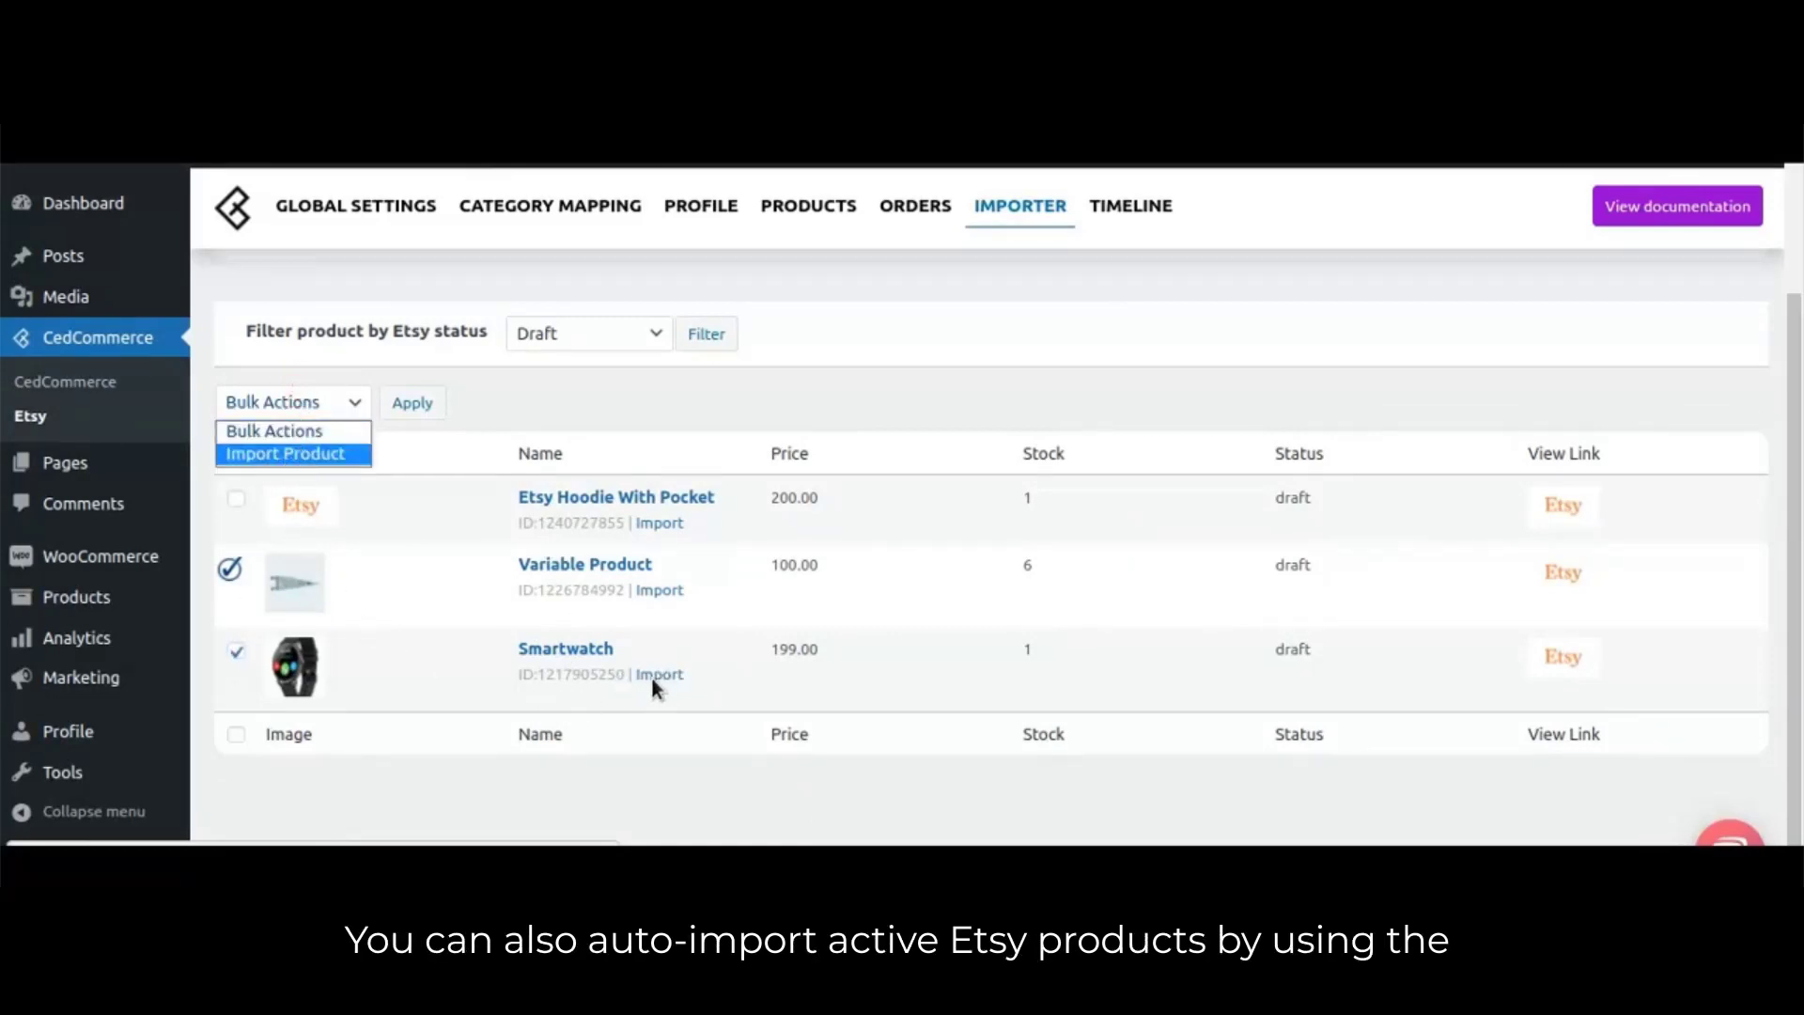
pyautogui.click(310, 455)
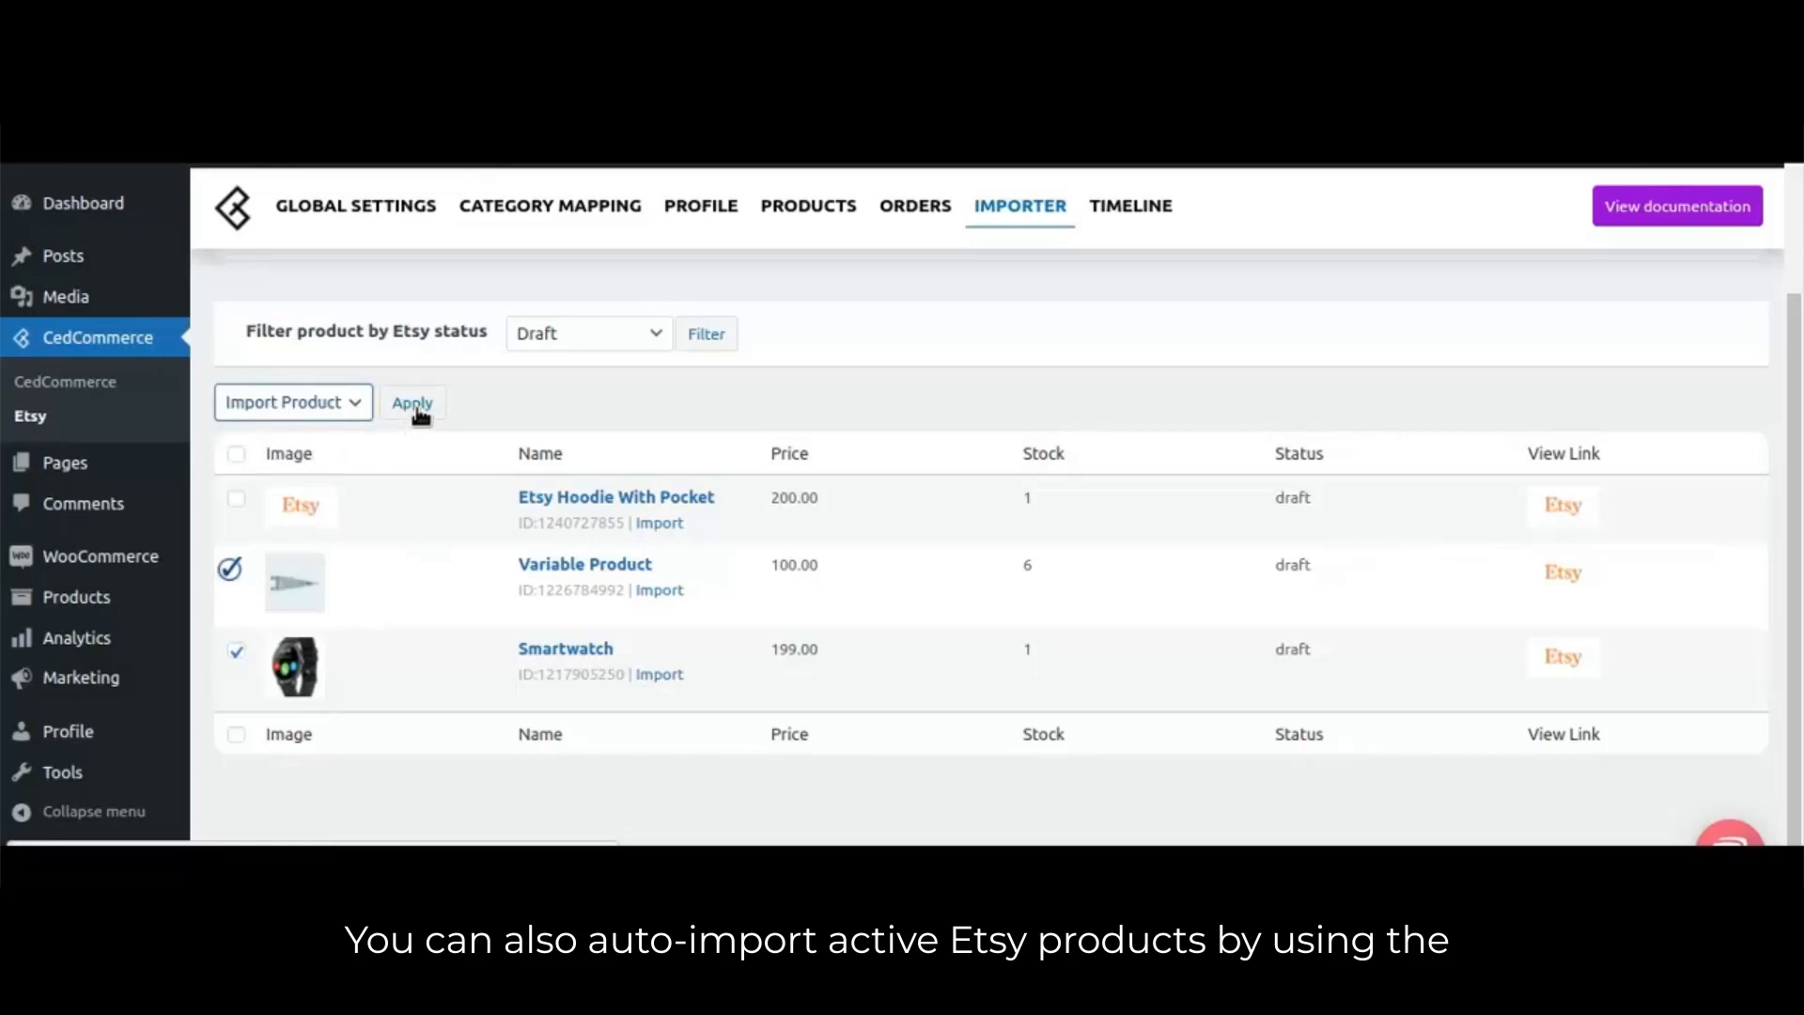
pyautogui.click(417, 409)
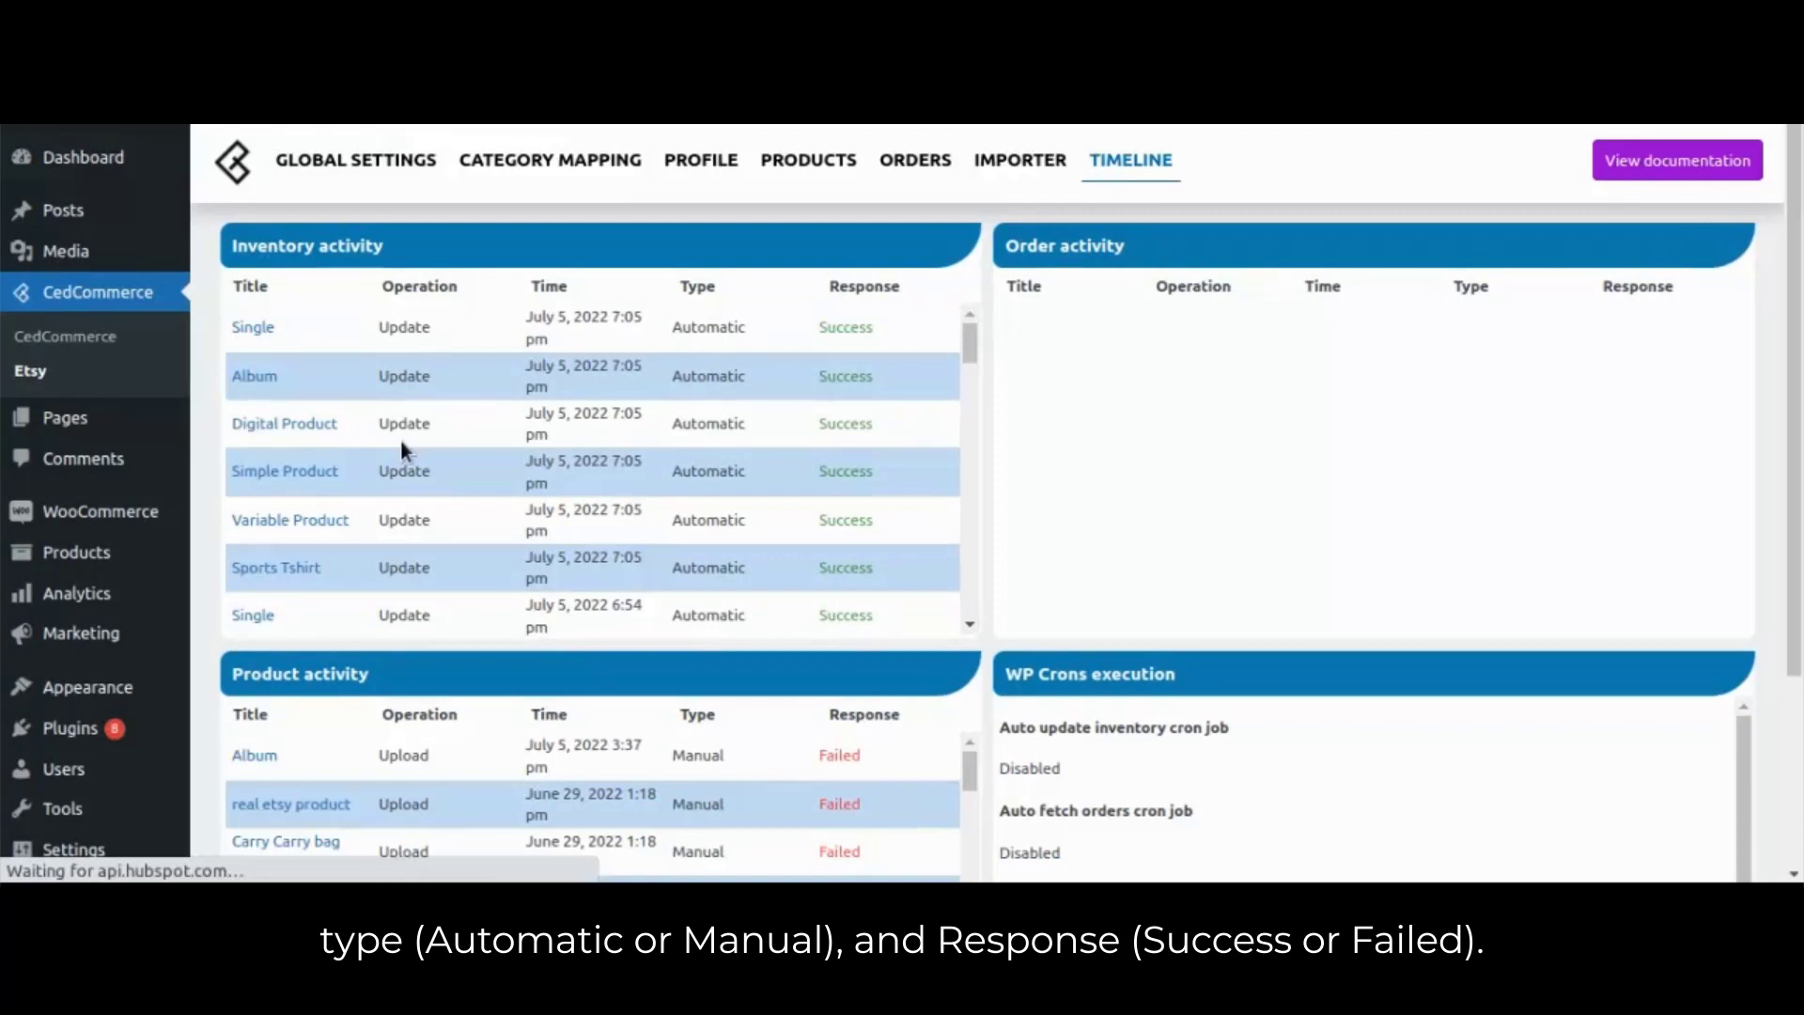
# Examine the input payload and the response payload of the topmost Single entry in the timeline's inventory activity
pyautogui.click(249, 329)
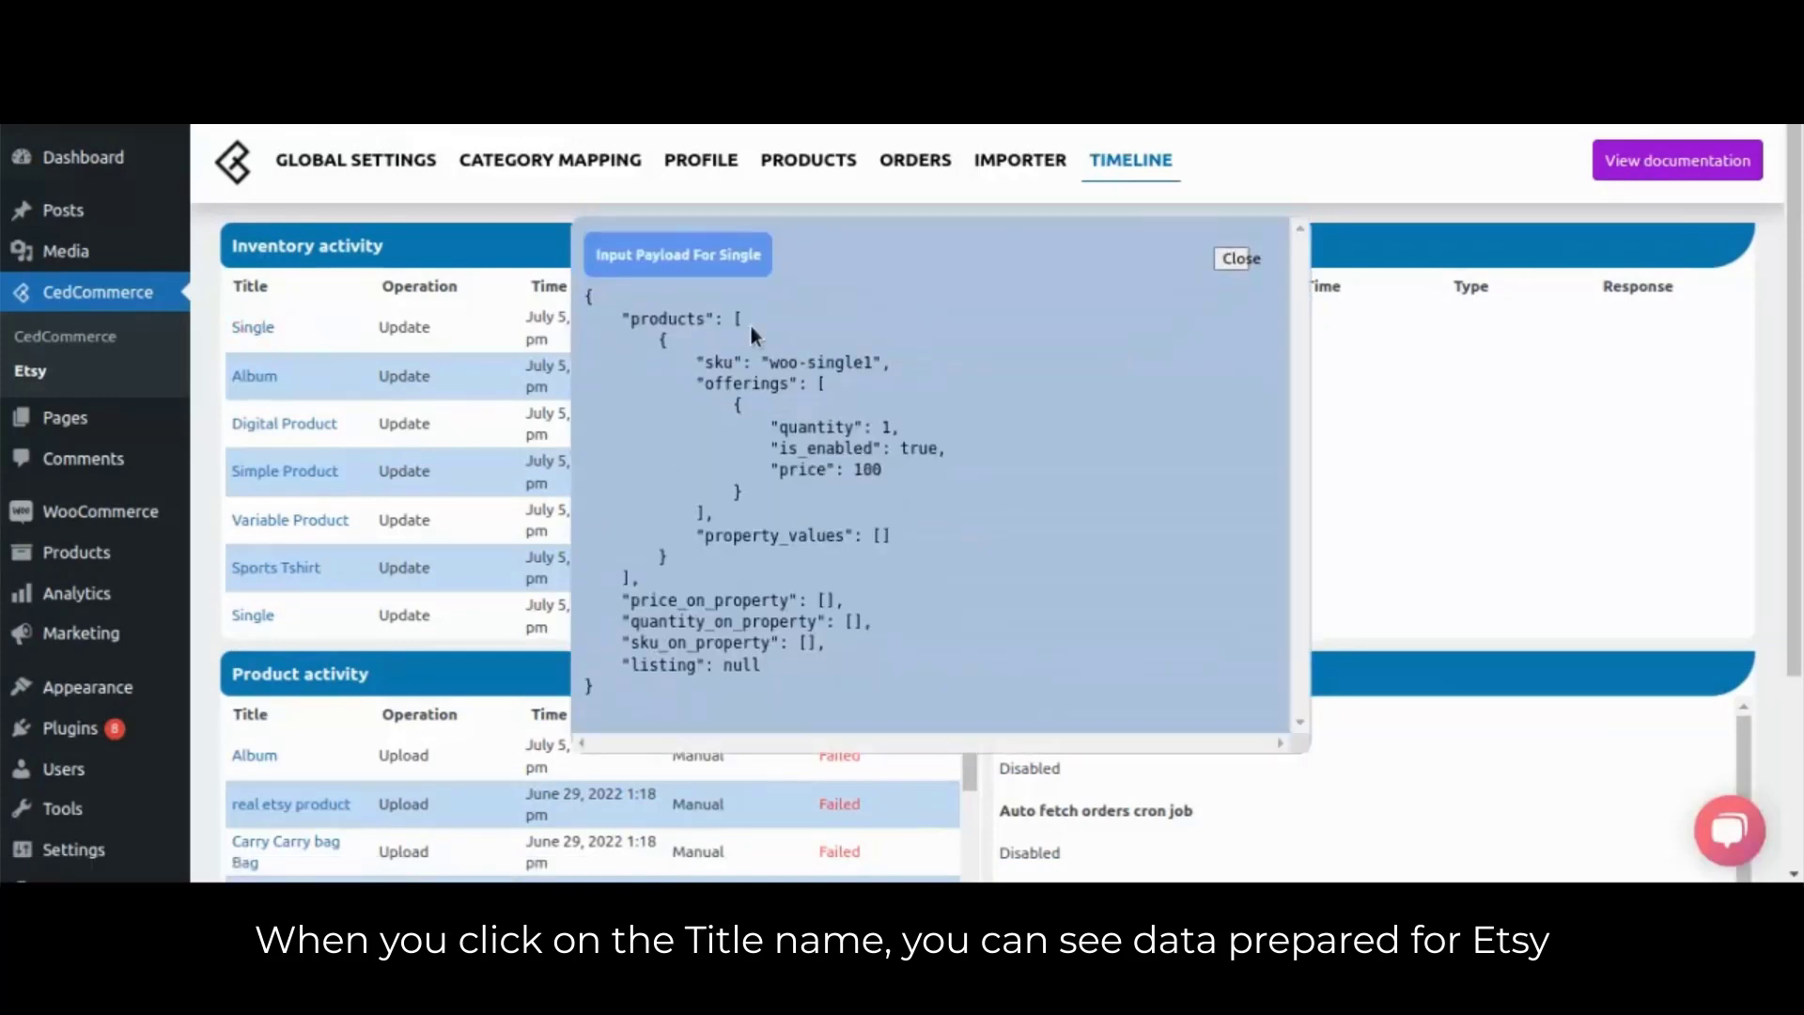
pyautogui.scroll(-3, 892, 442)
pyautogui.scroll(3, 893, 442)
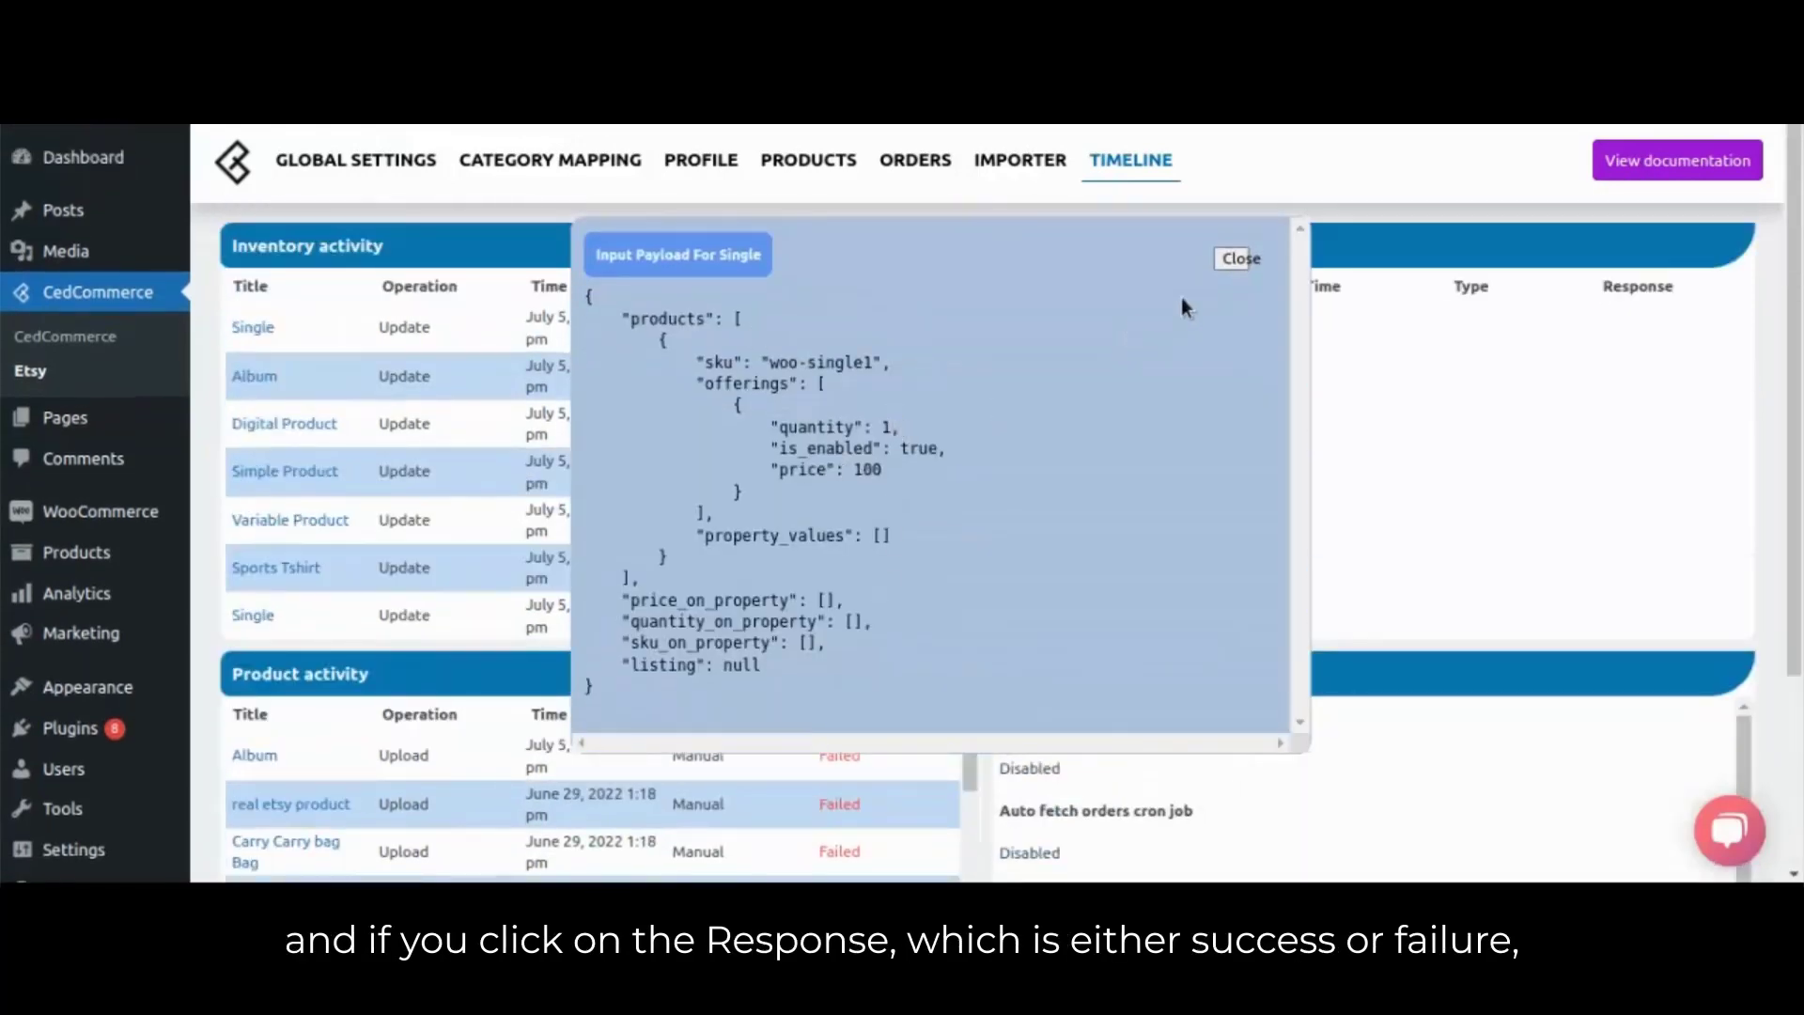
pyautogui.click(1239, 258)
pyautogui.click(848, 329)
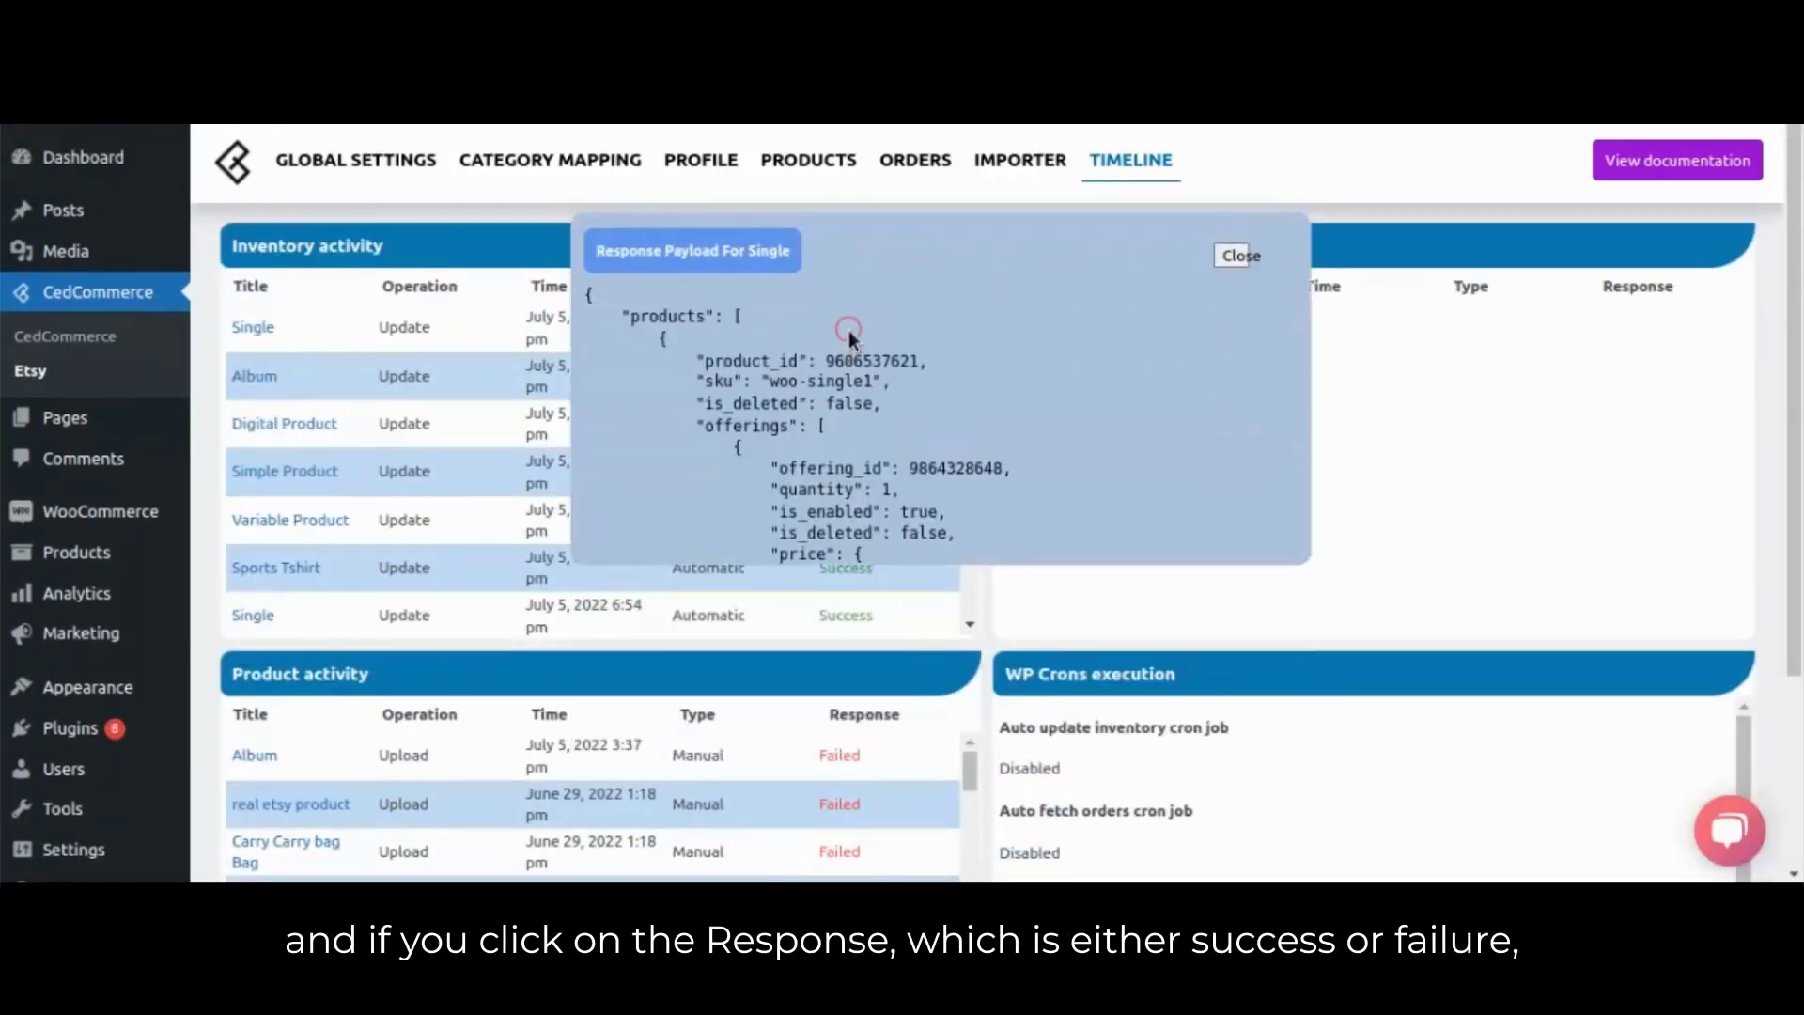
pyautogui.scroll(-3, 987, 428)
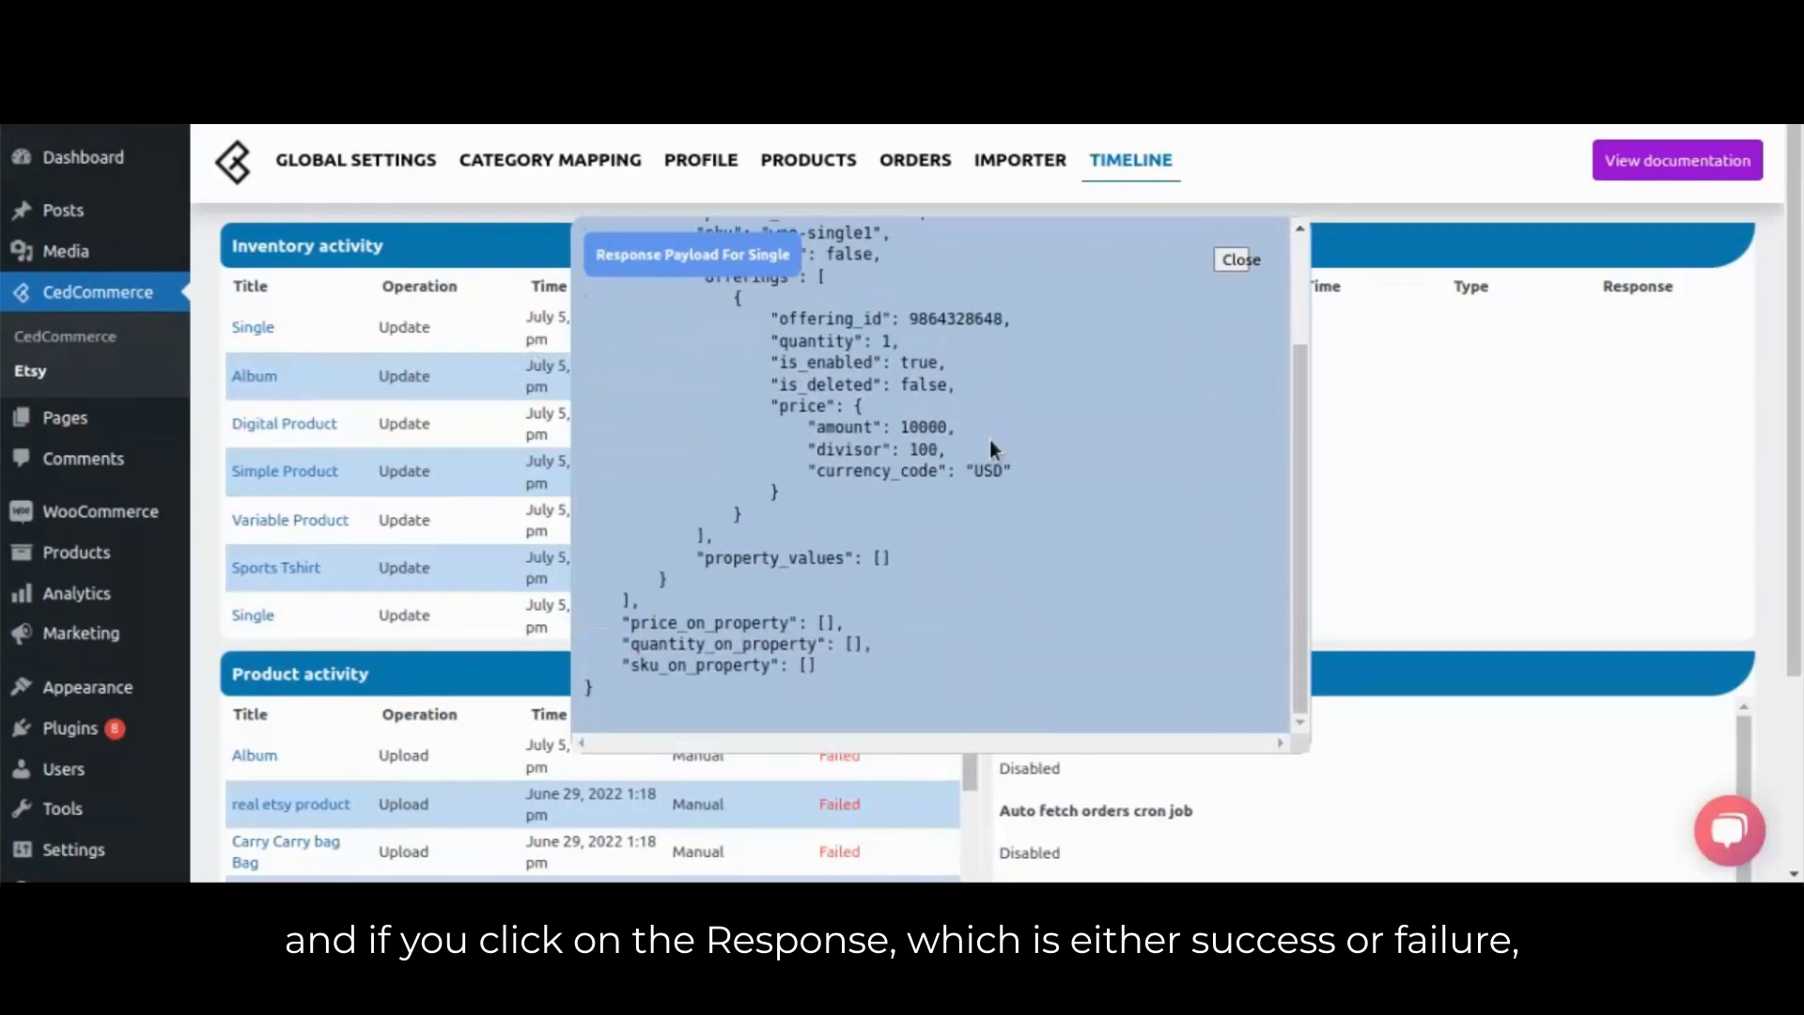
pyautogui.click(1212, 263)
# Examine the input payload and the response payload of the Album upload in the product activity
pyautogui.scroll(-1, 671, 602)
pyautogui.click(248, 761)
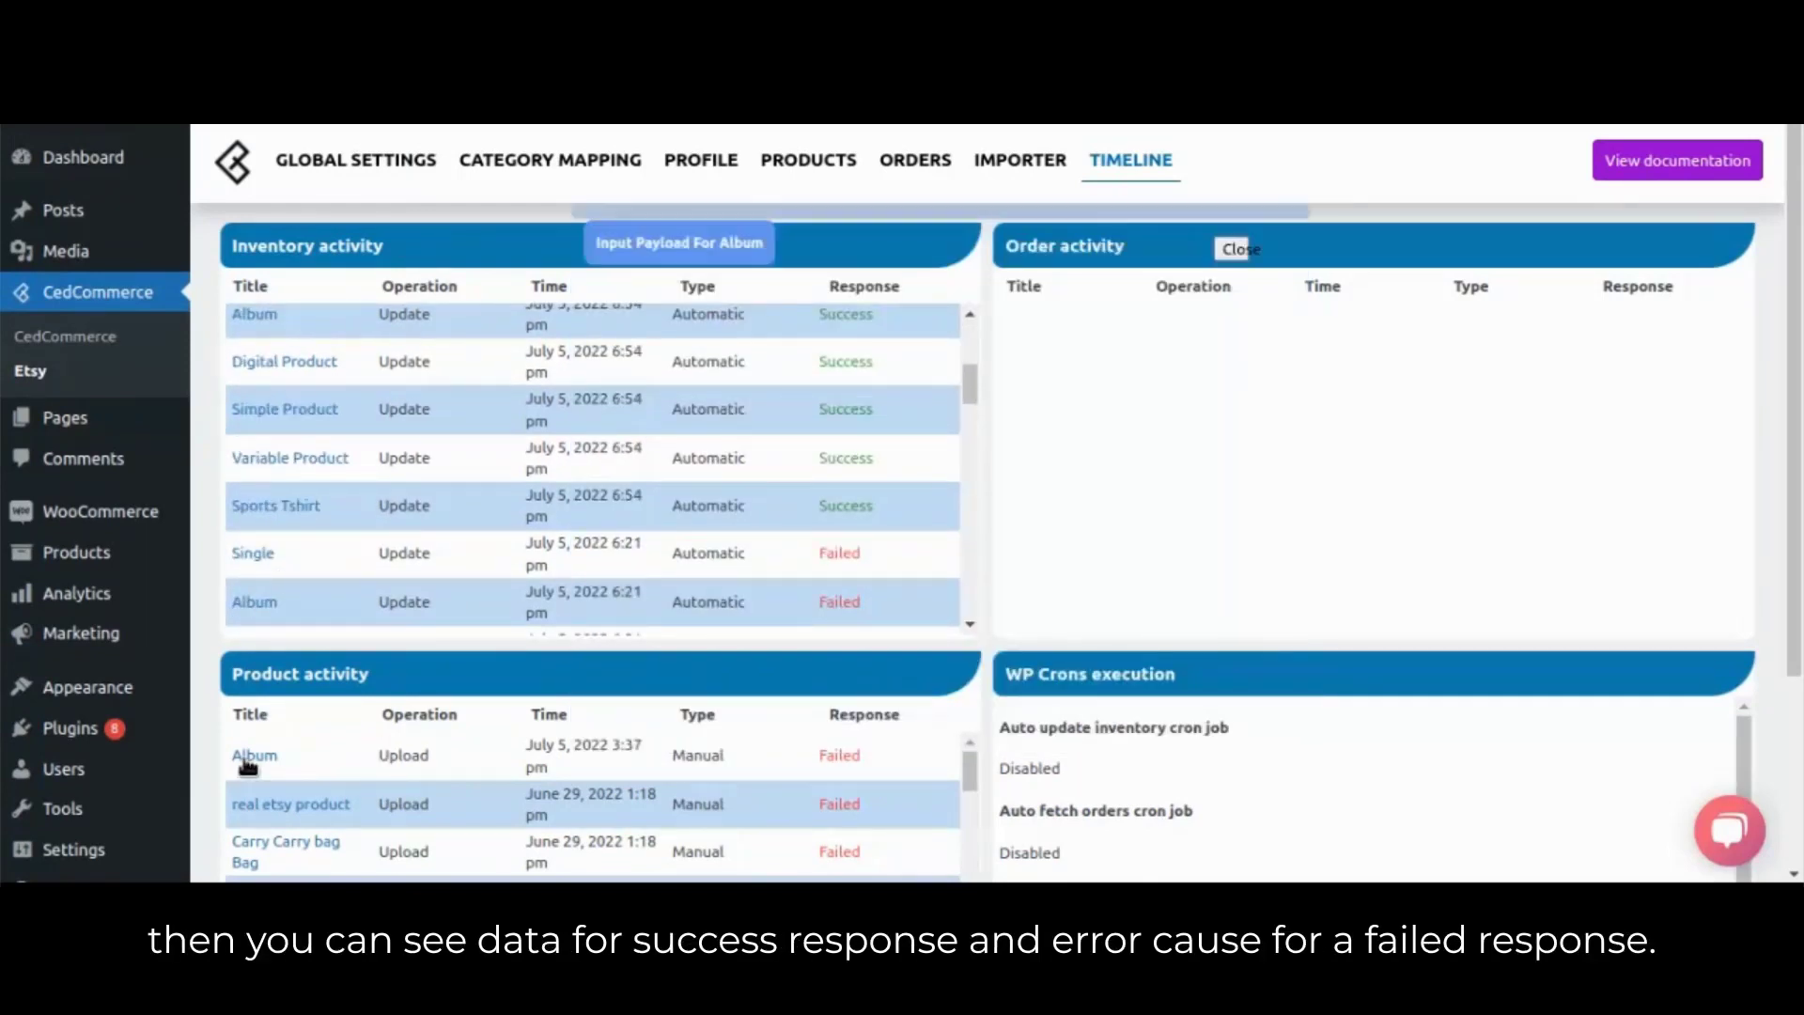
pyautogui.scroll(-2, 824, 534)
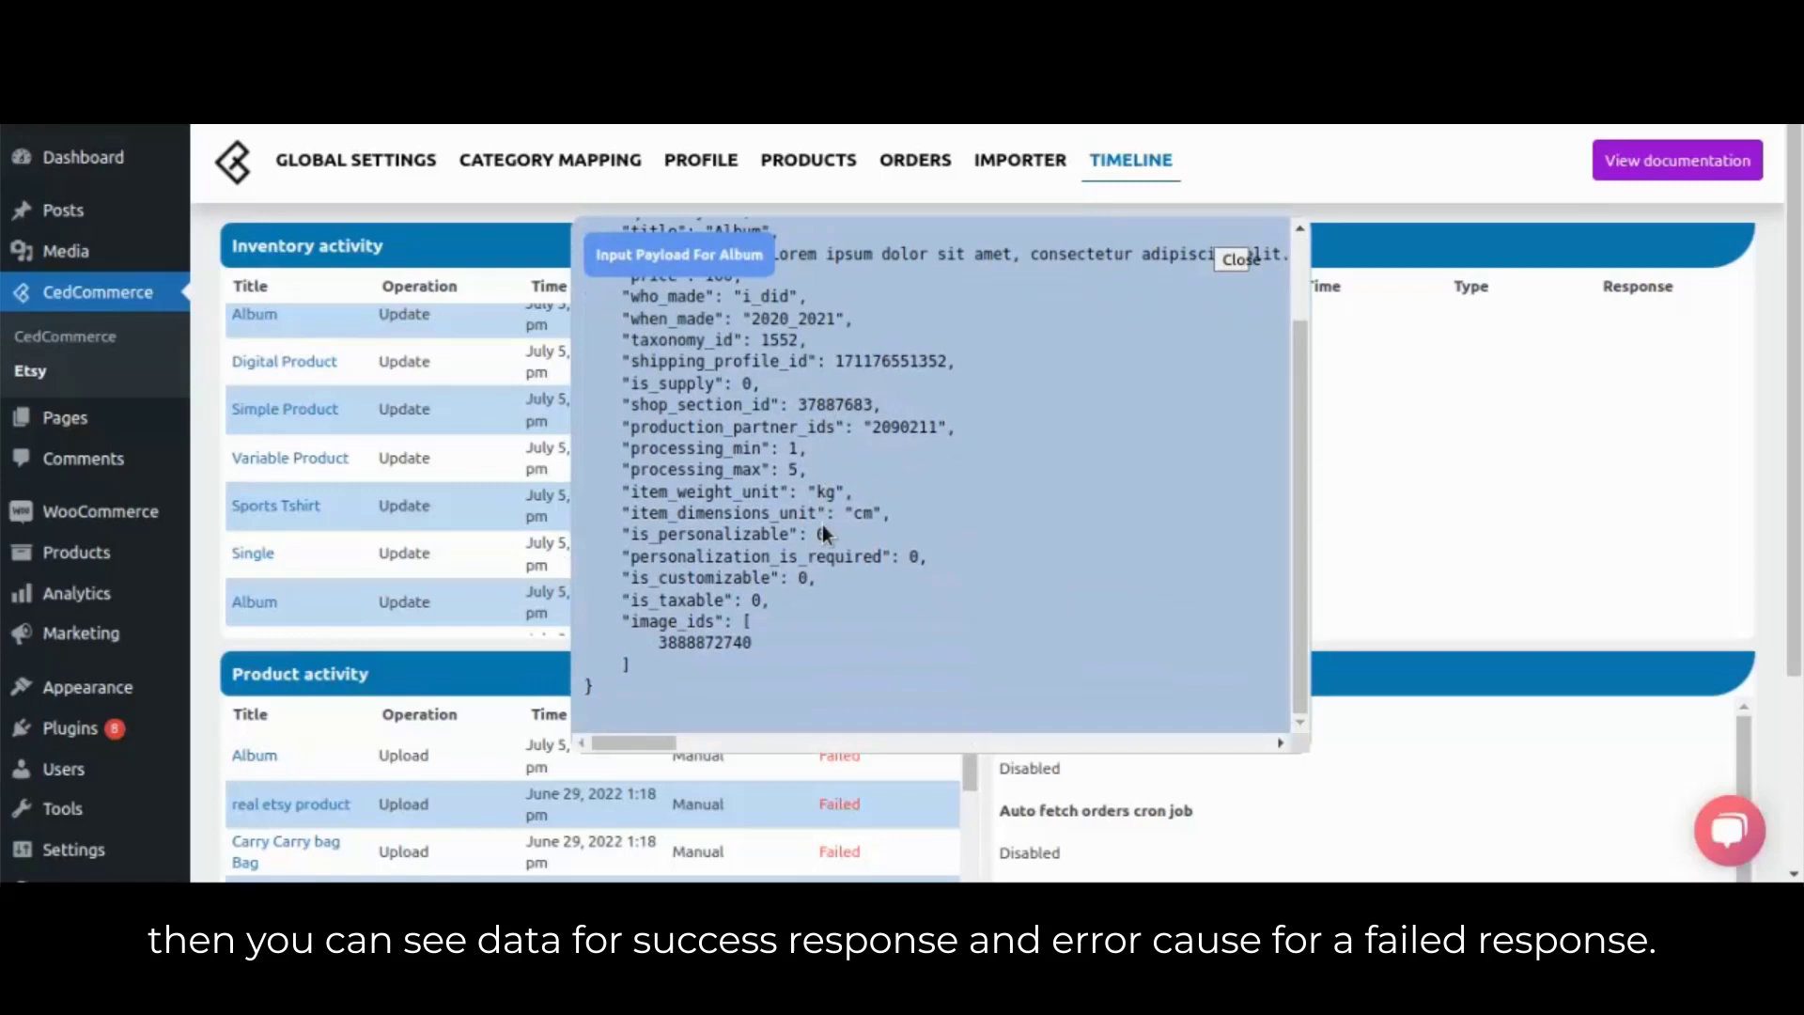
pyautogui.click(1212, 262)
pyautogui.click(836, 754)
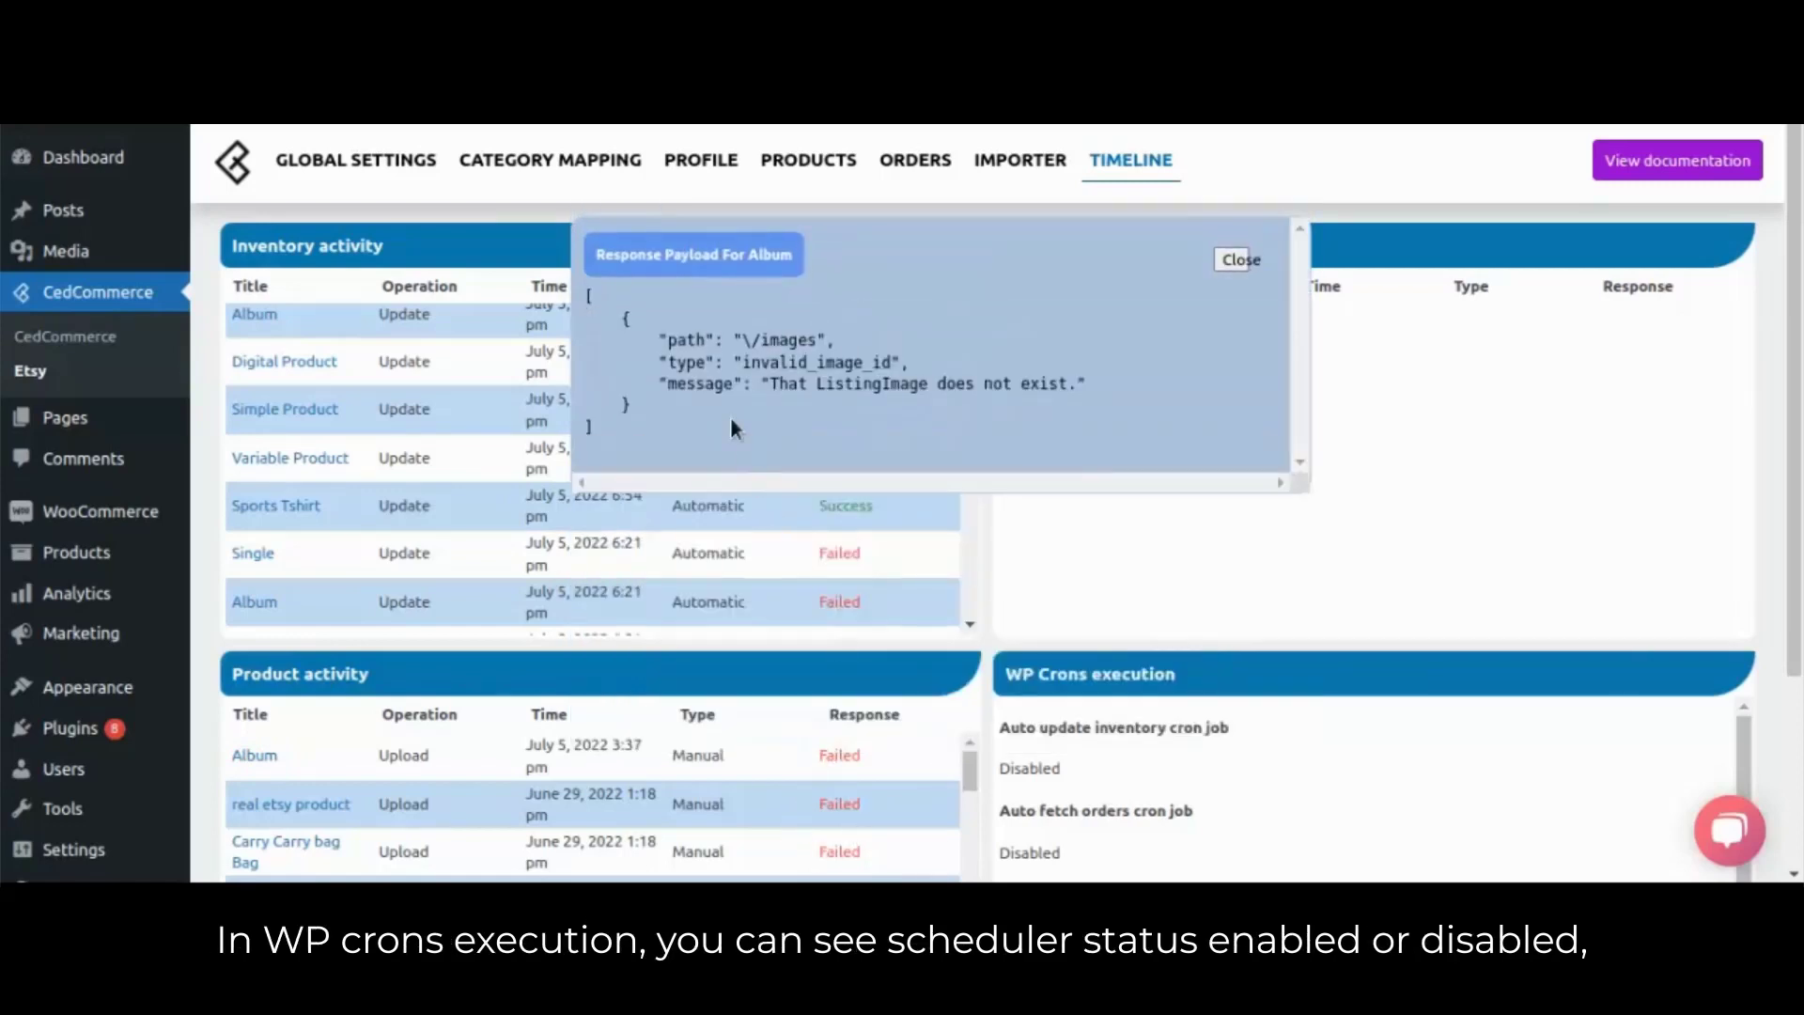
pyautogui.click(1242, 261)
# Review the status and execution times of the scheduled jobs under WP Crons execution
pyautogui.scroll(-3, 1222, 489)
pyautogui.scroll(-1, 1204, 596)
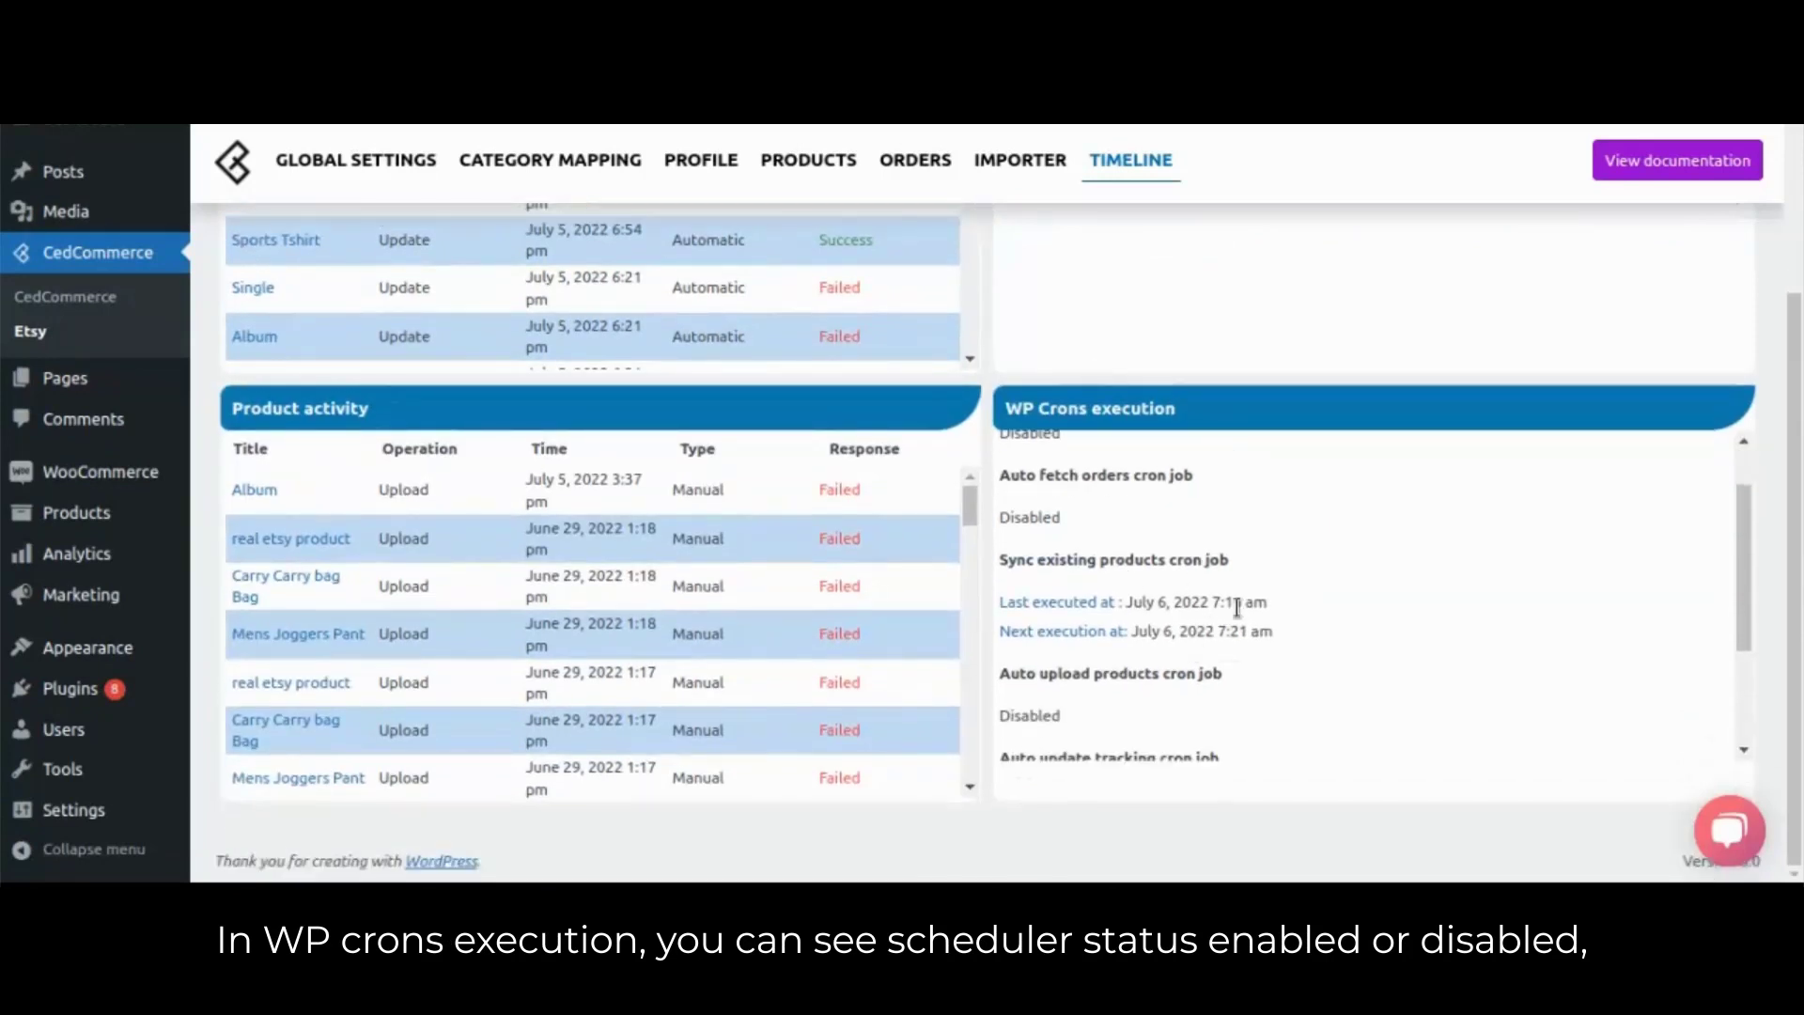
pyautogui.scroll(-2, 1238, 607)
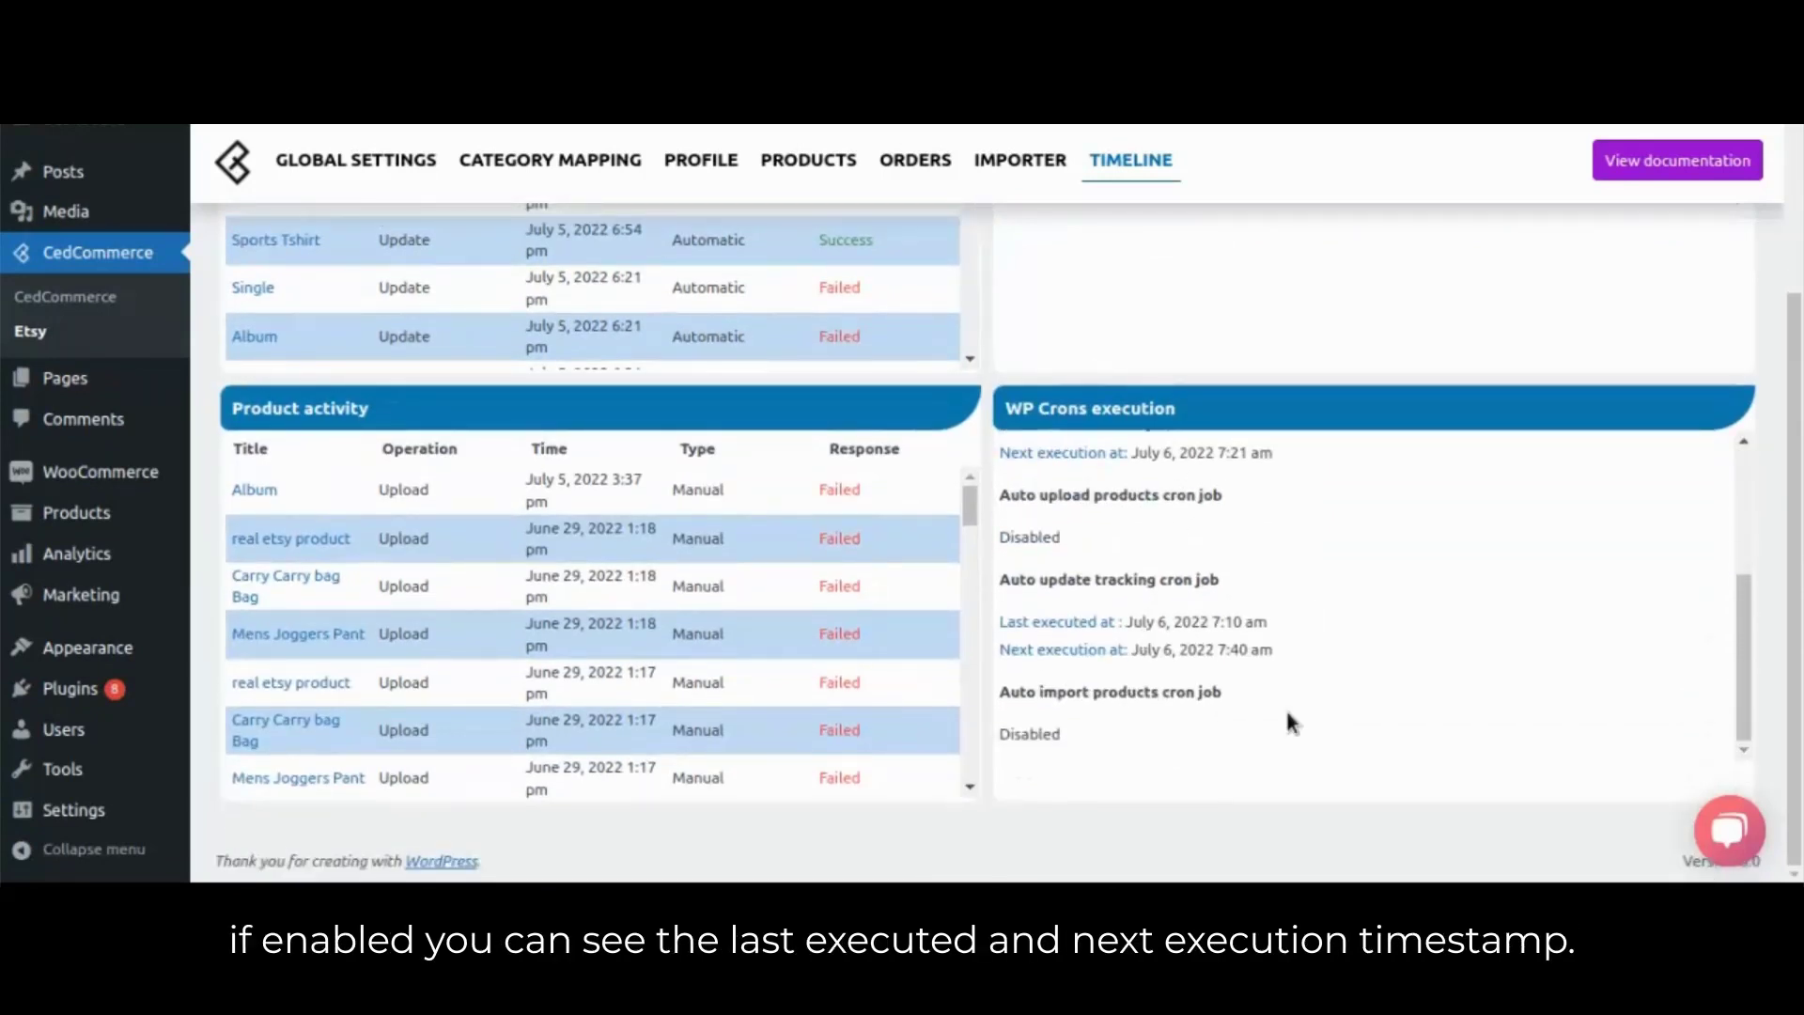